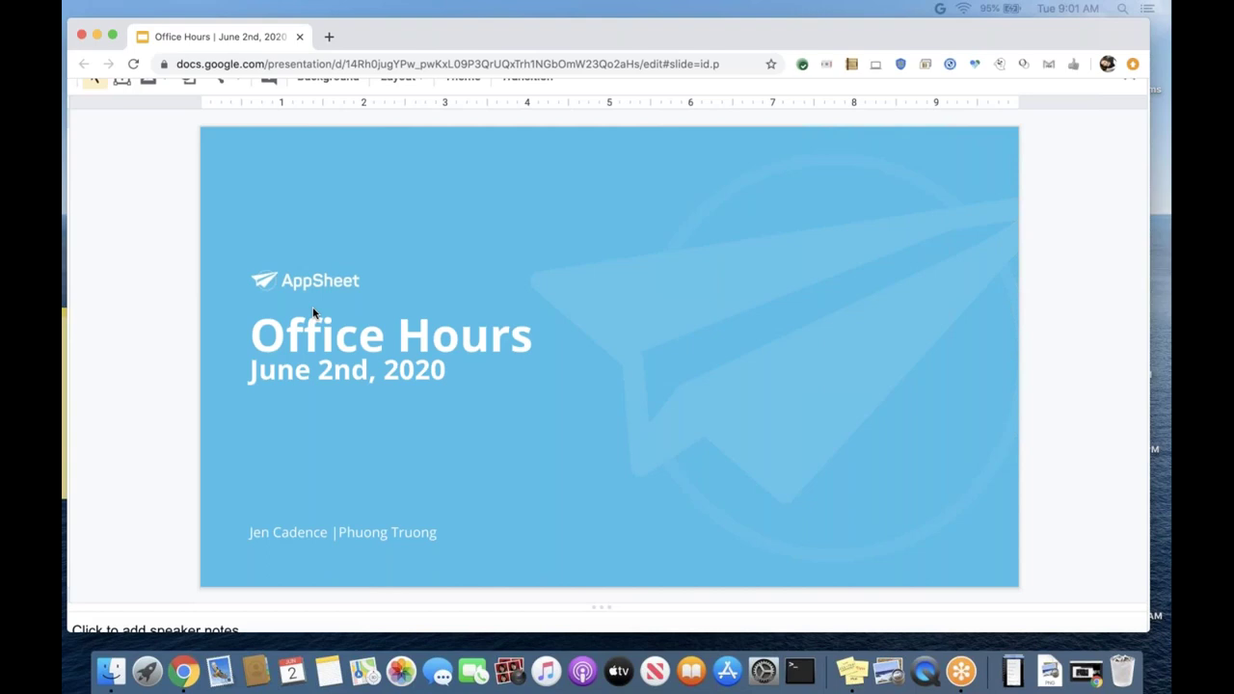
Advance from the Office Hours title slide to the hosts and co-host introduction slide.
{"action": "left_click", "coordinate": [313, 312]}
{"action": "left_click", "coordinate": [345, 245]}
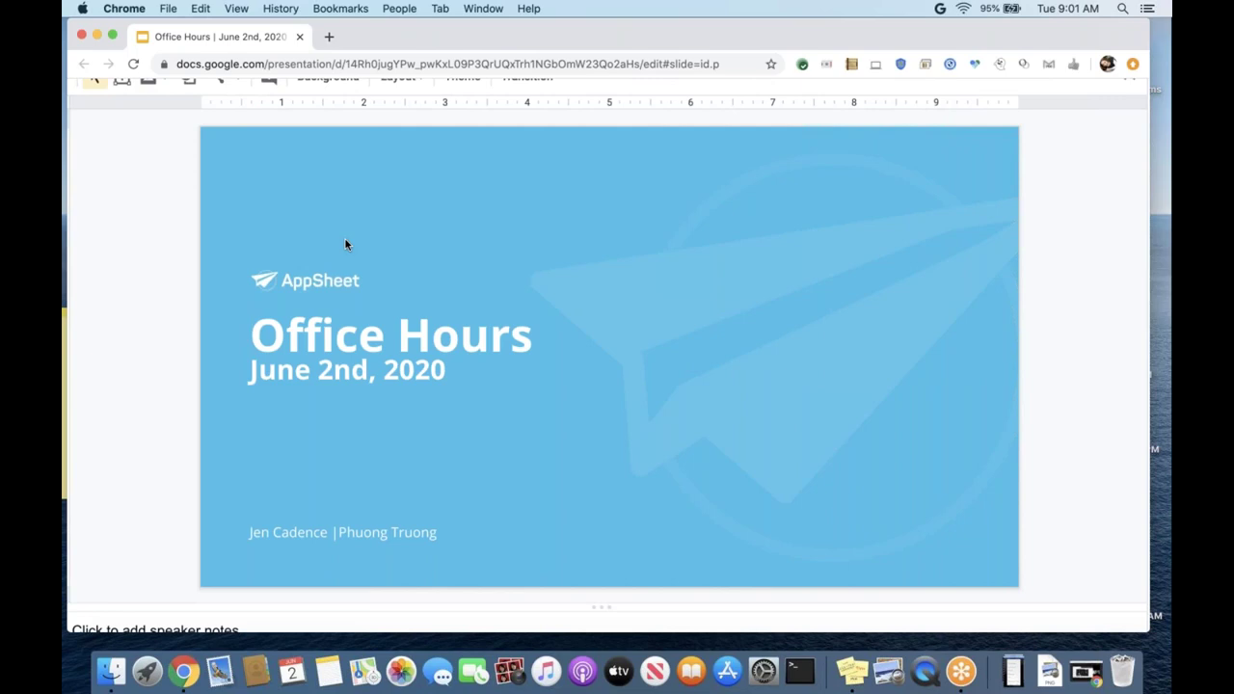
{"action": "key", "text": "Page_Down"}
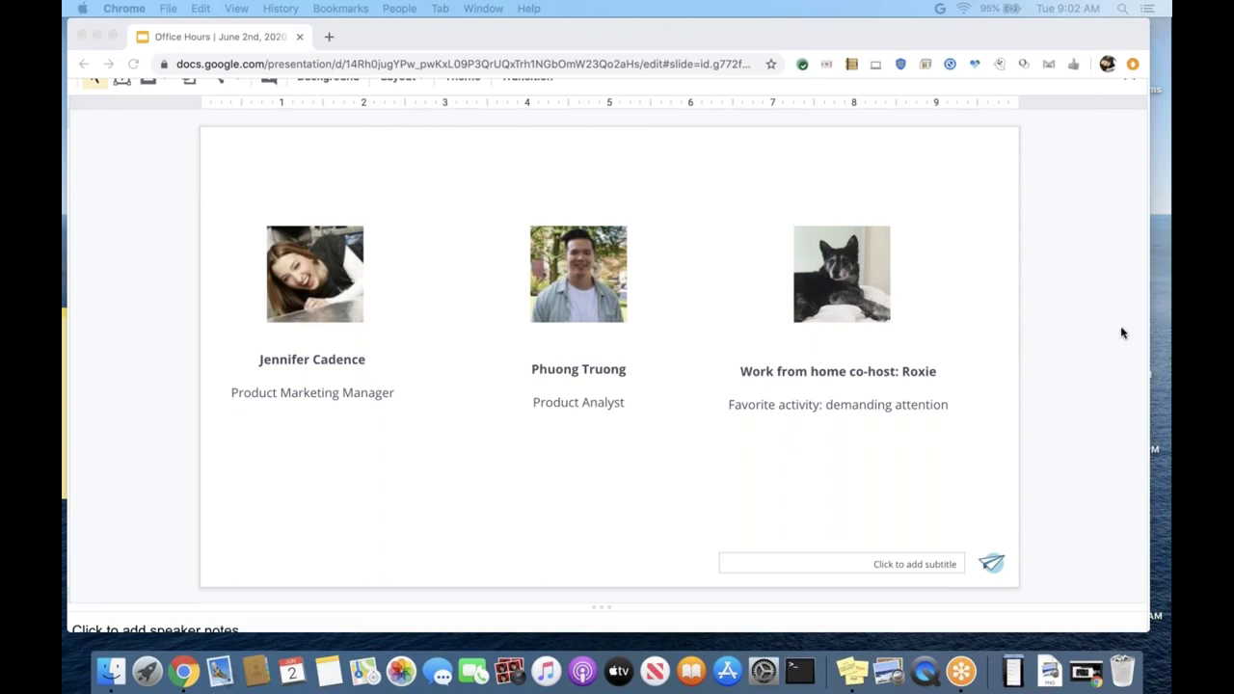
Move to the Agenda slide listing Introductions through Q&A.
{"action": "left_click", "coordinate": [161, 279]}
{"action": "key", "text": "Up"}
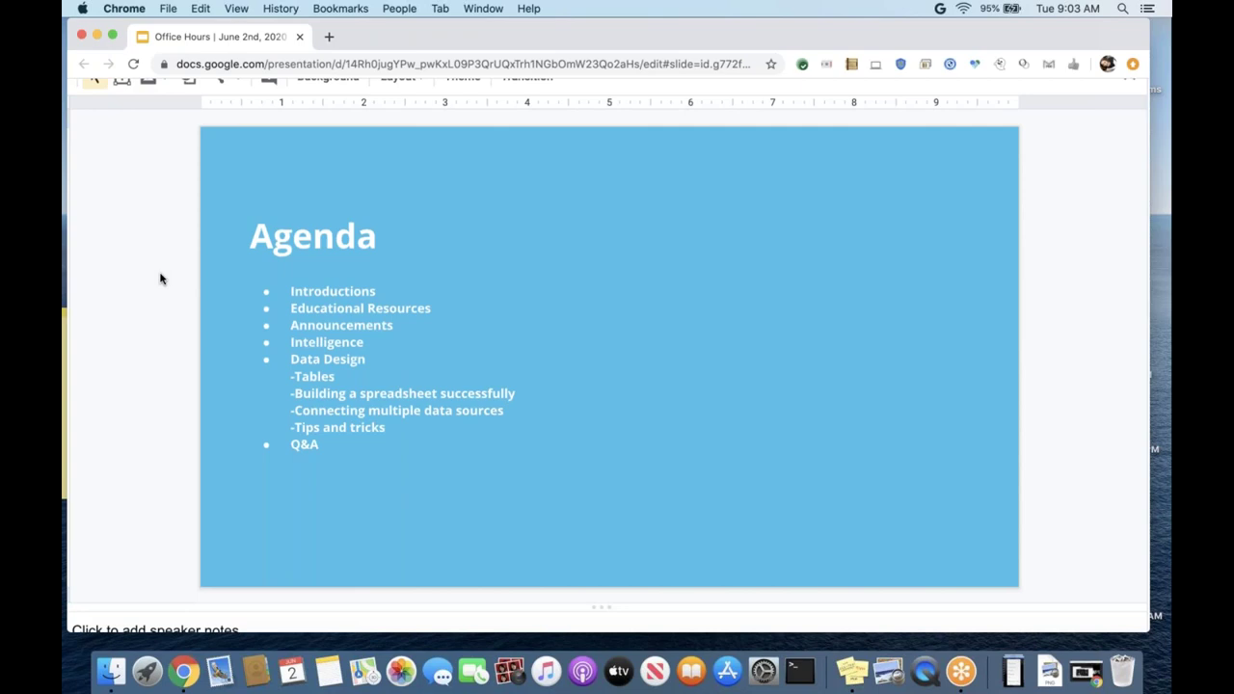
Go to the "New to the platform?" slide pointing to community.appsheet.com.
{"action": "key", "text": "Down"}
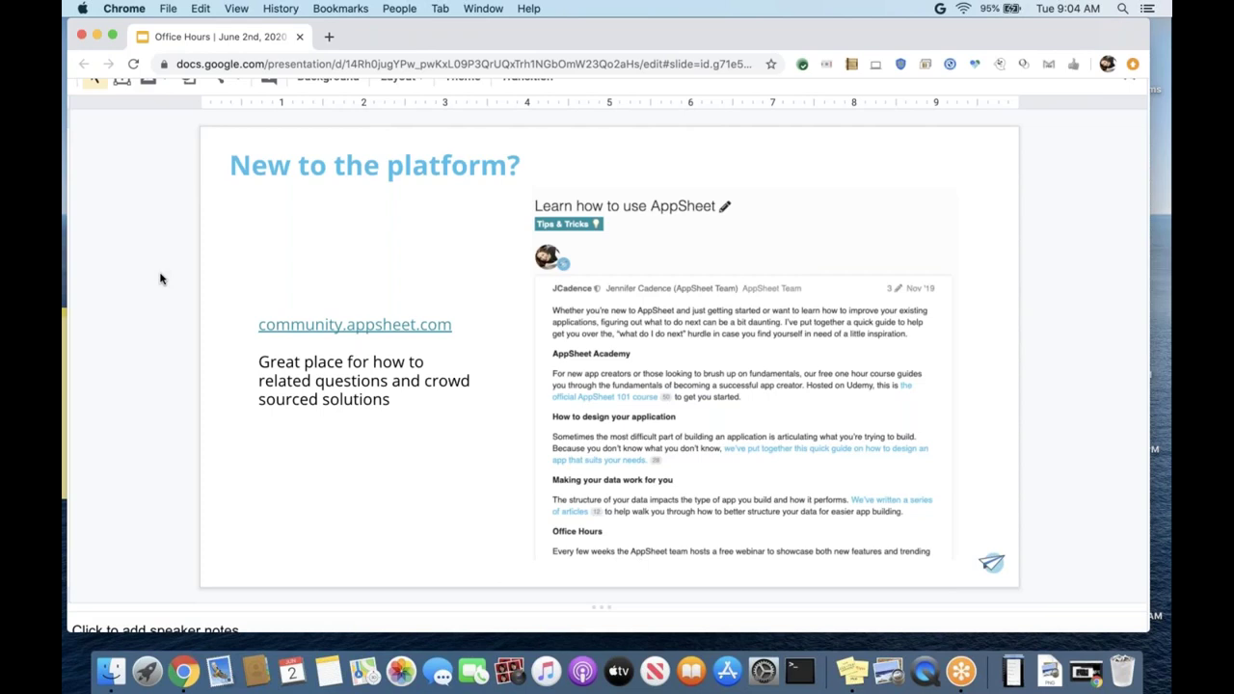
Show the "Non-english resources" slide with the community thread link.
{"action": "key", "text": "Down"}
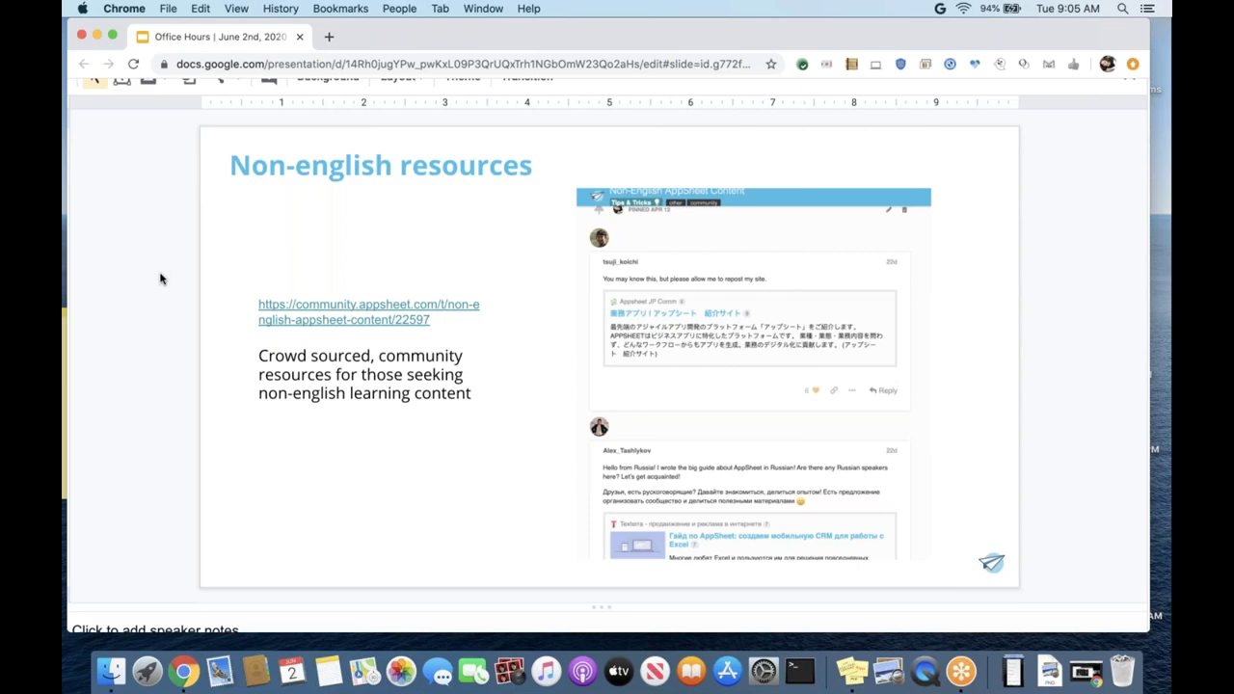
Show the Fundamentals slide listing Intelligence, Data design and Tips.
{"action": "key", "text": "Down"}
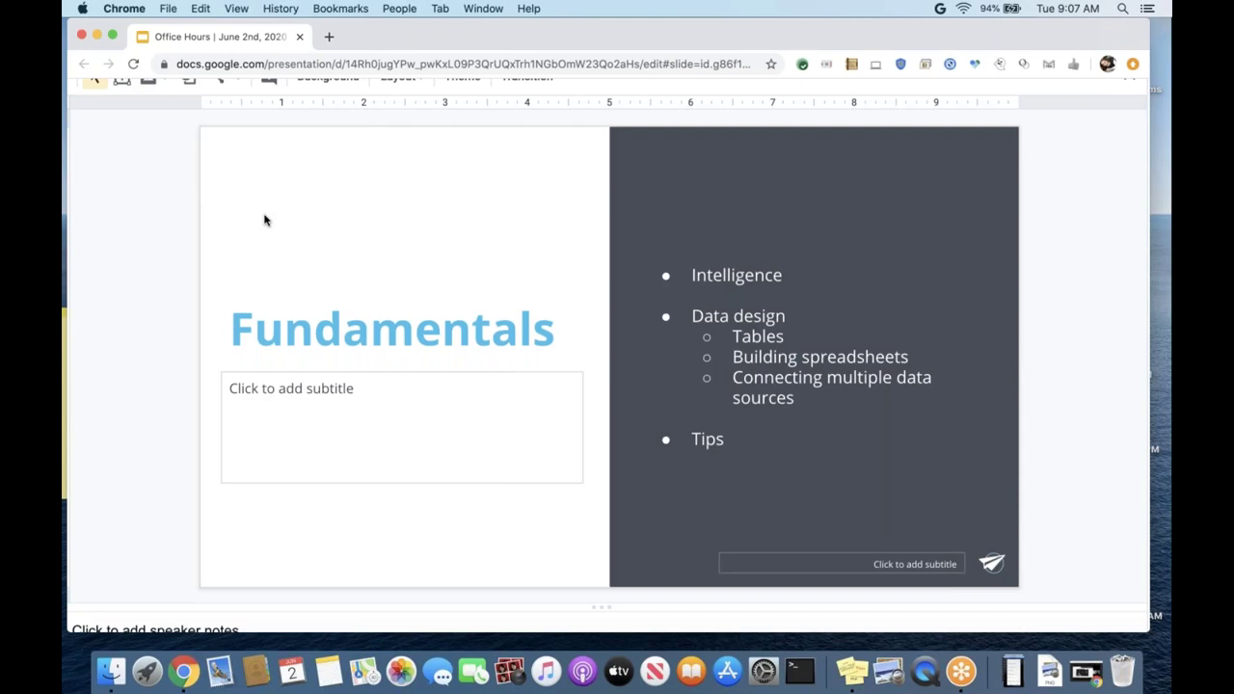
Show the Intelligence slide with its bullets and six capability tiles.
{"action": "key", "text": "Down"}
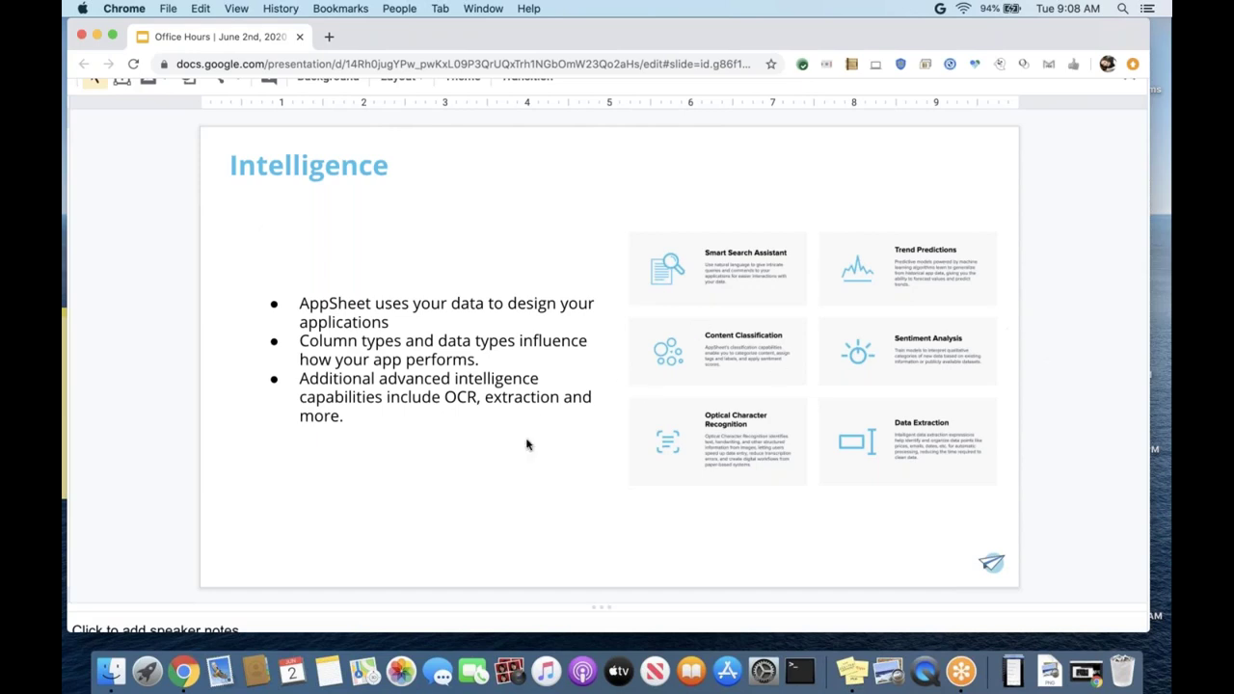
Show the "Data design: tables" slide on columns, keys and multiple tables.
{"action": "key", "text": "Up"}
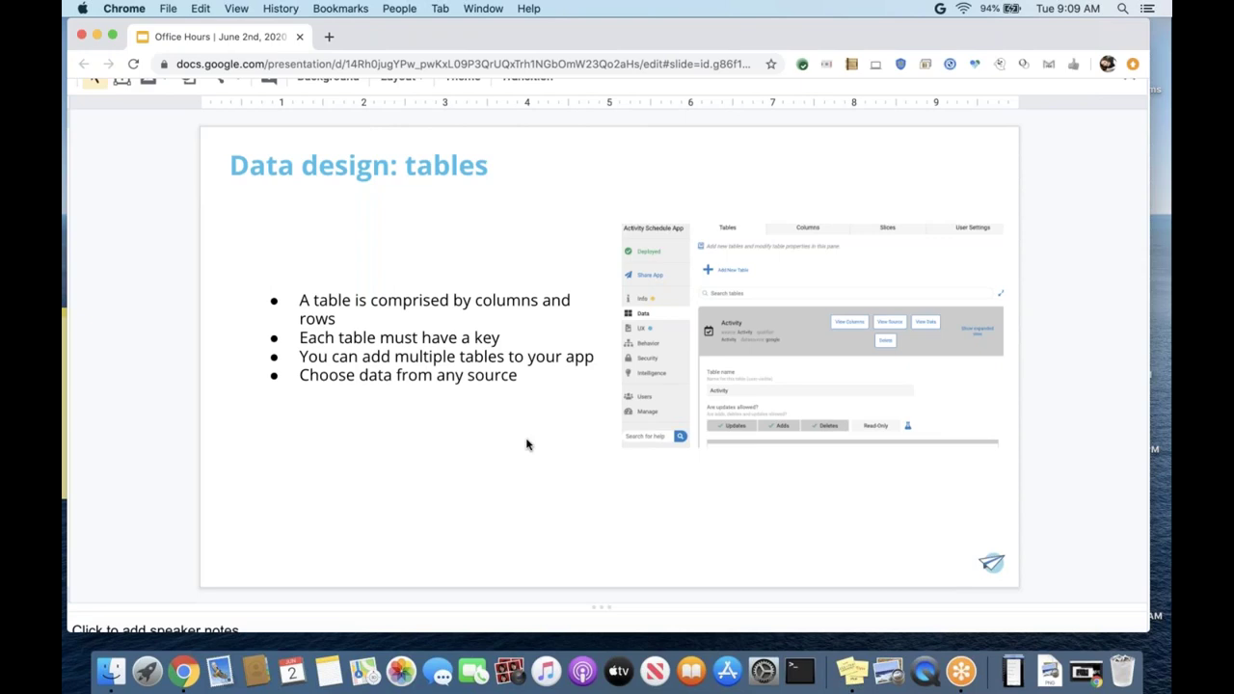
Show the "Data design: multiple data sources" slide with the twelve data source logos.
{"action": "key", "text": "Down"}
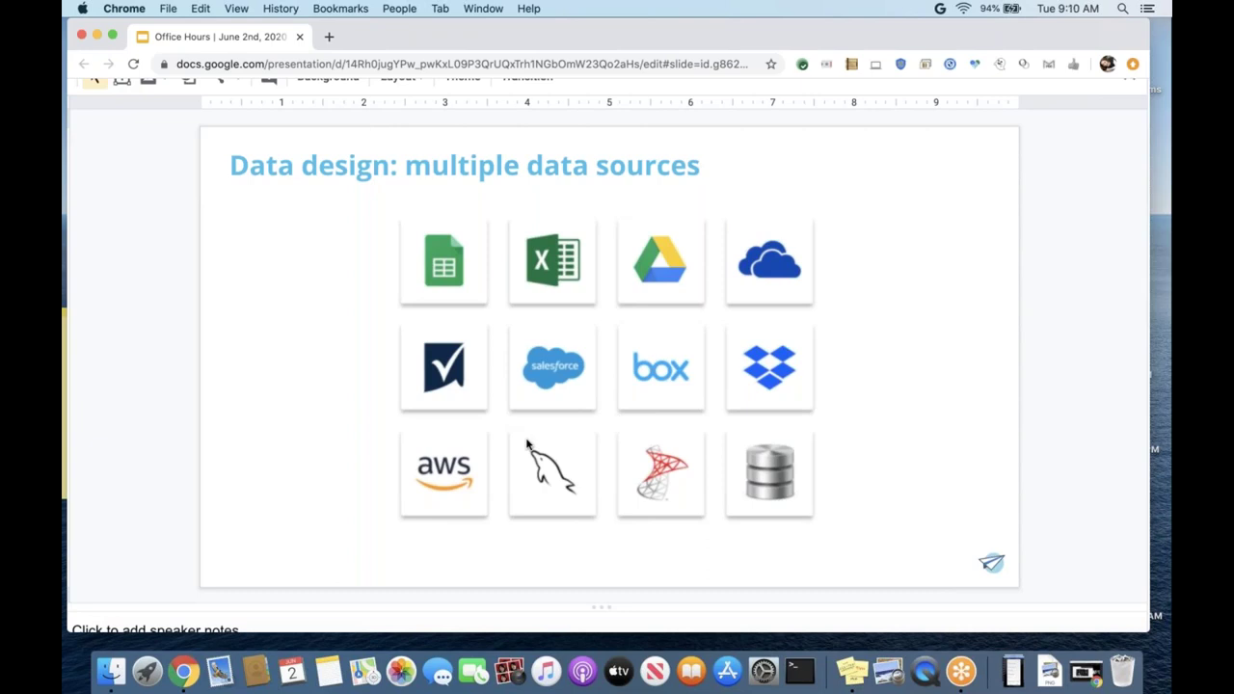
Advance to the Star Schema slide, leaving the macOS desktop in view.
{"action": "key", "text": "Down"}
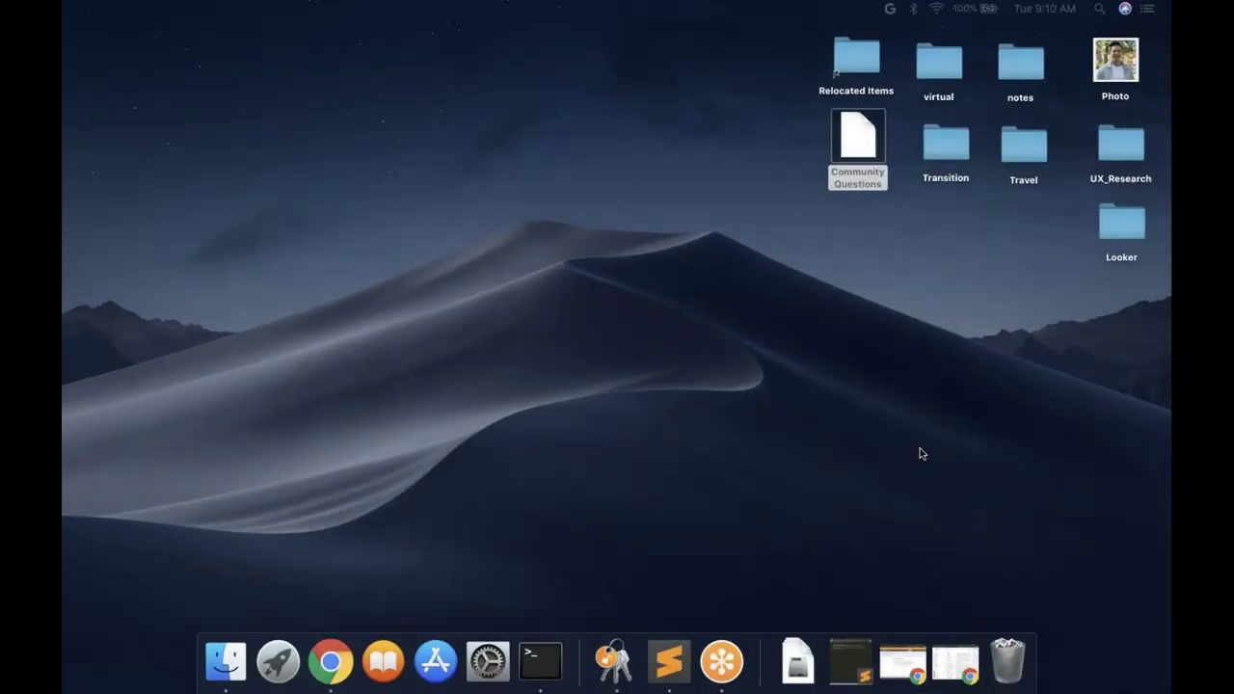
Switch Spaces back to the Google Slides deck on the Star Schema slide.
{"action": "key", "text": "ctrl+Right"}
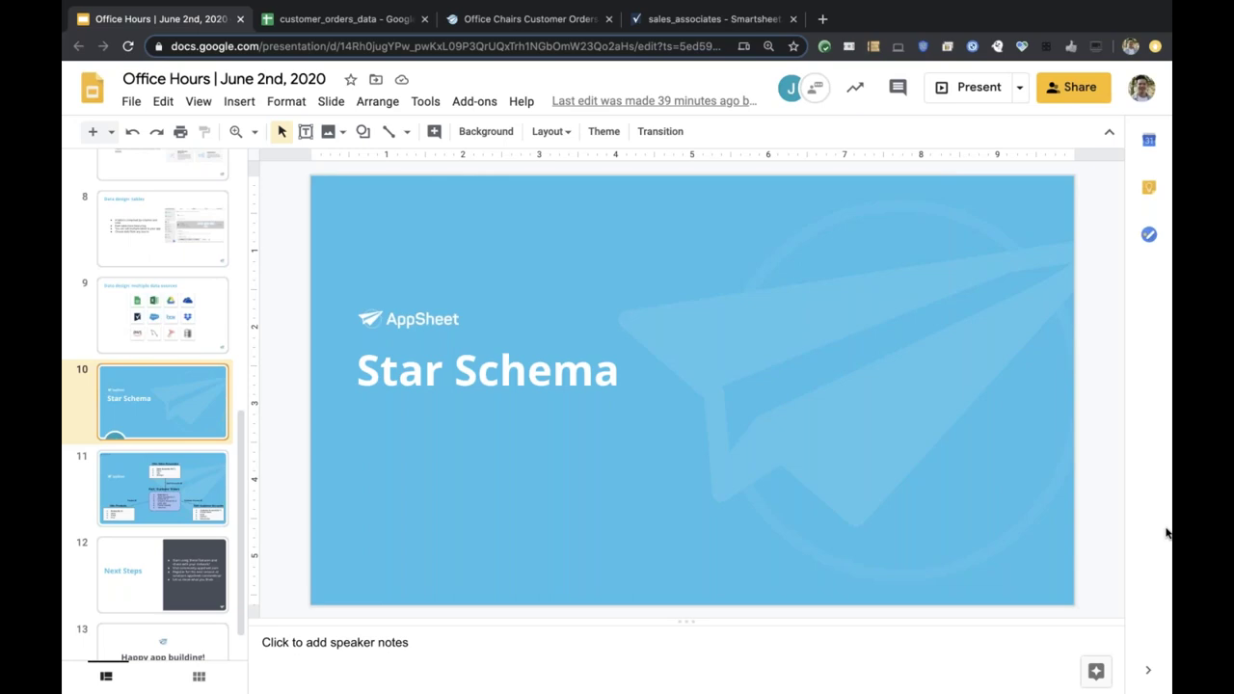
Go to slide 11, the star schema linking Customer Orders to Sales Associates, Products and Customer Accounts.
{"action": "left_click", "coordinate": [157, 514]}
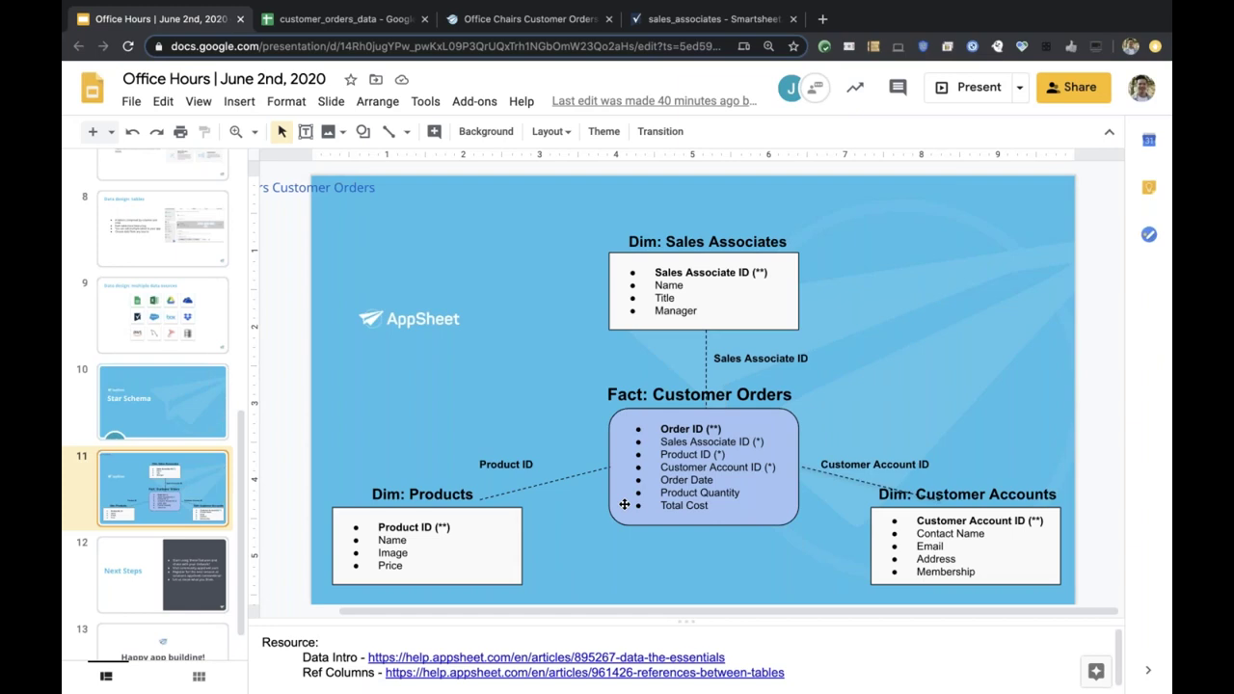
{"action": "left_click", "coordinate": [453, 497]}
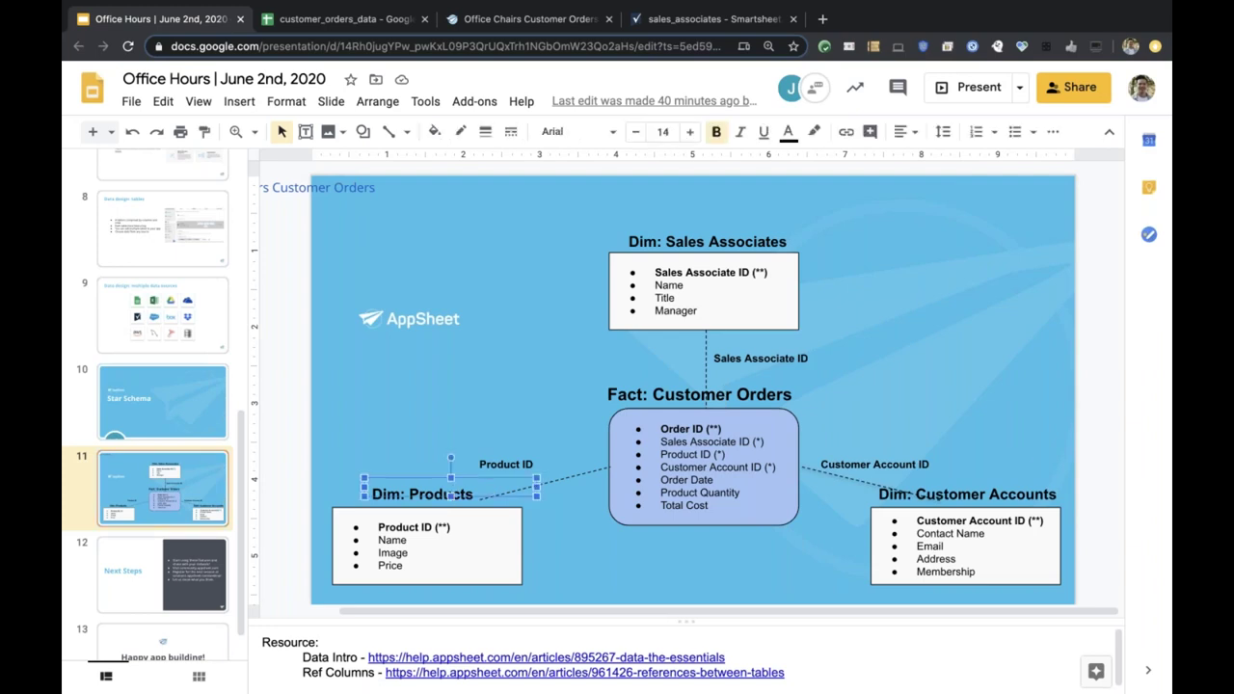
{"action": "left_click", "coordinate": [733, 283]}
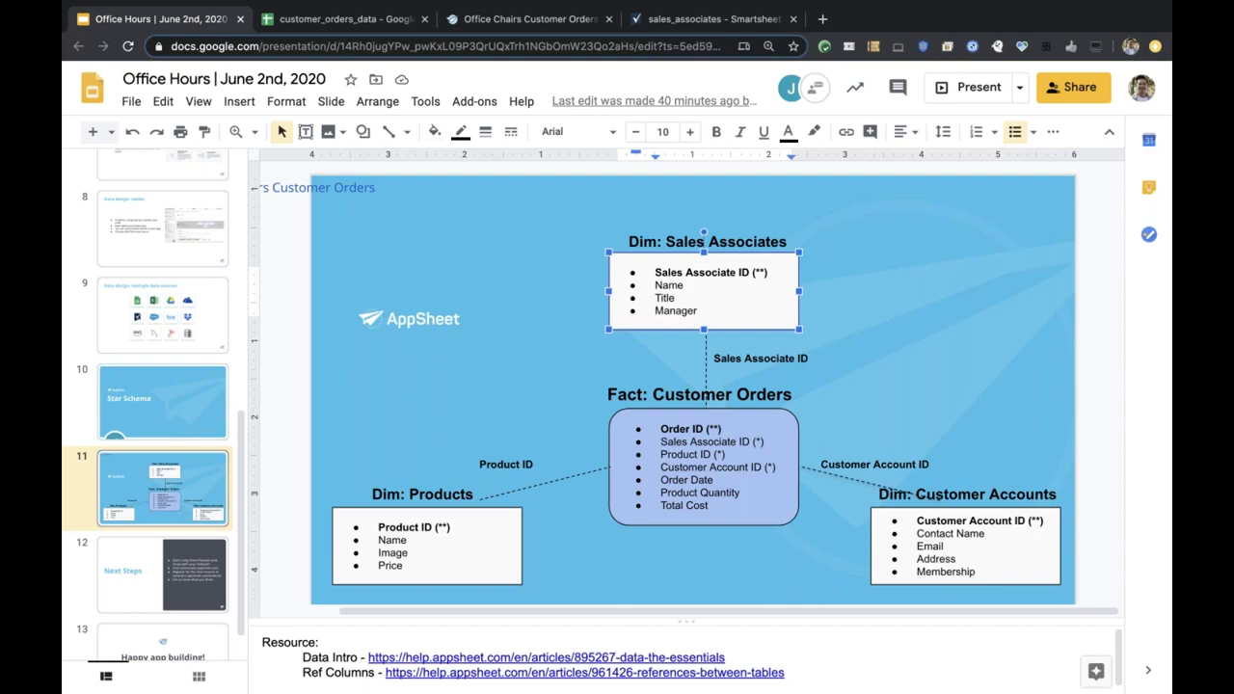
{"action": "left_click", "coordinate": [976, 495]}
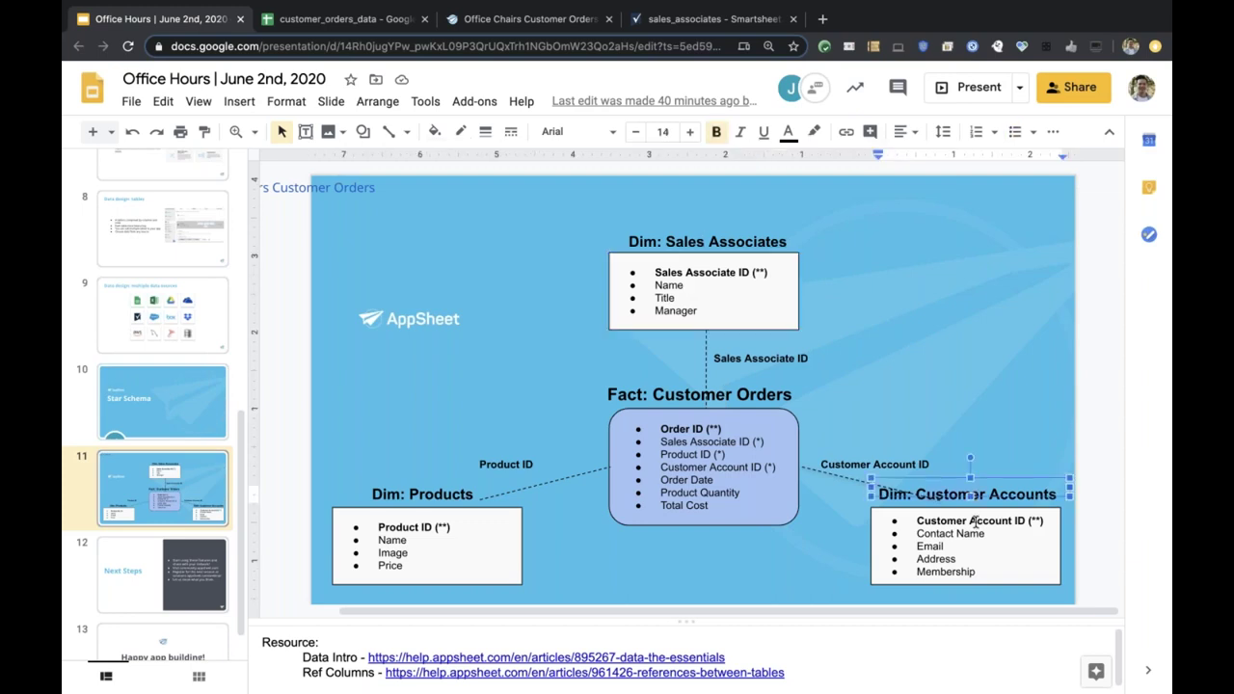
{"action": "left_click", "coordinate": [972, 529]}
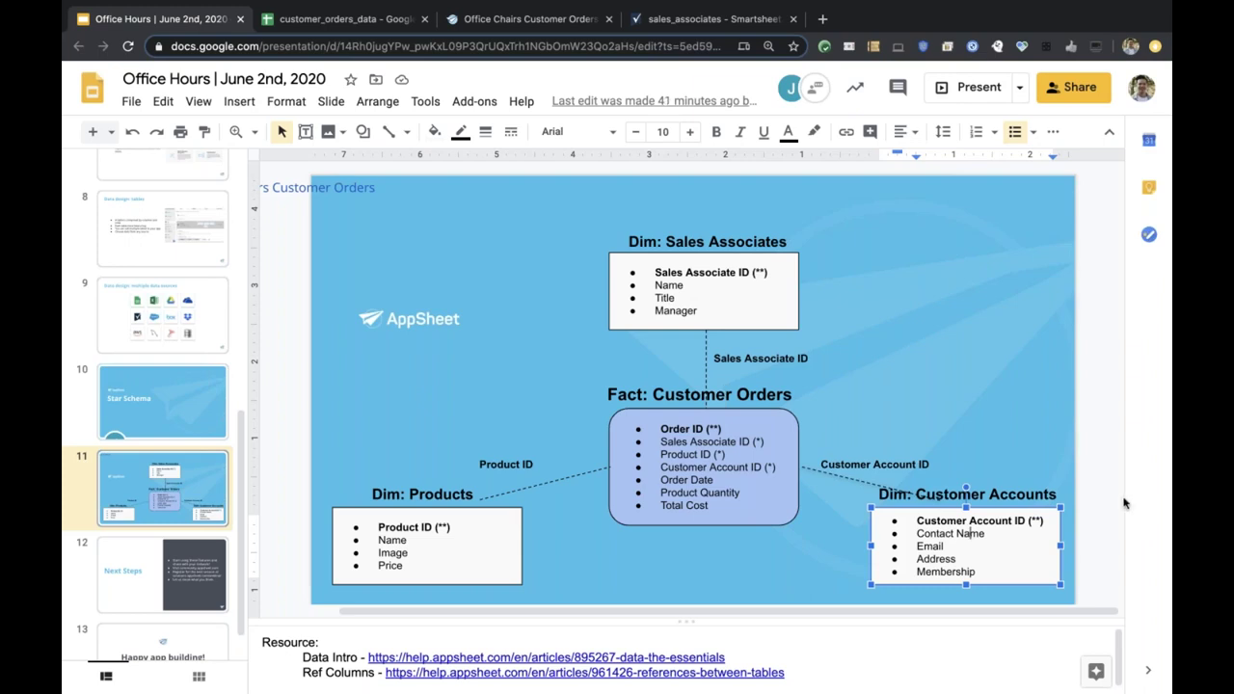
{"action": "left_click", "coordinate": [693, 434]}
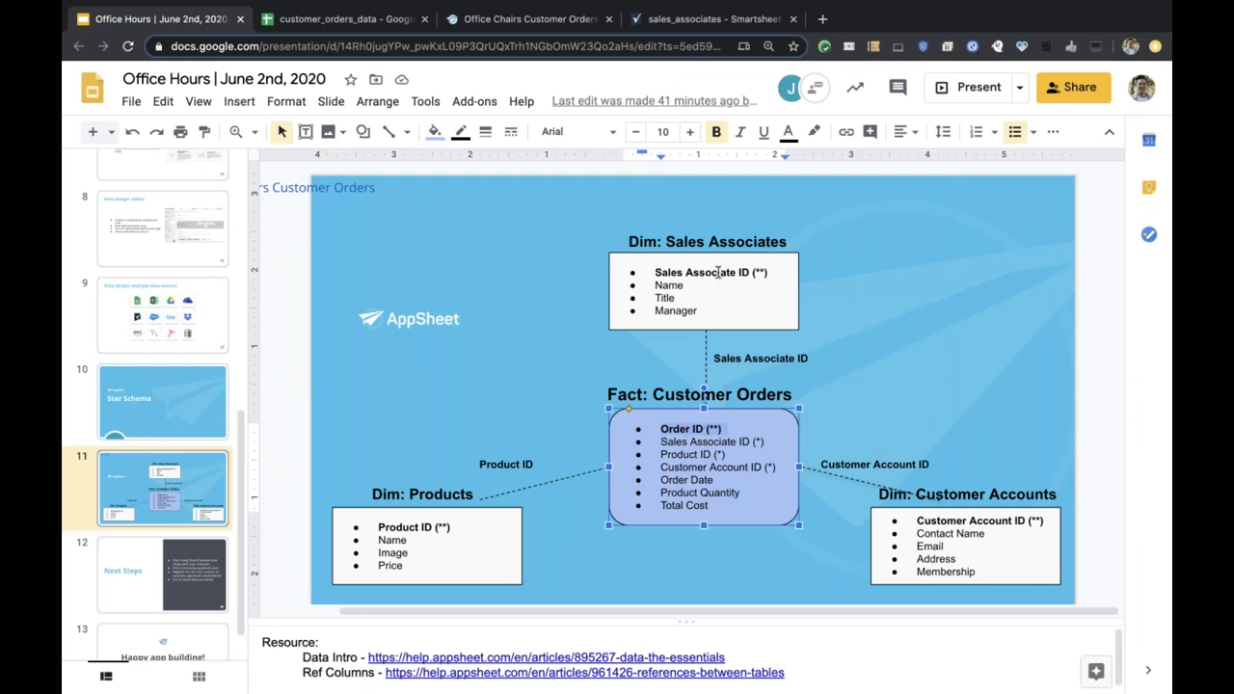
{"action": "triple_click", "coordinate": [718, 273]}
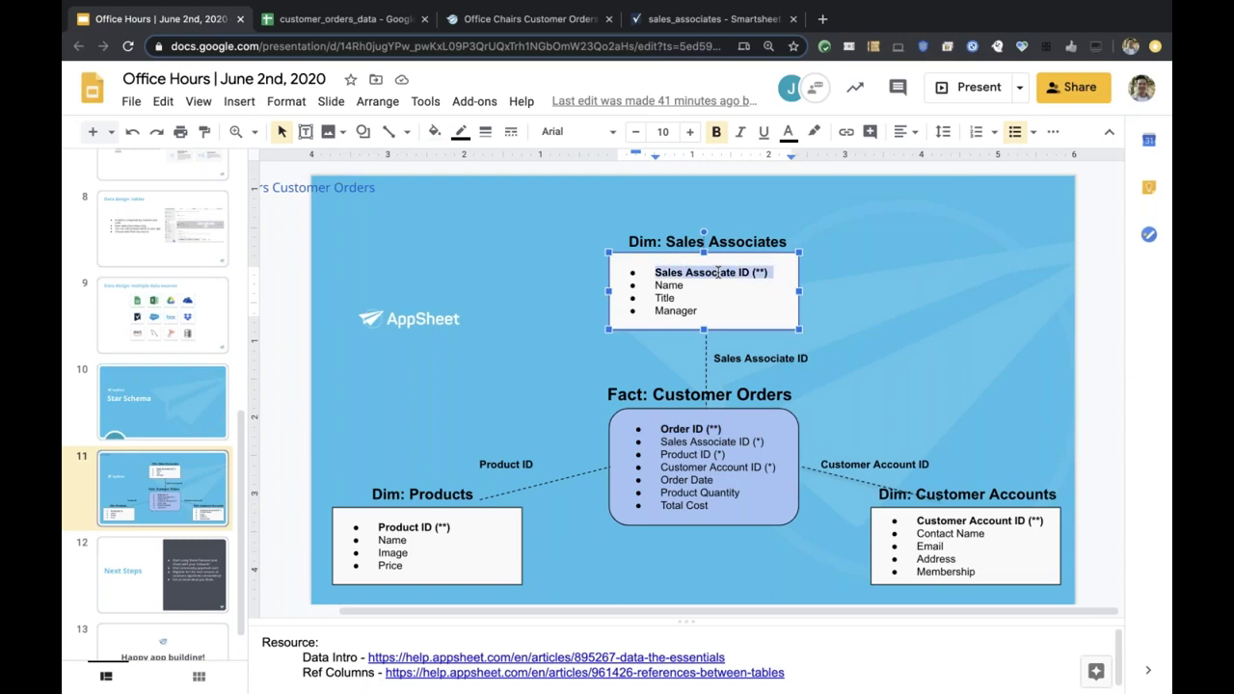
{"action": "triple_click", "coordinate": [415, 527]}
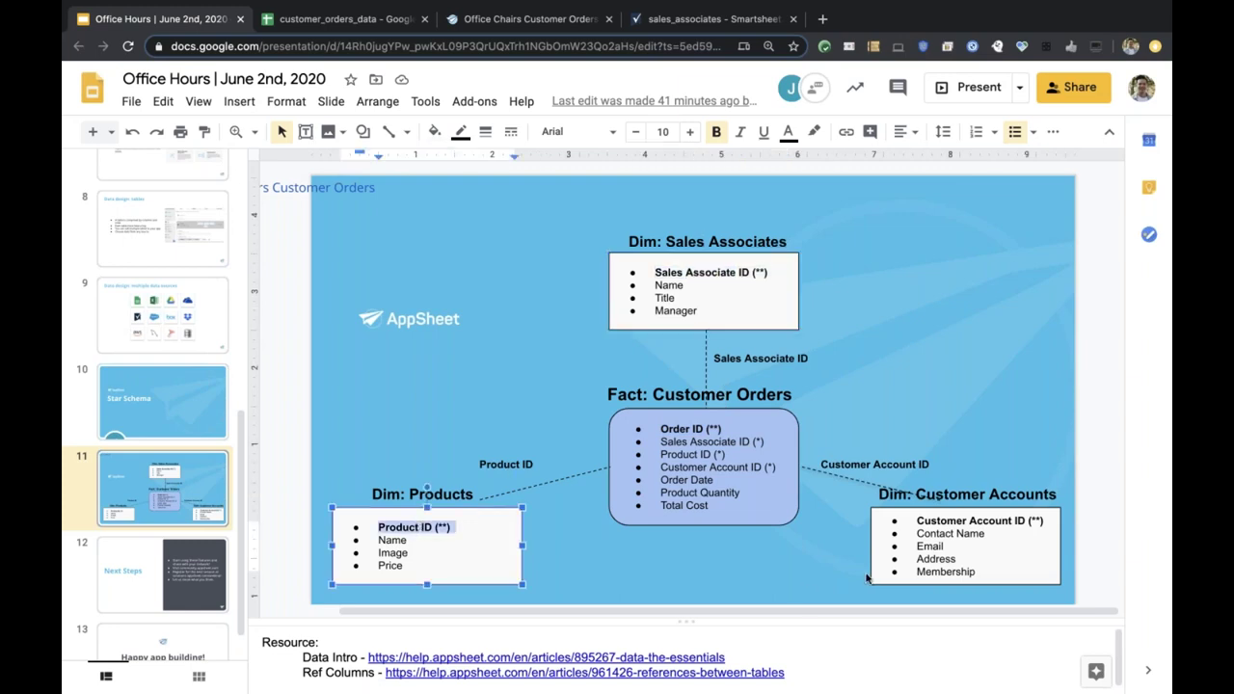
{"action": "triple_click", "coordinate": [948, 526]}
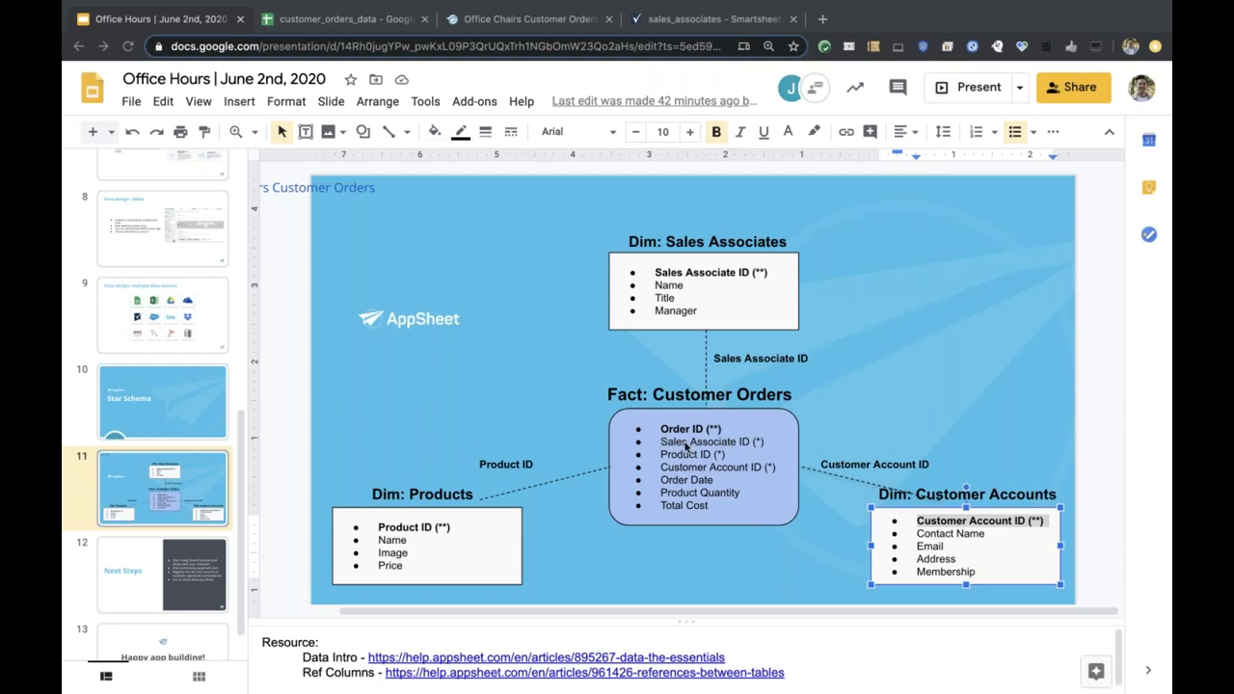
{"action": "left_click", "coordinate": [681, 446]}
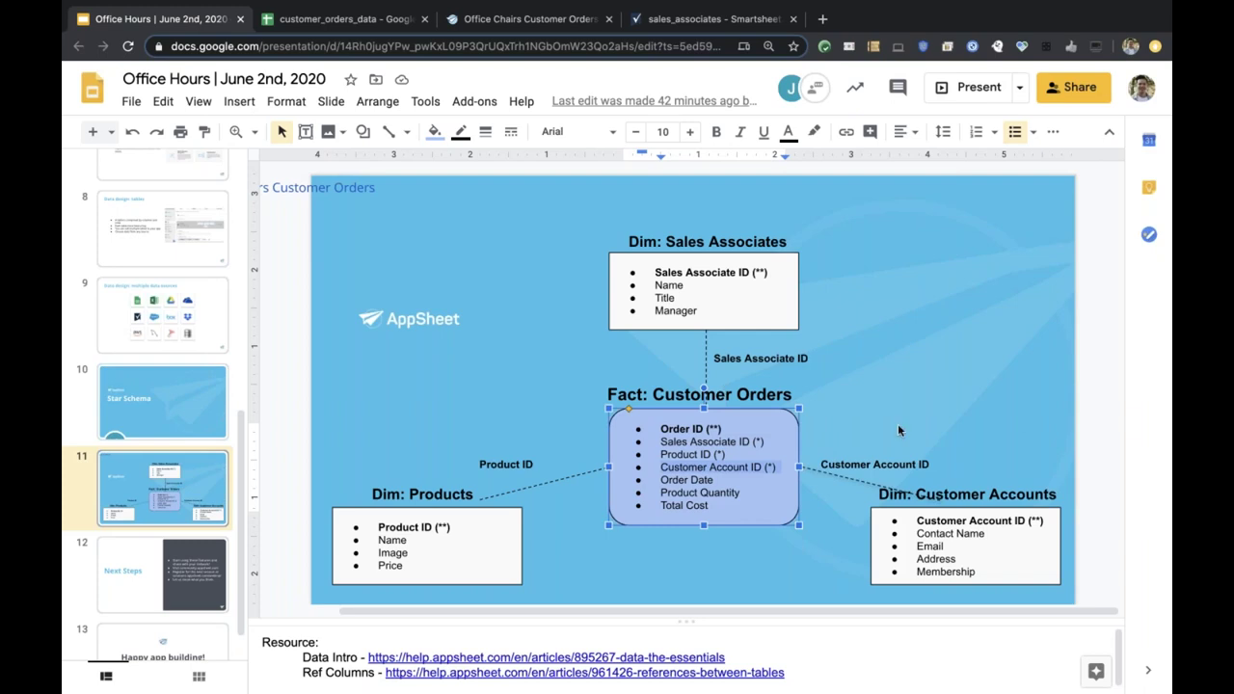
{"action": "left_click", "coordinate": [681, 428]}
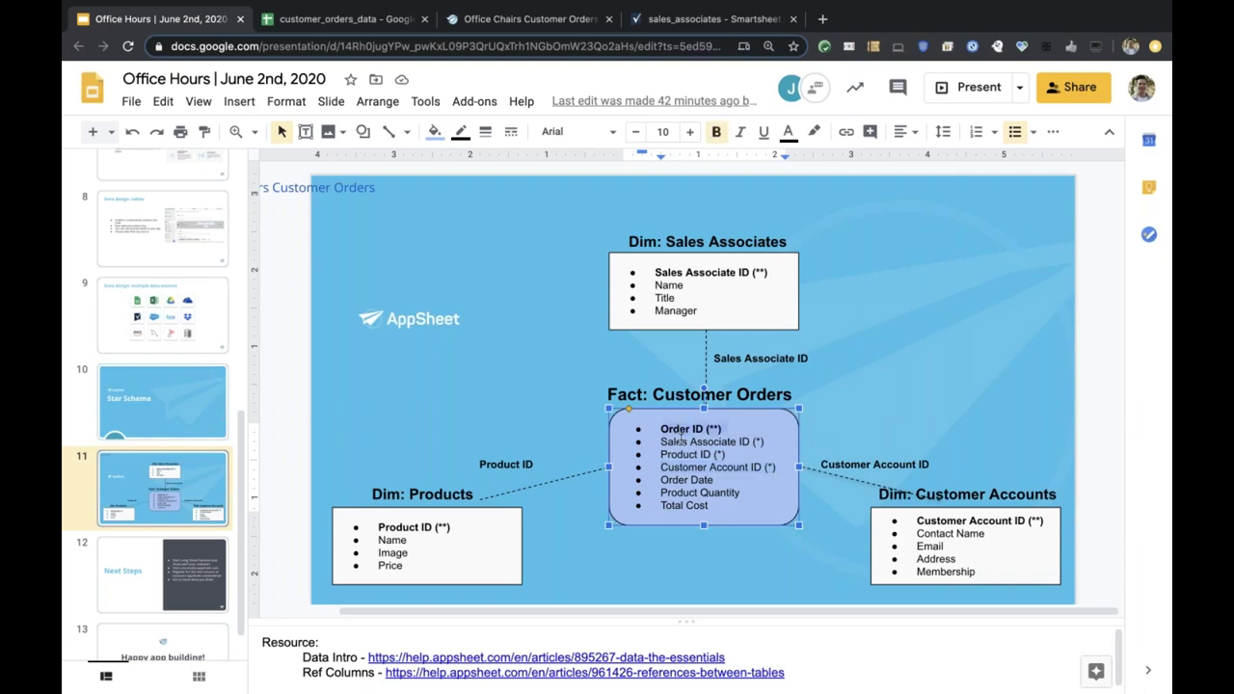
{"action": "left_click", "coordinate": [680, 441]}
{"action": "key", "text": "shift+End"}
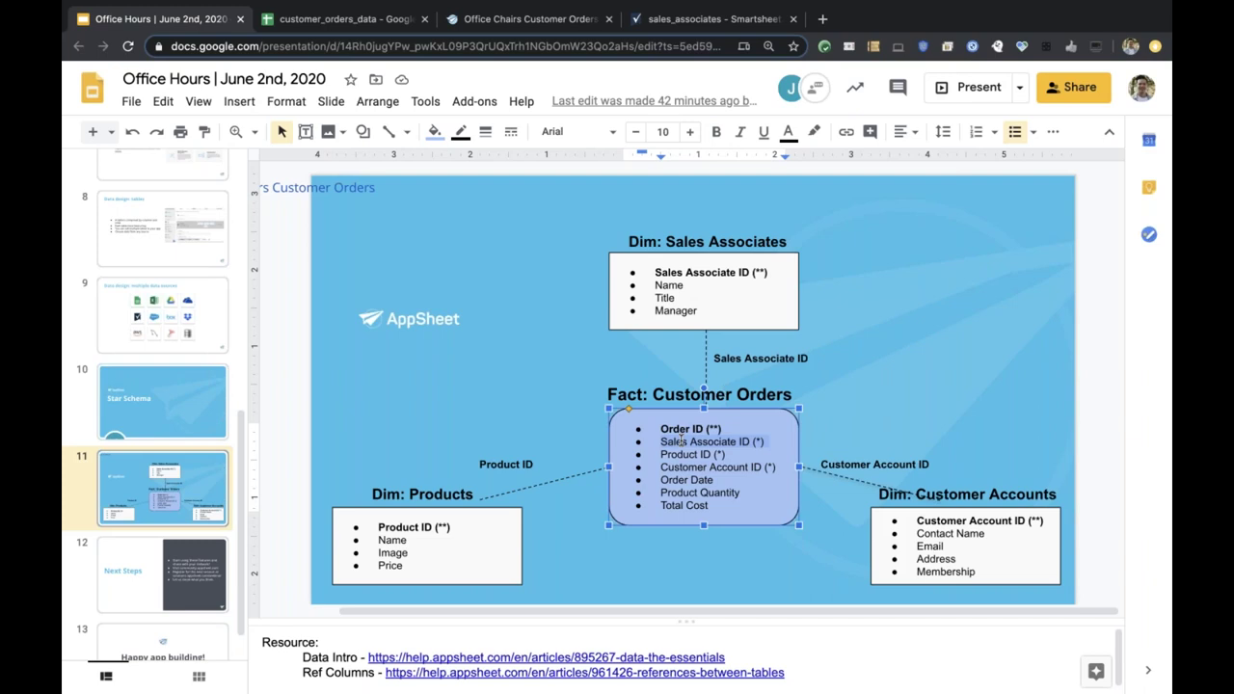
{"action": "triple_click", "coordinate": [714, 273]}
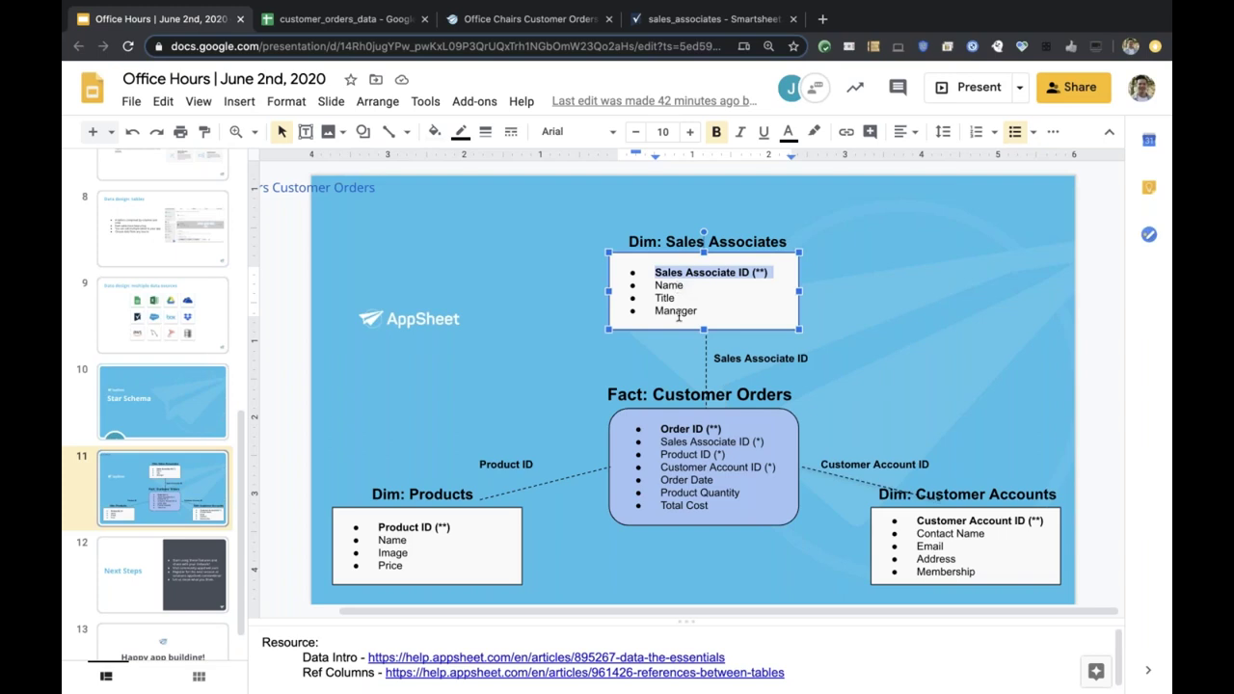
{"action": "left_click", "coordinate": [690, 454]}
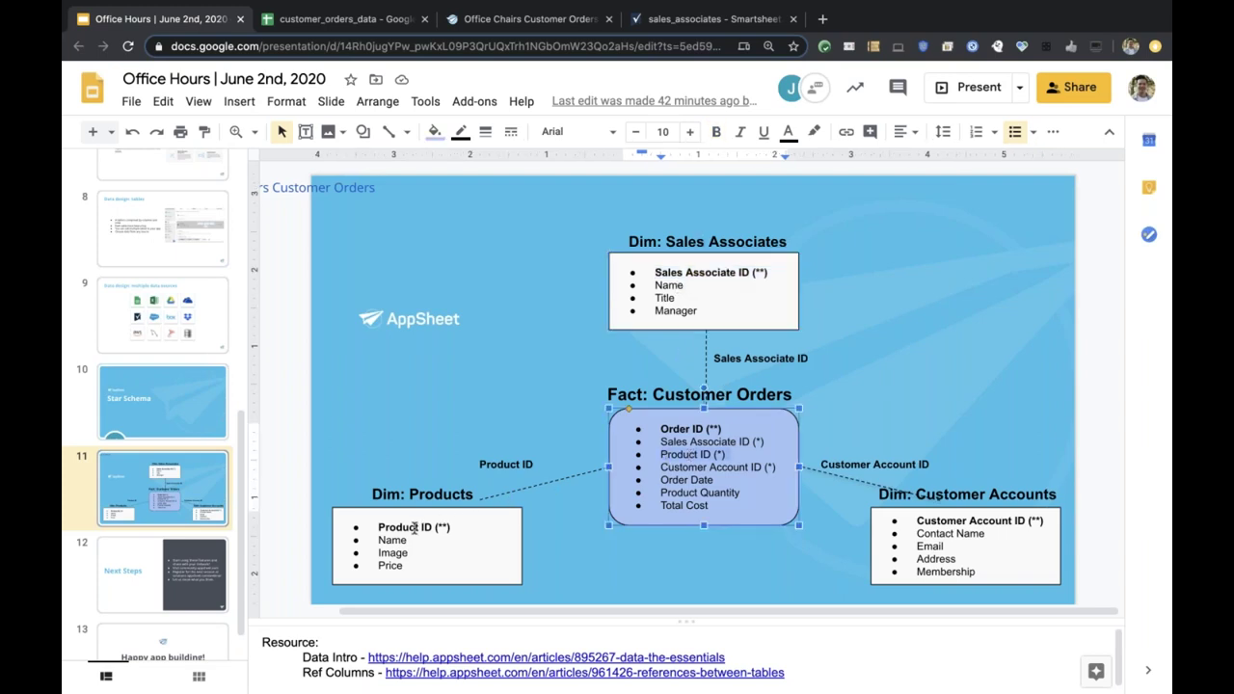
{"action": "triple_click", "coordinate": [418, 527]}
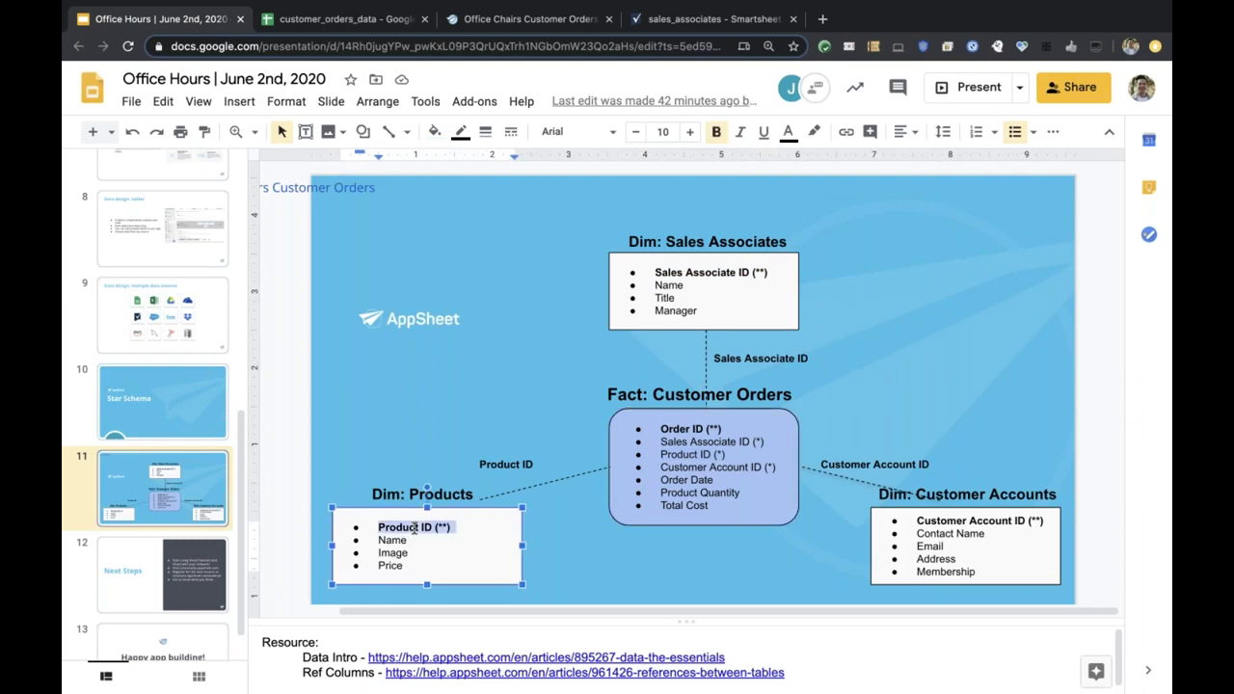
{"action": "left_click", "coordinate": [688, 471]}
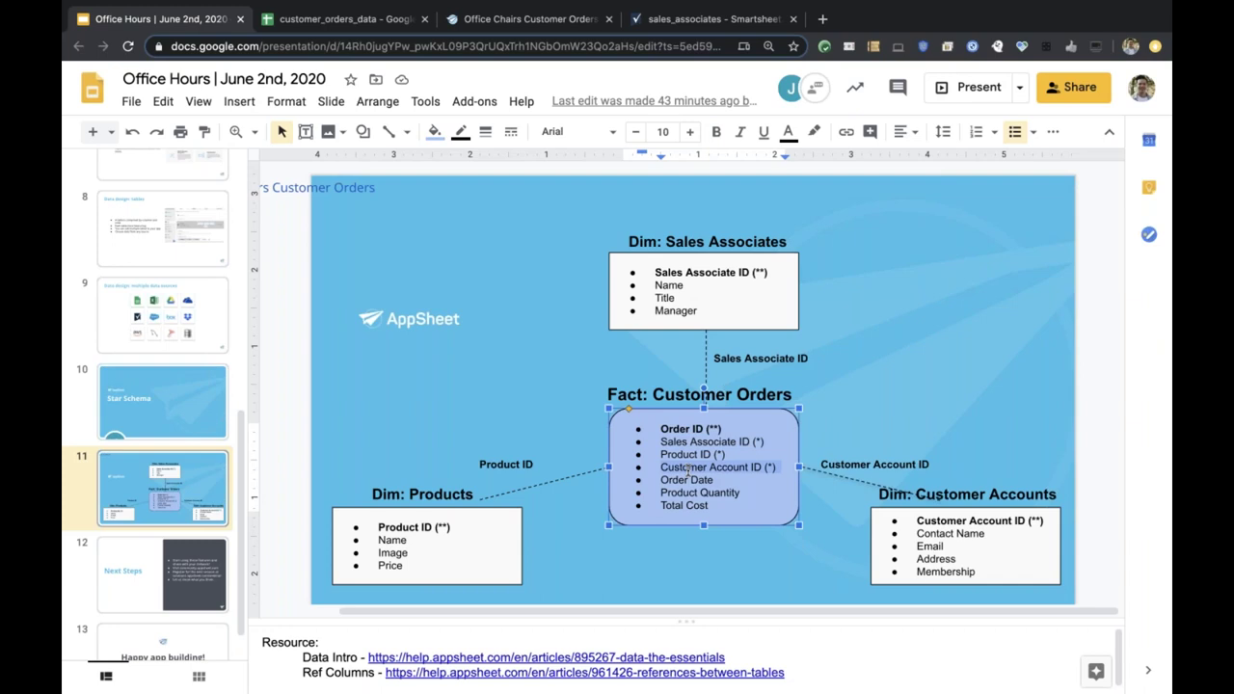
{"action": "left_click", "coordinate": [953, 532]}
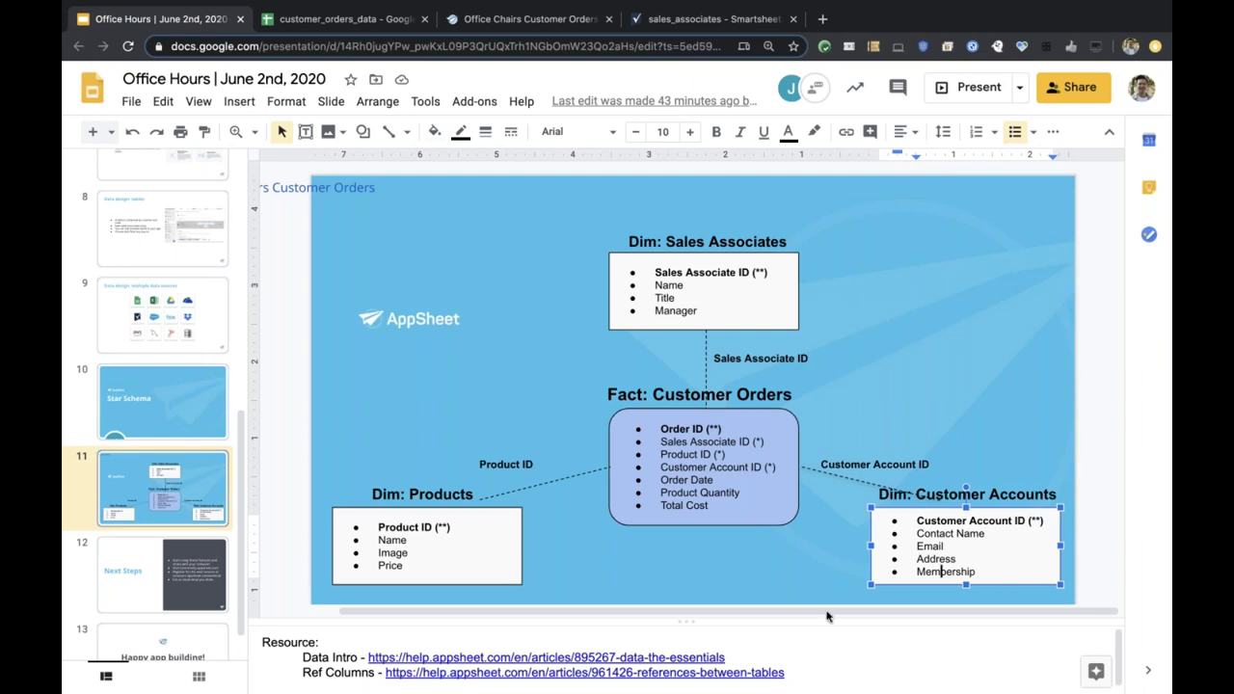
{"action": "left_click", "coordinate": [677, 504]}
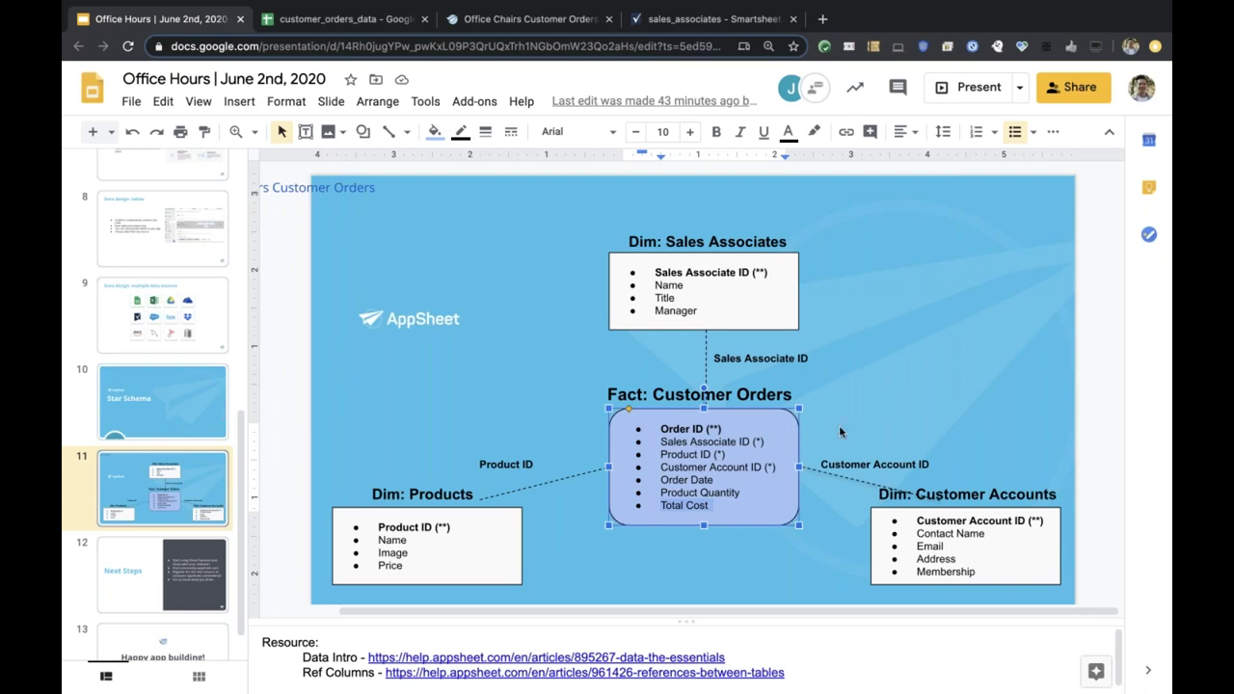
{"action": "left_click", "coordinate": [840, 430]}
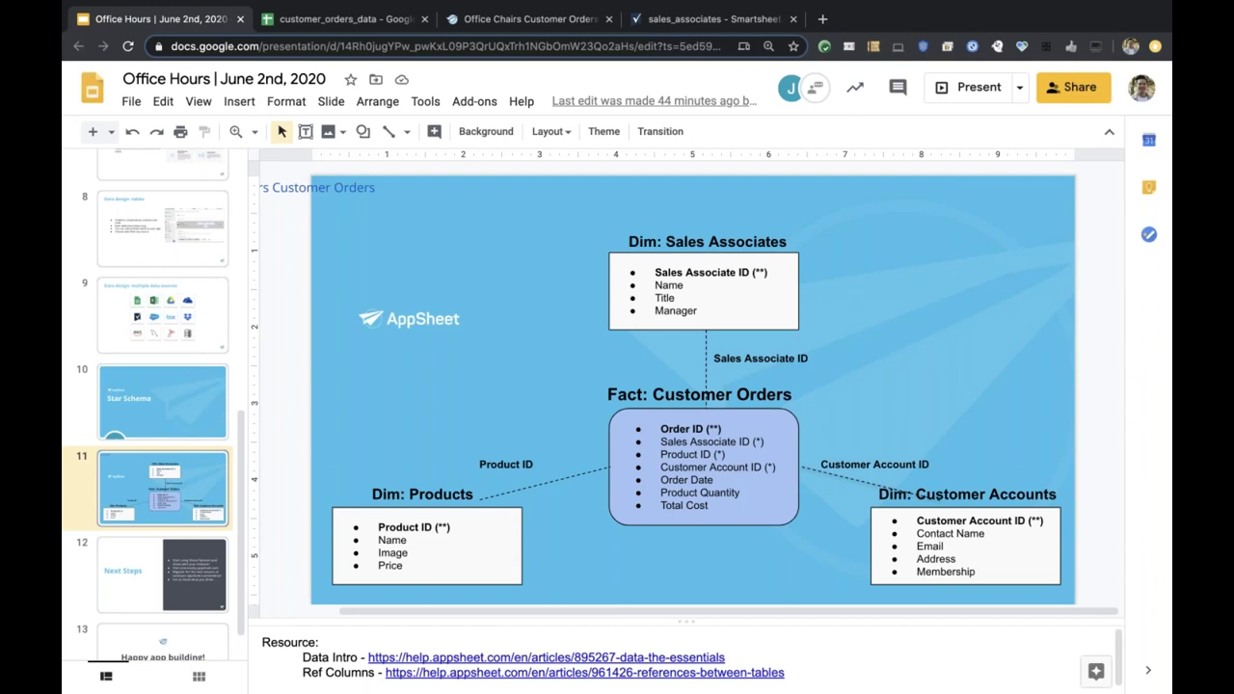
Highlight the Sales Associate ID label and the Fact: Customer Orders shape, then flip to Next Steps and back.
{"action": "left_click", "coordinate": [729, 397]}
{"action": "left_click", "coordinate": [688, 394]}
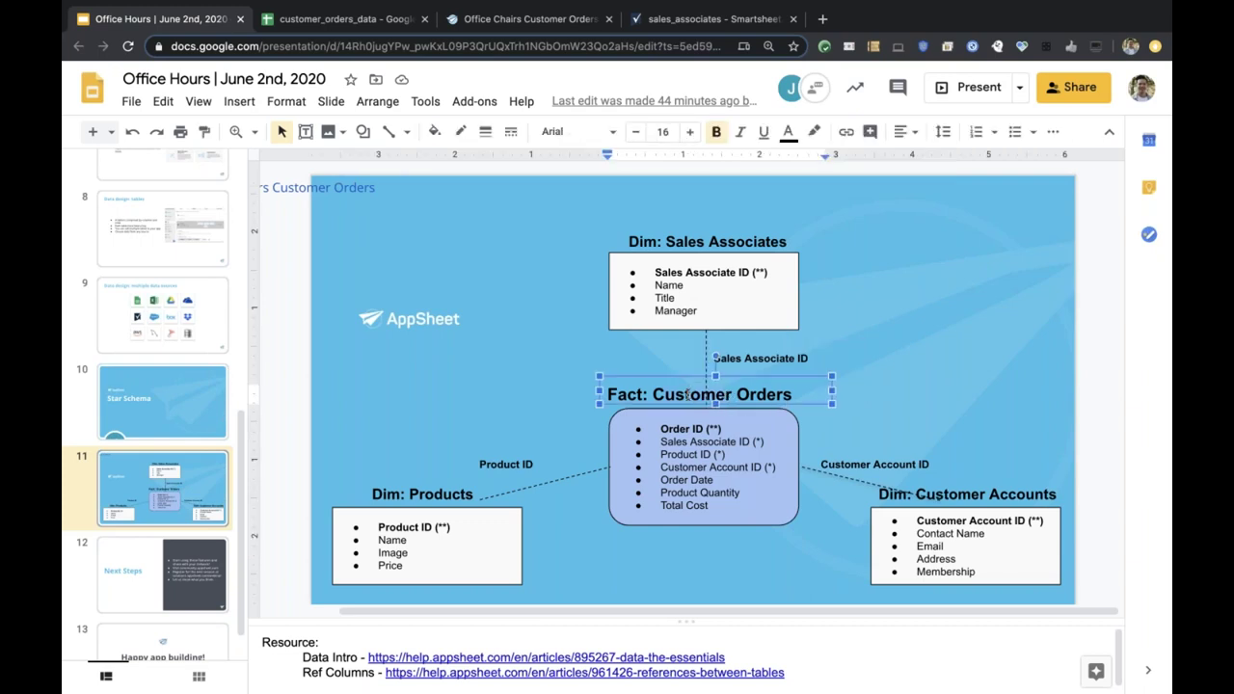
{"action": "left_click", "coordinate": [697, 439]}
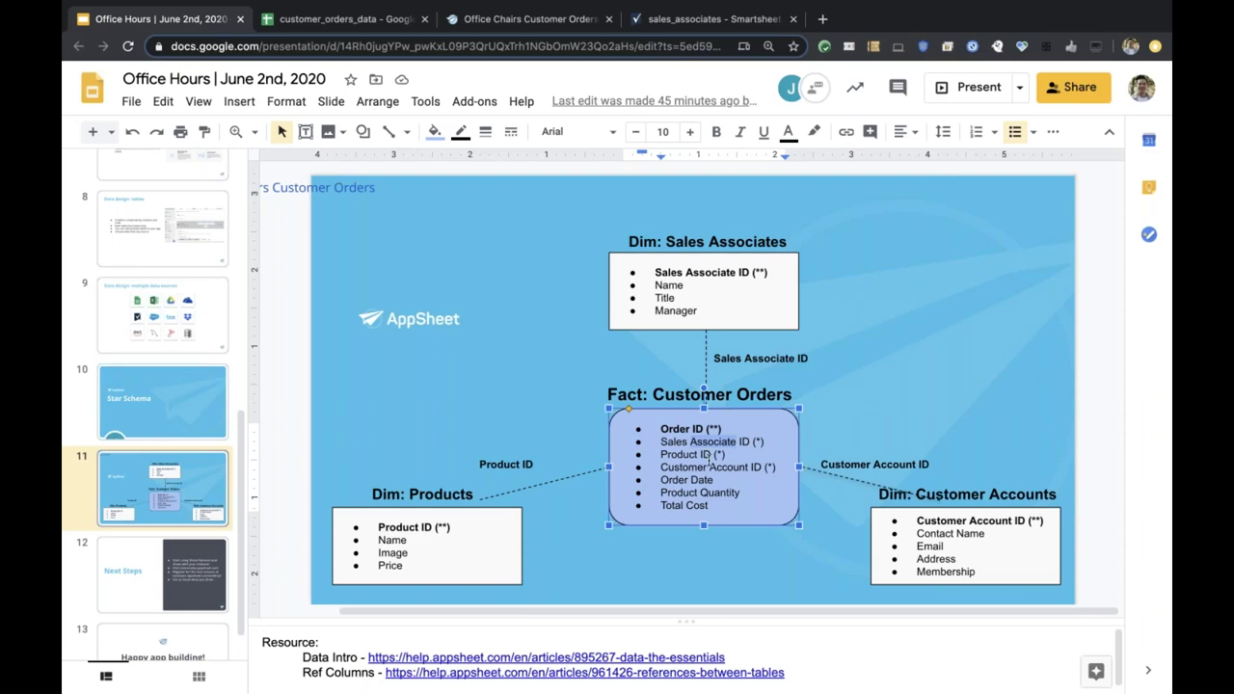
{"action": "key", "text": "Page_Down"}
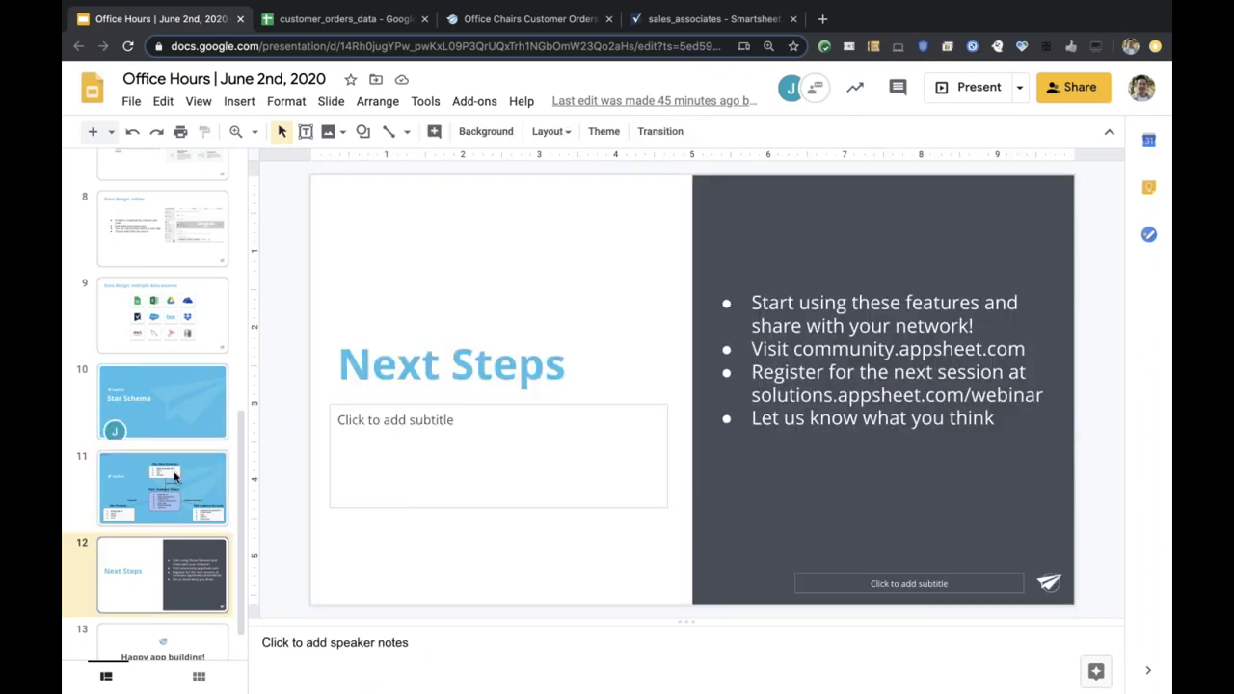
{"action": "key", "text": "Page_Up"}
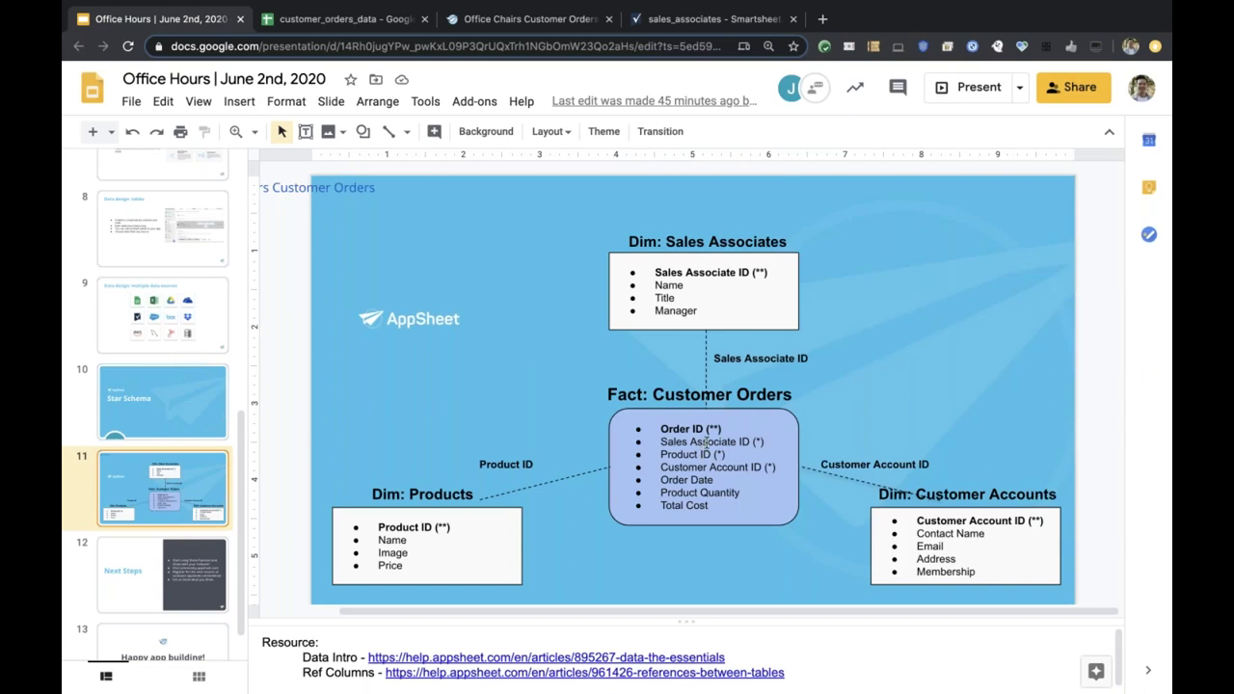
Select the Fact: Customer Orders box listing Order ID and the three dimension IDs.
{"action": "left_click", "coordinate": [707, 442]}
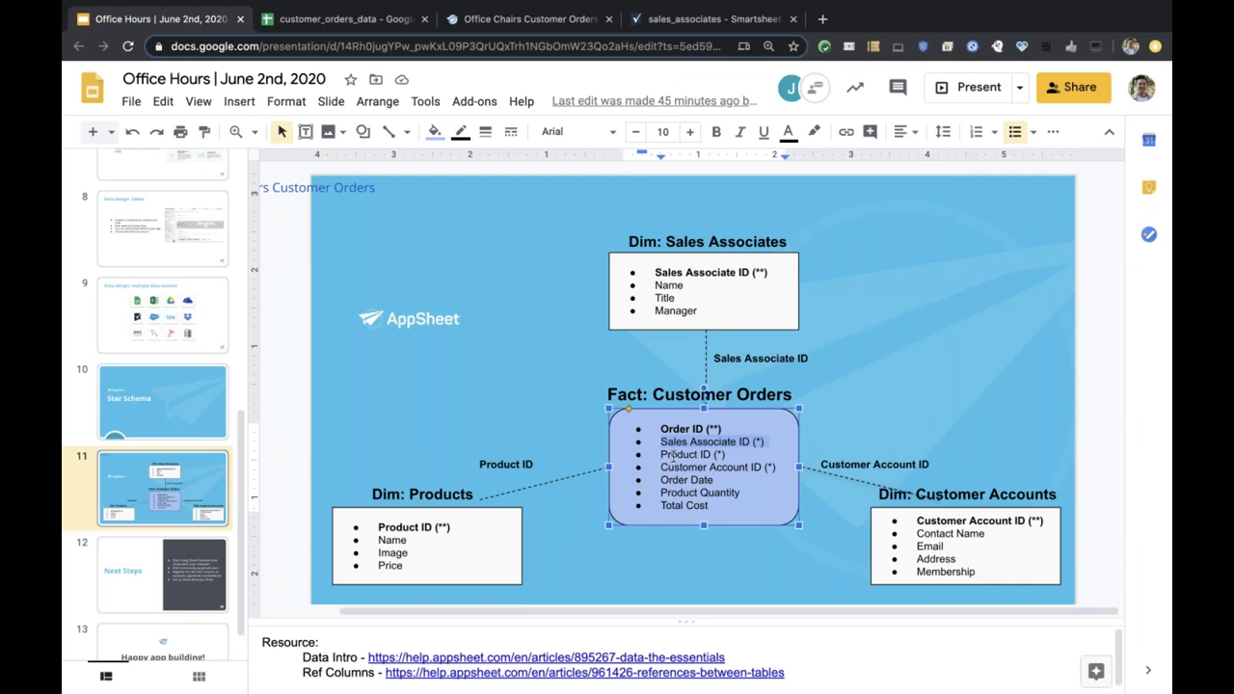
Edit the Dim: Sales Associates box text, then switch to the customer_orders_data spreadsheet.
{"action": "left_click", "coordinate": [715, 301]}
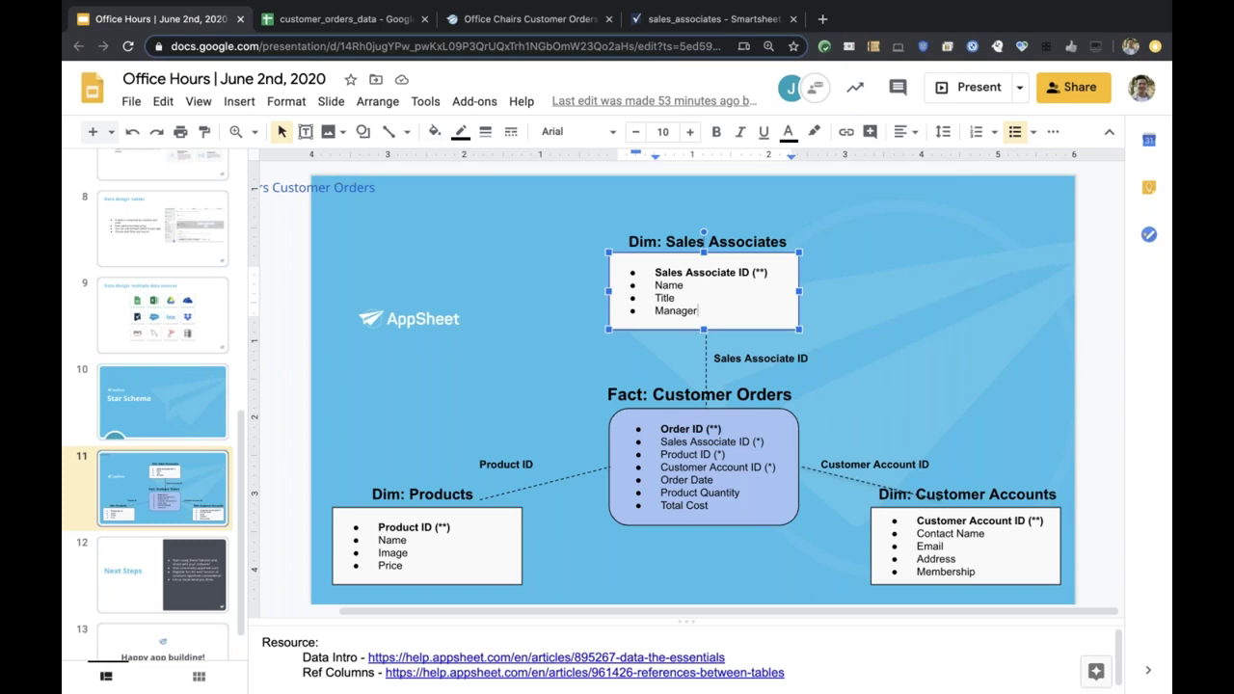
{"action": "left_click", "coordinate": [363, 20]}
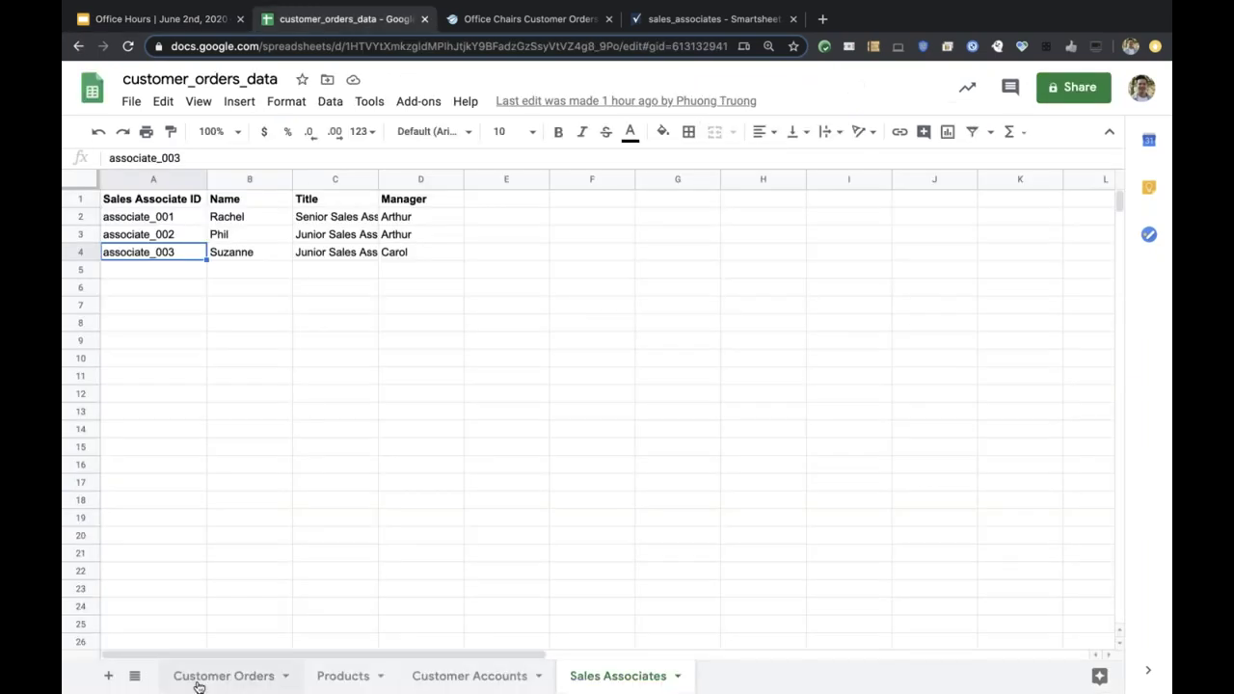
In the Customer Orders sheet, highlight order IDs, several order rows and the three foreign-key ID columns.
{"action": "left_click", "coordinate": [196, 680]}
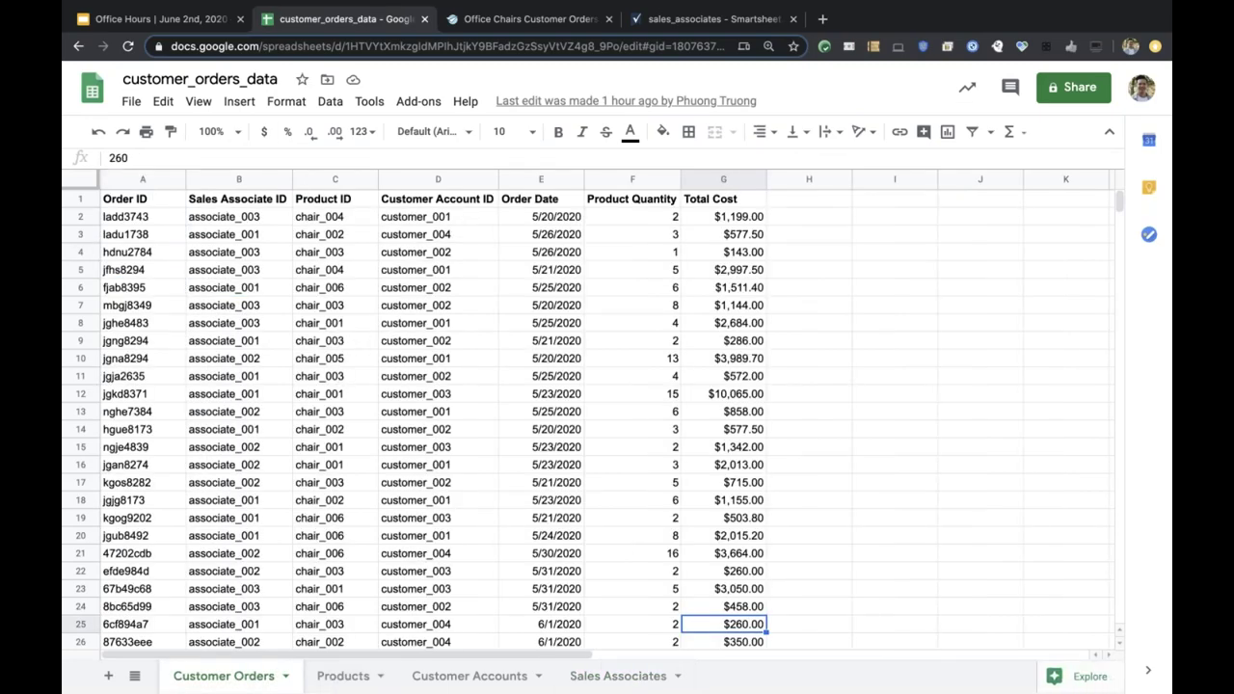
{"action": "left_click", "coordinate": [191, 26]}
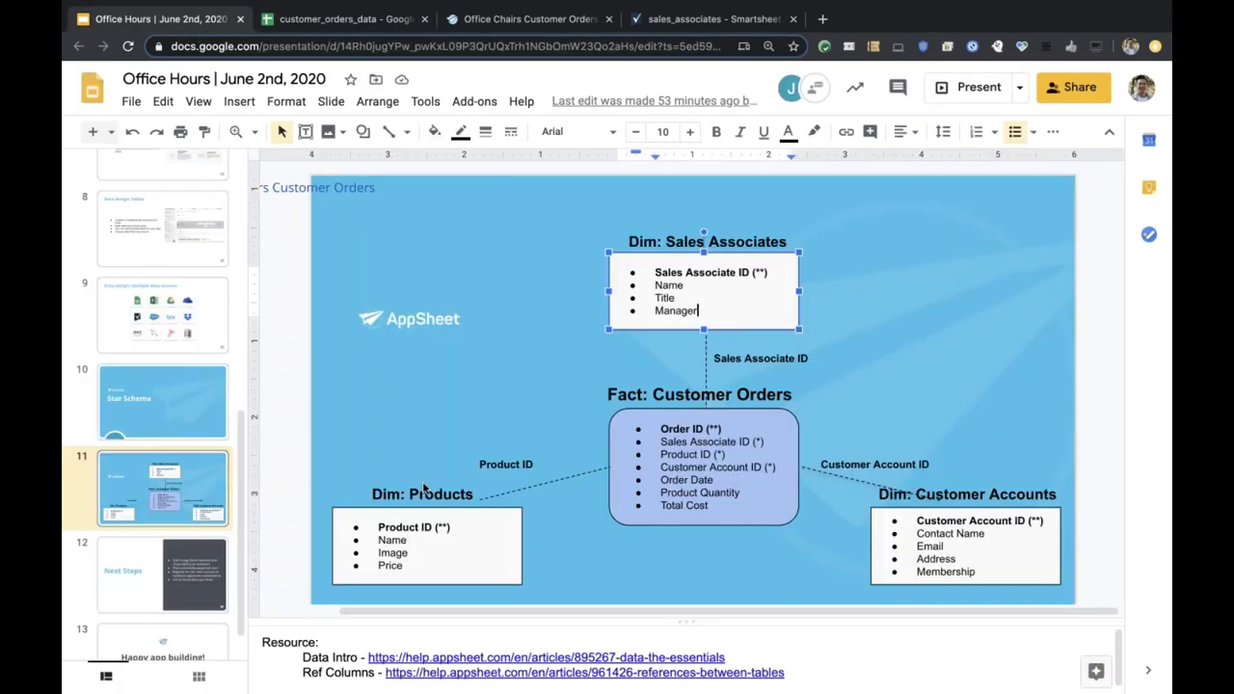
{"action": "left_click", "coordinate": [358, 30]}
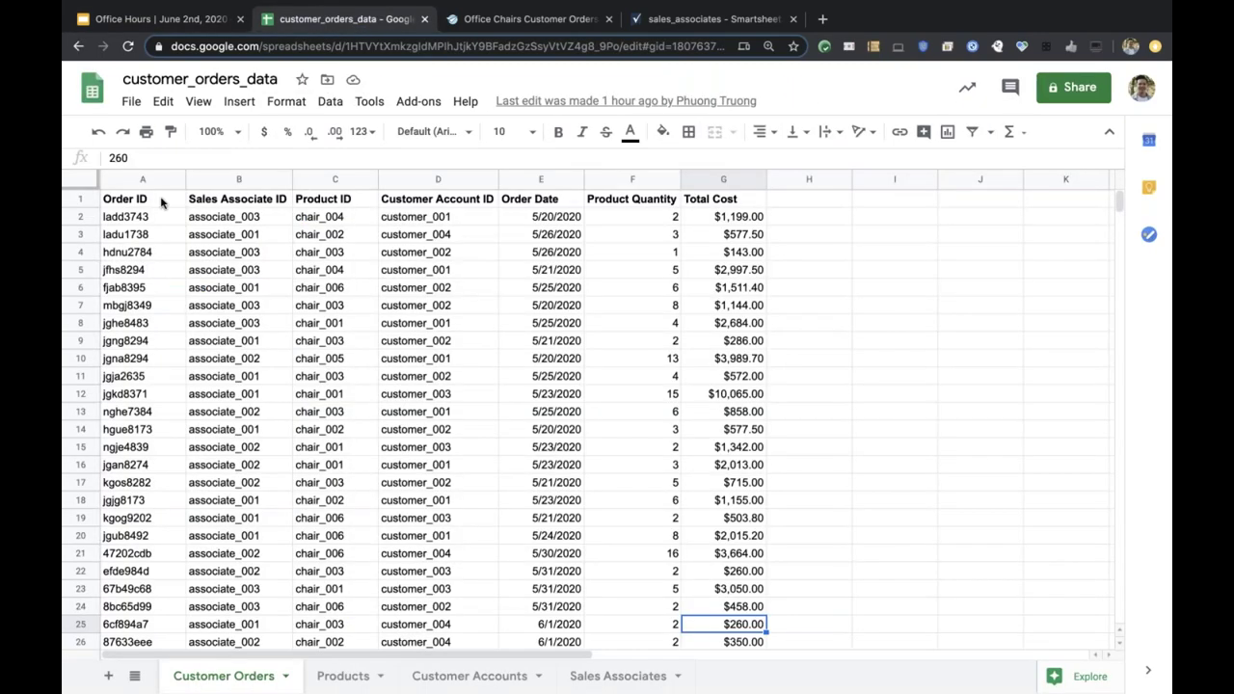
{"action": "left_click", "coordinate": [237, 199]}
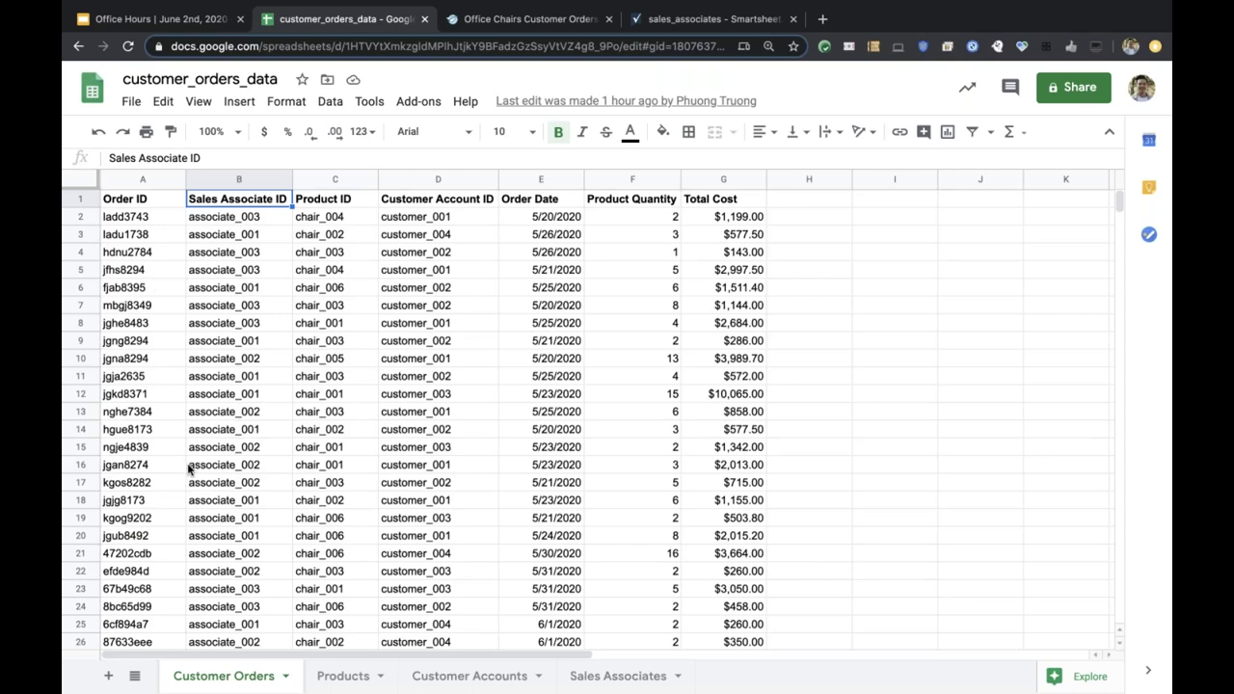
{"action": "left_click", "coordinate": [130, 426]}
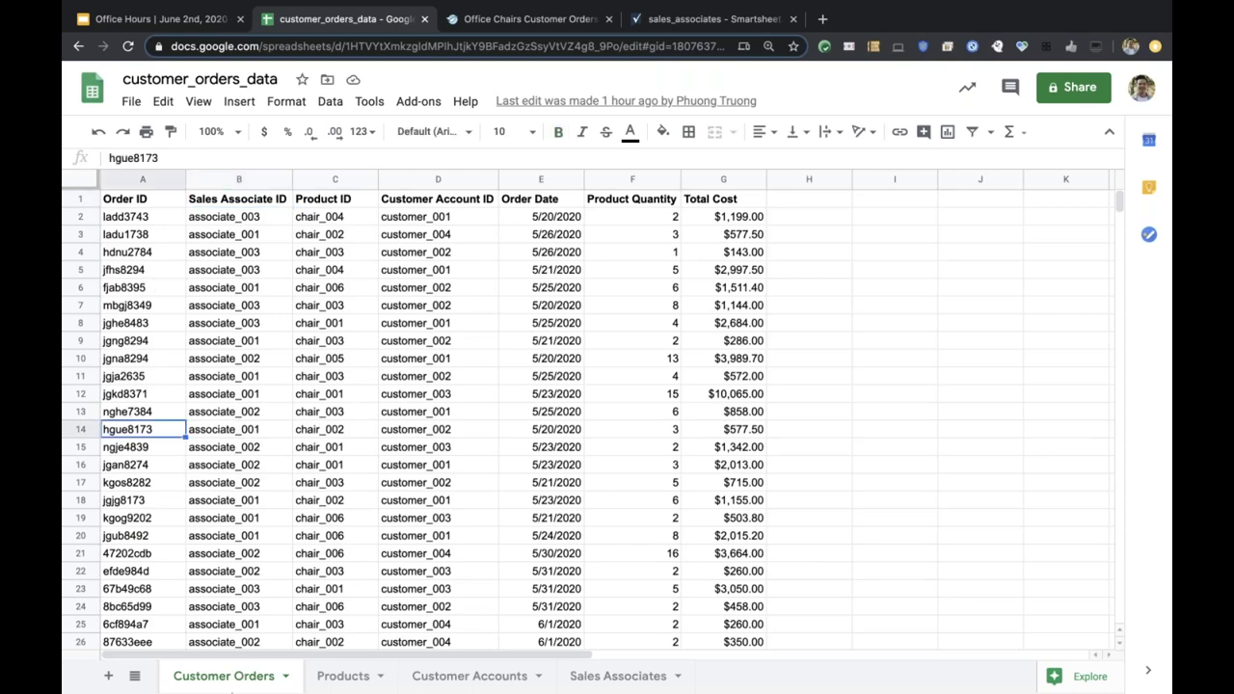
{"action": "left_click", "coordinate": [149, 237]}
{"action": "left_click", "coordinate": [144, 216]}
{"action": "left_click", "coordinate": [138, 277]}
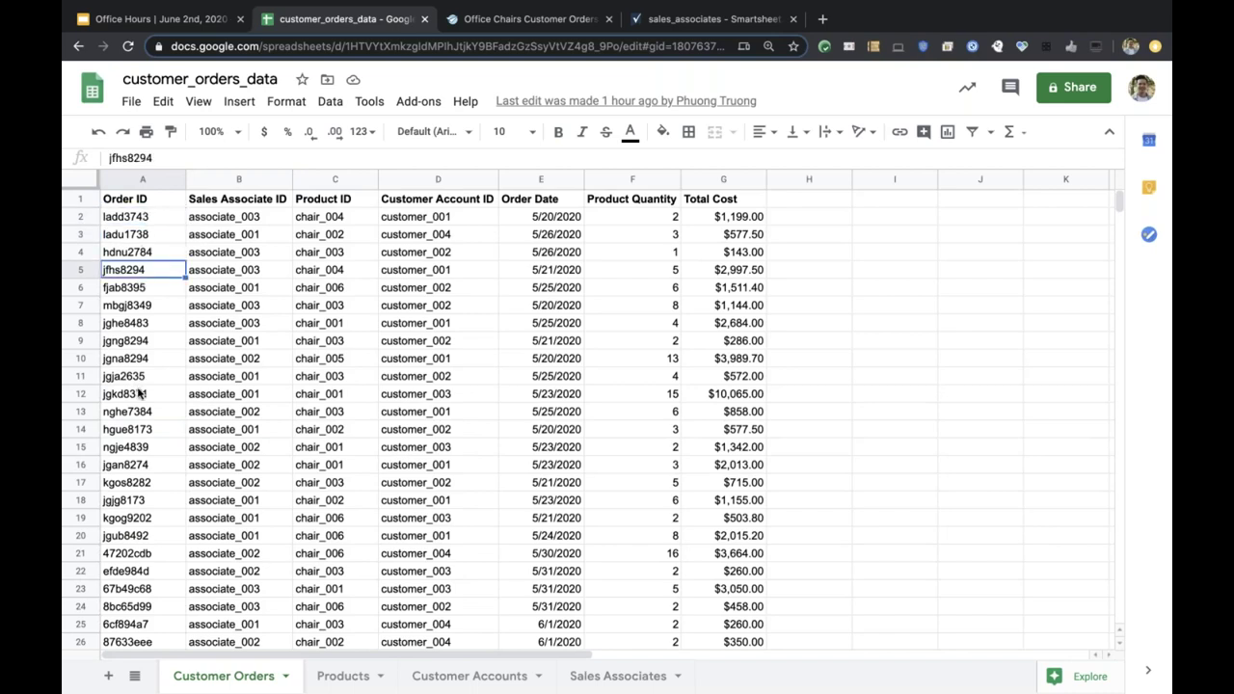
{"action": "left_click", "coordinate": [139, 393]}
{"action": "left_click", "coordinate": [83, 252]}
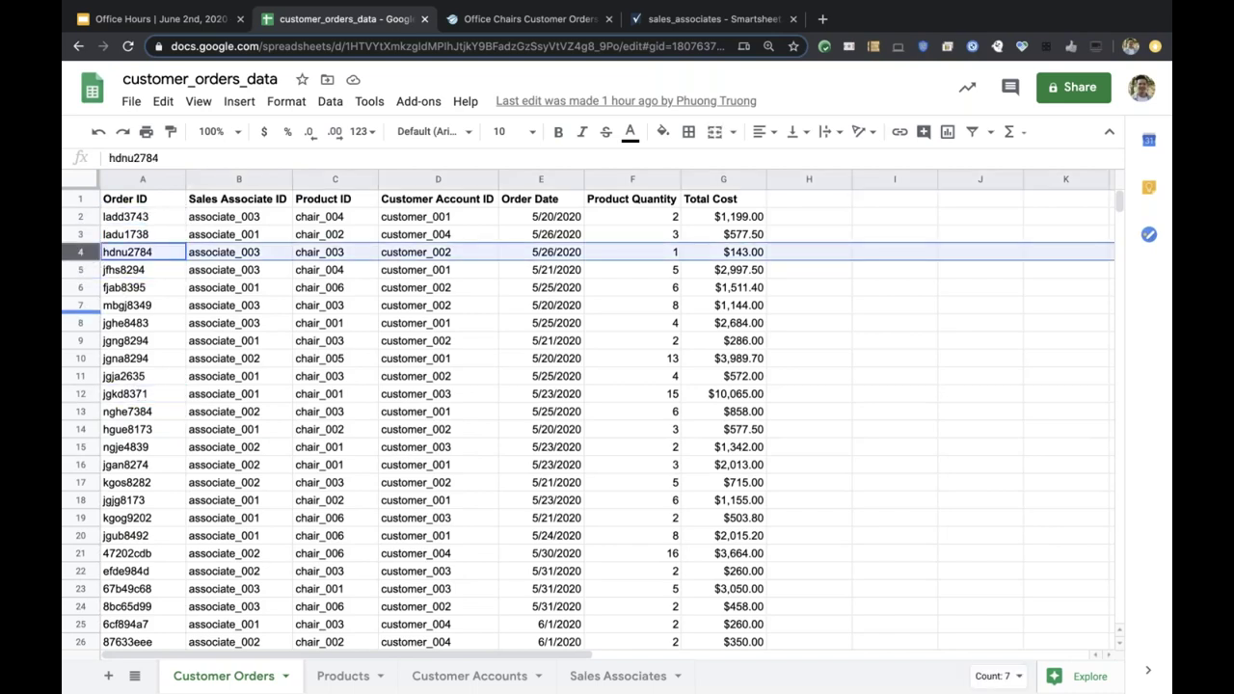
{"action": "left_click", "coordinate": [81, 305]}
{"action": "left_click", "coordinate": [81, 398]}
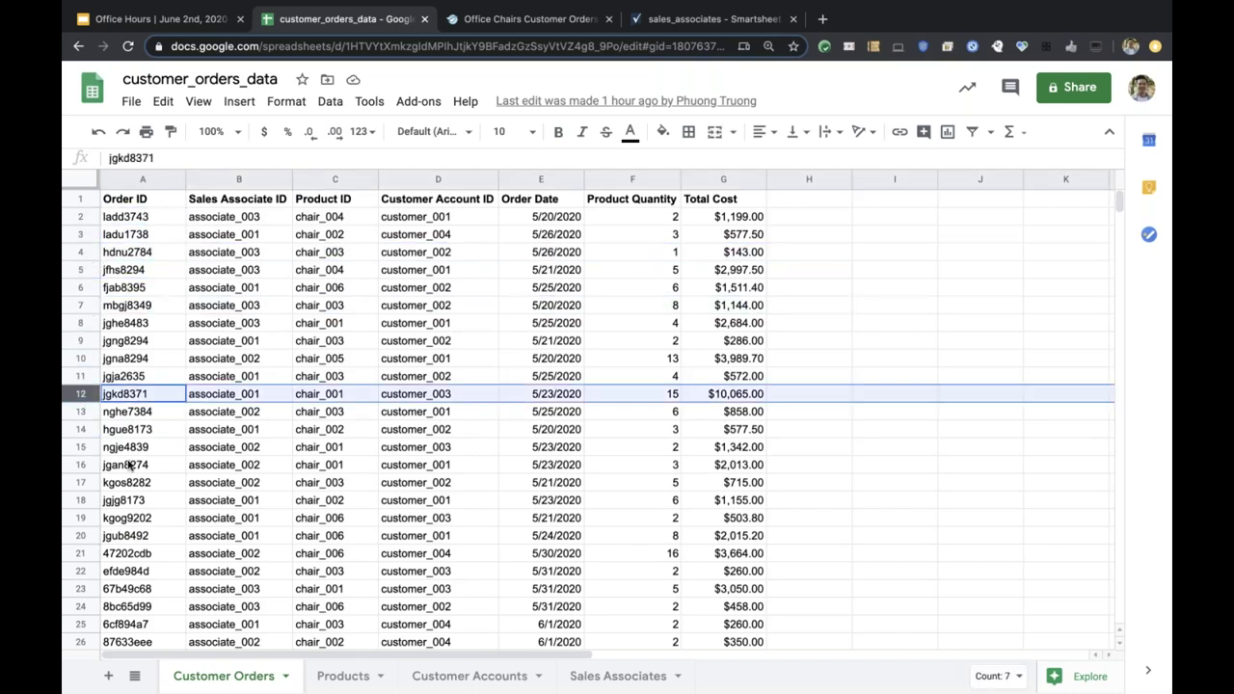
{"action": "left_click", "coordinate": [135, 464]}
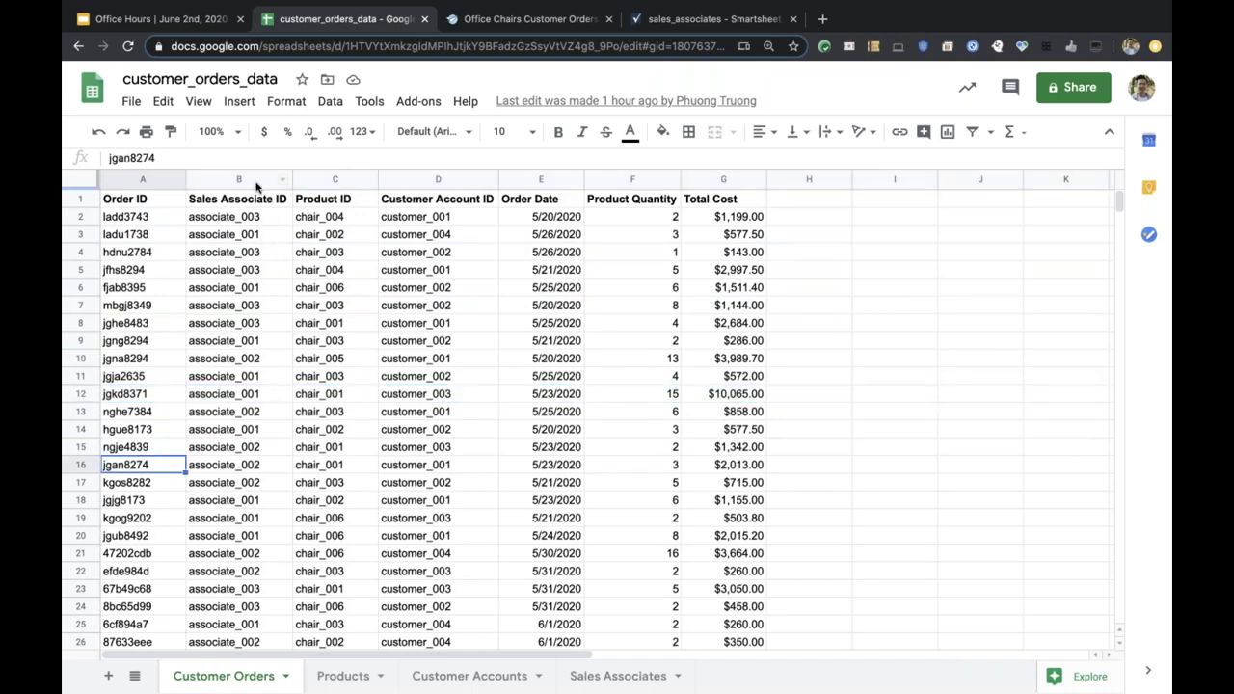
{"action": "left_click_drag", "start_coordinate": [254, 184], "coordinate": [429, 185]}
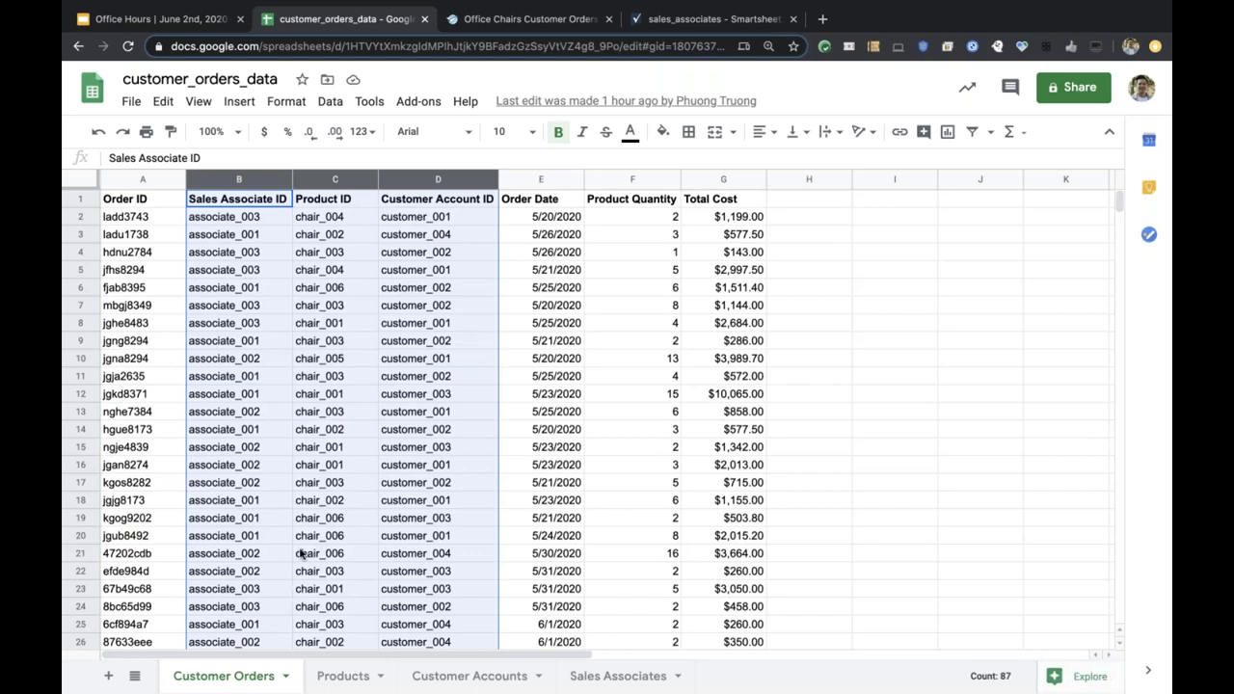
Step through the product IDs chair_003 to chair_005 on the Products sheet.
{"action": "left_click", "coordinate": [344, 676]}
{"action": "left_click", "coordinate": [154, 268]}
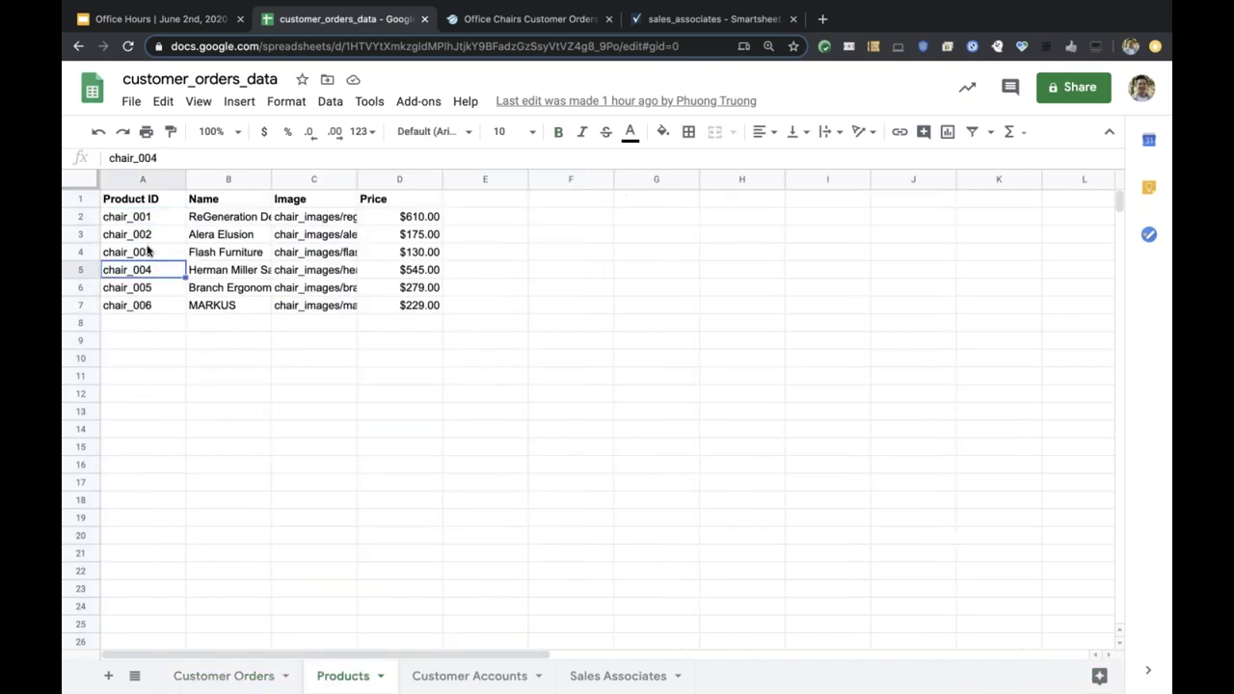
{"action": "left_click", "coordinate": [148, 252]}
{"action": "left_click", "coordinate": [148, 234]}
{"action": "left_click", "coordinate": [147, 218]}
{"action": "left_click", "coordinate": [148, 254]}
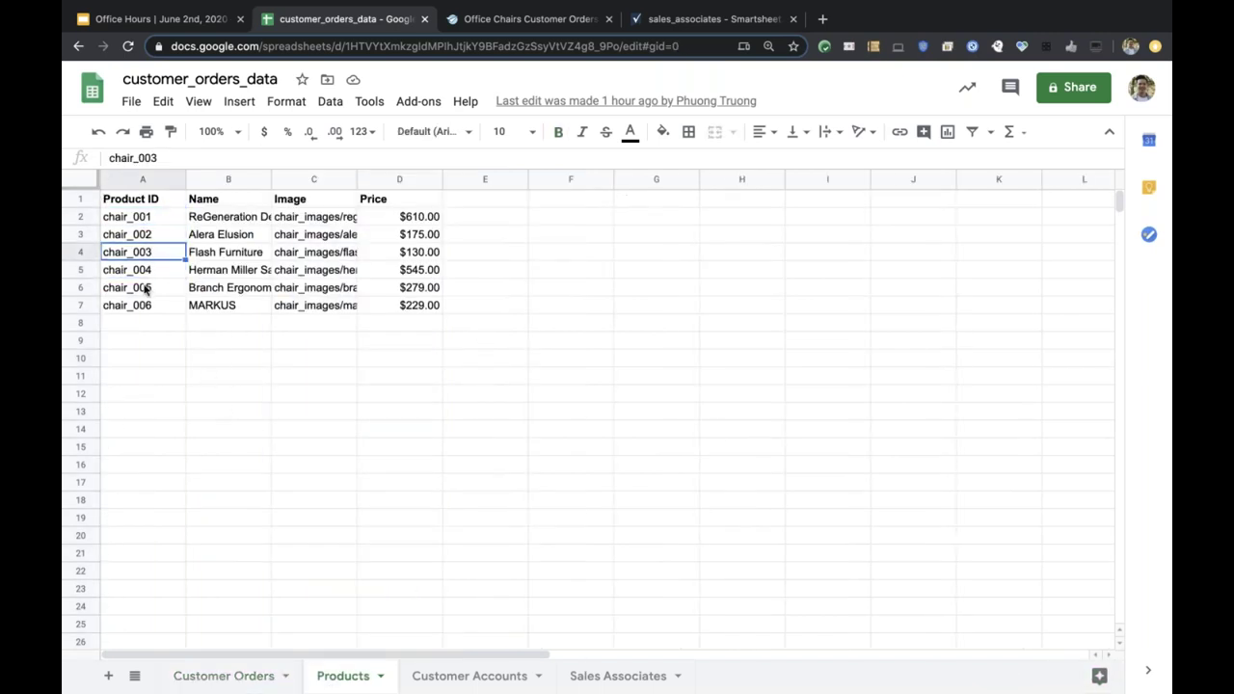
{"action": "left_click", "coordinate": [148, 289]}
Point out account customer_003 and associates associate_001 through associate_003 on their sheets.
{"action": "left_click", "coordinate": [469, 676]}
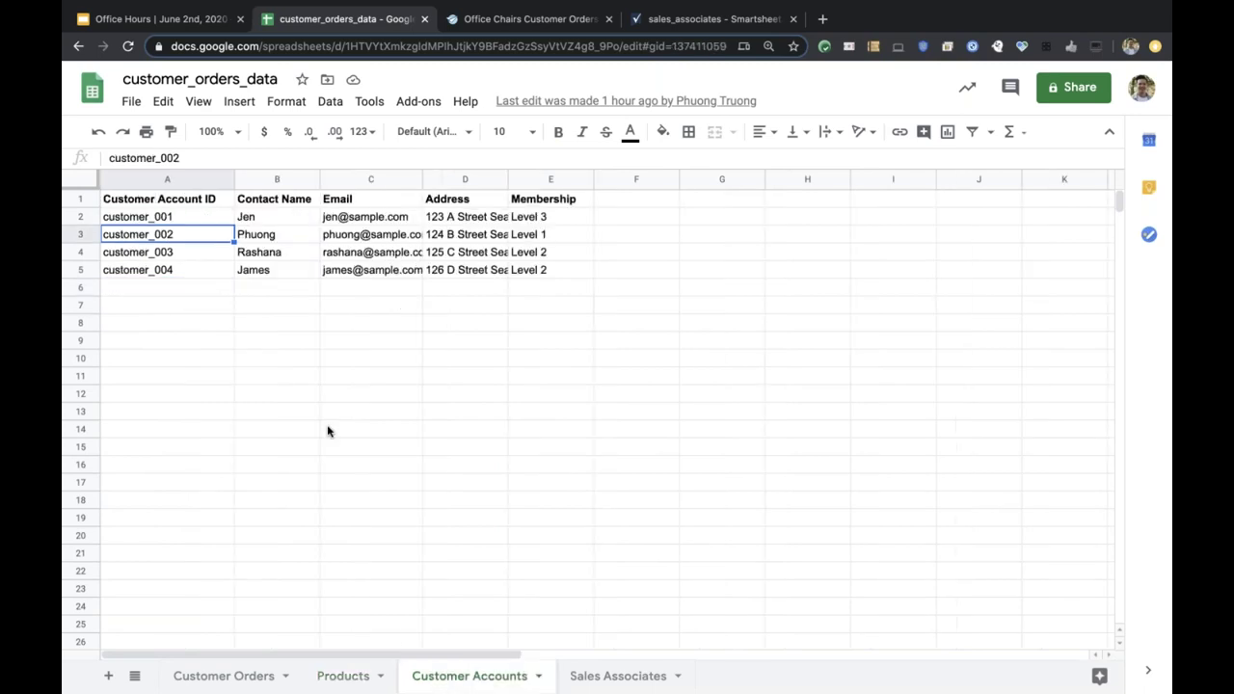
{"action": "left_click", "coordinate": [141, 252]}
{"action": "left_click", "coordinate": [594, 676]}
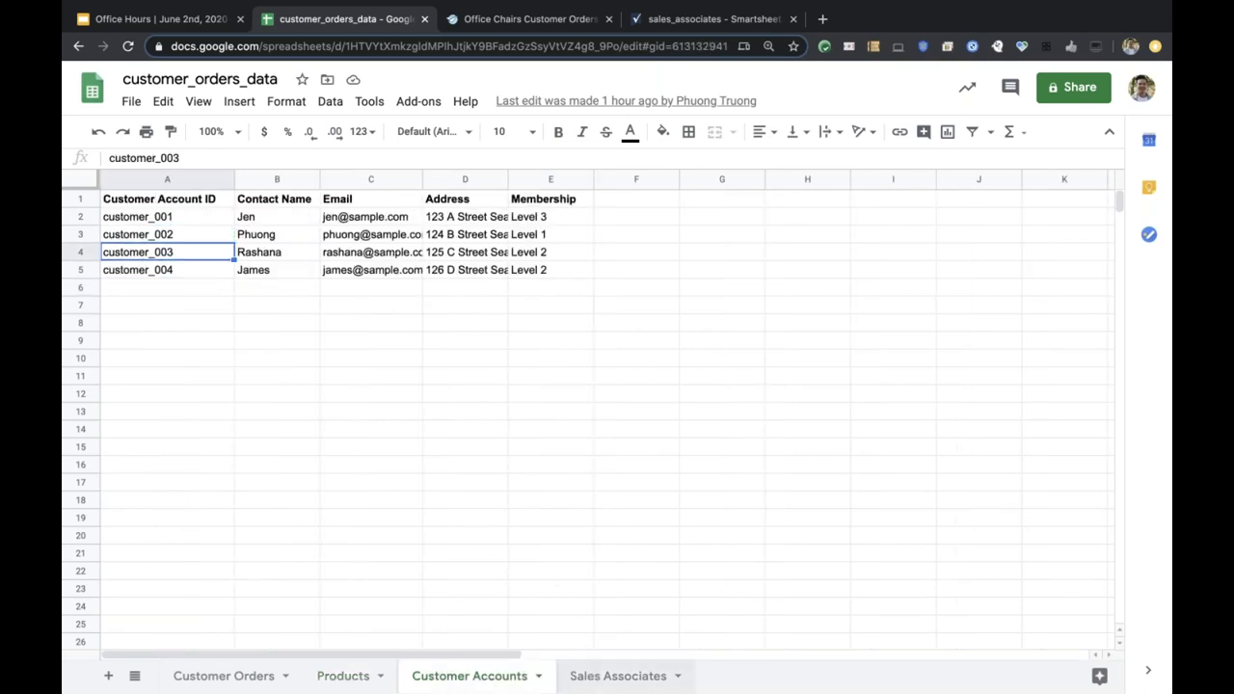
{"action": "left_click", "coordinate": [148, 235]}
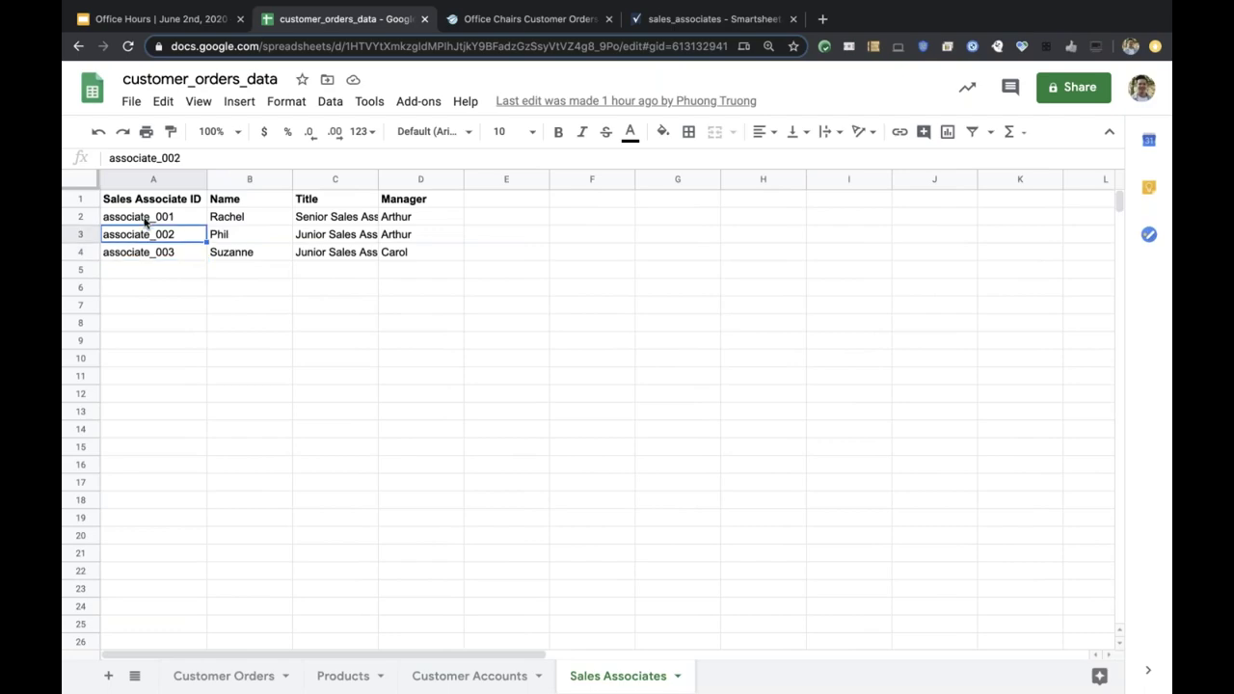
{"action": "left_click", "coordinate": [147, 218]}
{"action": "left_click", "coordinate": [143, 252]}
Back on Customer Orders, highlight an associate ID and the Order Date, Product Quantity and Total Cost columns.
{"action": "left_click", "coordinate": [221, 675]}
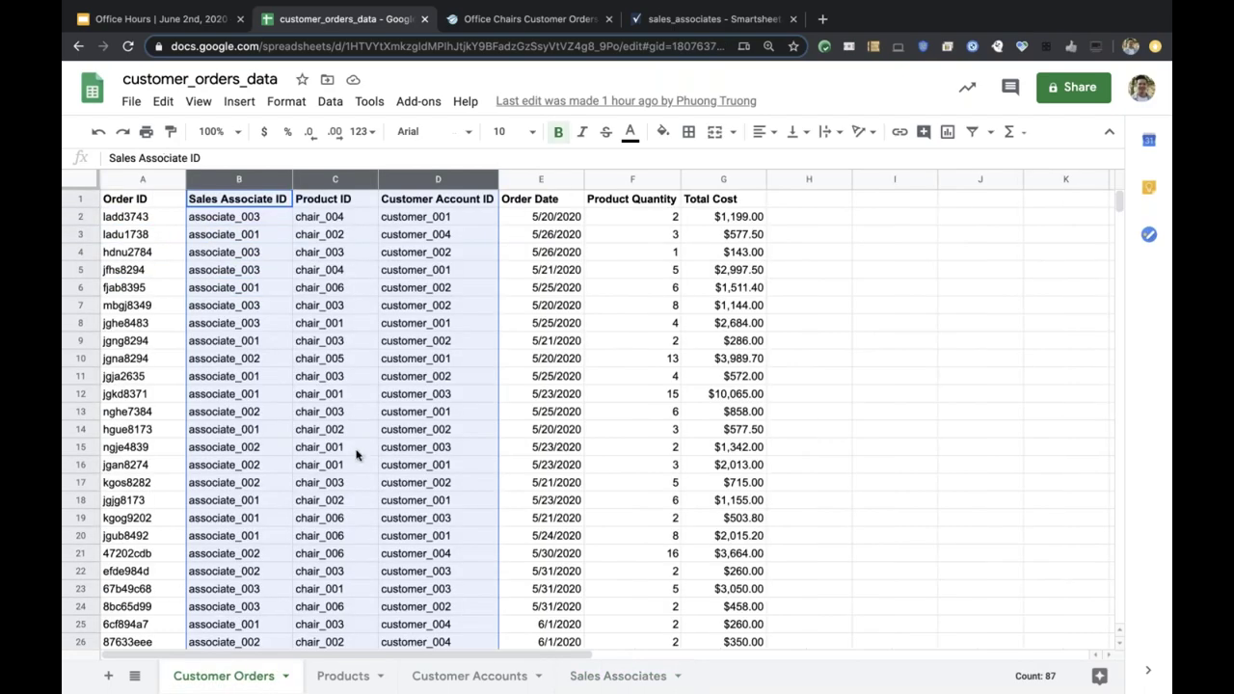
{"action": "left_click", "coordinate": [278, 331]}
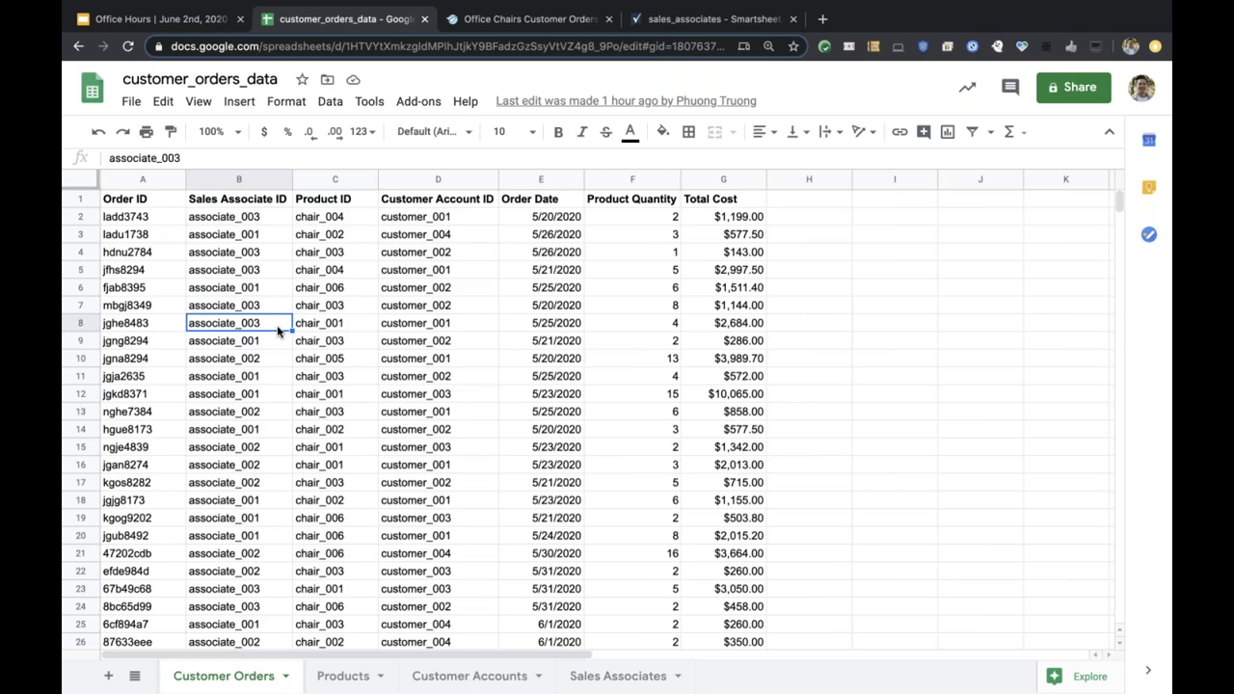
{"action": "left_click", "coordinate": [541, 181]}
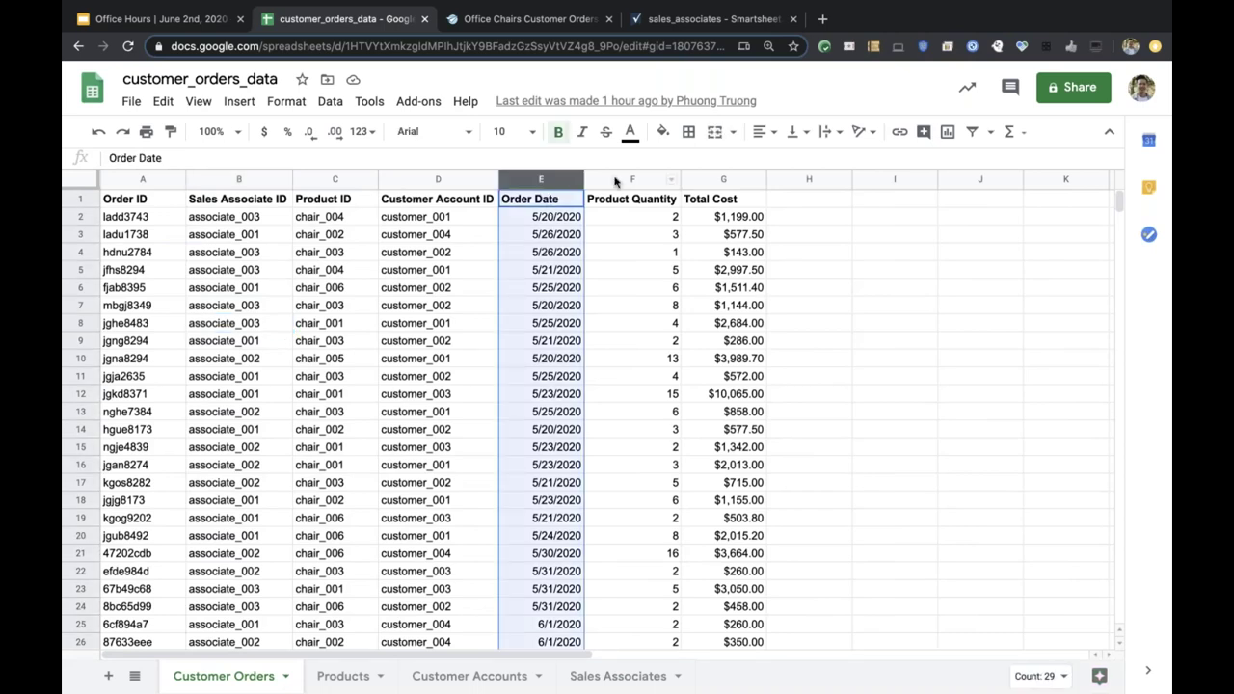
{"action": "left_click", "coordinate": [618, 180]}
{"action": "left_click", "coordinate": [713, 180]}
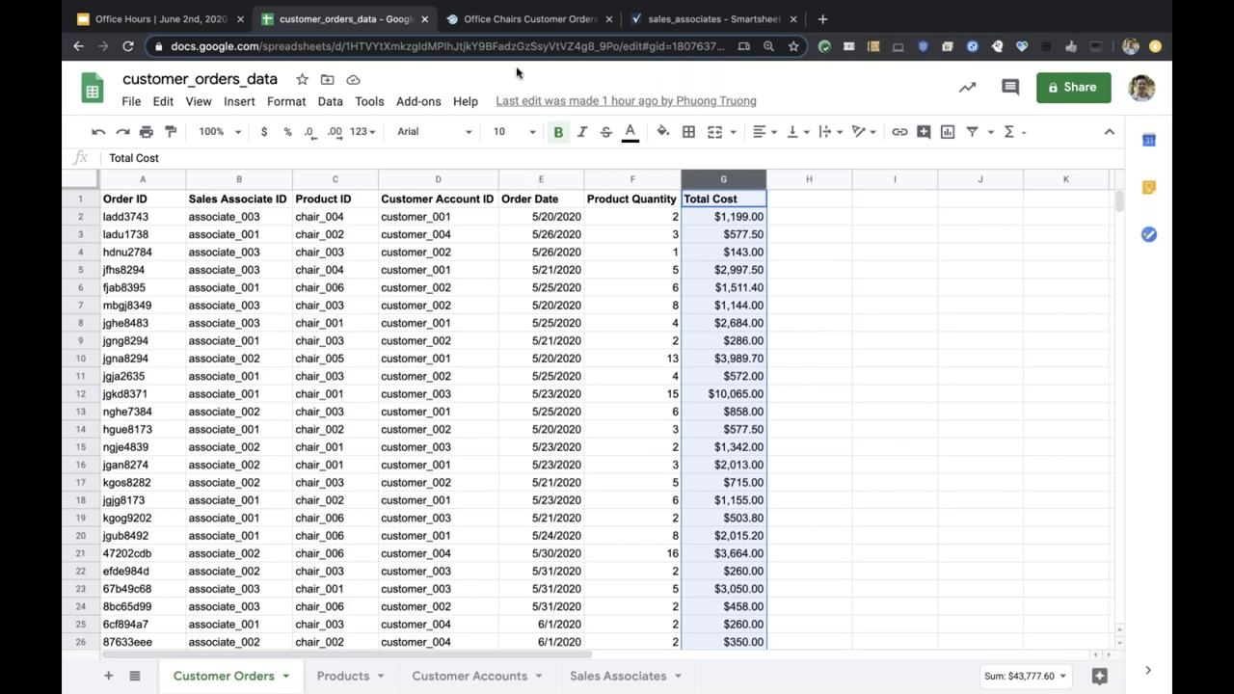
{"action": "left_click", "coordinate": [509, 28]}
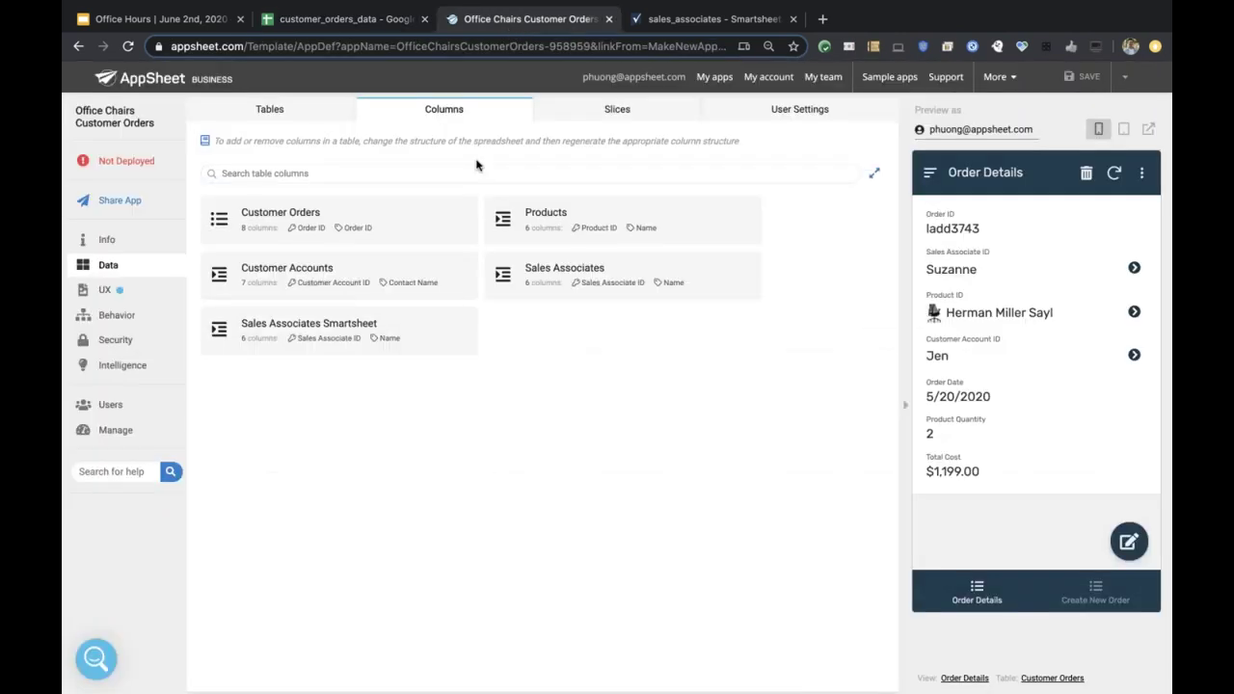
List the app's tables, start and cancel a new table, then view the Customer Orders columns.
{"action": "left_click", "coordinate": [106, 266]}
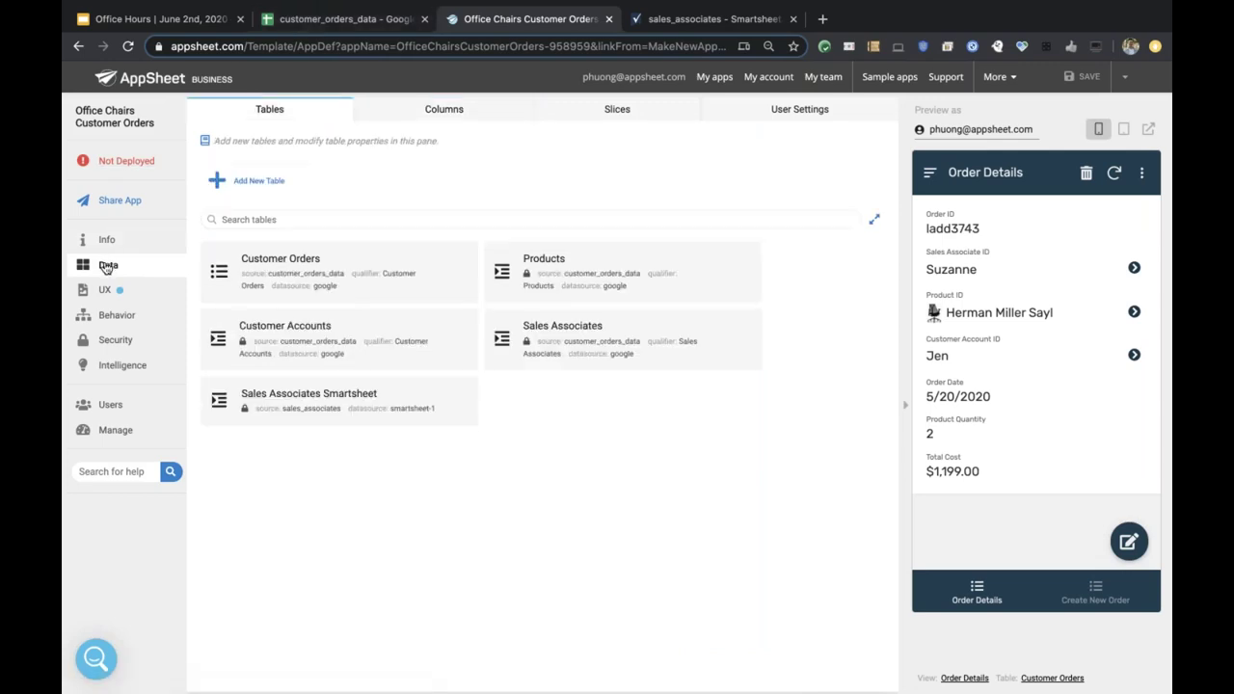
{"action": "left_click", "coordinate": [247, 183]}
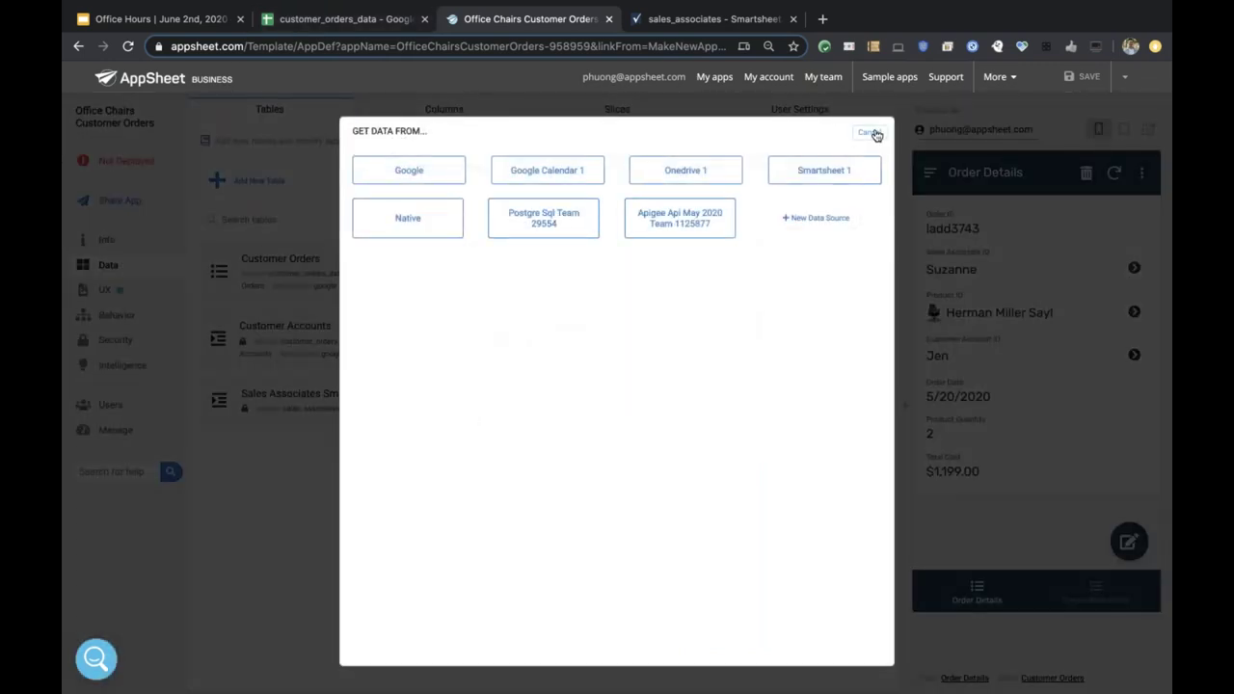
{"action": "left_click", "coordinate": [873, 133]}
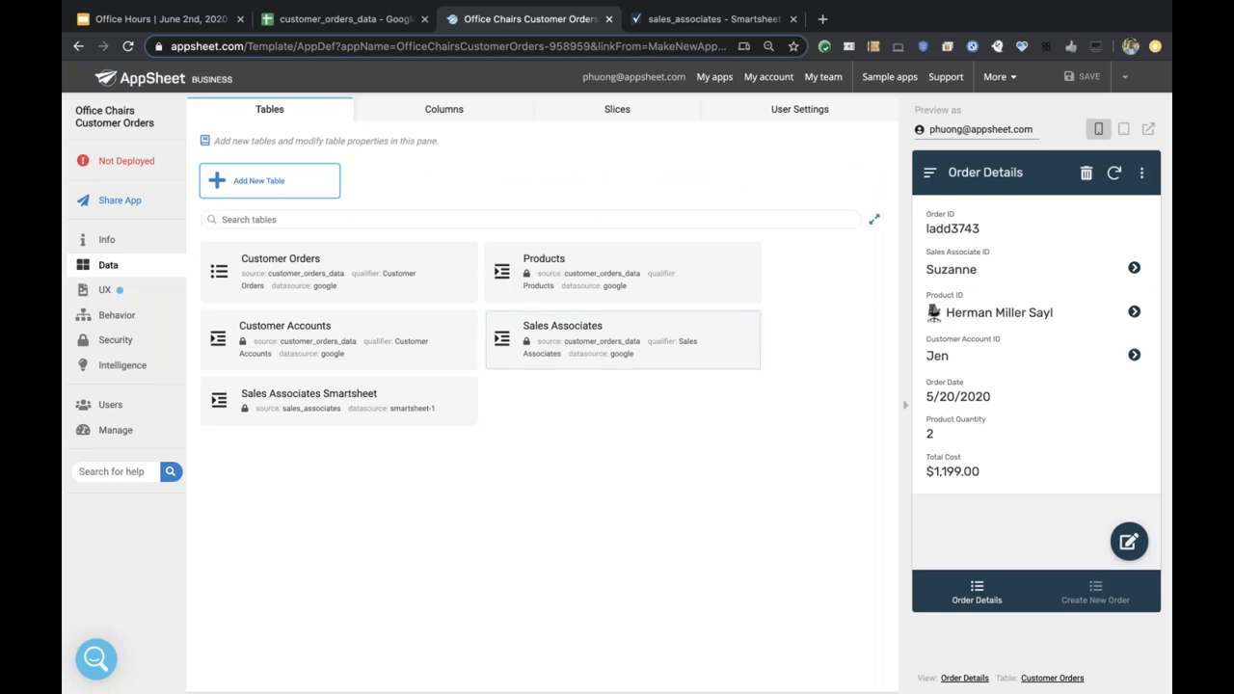
{"action": "left_click", "coordinate": [318, 270]}
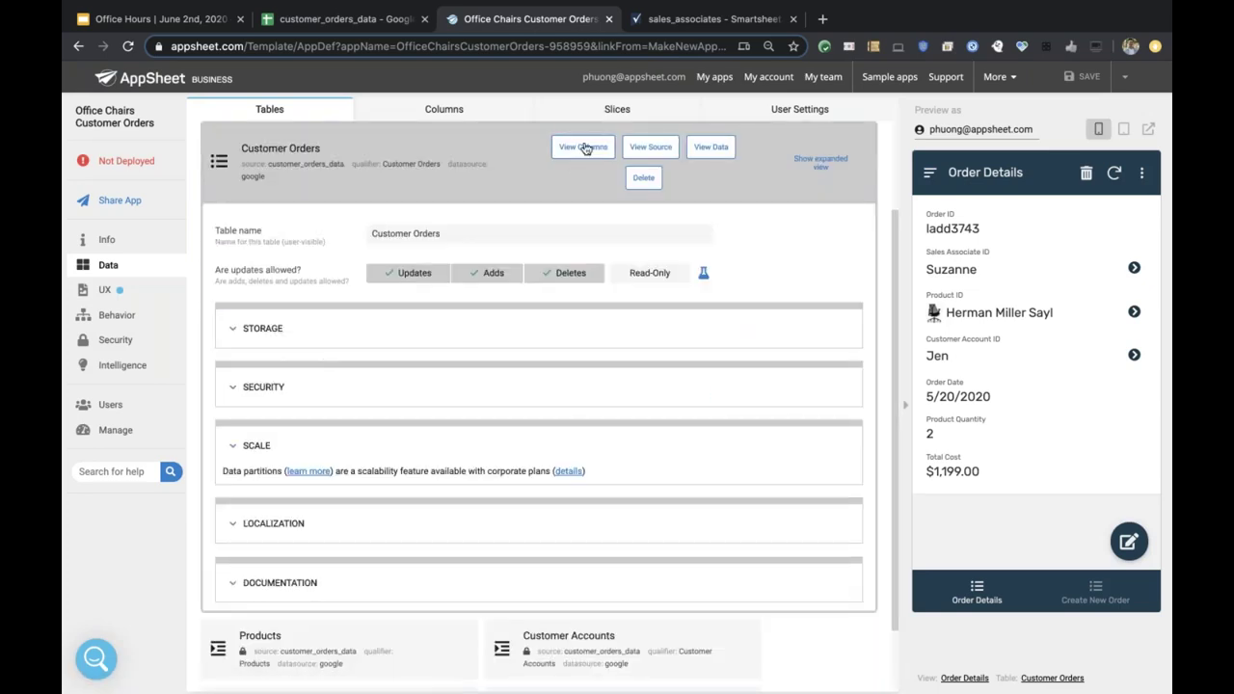
{"action": "left_click", "coordinate": [585, 148]}
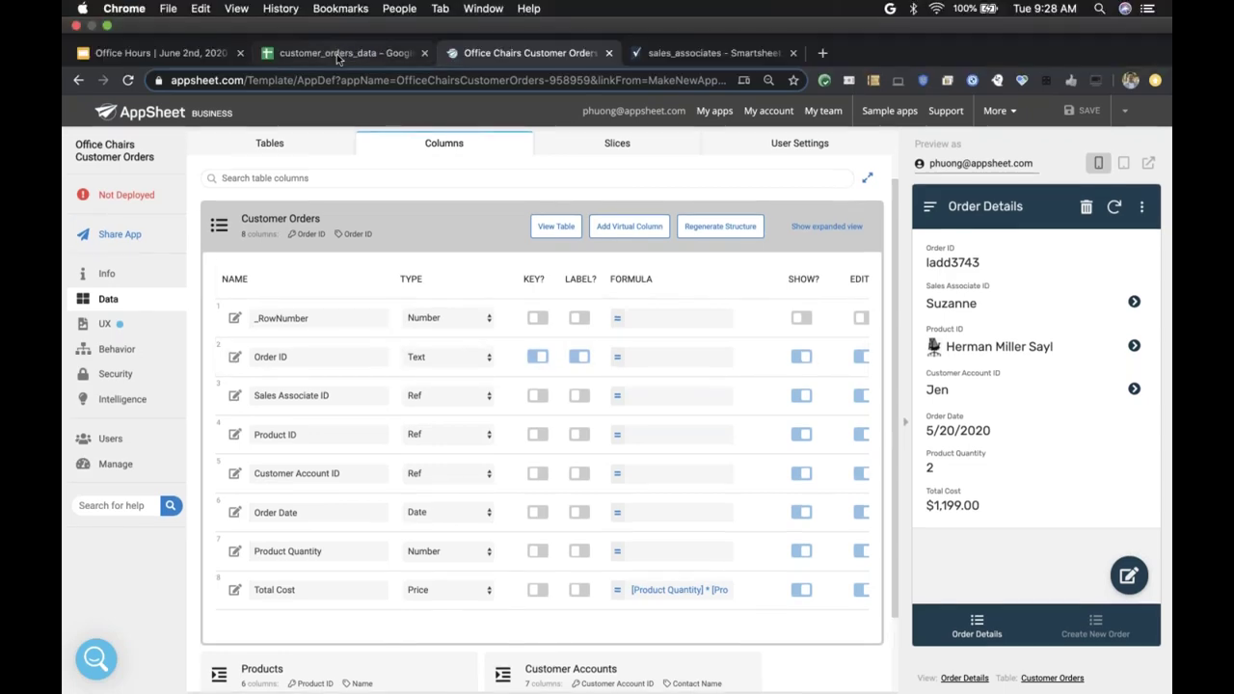
{"action": "left_click", "coordinate": [337, 54]}
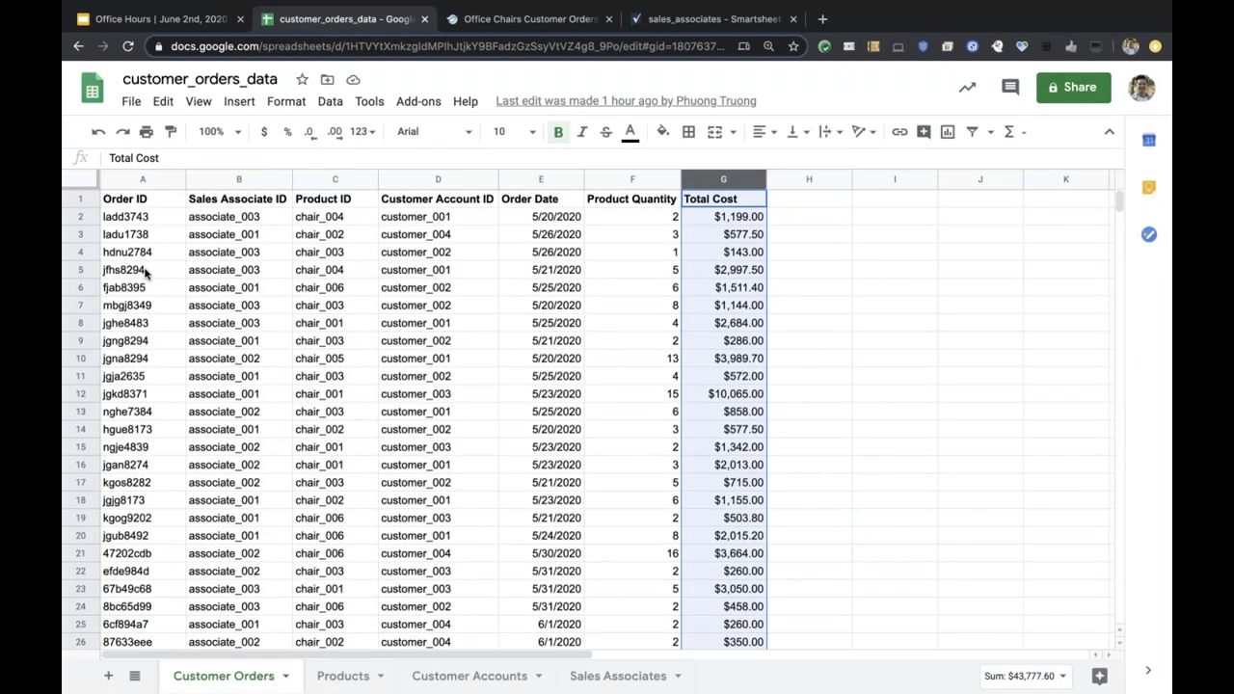
{"action": "left_click", "coordinate": [528, 19]}
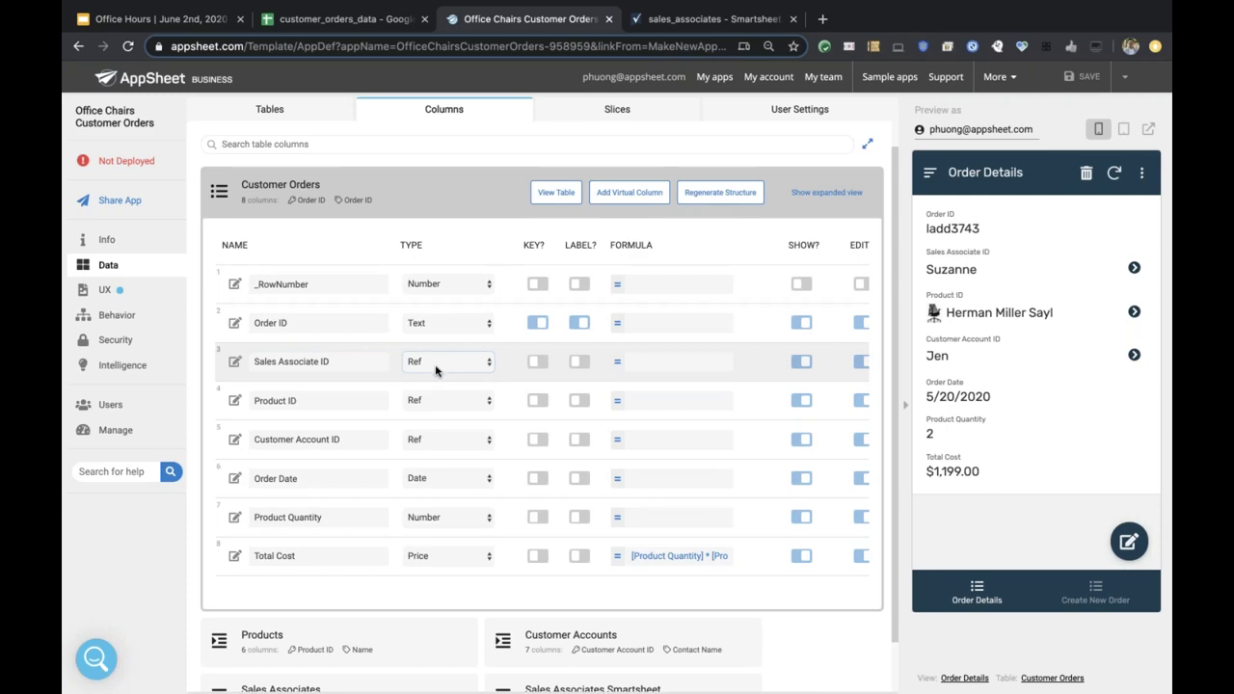
Inspect the Customer Orders Sales Associate ID column settings, then close them.
{"action": "scroll", "coordinate": [436, 368], "scroll_direction": "down", "scroll_amount": 1}
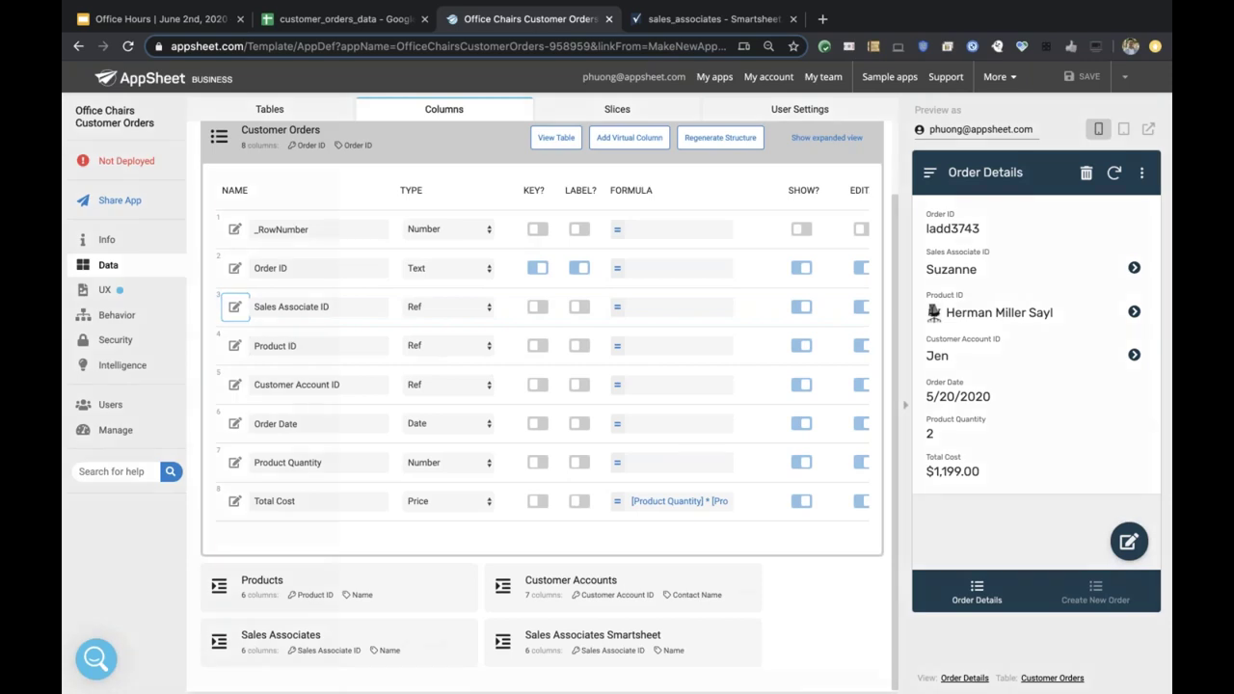
{"action": "left_click", "coordinate": [237, 311]}
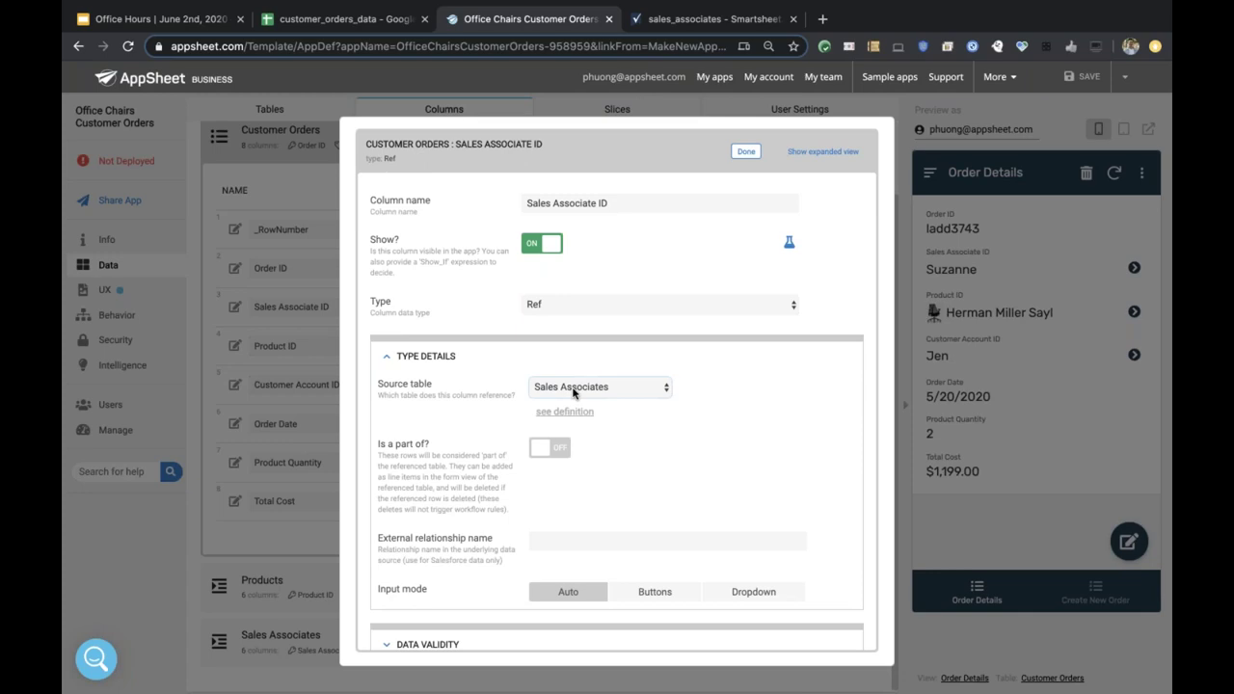
{"action": "left_click", "coordinate": [746, 151]}
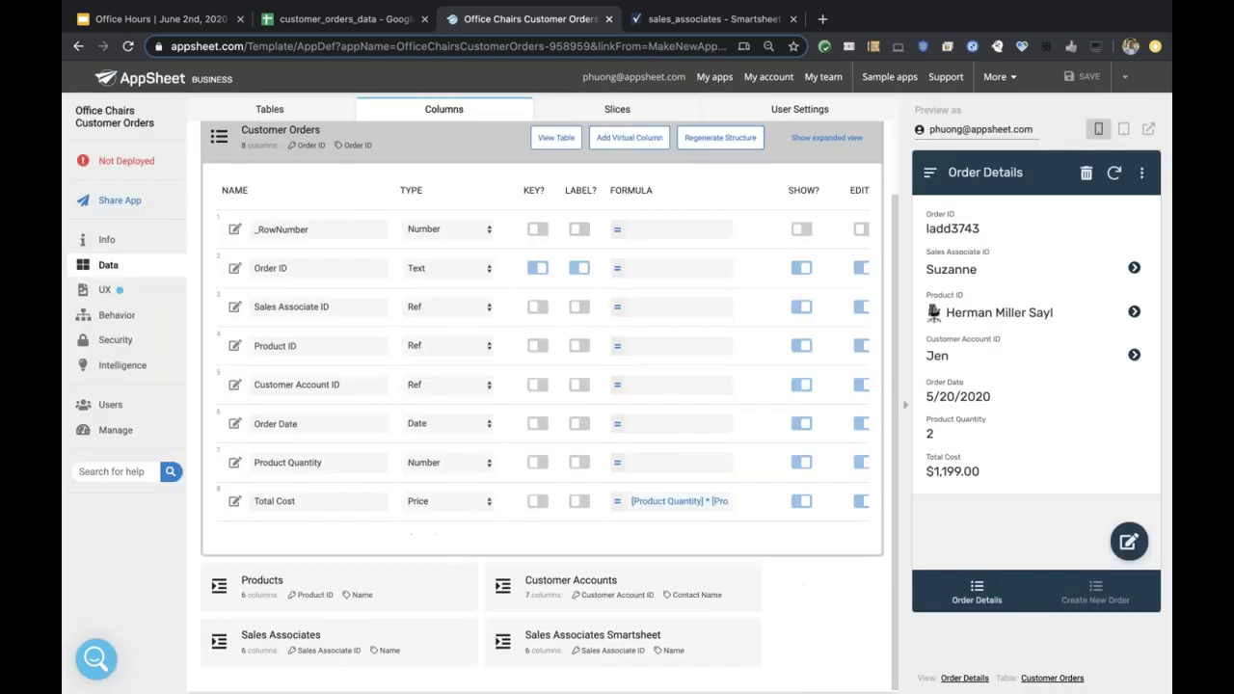
Expand Sales Associates and Customer Orders columns and highlight each table's Sales Associate ID name.
{"action": "left_click", "coordinate": [369, 650]}
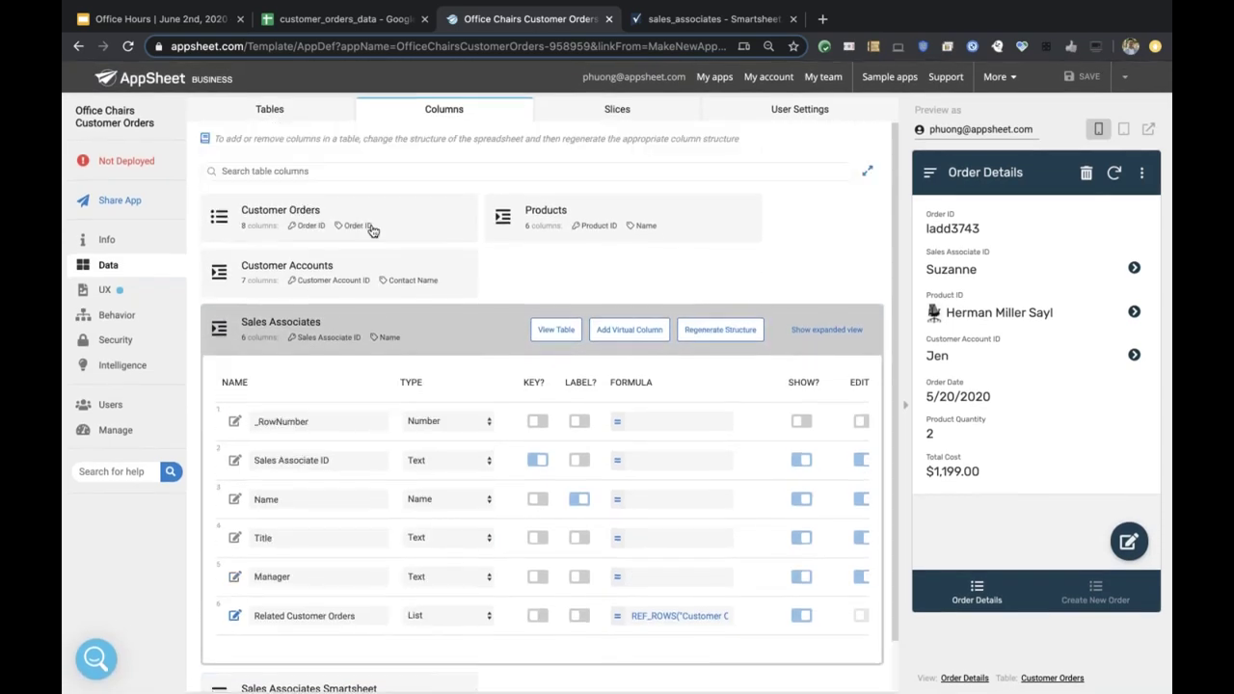
{"action": "left_click", "coordinate": [373, 228]}
{"action": "scroll", "coordinate": [384, 412], "scroll_direction": "down", "scroll_amount": 3}
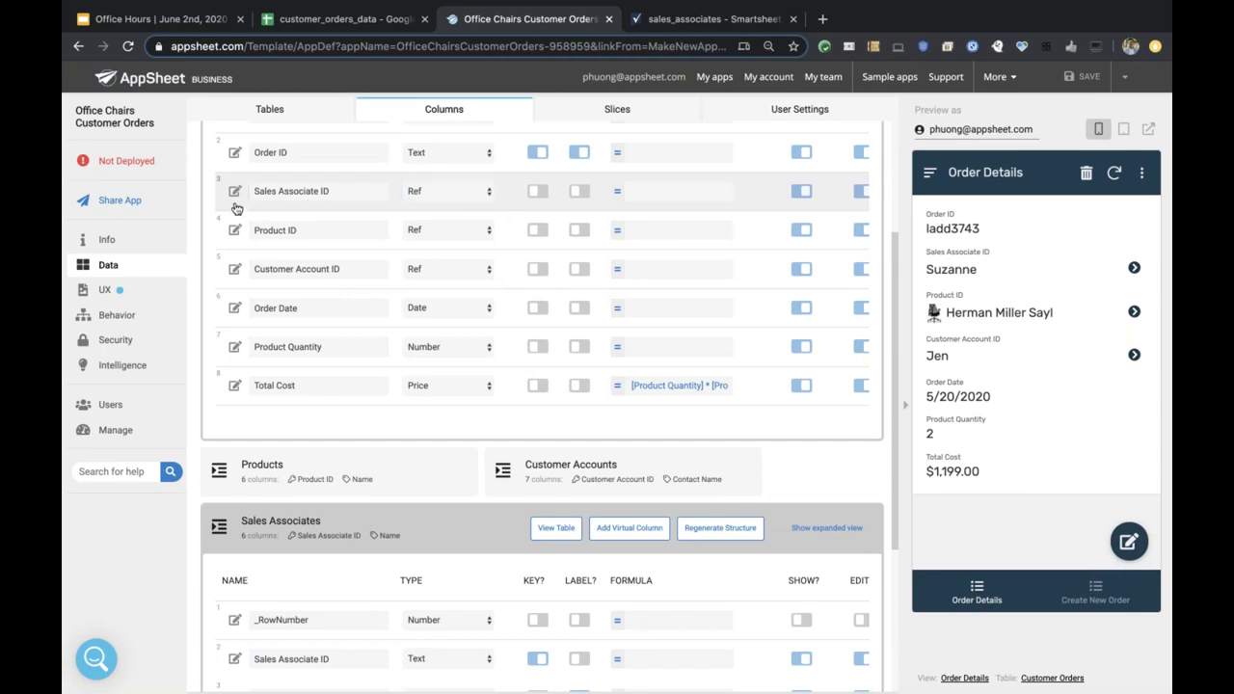
{"action": "scroll", "coordinate": [308, 501], "scroll_direction": "down", "scroll_amount": 1}
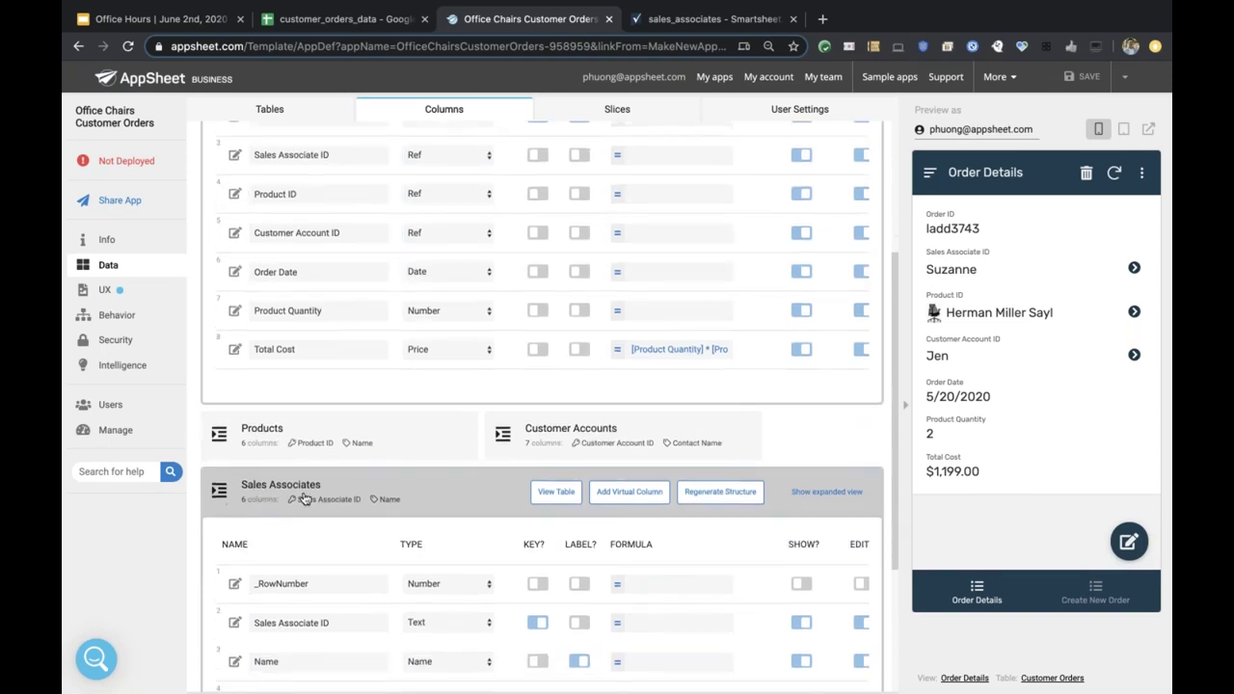
{"action": "scroll", "coordinate": [309, 499], "scroll_direction": "down", "scroll_amount": 1}
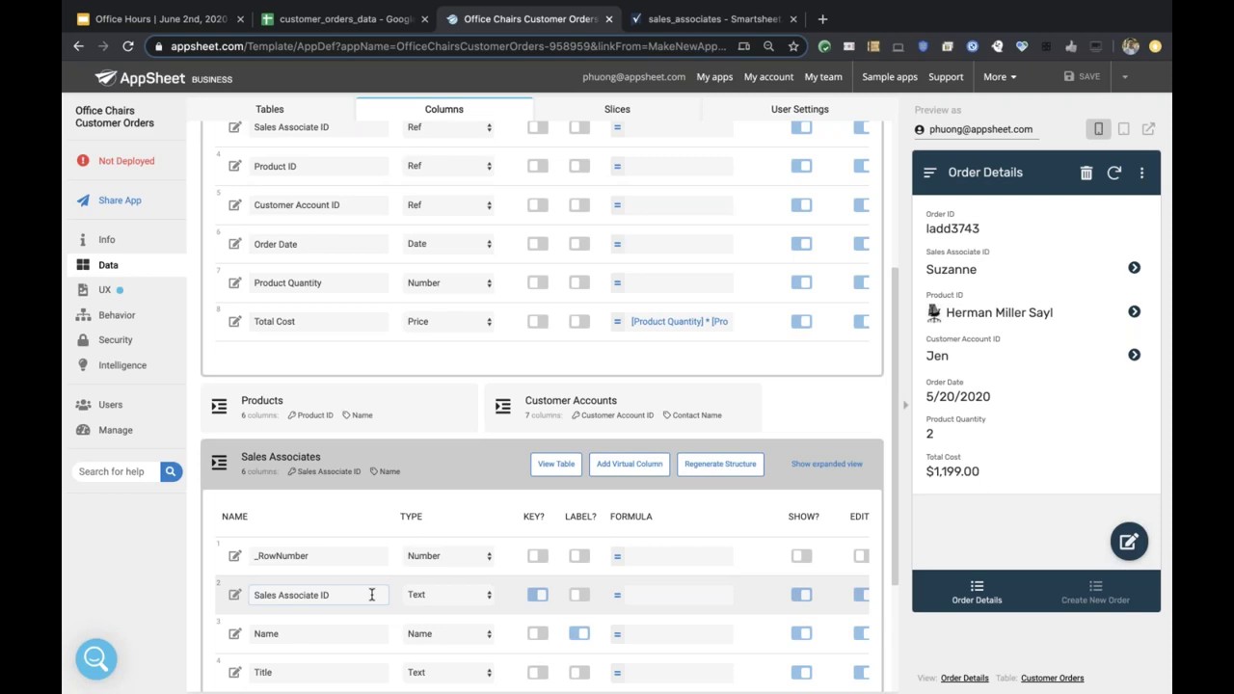
{"action": "double_click", "coordinate": [286, 596]}
{"action": "triple_click", "coordinate": [286, 596]}
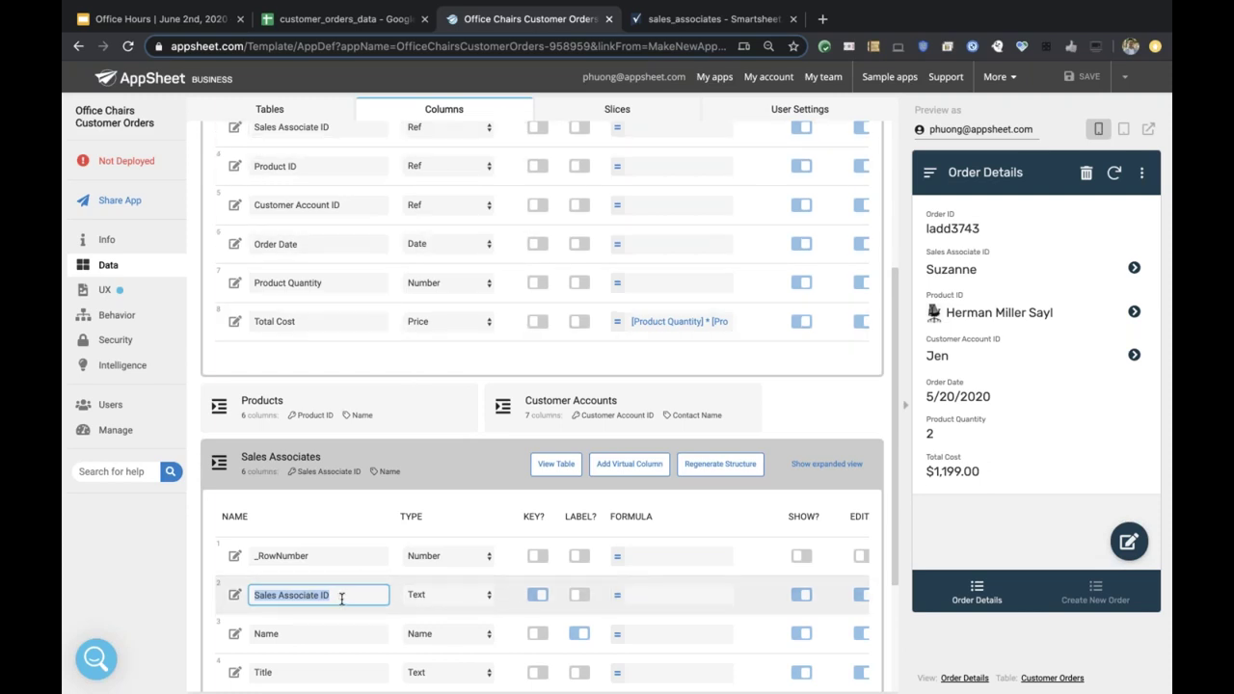
{"action": "scroll", "coordinate": [337, 598], "scroll_direction": "up", "scroll_amount": 1}
{"action": "triple_click", "coordinate": [343, 158]}
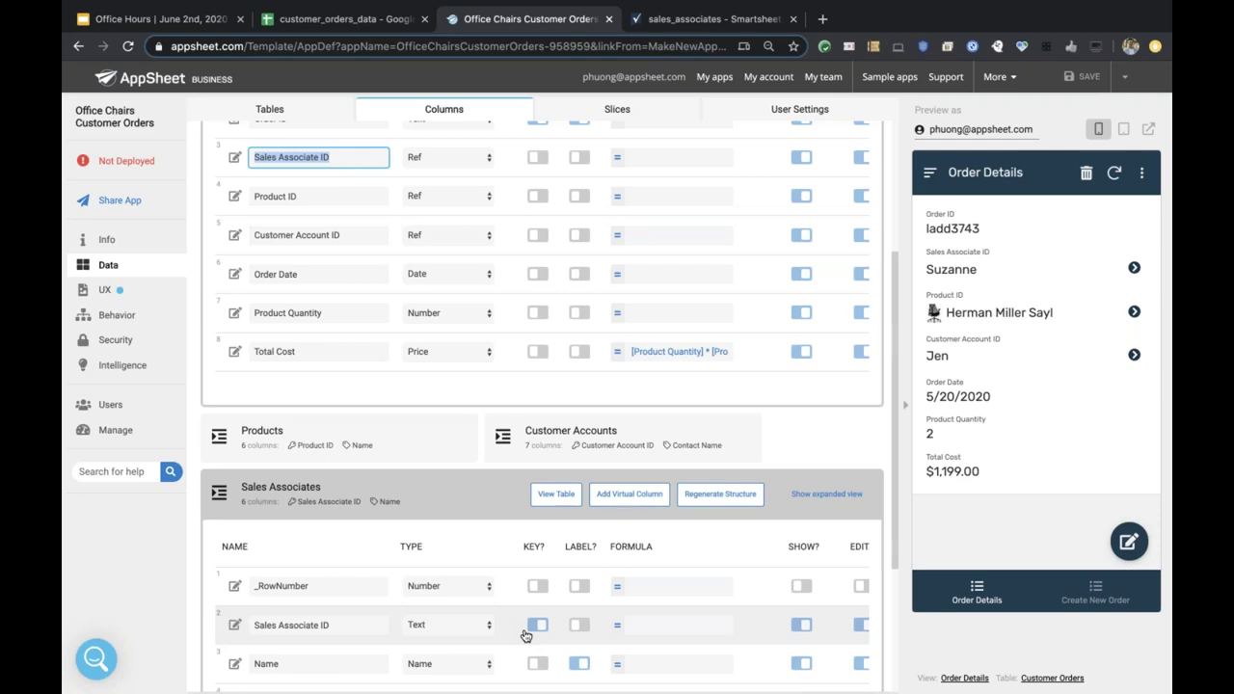
{"action": "scroll", "coordinate": [525, 631], "scroll_direction": "down", "scroll_amount": 2}
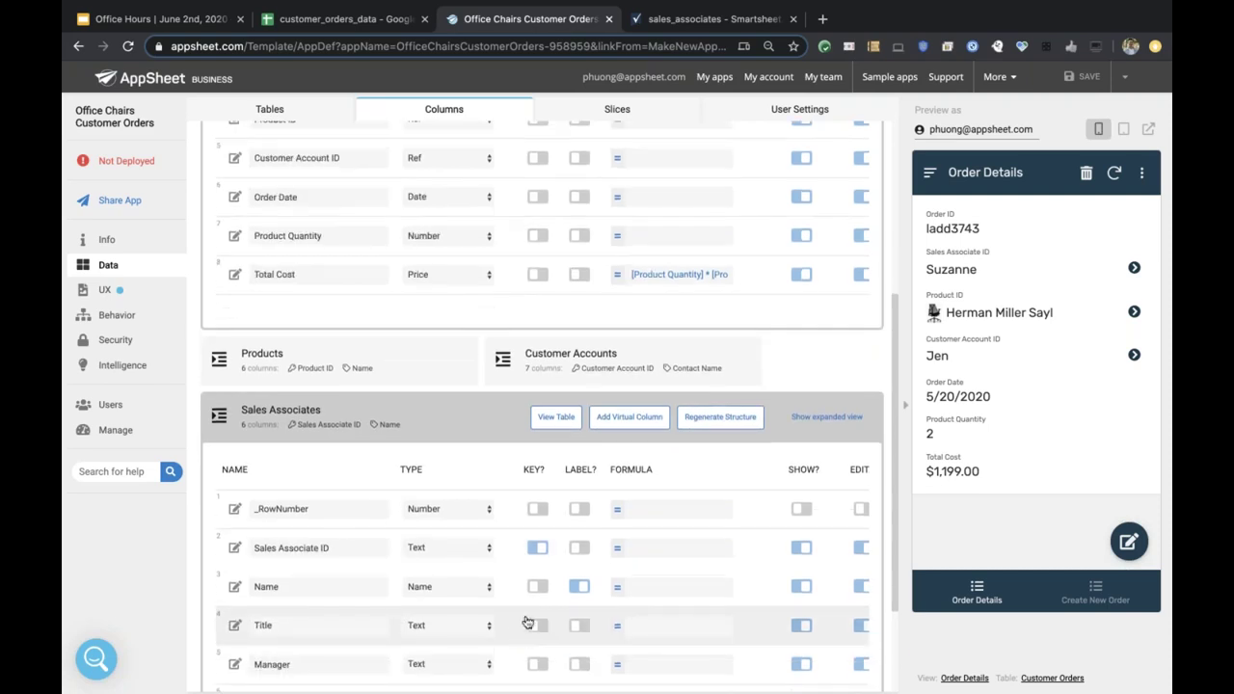
{"action": "scroll", "coordinate": [605, 547], "scroll_direction": "down", "scroll_amount": 1}
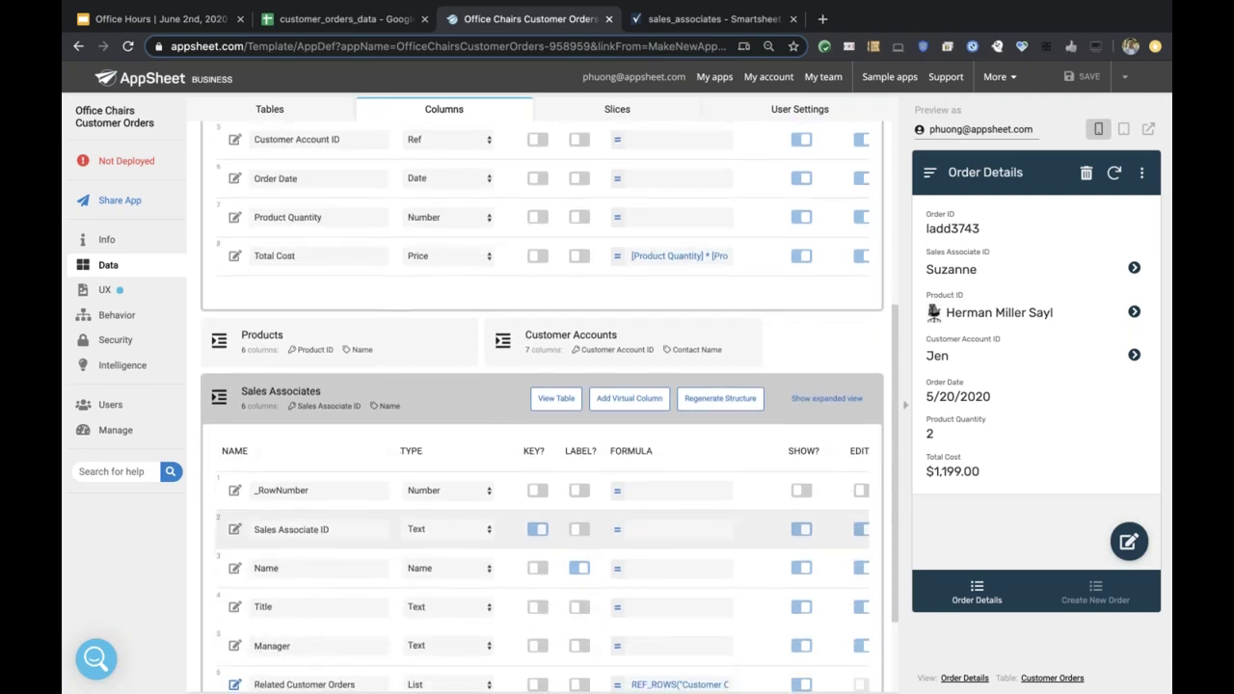
{"action": "scroll", "coordinate": [540, 501], "scroll_direction": "up", "scroll_amount": 1}
{"action": "left_click", "coordinate": [504, 449]}
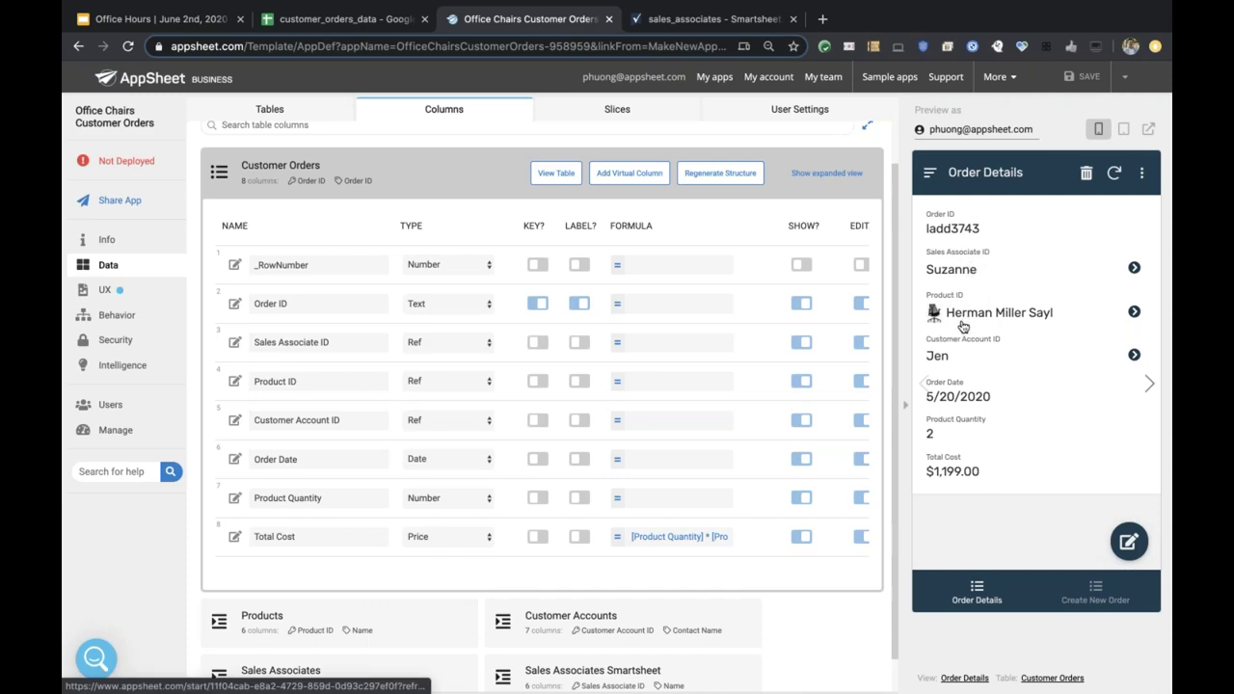
{"action": "scroll", "coordinate": [856, 388], "scroll_direction": "down", "scroll_amount": 1}
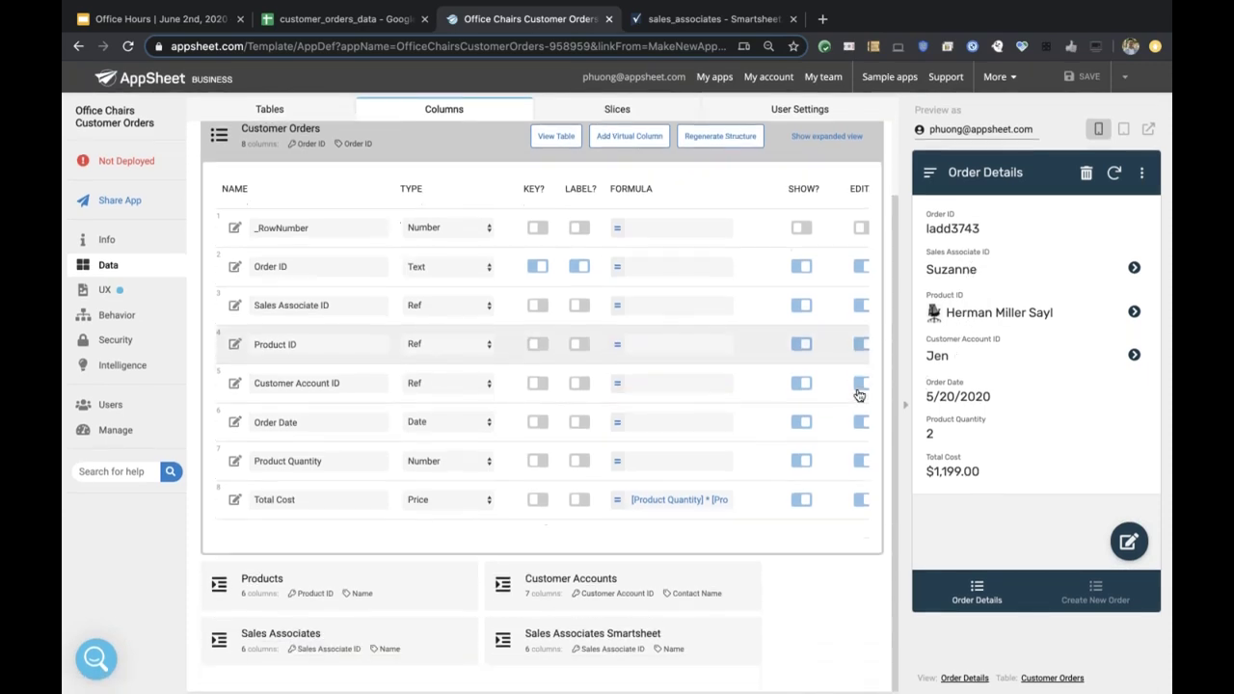
{"action": "left_click", "coordinate": [402, 650]}
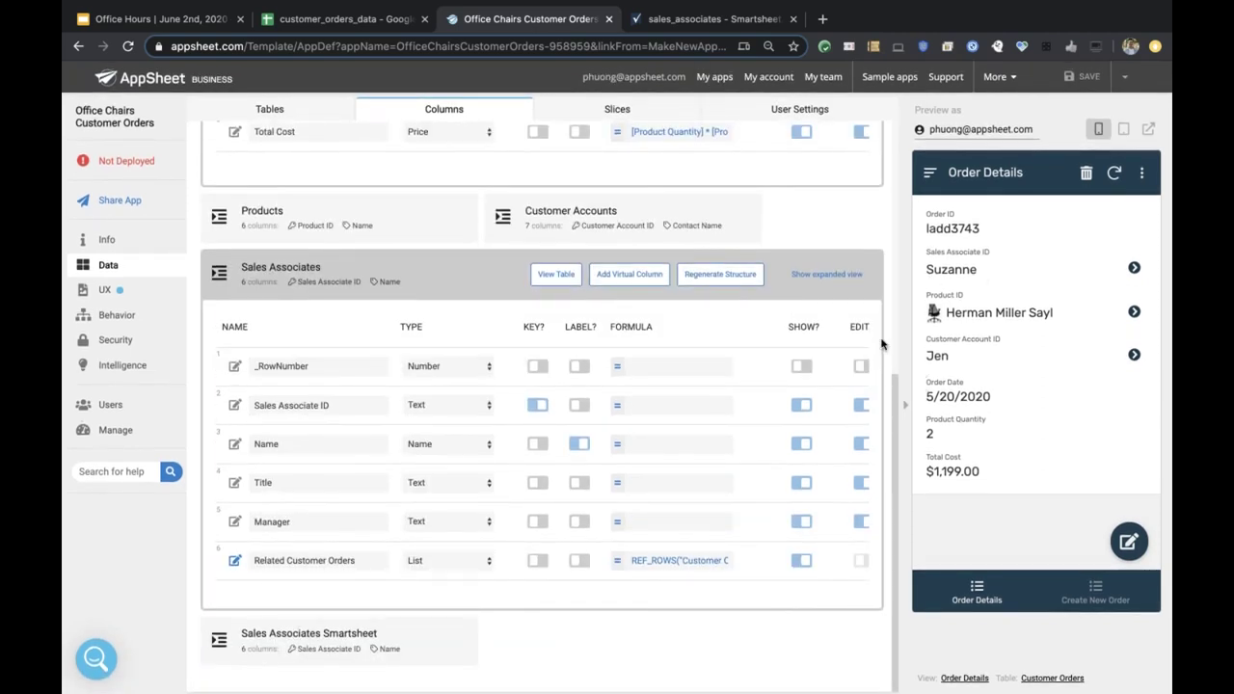
{"action": "scroll", "coordinate": [636, 255], "scroll_direction": "up", "scroll_amount": 4}
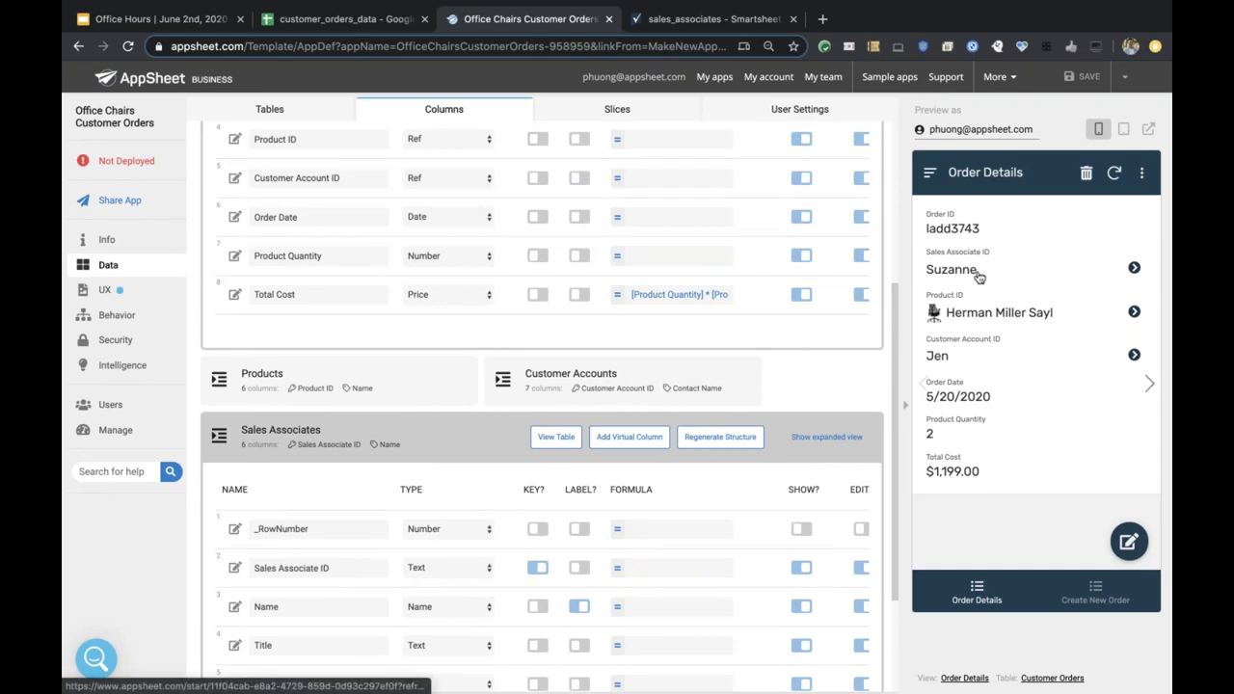
{"action": "scroll", "coordinate": [599, 487], "scroll_direction": "down", "scroll_amount": 1}
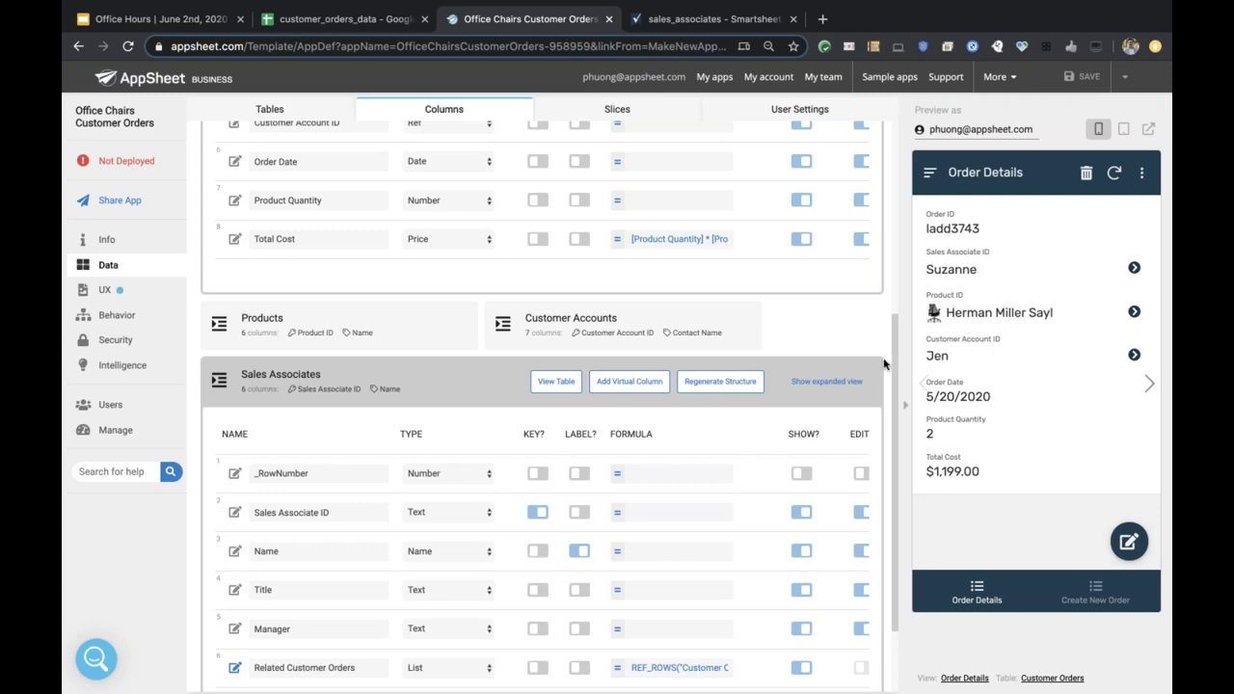
Turn LABEL? on for the Sales Associates Title column, then back off.
{"action": "left_click", "coordinate": [578, 591]}
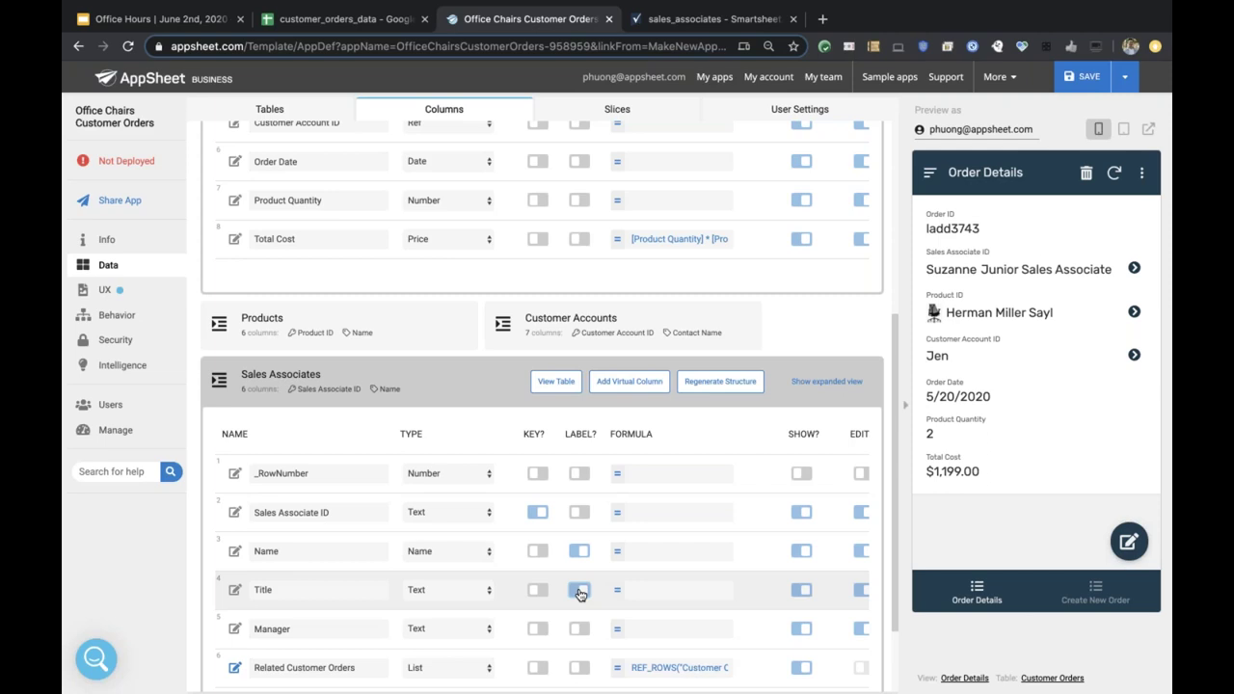
{"action": "left_click", "coordinate": [583, 624]}
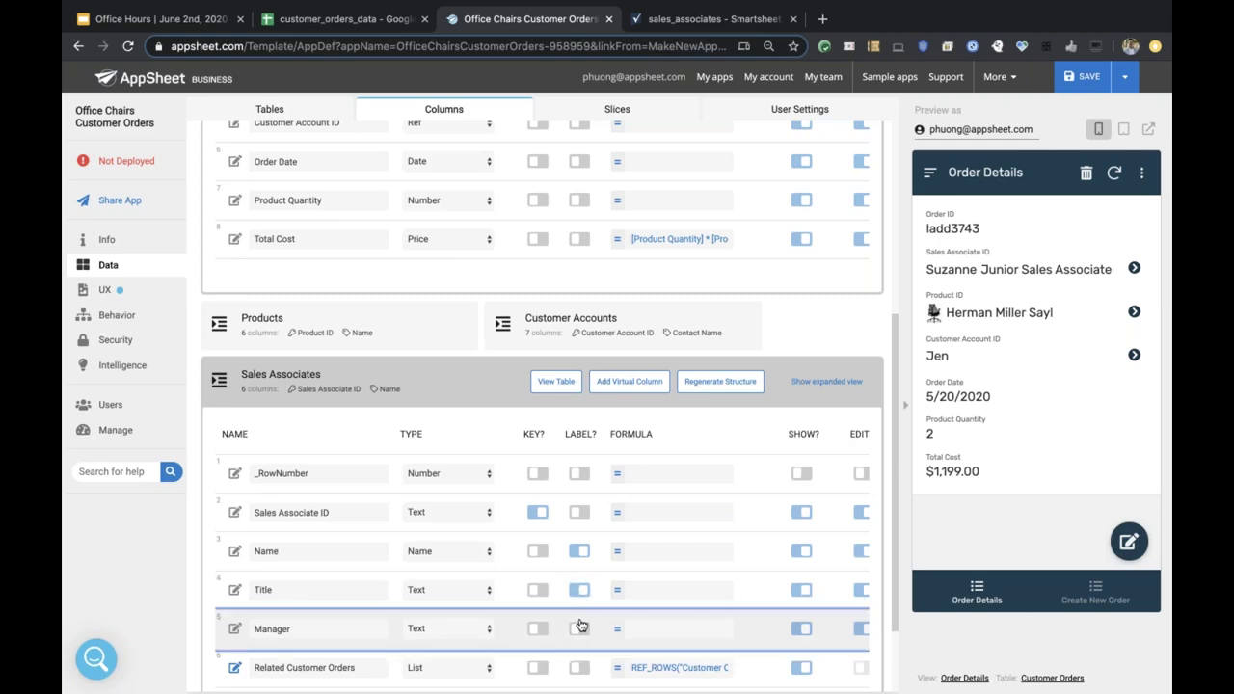
{"action": "left_click", "coordinate": [579, 590]}
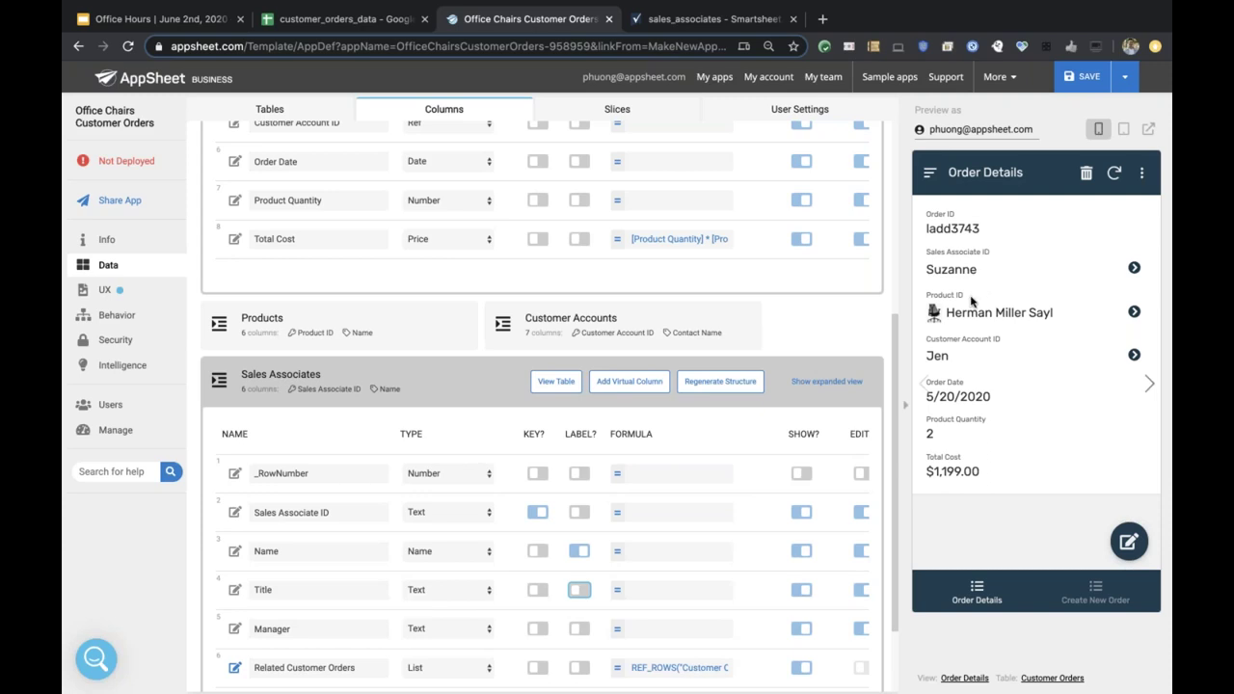
Collapse Sales Associates, expand Products, and set its Name column as the label.
{"action": "left_click", "coordinate": [490, 382]}
{"action": "left_click", "coordinate": [390, 581]}
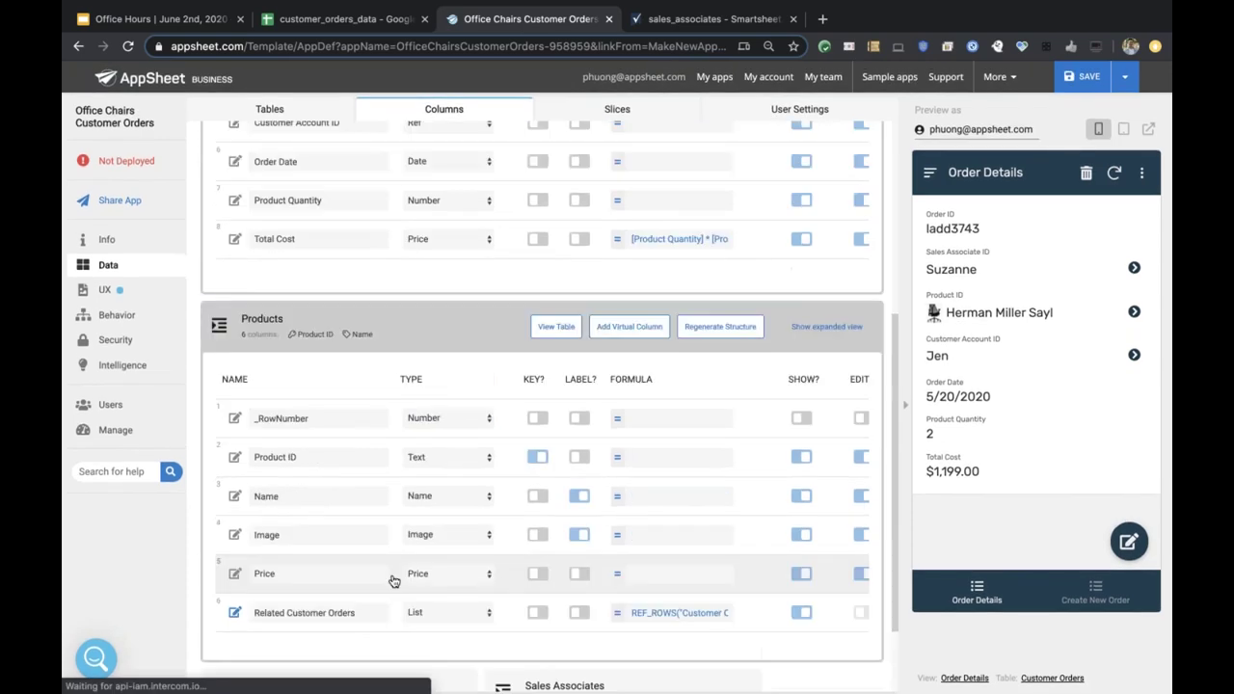
{"action": "left_click", "coordinate": [578, 391]}
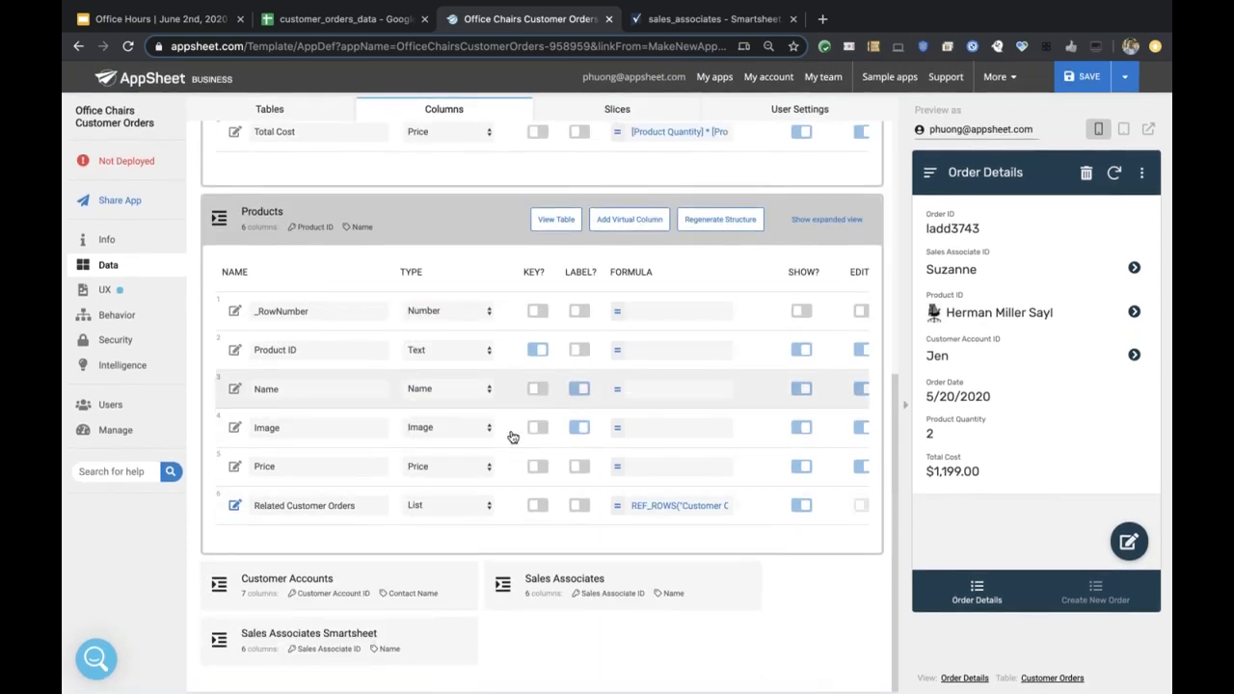
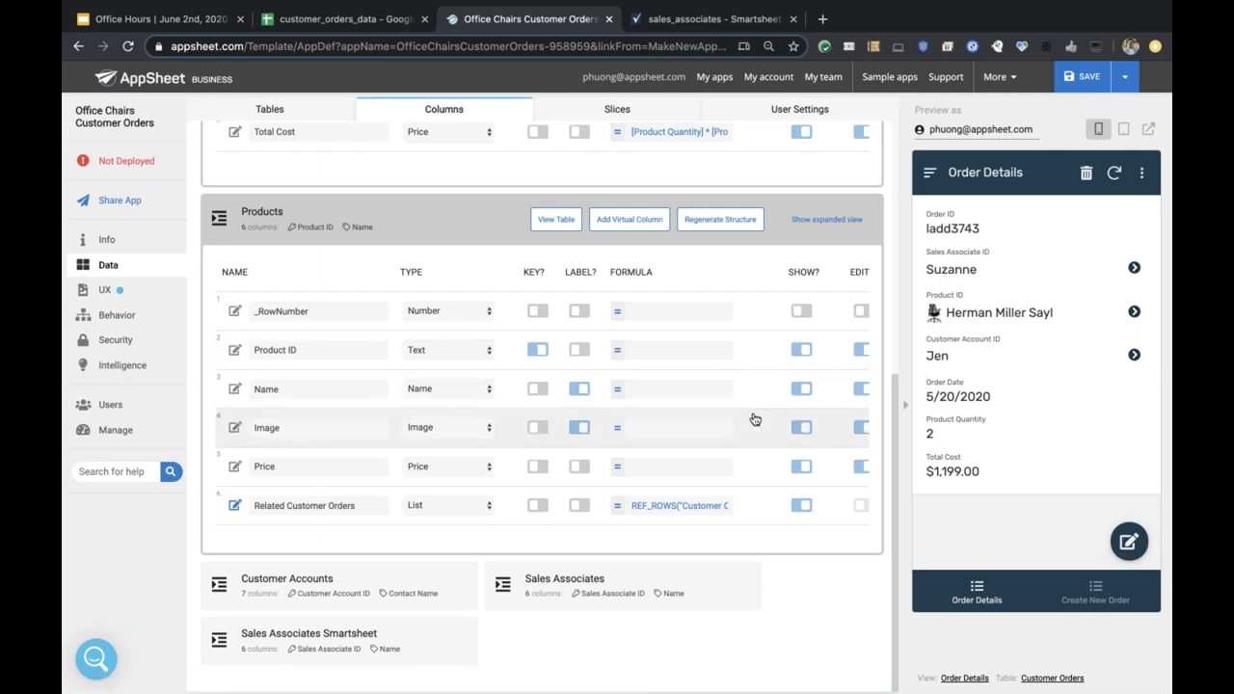
Hide the Order ID field from the order details, then show it again.
{"action": "scroll", "coordinate": [755, 420], "scroll_direction": "up", "scroll_amount": 3}
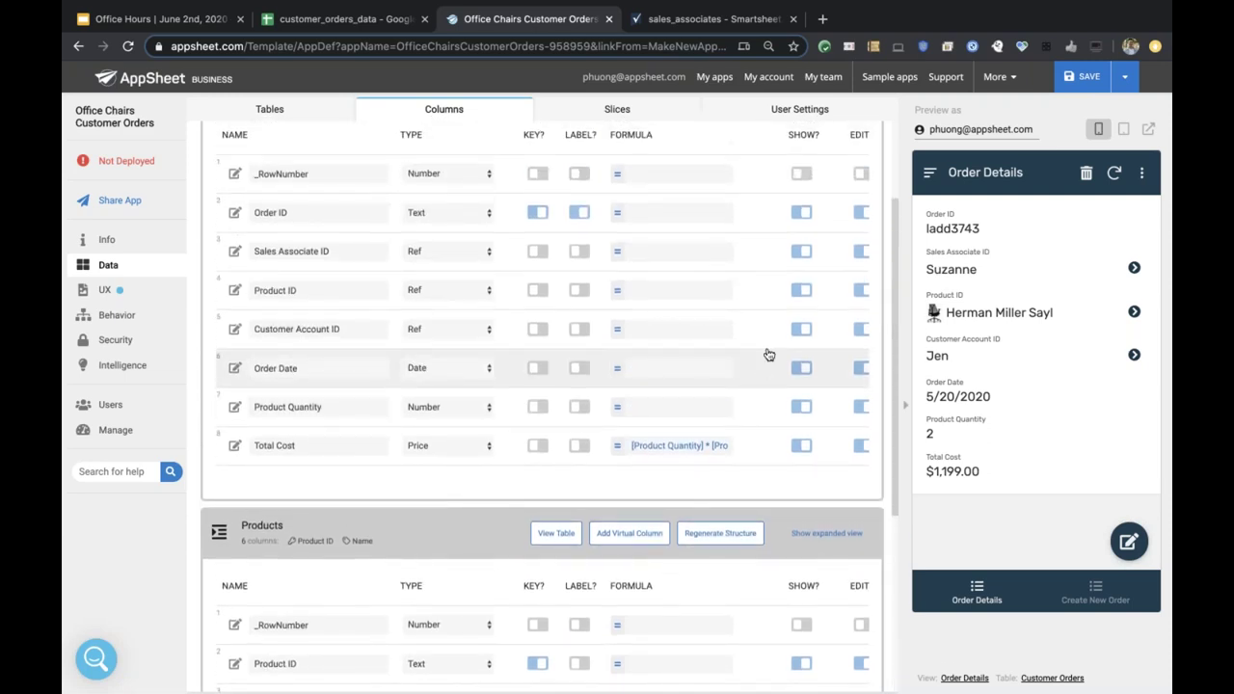
{"action": "scroll", "coordinate": [755, 286], "scroll_direction": "up", "scroll_amount": 1}
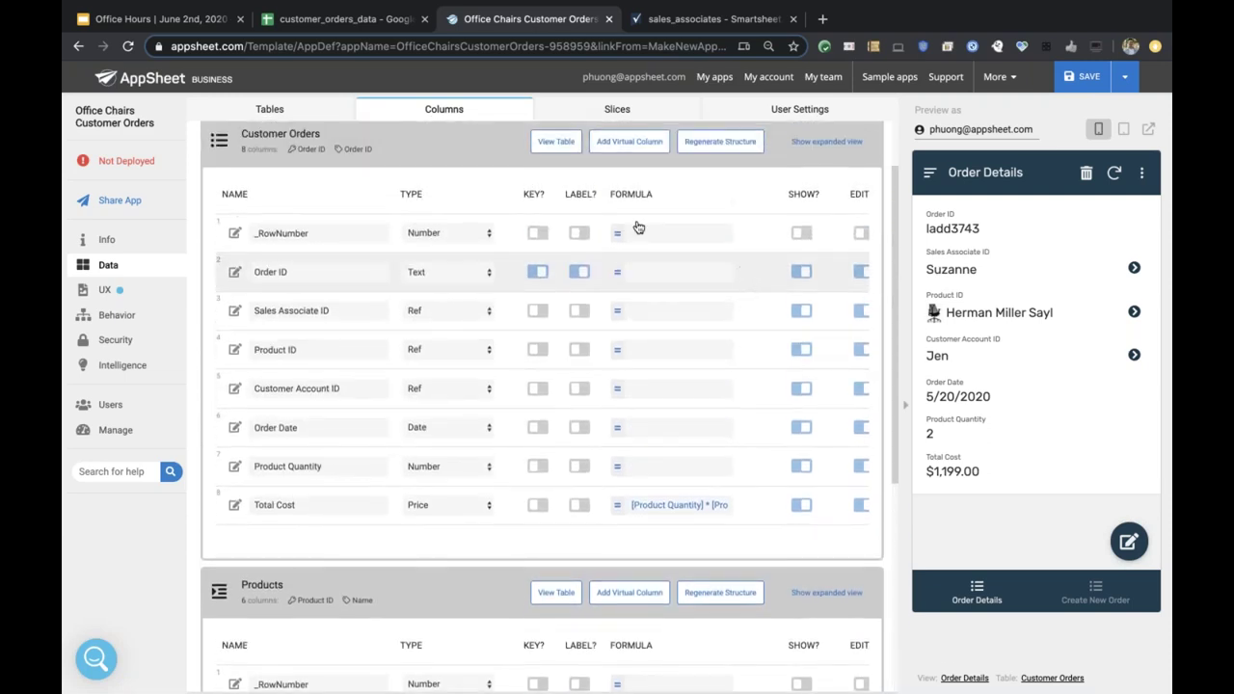
{"action": "scroll", "coordinate": [617, 309], "scroll_direction": "up", "scroll_amount": 1}
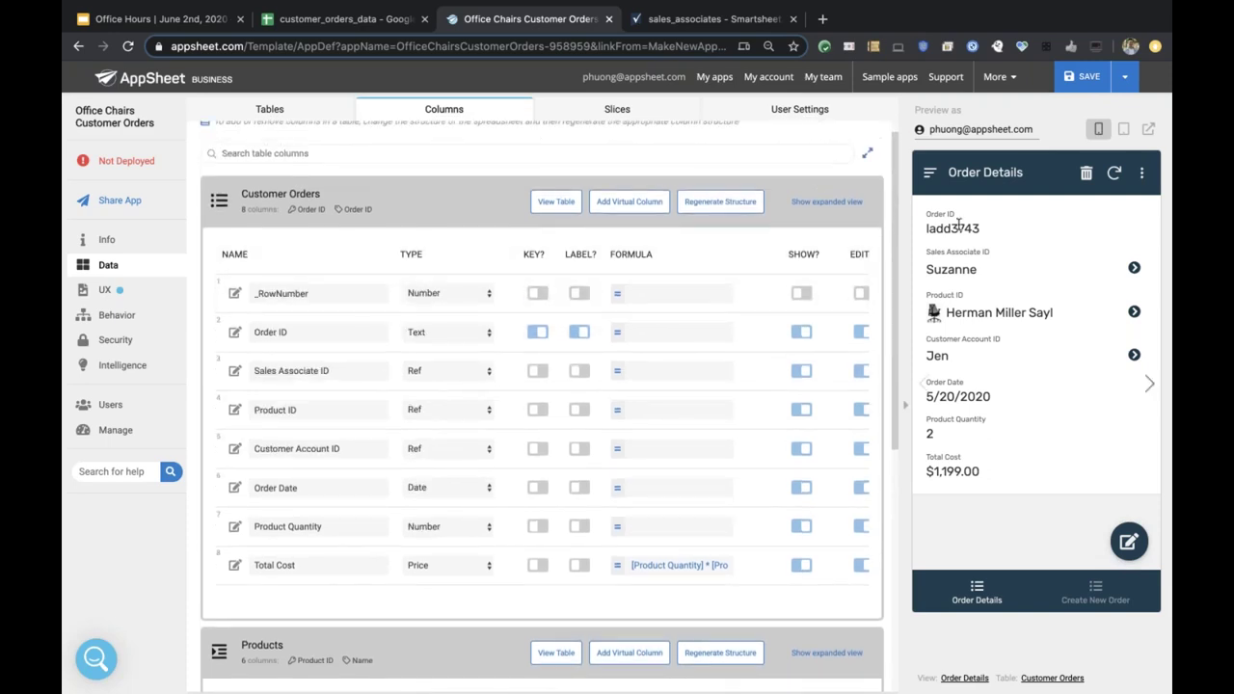
{"action": "left_click", "coordinate": [800, 334]}
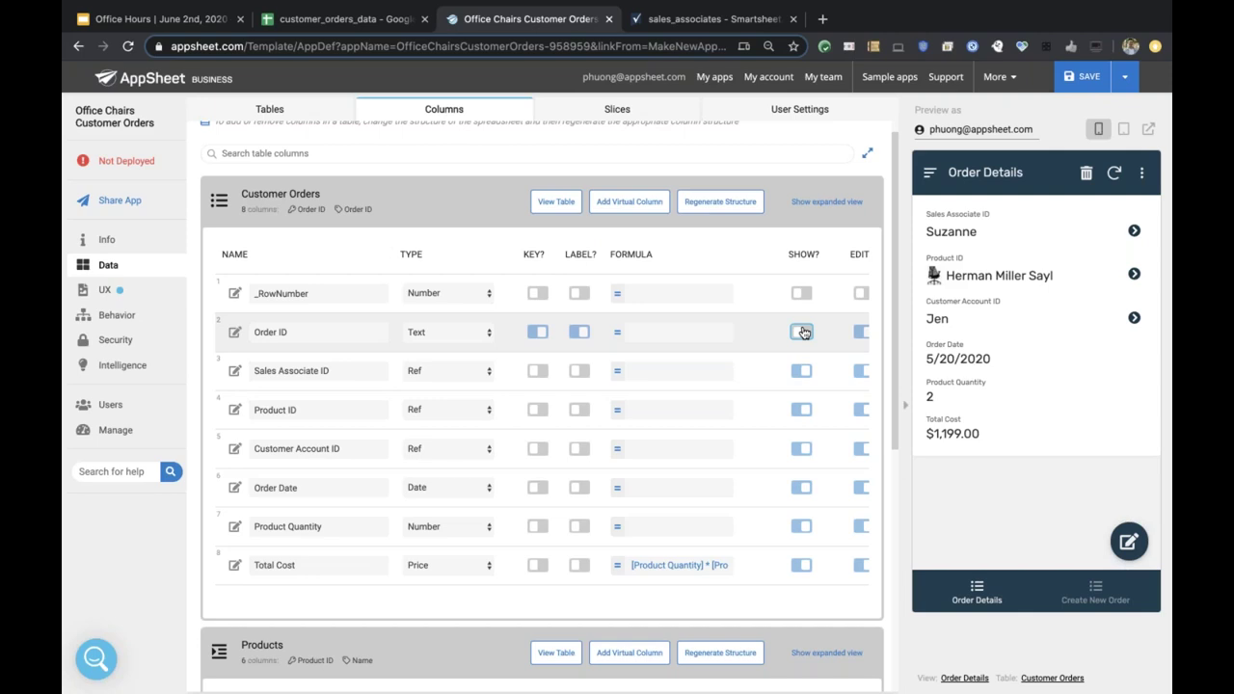
{"action": "left_click", "coordinate": [803, 331]}
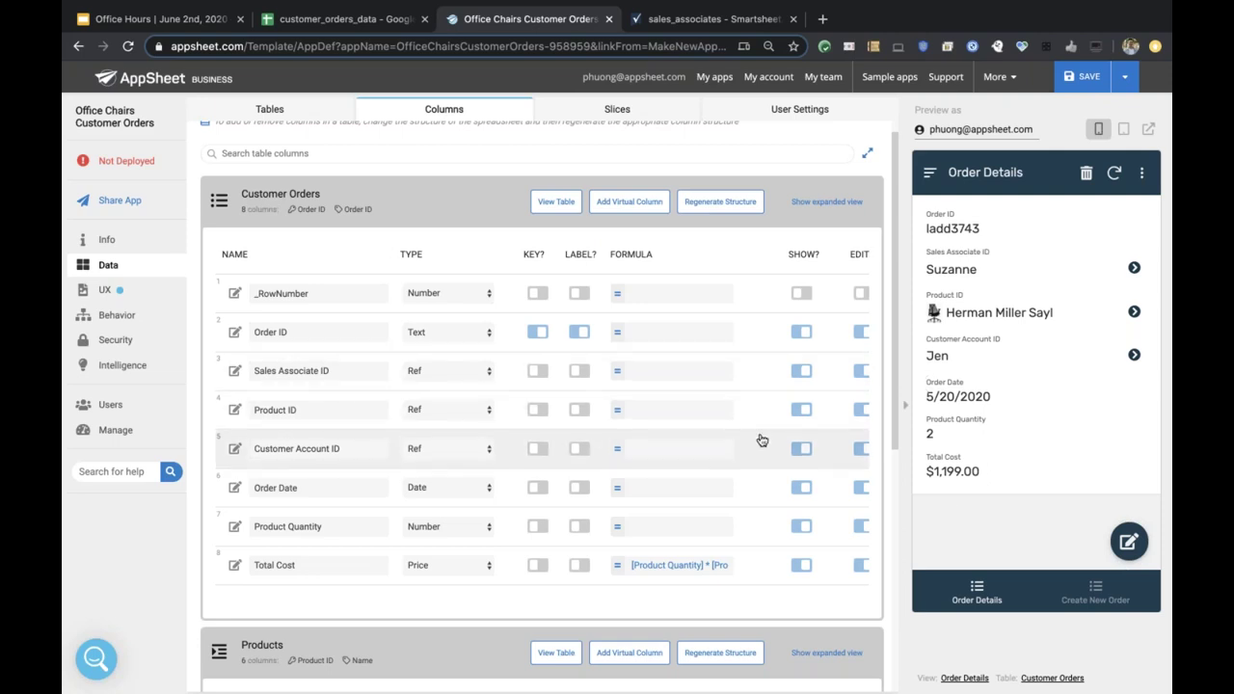
Check the order's sales associate, Herman Miller Sayl product and customer account records in the preview.
{"action": "scroll", "coordinate": [762, 441], "scroll_direction": "down", "scroll_amount": 1}
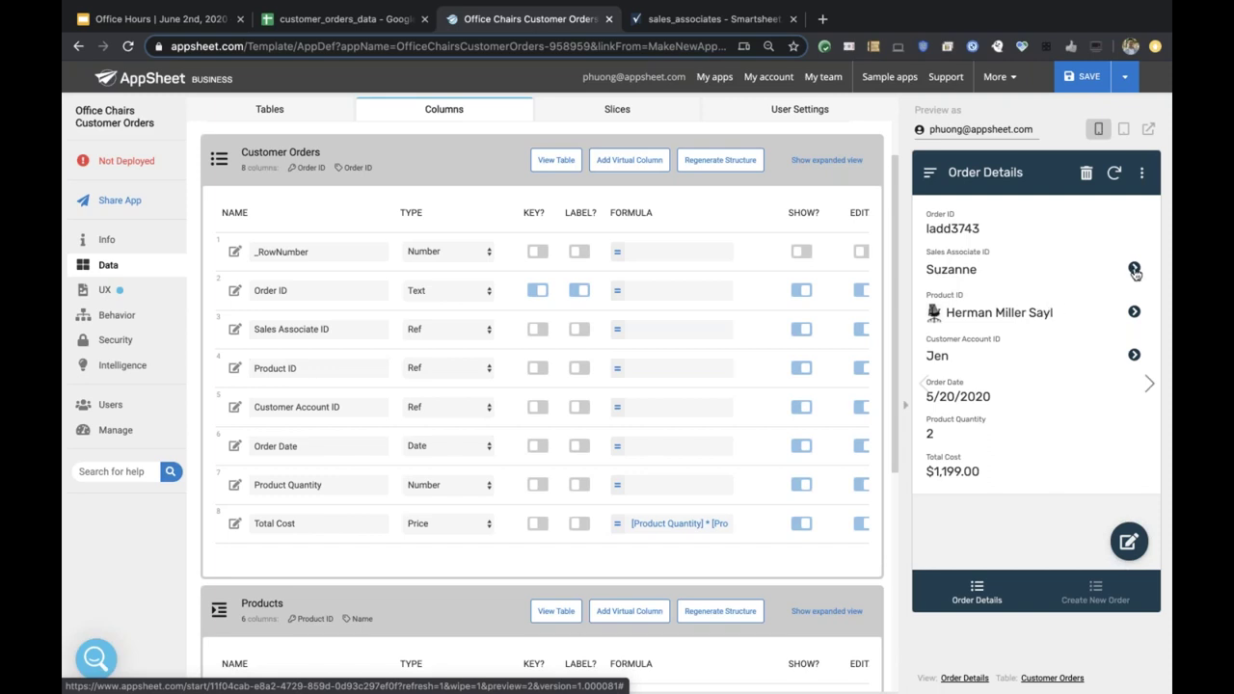
{"action": "left_click", "coordinate": [1135, 270]}
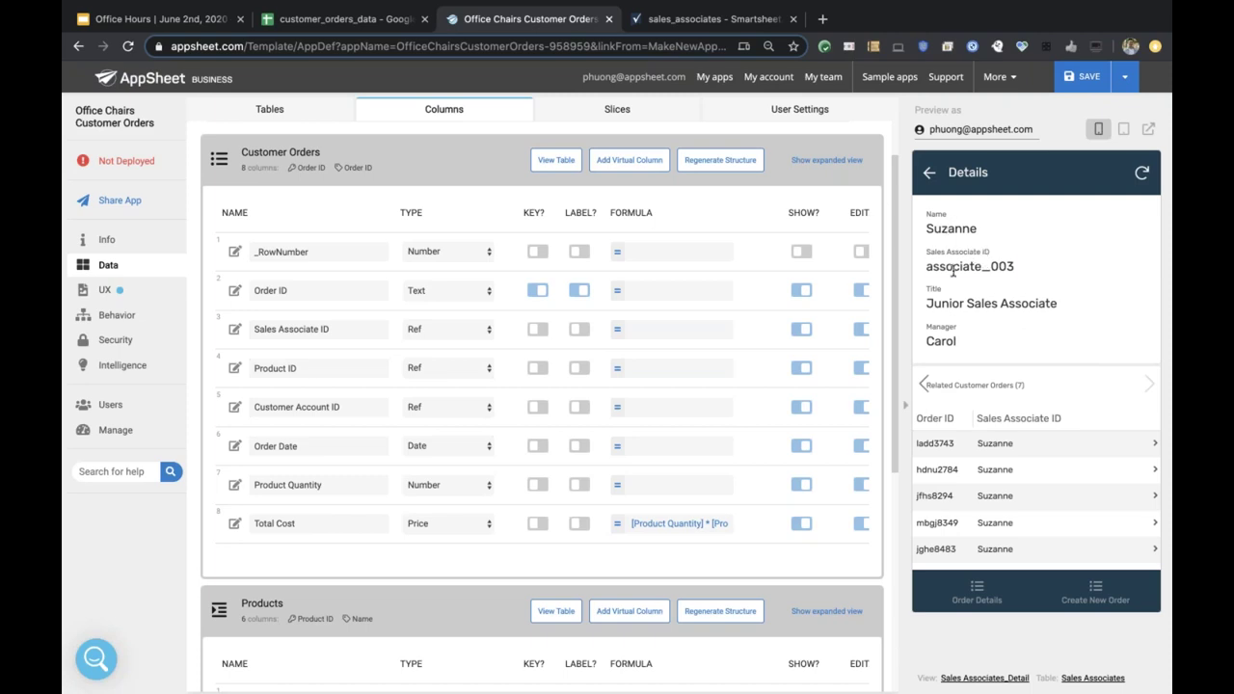
{"action": "double_click", "coordinate": [956, 303]}
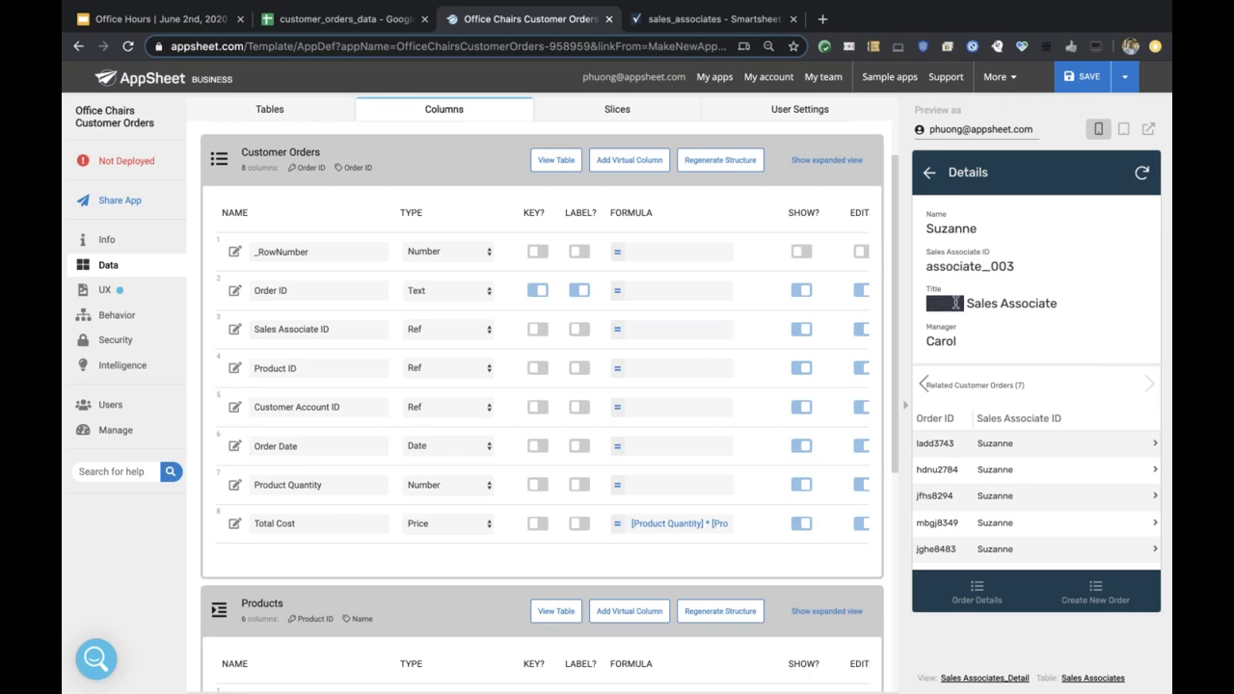
{"action": "double_click", "coordinate": [947, 341]}
{"action": "left_click", "coordinate": [929, 173]}
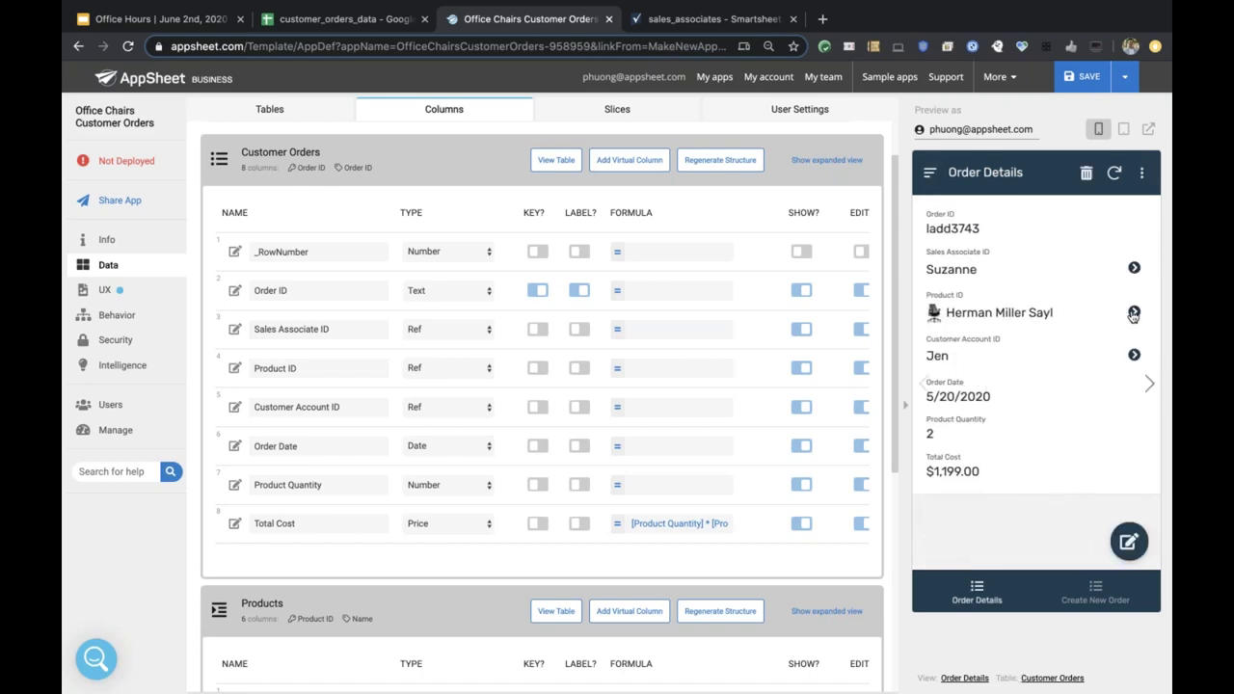
{"action": "left_click", "coordinate": [1132, 312]}
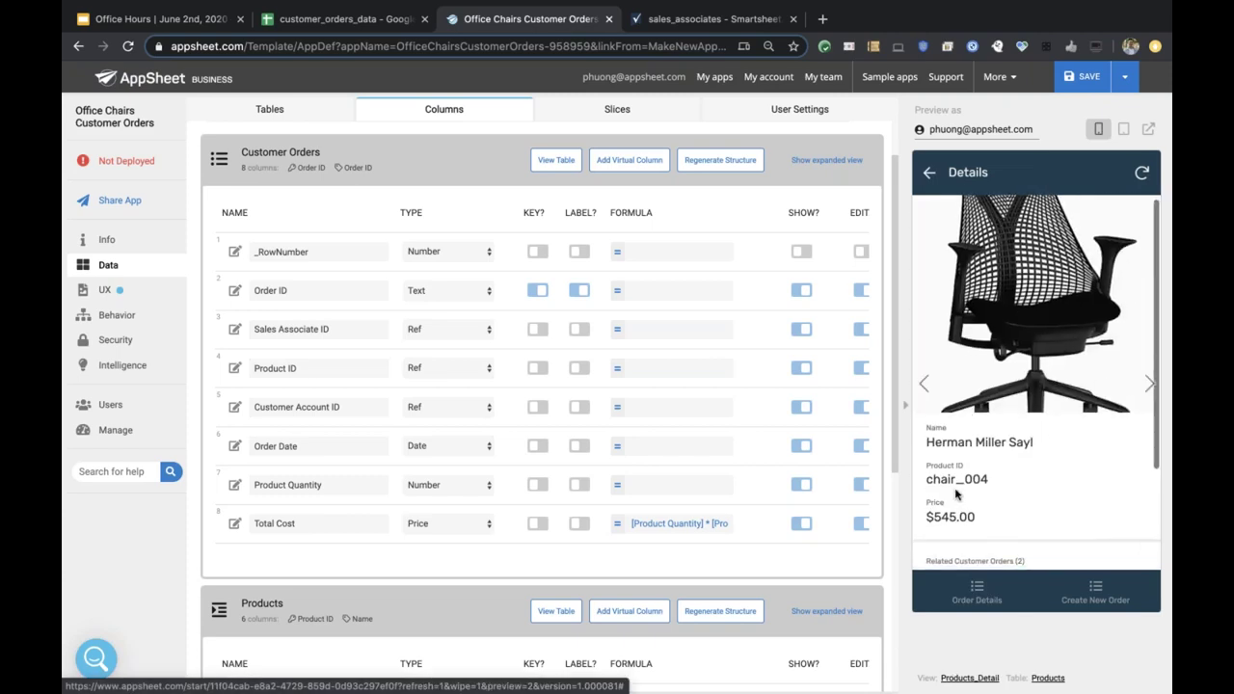
{"action": "scroll", "coordinate": [960, 496], "scroll_direction": "down", "scroll_amount": 1}
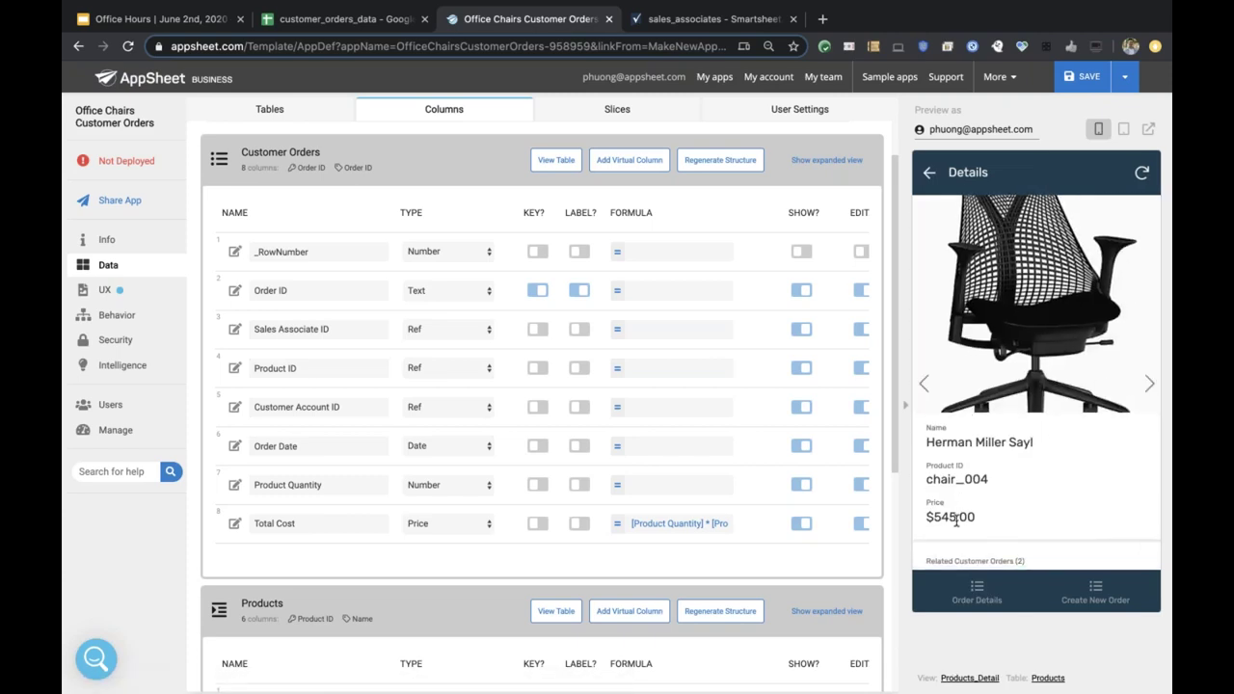
{"action": "left_click", "coordinate": [930, 173]}
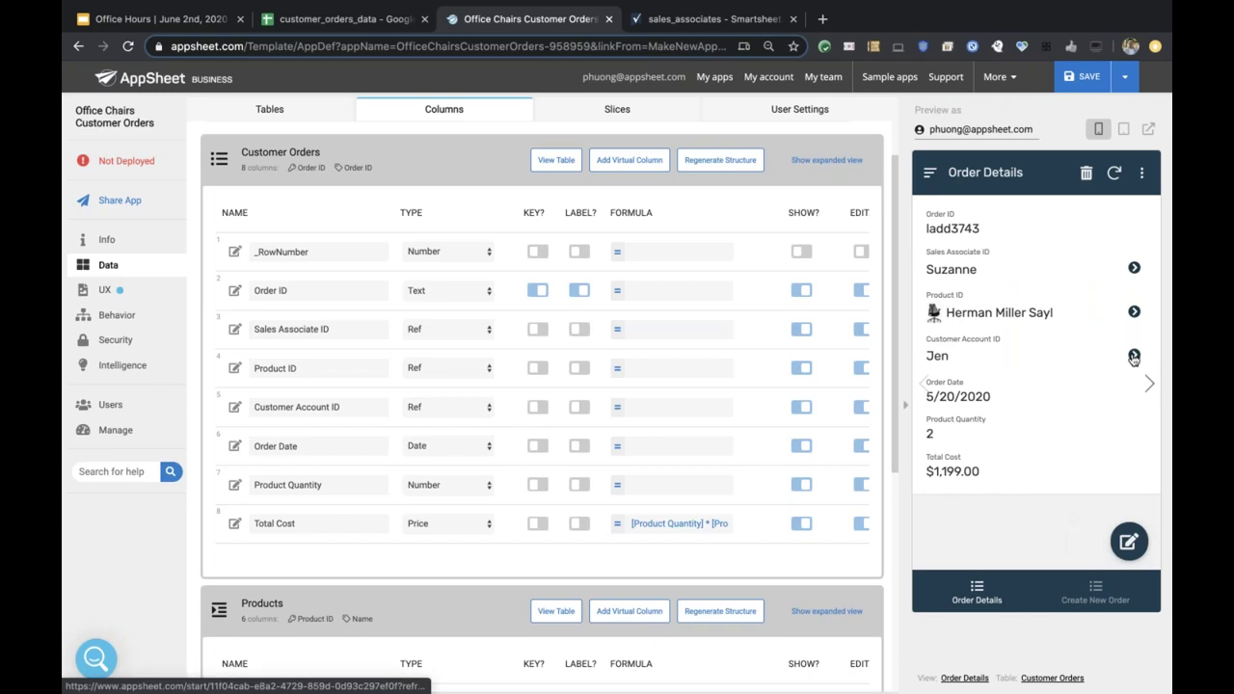
{"action": "left_click", "coordinate": [1134, 355]}
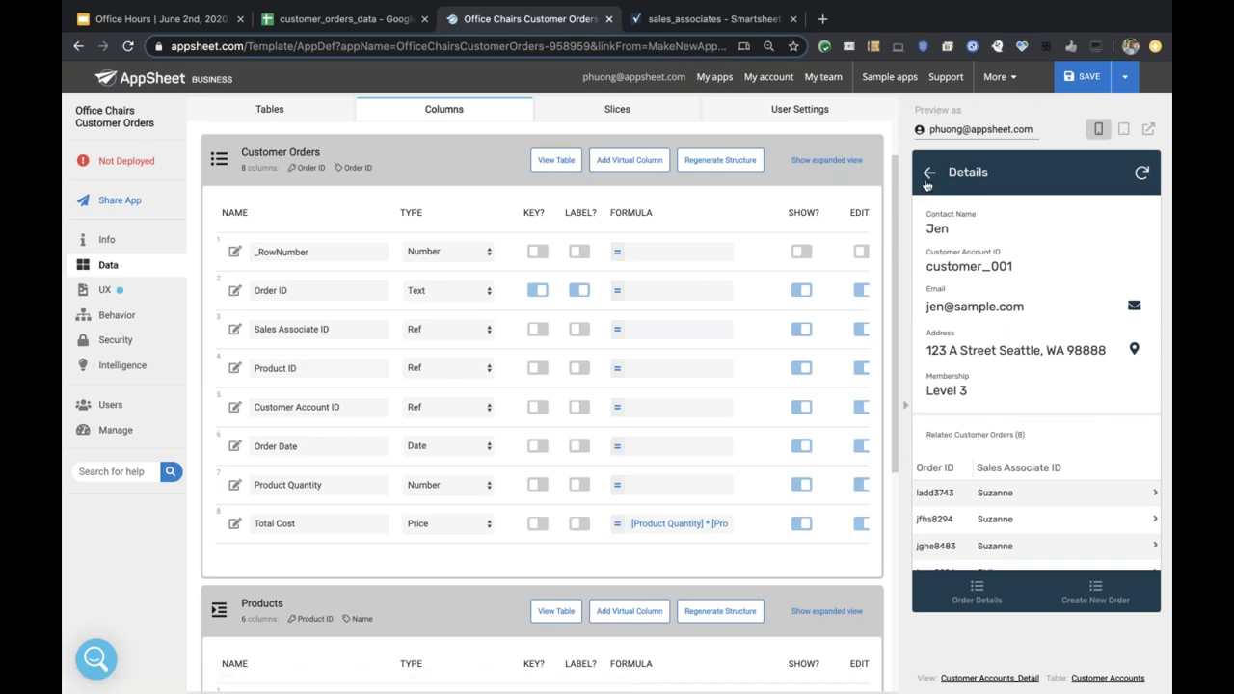
{"action": "left_click", "coordinate": [928, 183]}
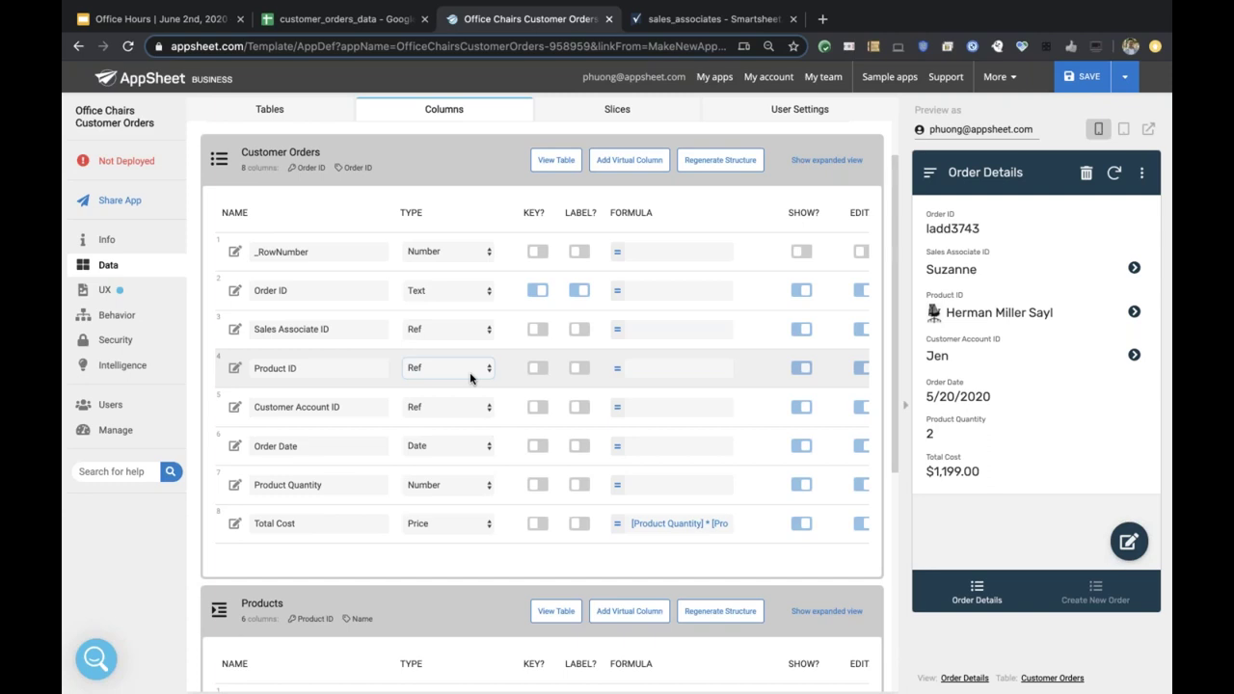
Expand the Sales Associates table's columns and select the Sales Associate ID column name.
{"action": "scroll", "coordinate": [453, 414], "scroll_direction": "down", "scroll_amount": 2}
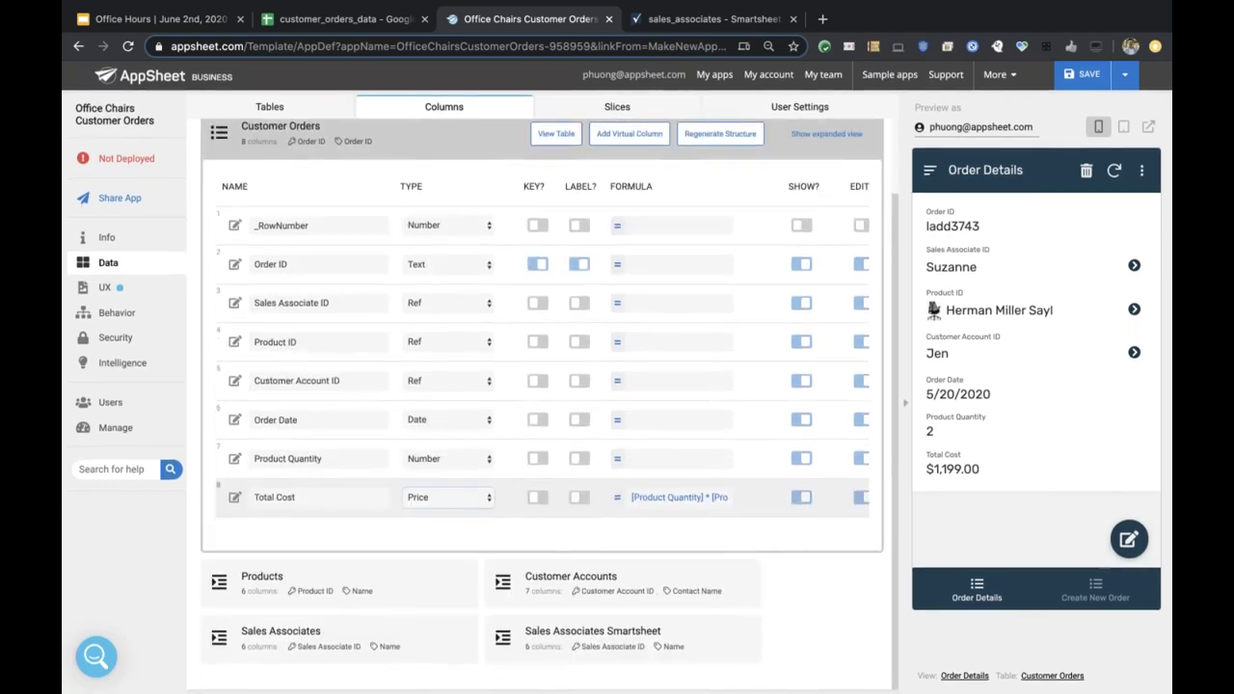
{"action": "left_click", "coordinate": [281, 632]}
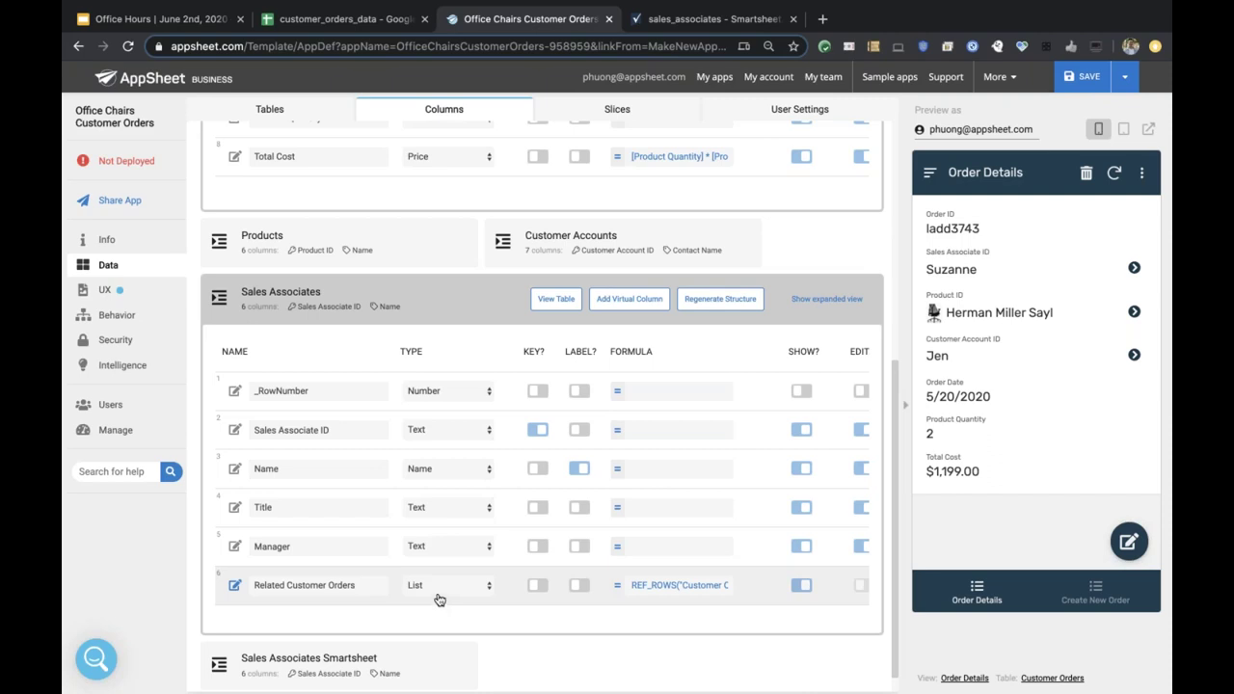
{"action": "left_click", "coordinate": [331, 430]}
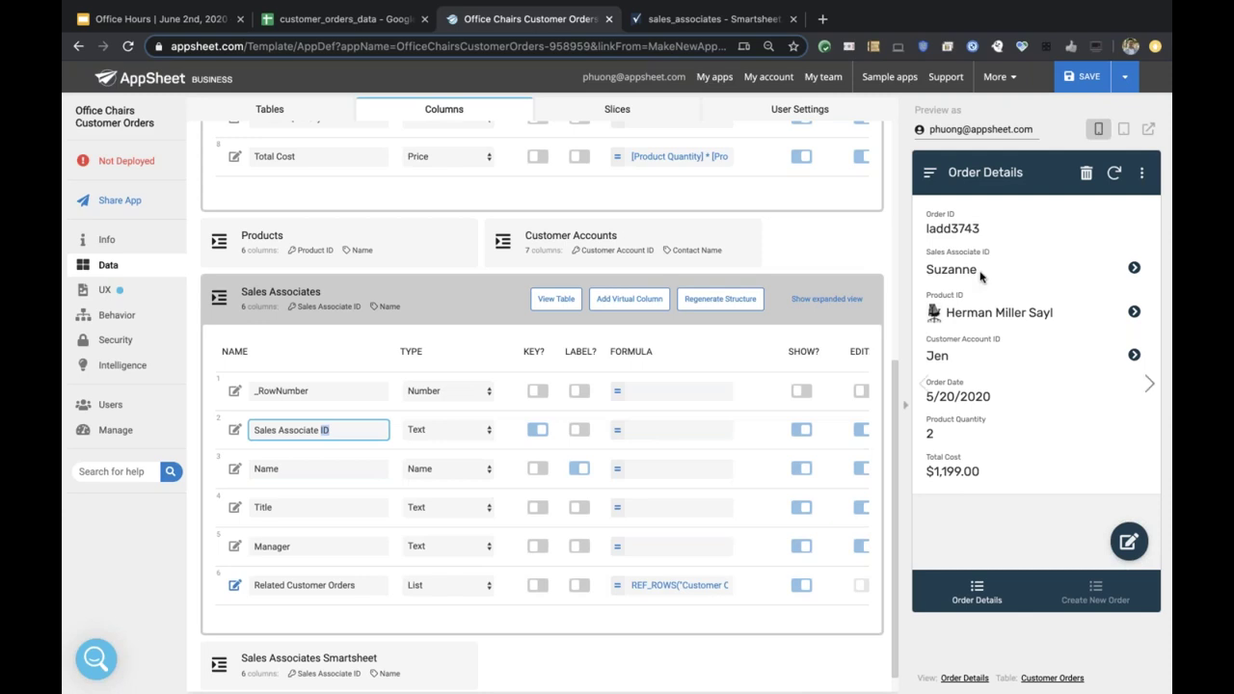
Browse the associate's second and third related orders, then open the order's customer account.
{"action": "left_click", "coordinate": [1135, 270]}
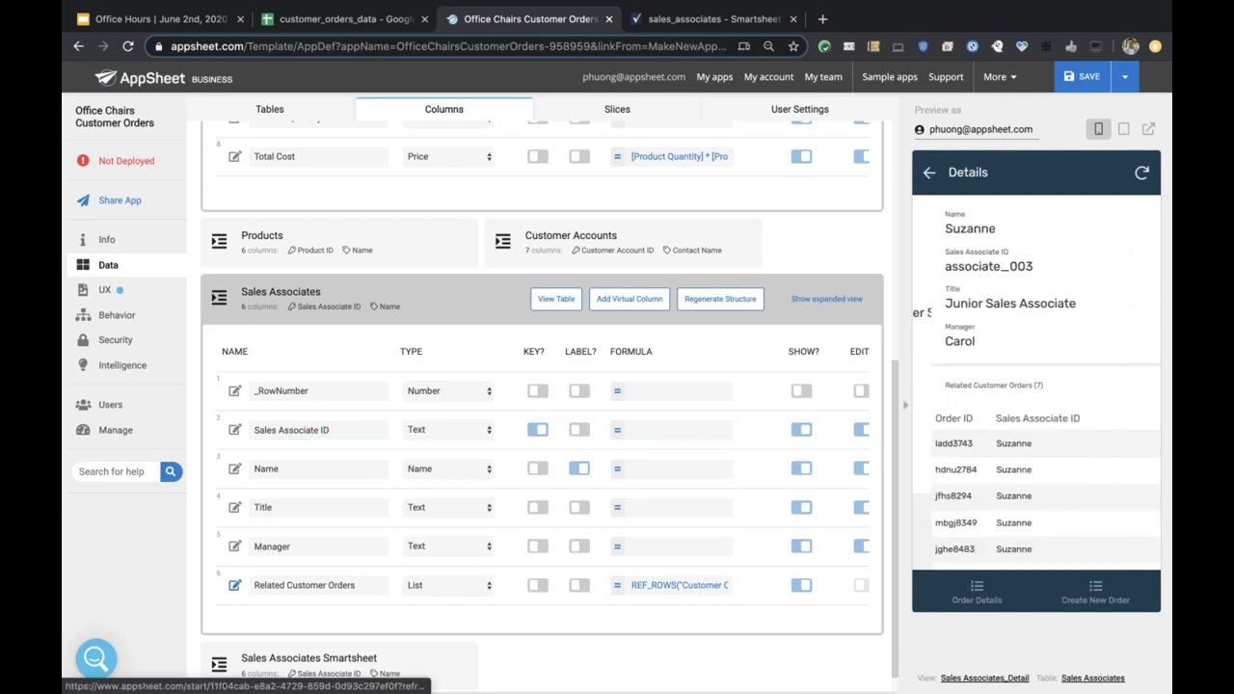
{"action": "scroll", "coordinate": [966, 482], "scroll_direction": "down", "scroll_amount": 1}
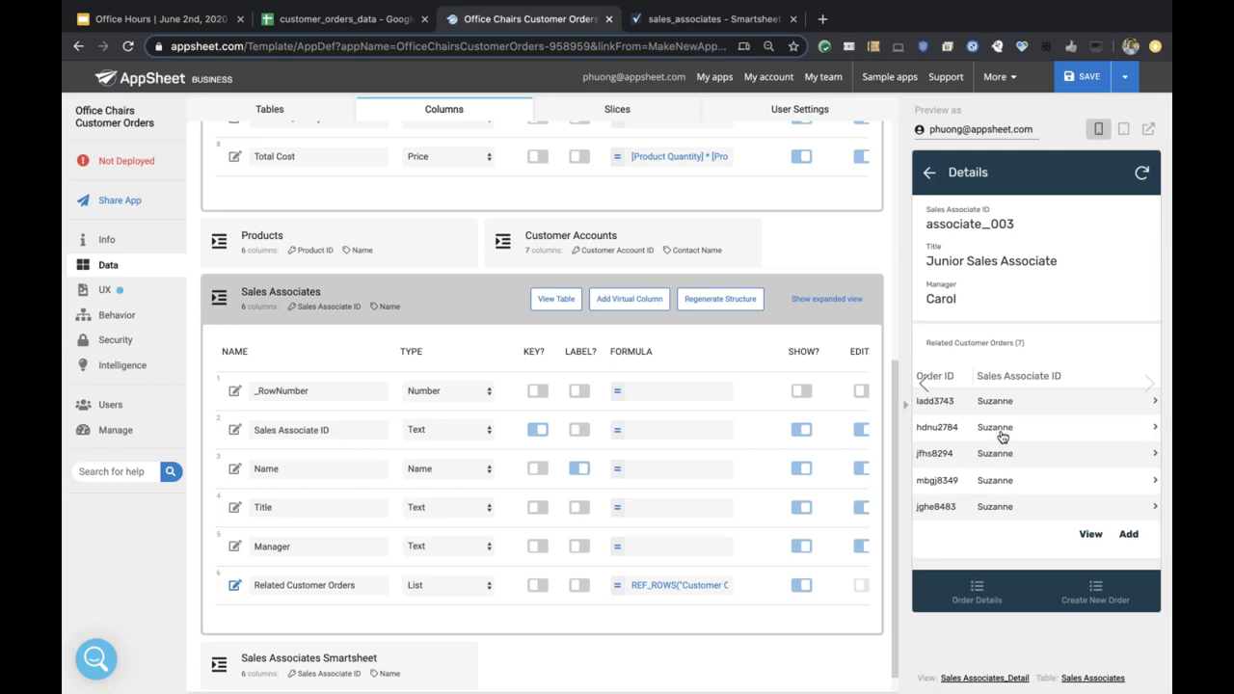
{"action": "left_click", "coordinate": [1002, 437]}
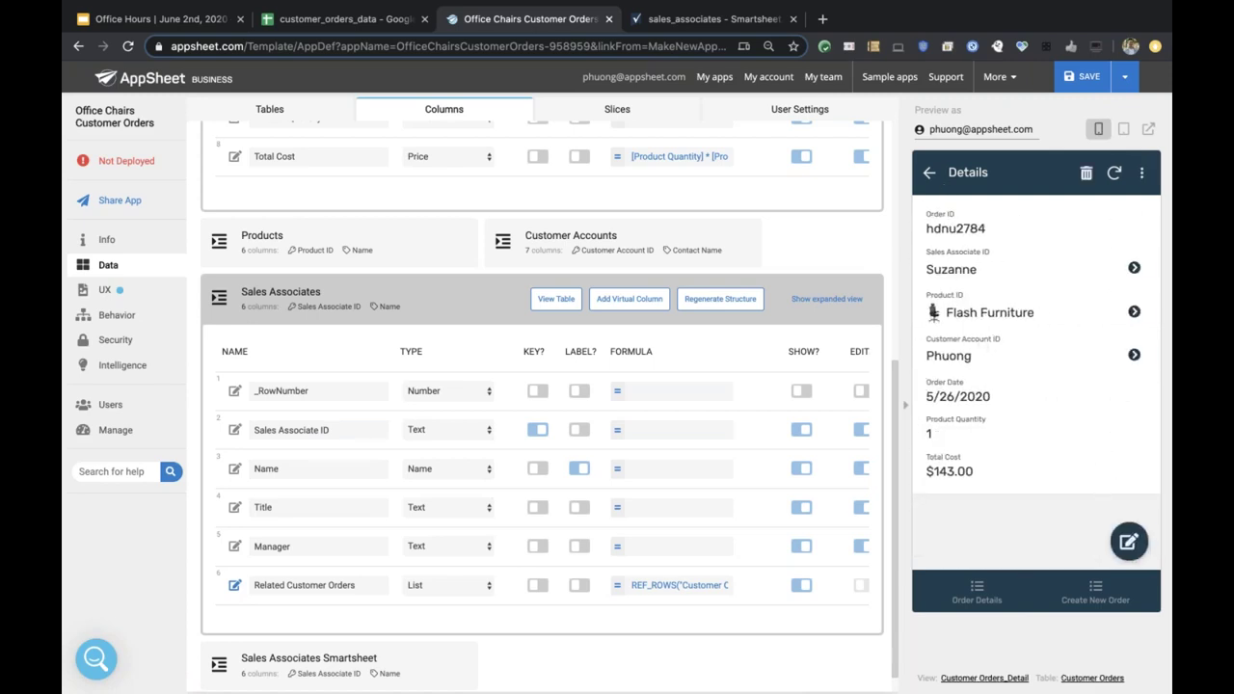
{"action": "left_click", "coordinate": [931, 174]}
{"action": "left_click", "coordinate": [955, 454]}
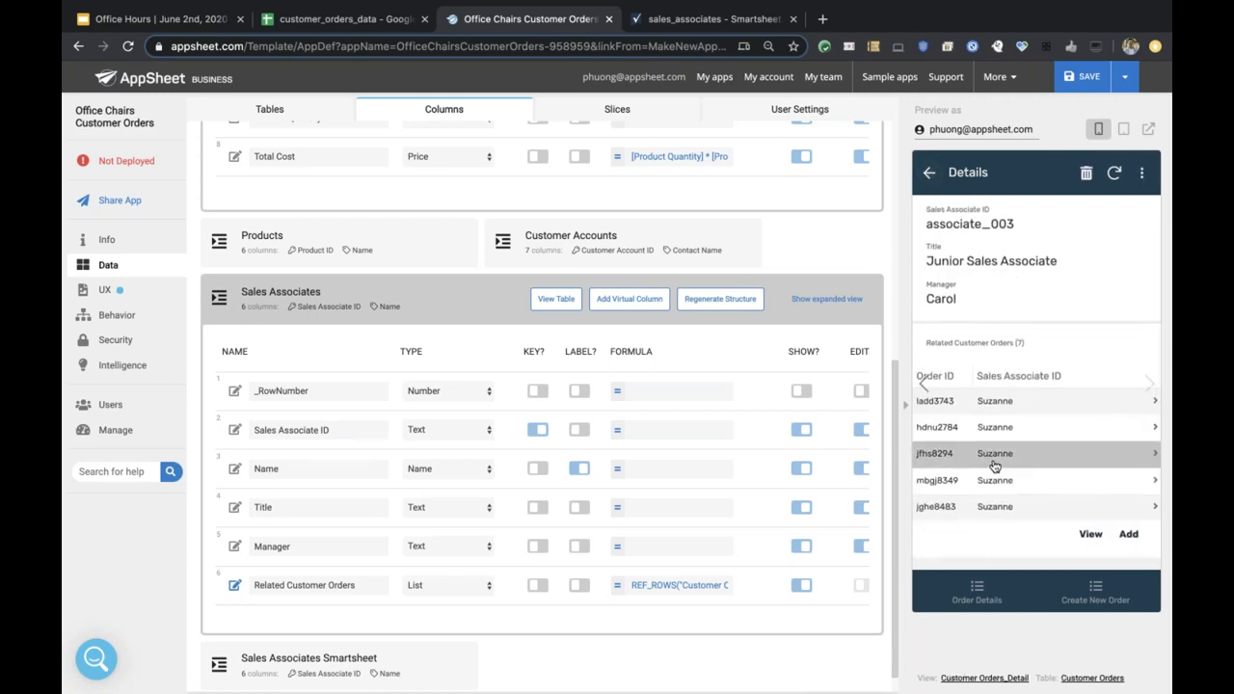
{"action": "left_click", "coordinate": [930, 173]}
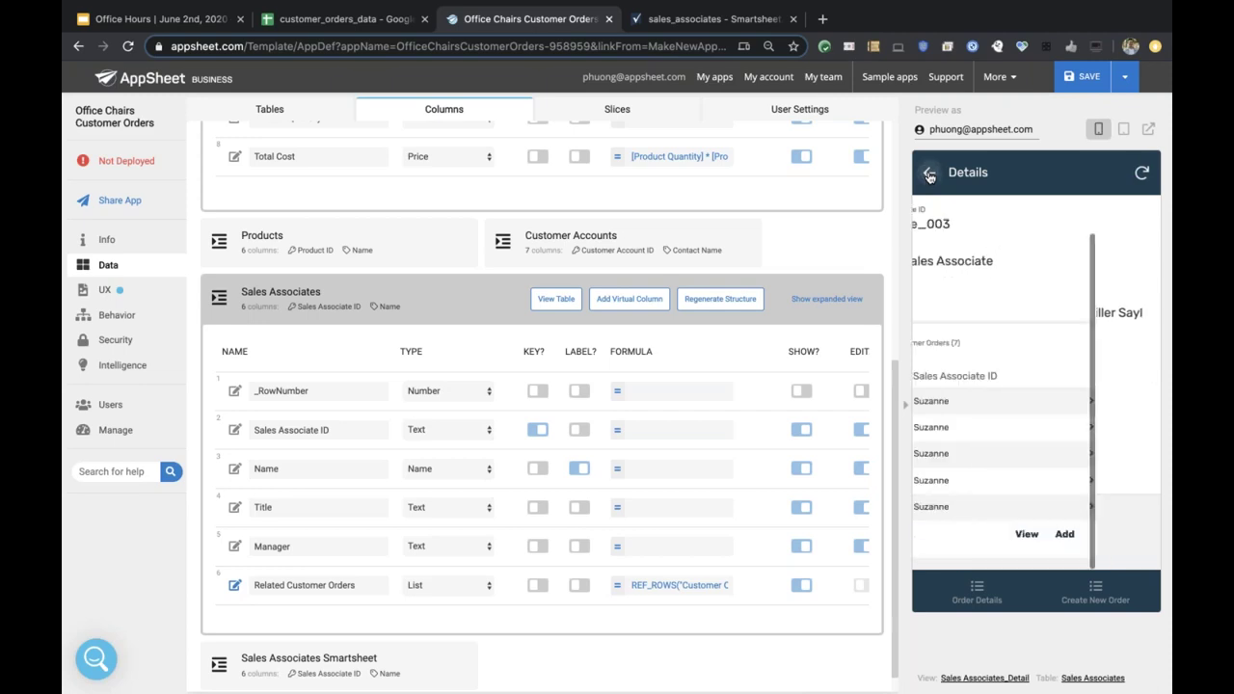
{"action": "left_click", "coordinate": [930, 174]}
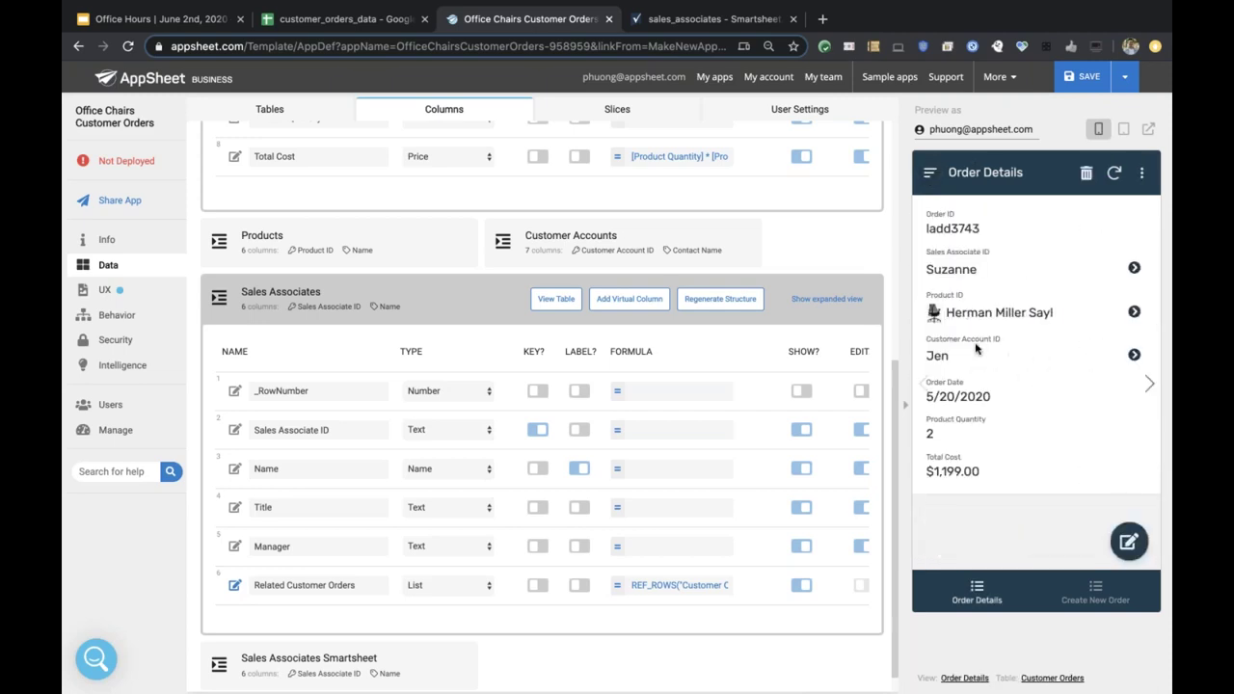
{"action": "left_click", "coordinate": [1134, 355]}
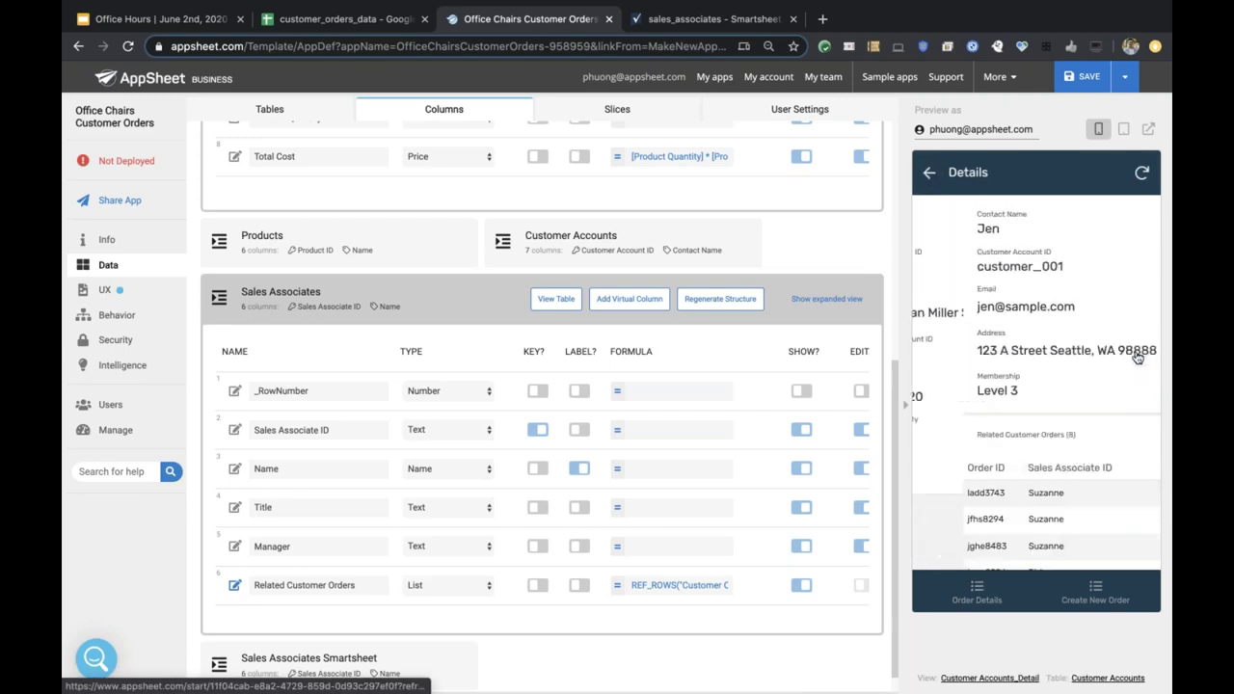
{"action": "scroll", "coordinate": [991, 365], "scroll_direction": "down", "scroll_amount": 3}
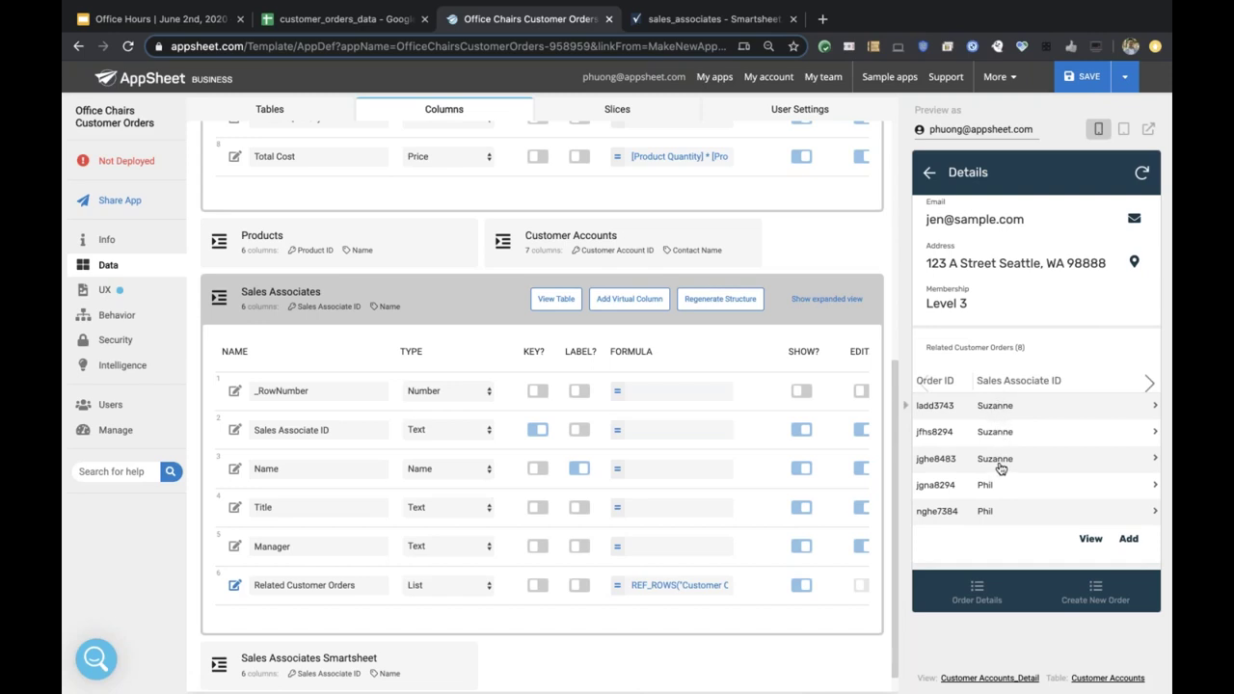
Return to the order details and open its sales associate's details in the preview.
{"action": "left_click", "coordinate": [928, 175]}
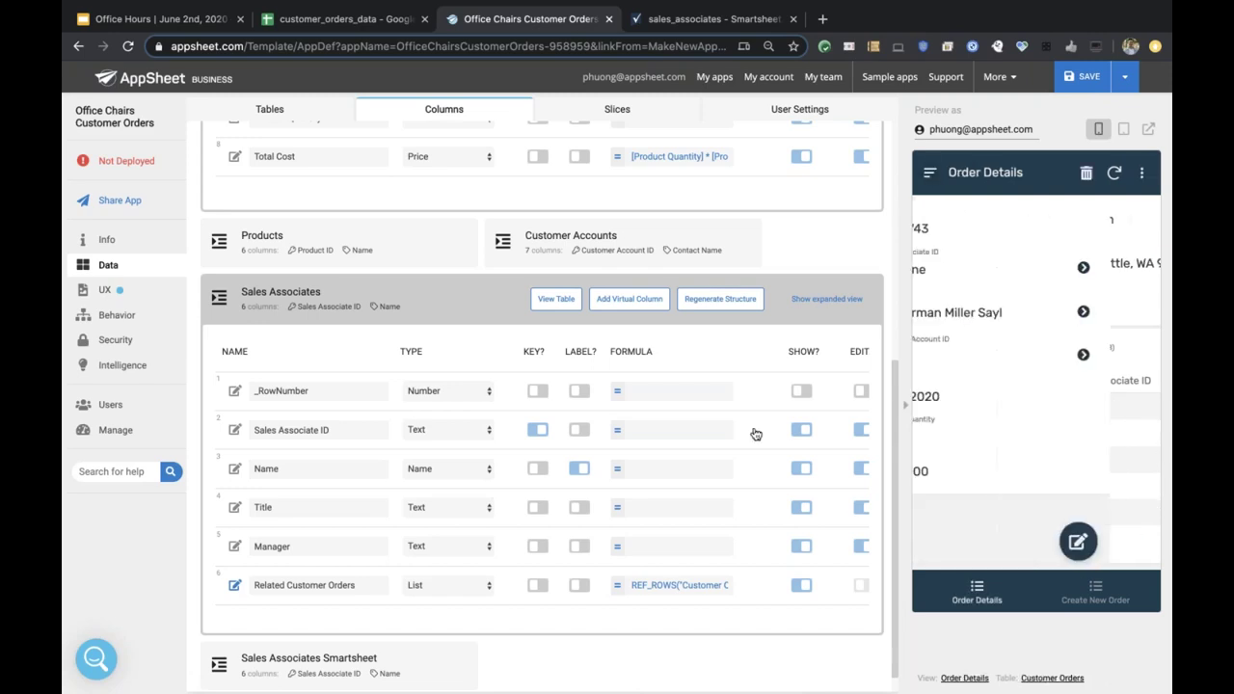
{"action": "scroll", "coordinate": [574, 535], "scroll_direction": "down", "scroll_amount": 1}
{"action": "scroll", "coordinate": [574, 531], "scroll_direction": "right", "scroll_amount": 2}
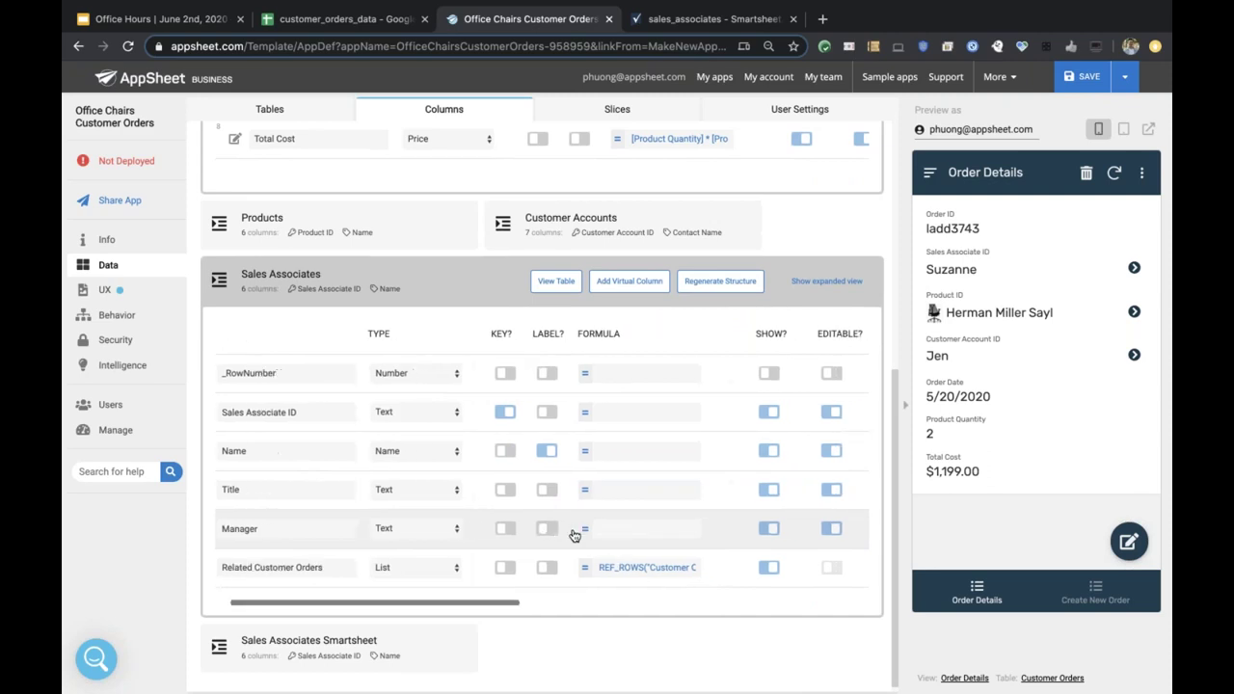
{"action": "left_click", "coordinate": [1135, 268]}
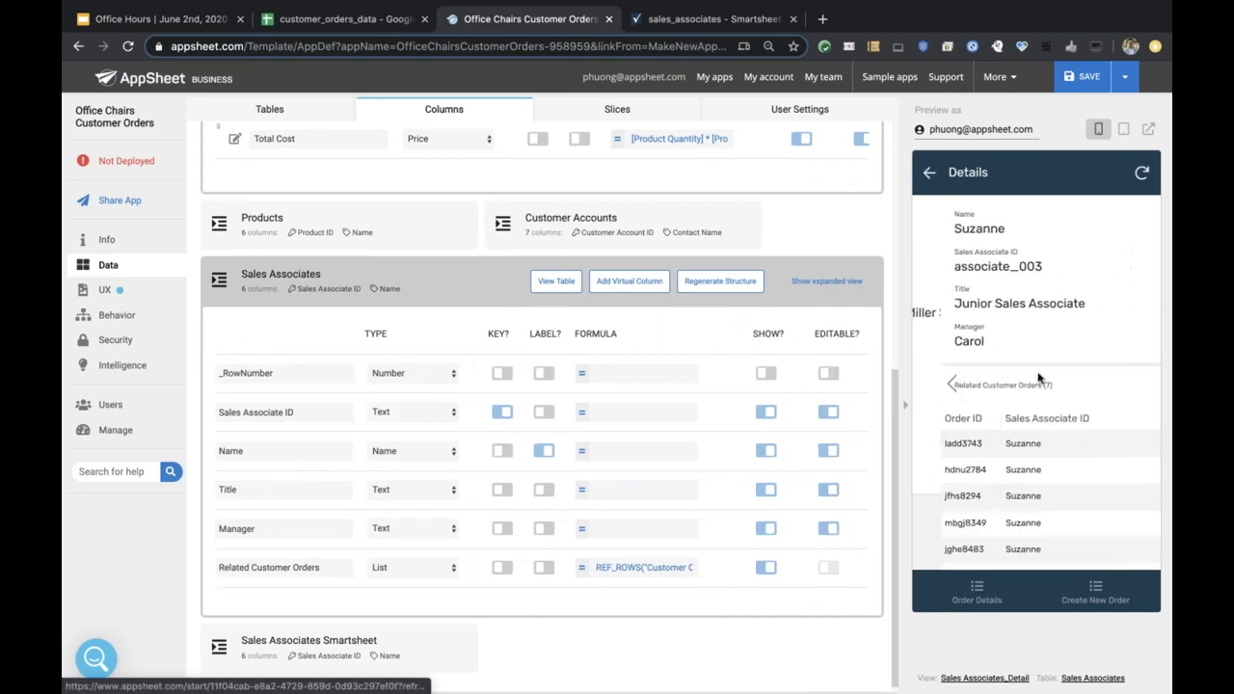
{"action": "scroll", "coordinate": [805, 454], "scroll_direction": "right", "scroll_amount": 2}
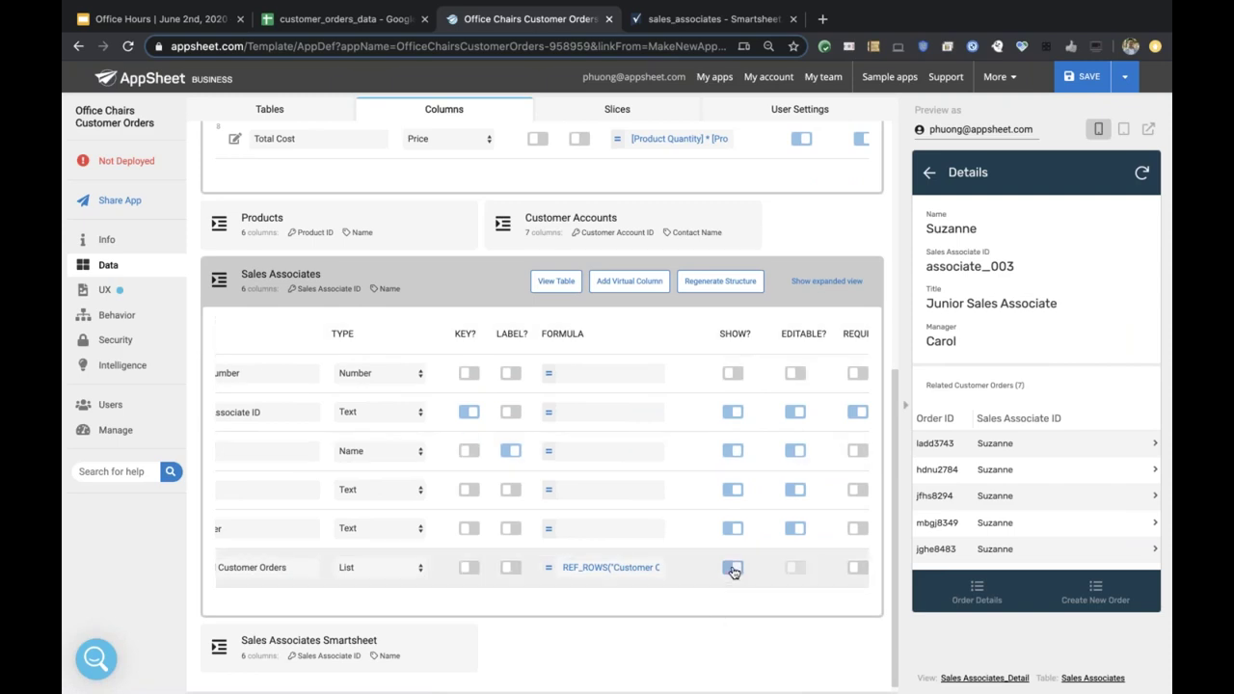
Hide and restore Related Customer Orders, return to the order, and collapse Sales Associates.
{"action": "left_click", "coordinate": [733, 568]}
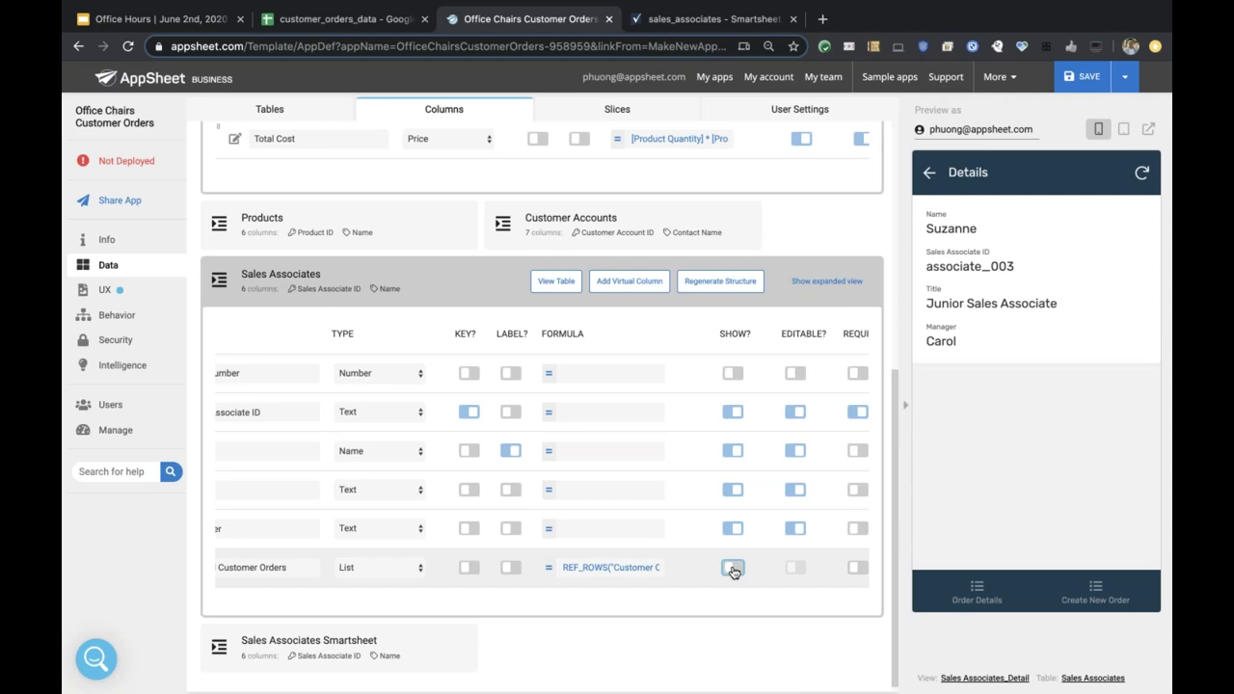
{"action": "scroll", "coordinate": [732, 572], "scroll_direction": "left", "scroll_amount": 3}
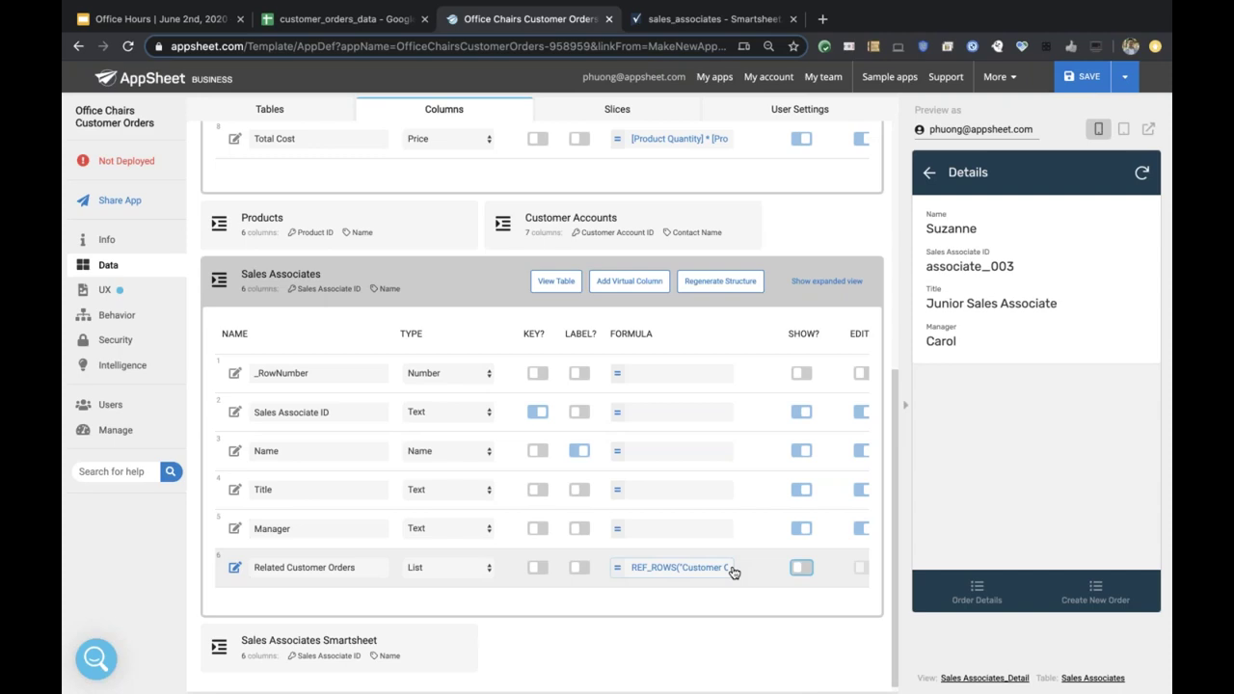
{"action": "left_click", "coordinate": [801, 567]}
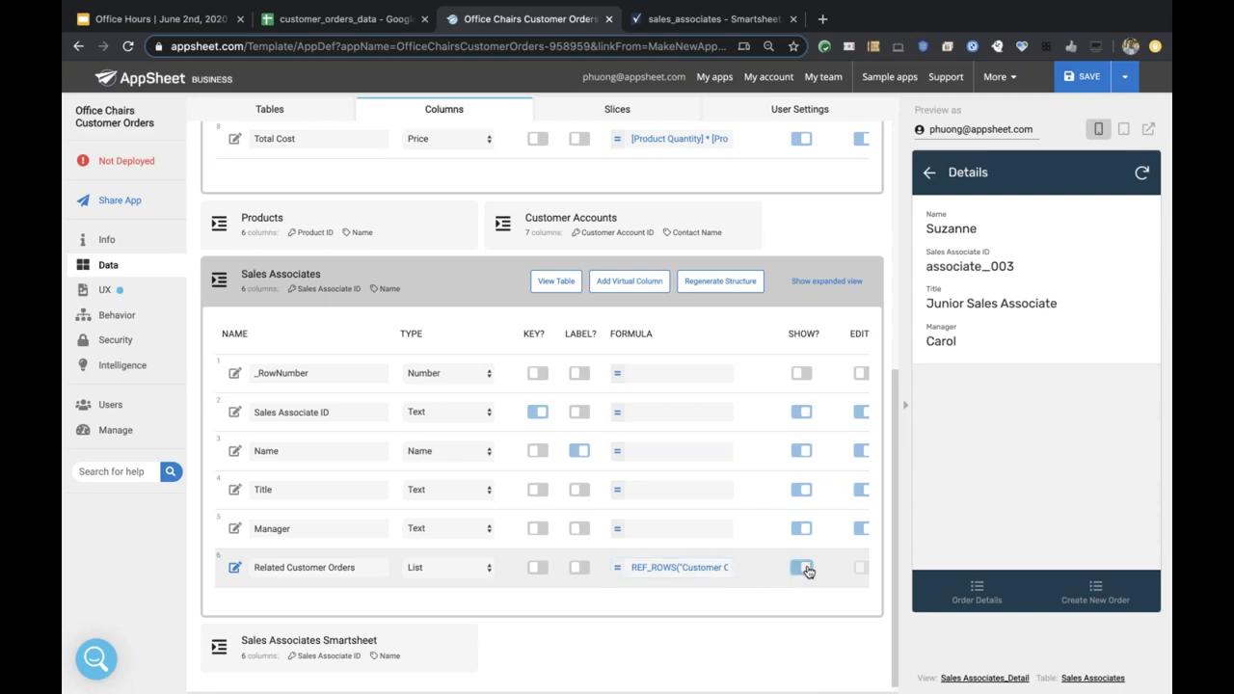
{"action": "left_click", "coordinate": [931, 174]}
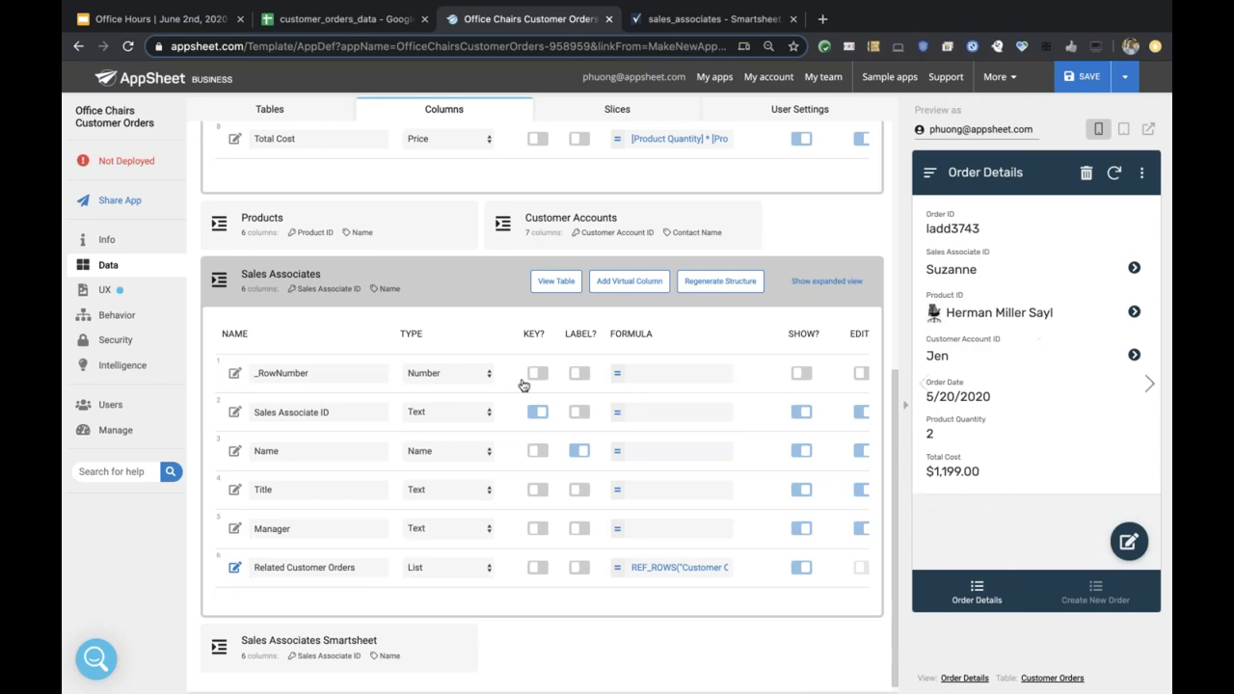
{"action": "left_click", "coordinate": [400, 302]}
{"action": "scroll", "coordinate": [396, 333], "scroll_direction": "up", "scroll_amount": 3}
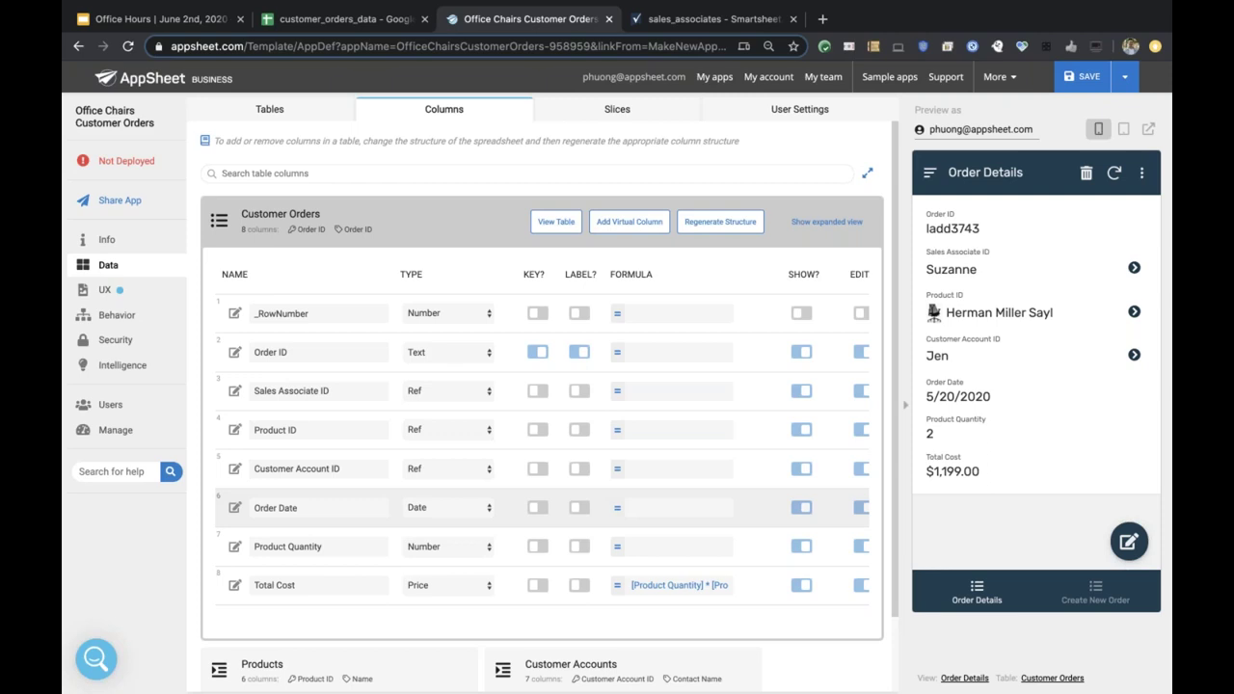
Start a new order in the preview and inspect its auto-generated Order ID and 06/02/2020 date.
{"action": "left_click", "coordinate": [1088, 595]}
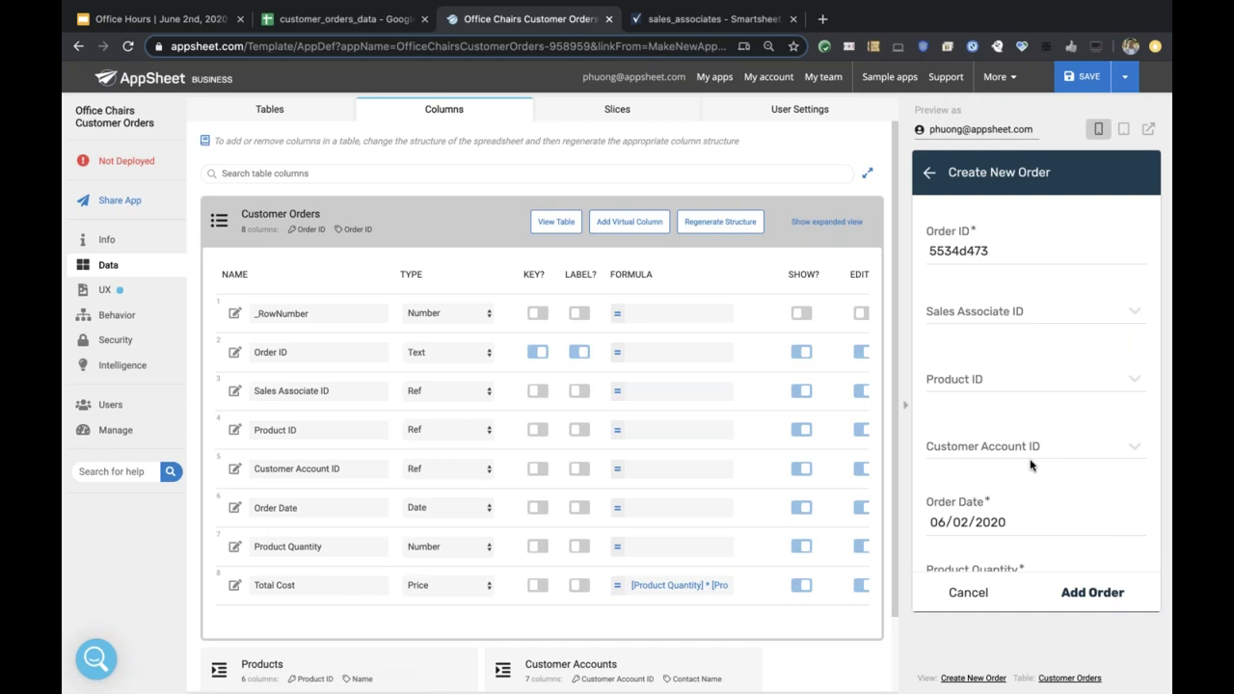
{"action": "scroll", "coordinate": [779, 424], "scroll_direction": "right", "scroll_amount": 1}
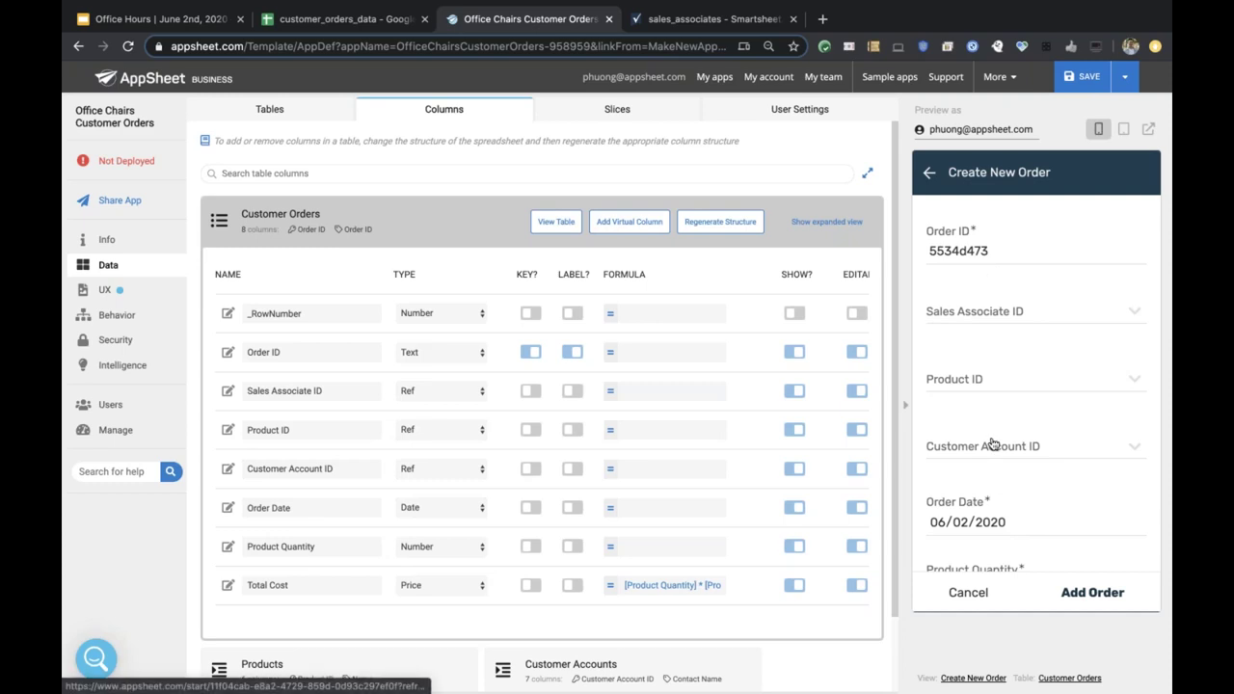
{"action": "scroll", "coordinate": [994, 444], "scroll_direction": "down", "scroll_amount": 1}
{"action": "scroll", "coordinate": [995, 395], "scroll_direction": "up", "scroll_amount": 1}
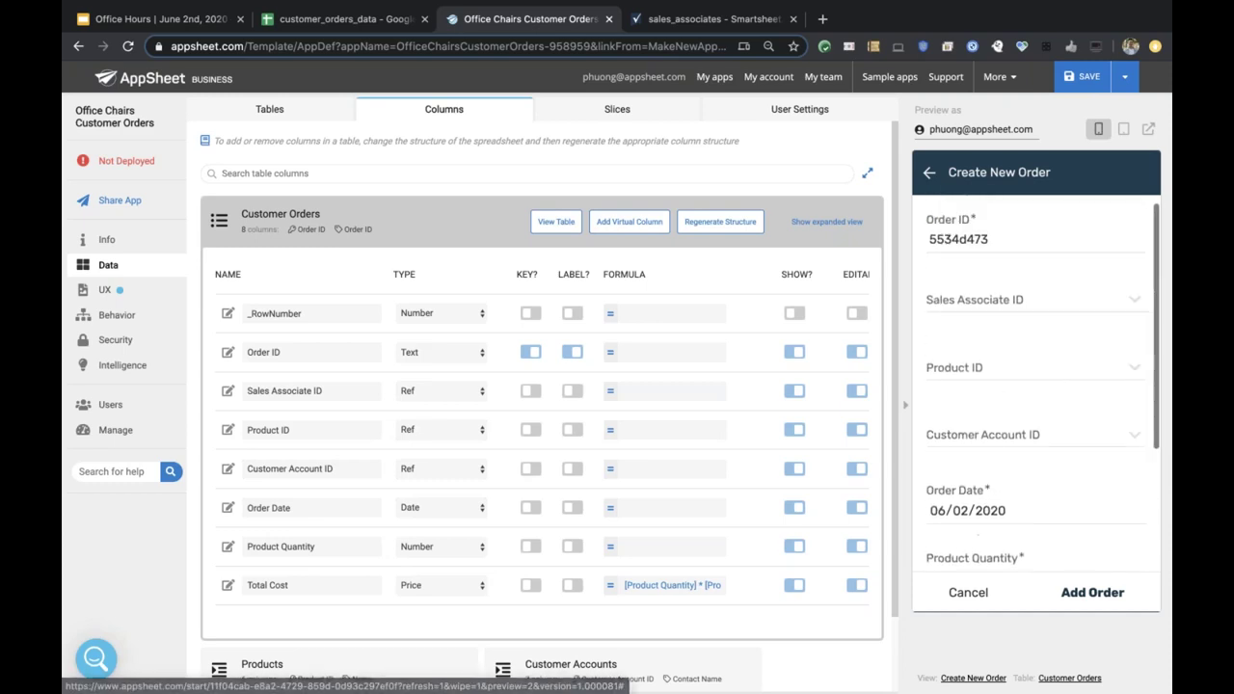
{"action": "scroll", "coordinate": [540, 391], "scroll_direction": "right", "scroll_amount": 1}
{"action": "scroll", "coordinate": [541, 390], "scroll_direction": "right", "scroll_amount": 5}
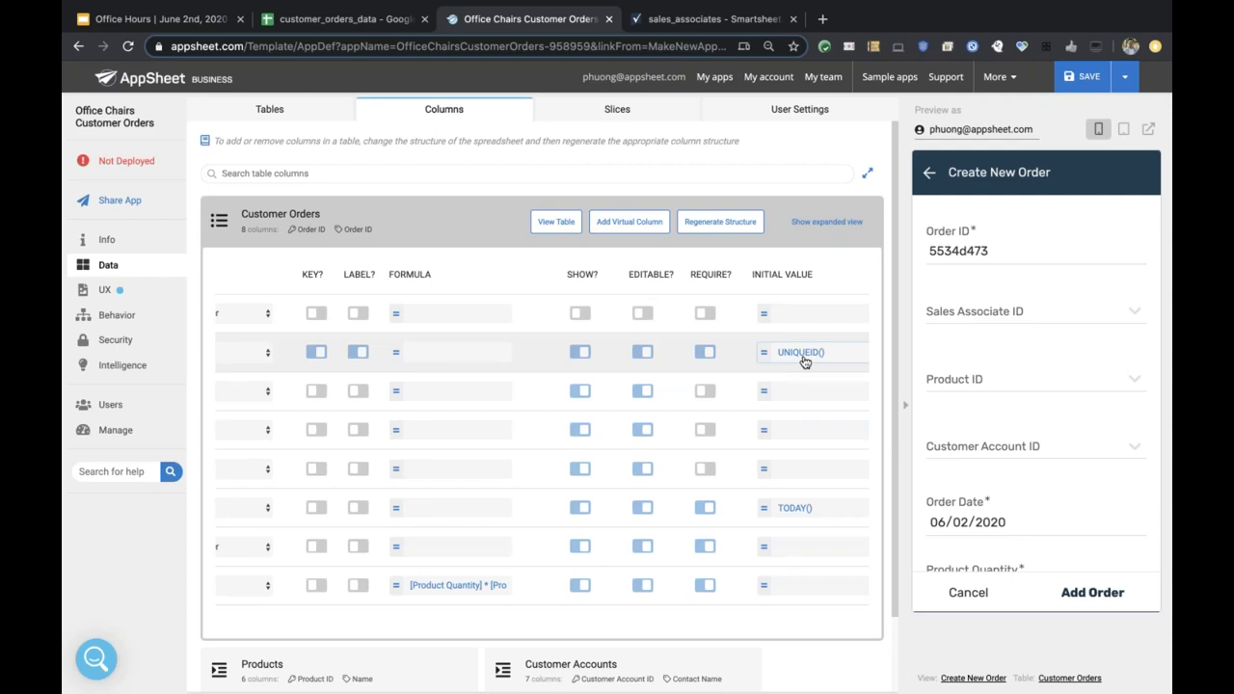
{"action": "scroll", "coordinate": [805, 361], "scroll_direction": "left", "scroll_amount": 5}
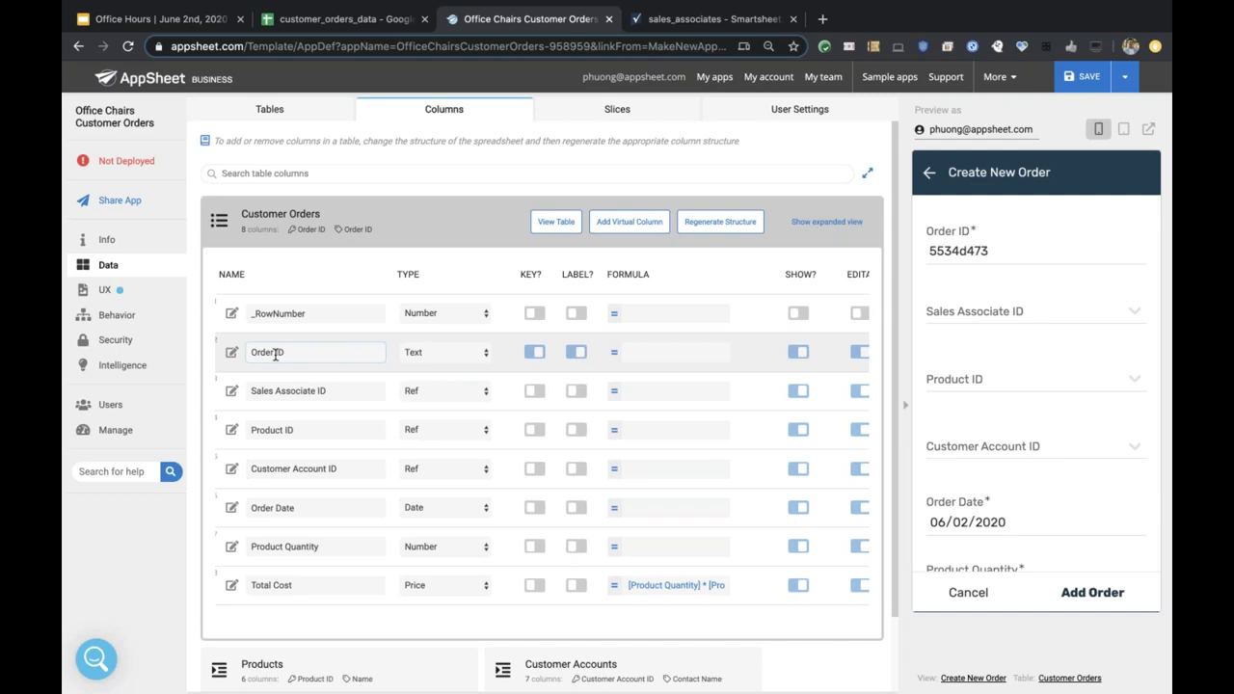
{"action": "scroll", "coordinate": [826, 338], "scroll_direction": "right", "scroll_amount": 3}
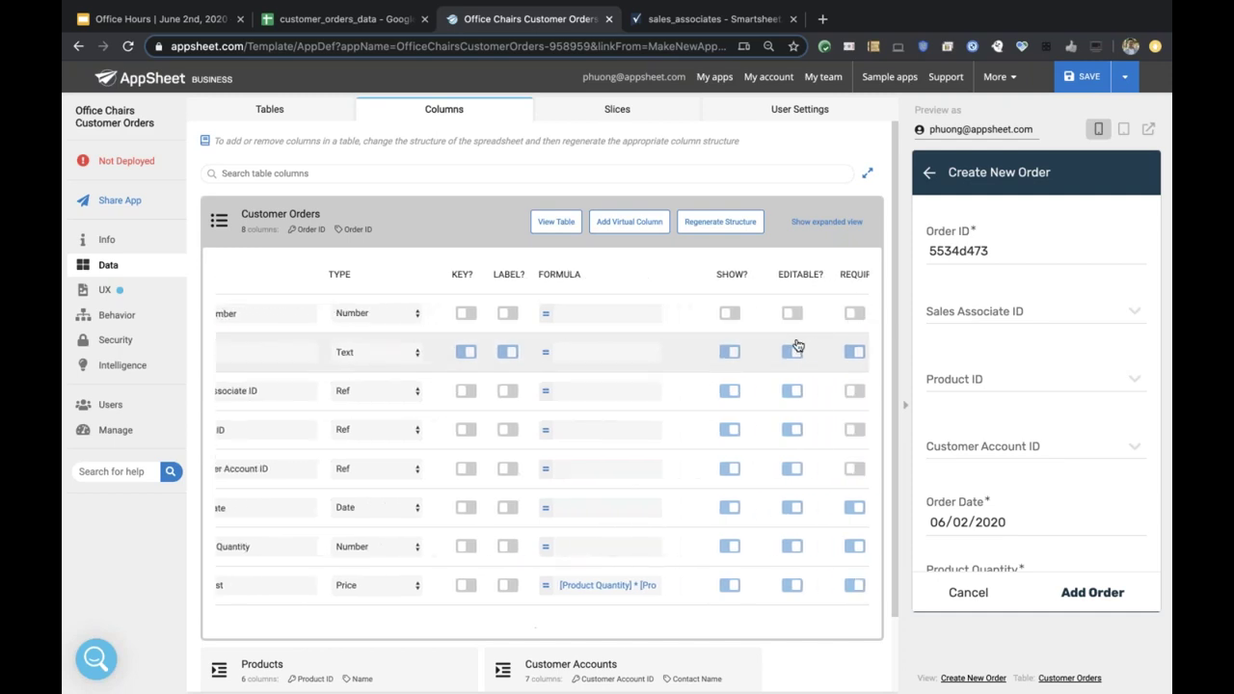
{"action": "scroll", "coordinate": [797, 345], "scroll_direction": "right", "scroll_amount": 5}
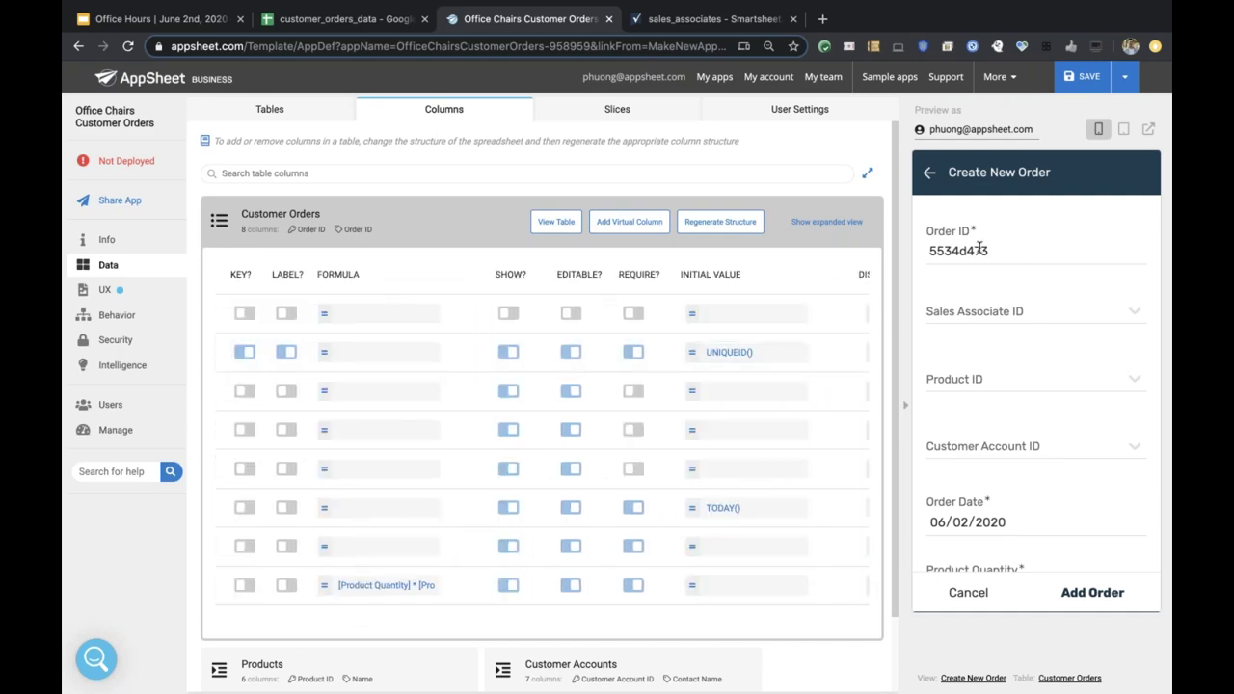
{"action": "double_click", "coordinate": [979, 248]}
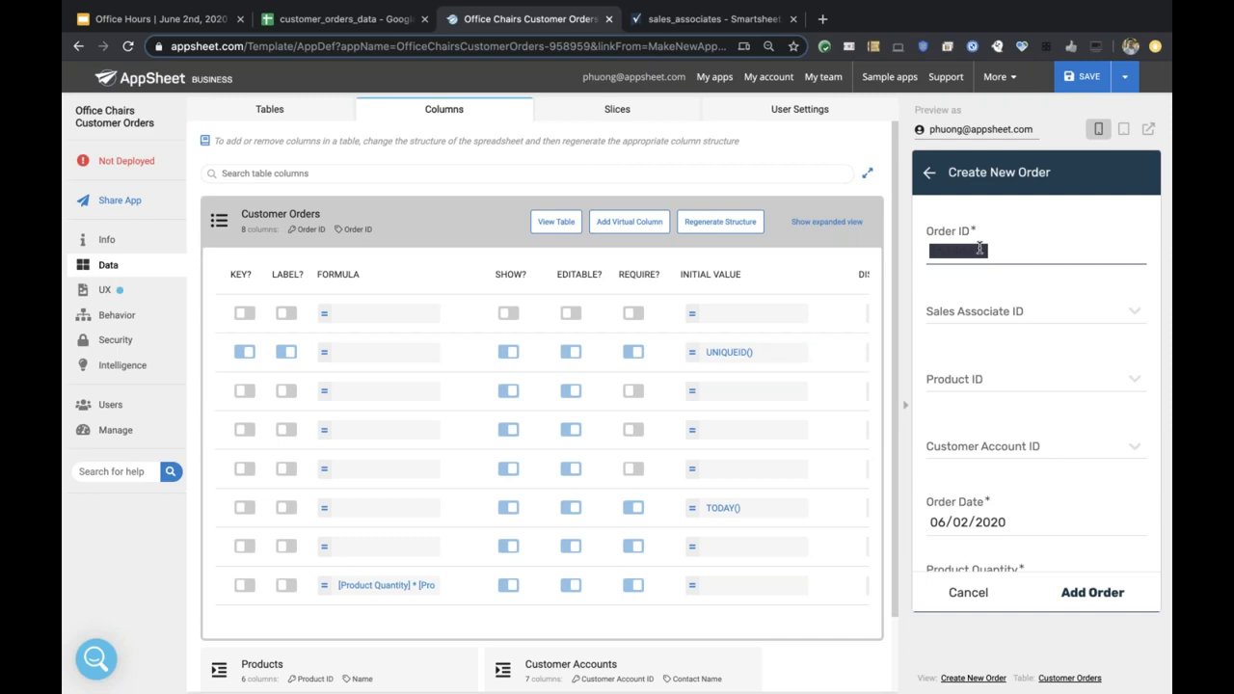
{"action": "left_click", "coordinate": [990, 357]}
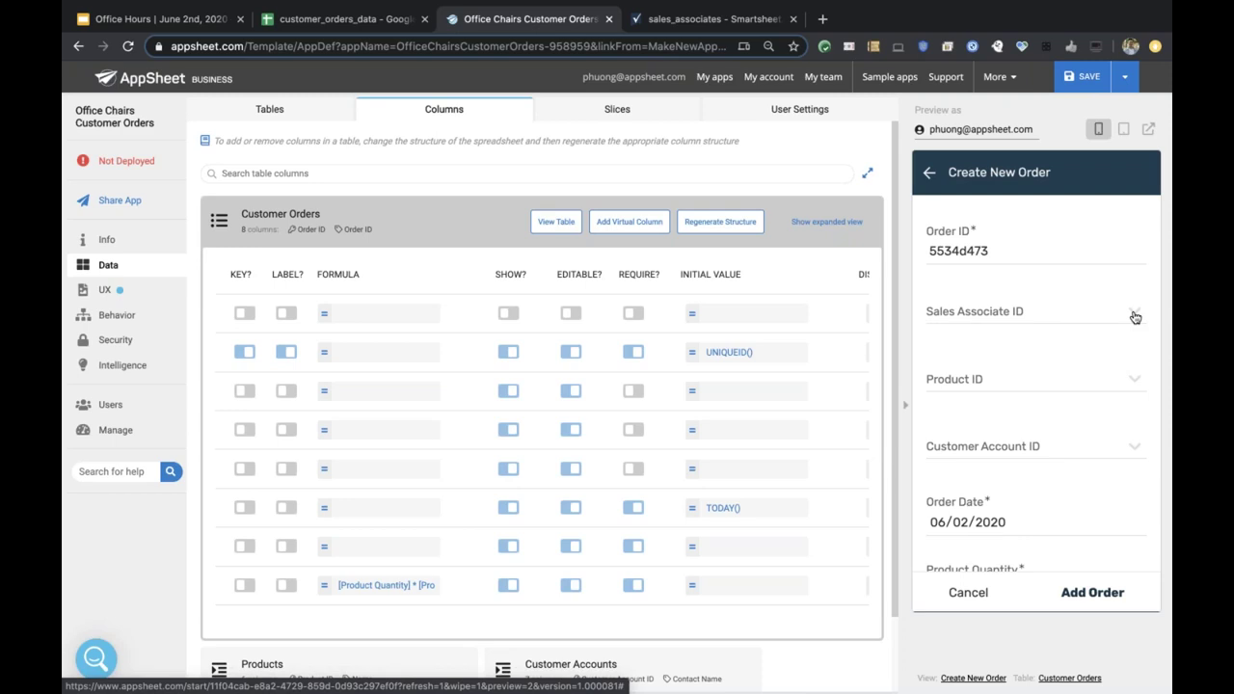
Fill the new order with a sales associate, the Branch Ergonomic Chair and a customer account.
{"action": "left_click", "coordinate": [1135, 318]}
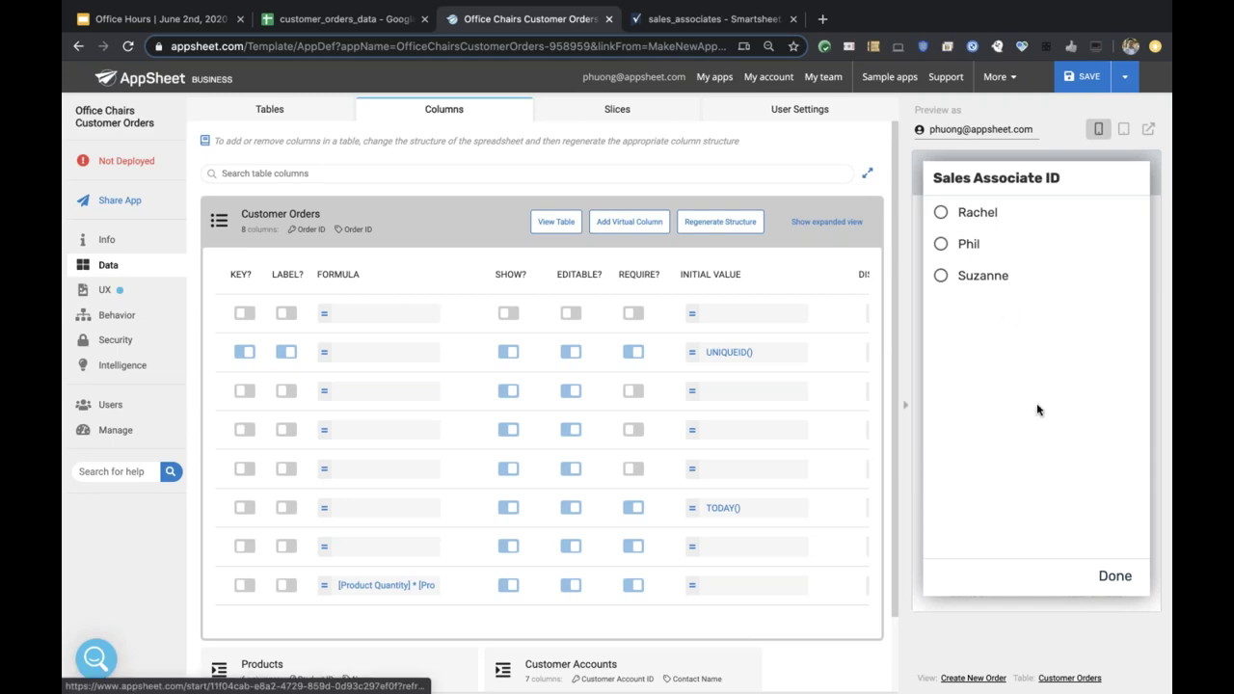
{"action": "left_click", "coordinate": [1131, 578]}
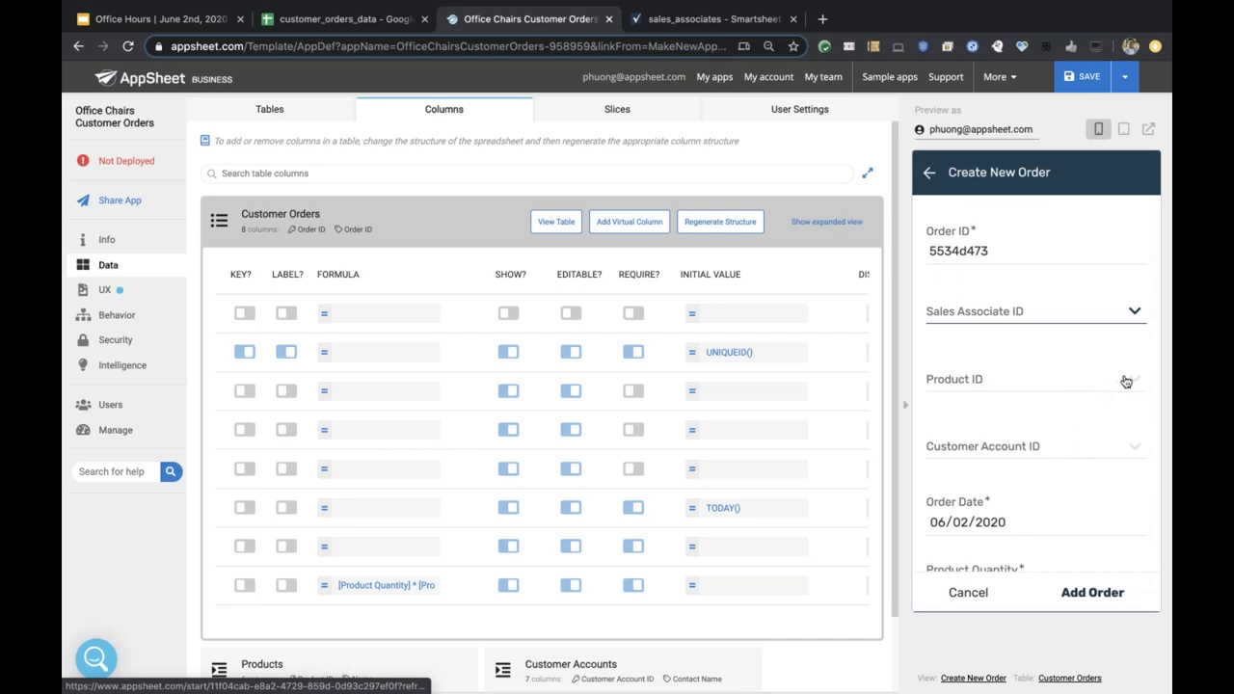
{"action": "left_click", "coordinate": [1131, 383]}
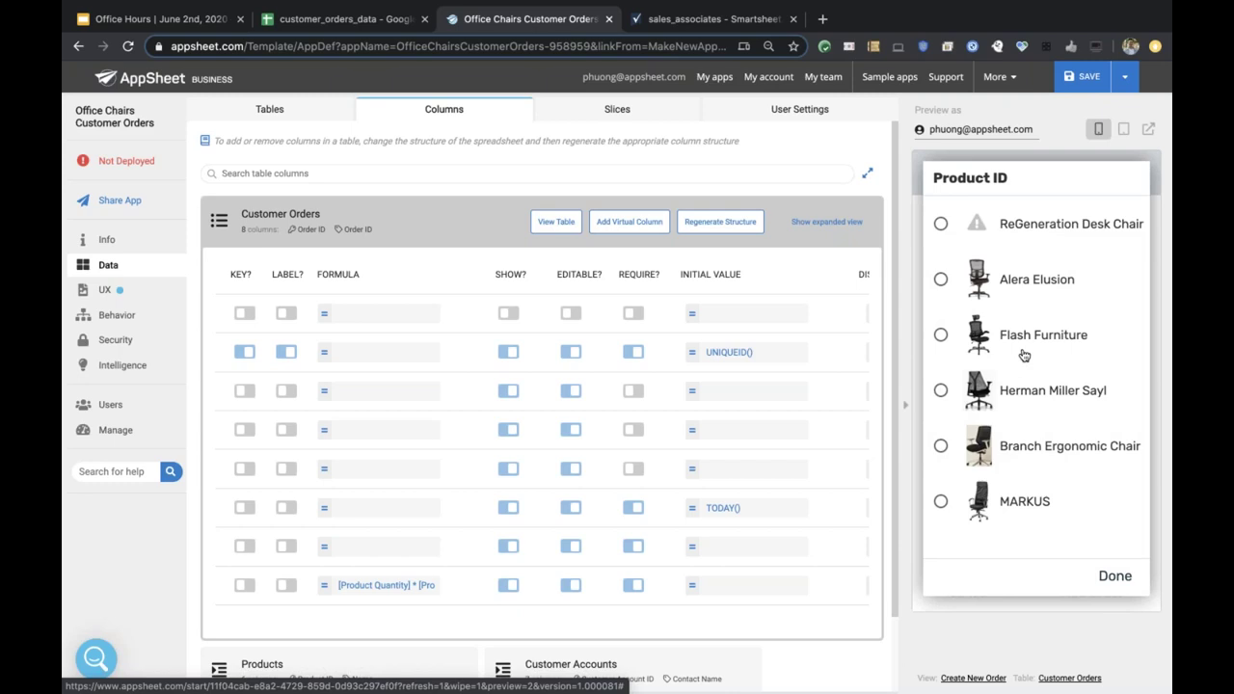
{"action": "left_click", "coordinate": [1115, 577]}
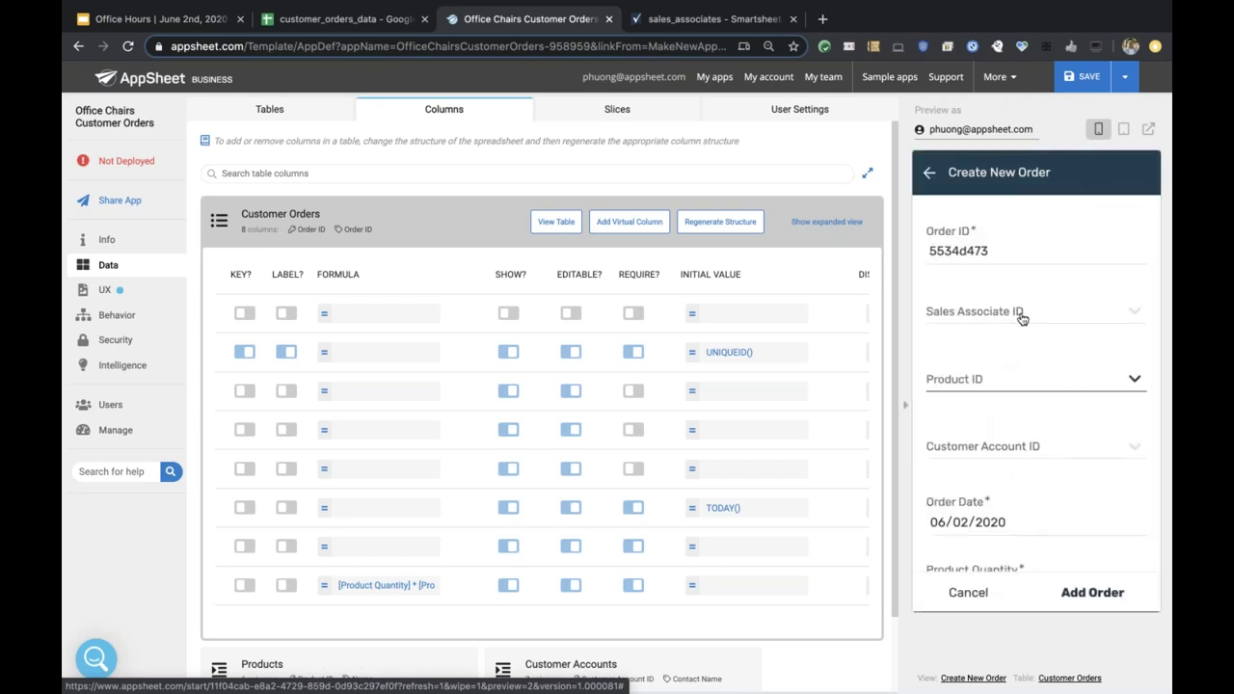
{"action": "left_click", "coordinate": [1022, 319]}
{"action": "left_click", "coordinate": [970, 248]}
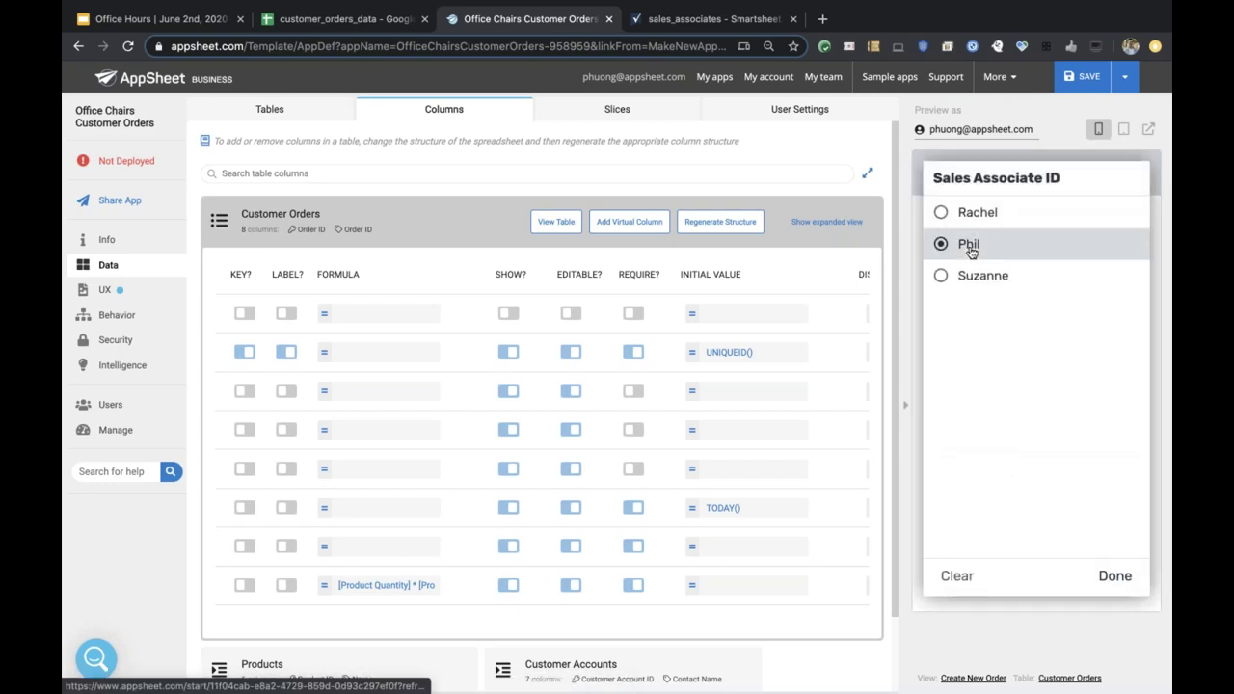
{"action": "left_click", "coordinate": [1056, 359]}
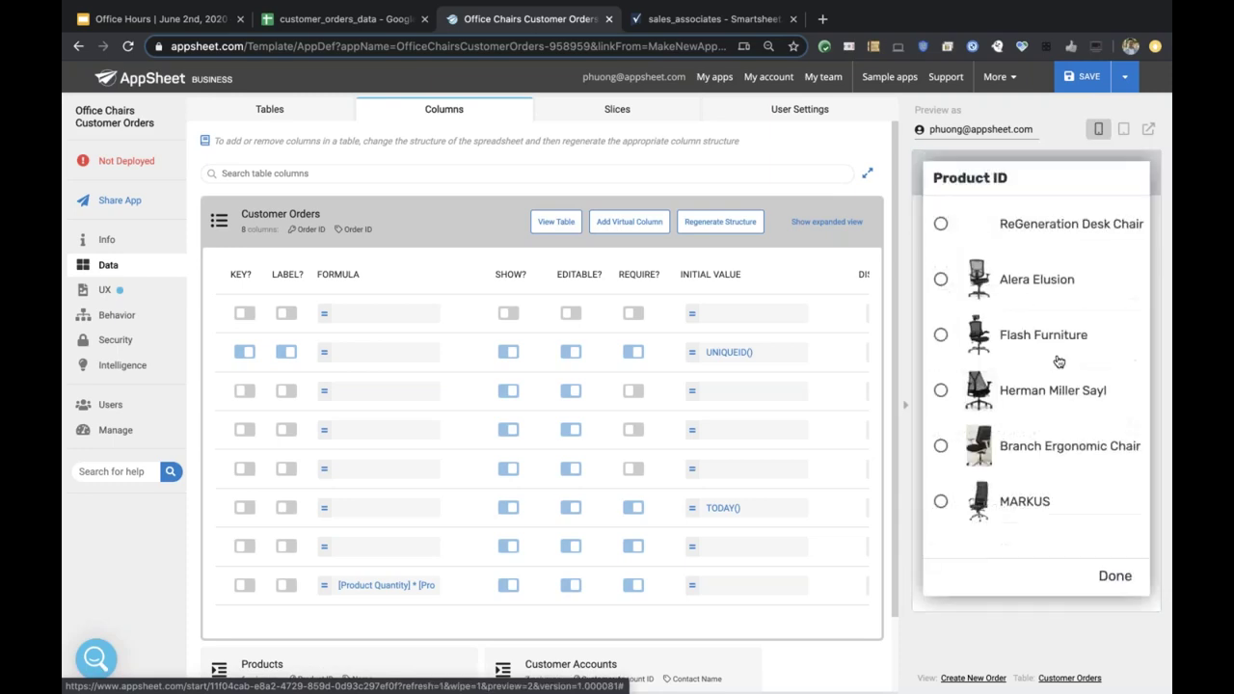
{"action": "left_click", "coordinate": [1008, 461]}
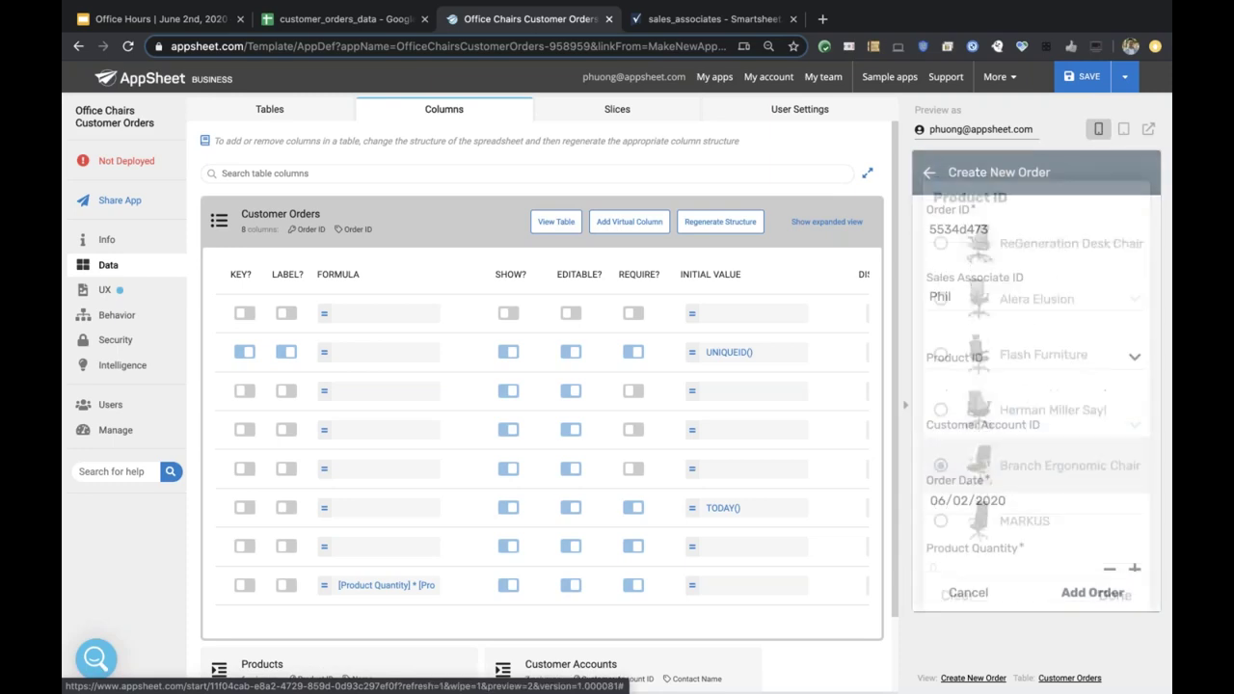
{"action": "left_click", "coordinate": [1037, 439]}
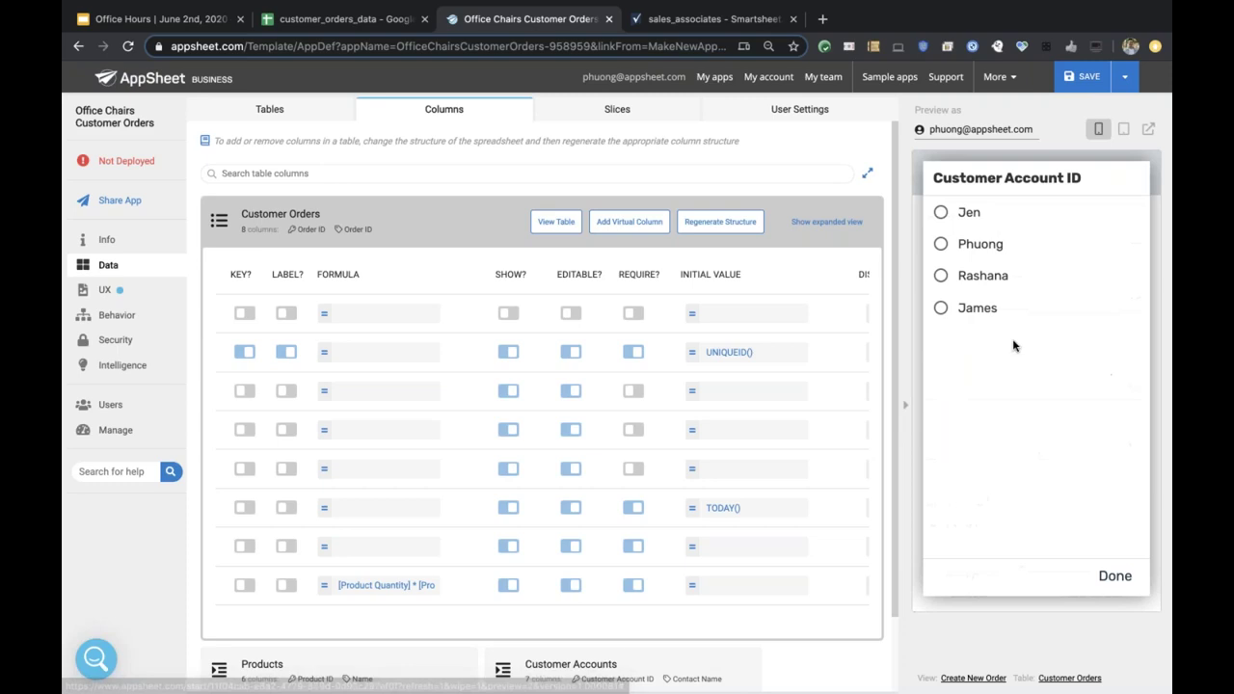
{"action": "left_click", "coordinate": [997, 254]}
Raise Product Quantity to 3, giving a Total Cost of $837.00.
{"action": "scroll", "coordinate": [1037, 386], "scroll_direction": "down", "scroll_amount": 1}
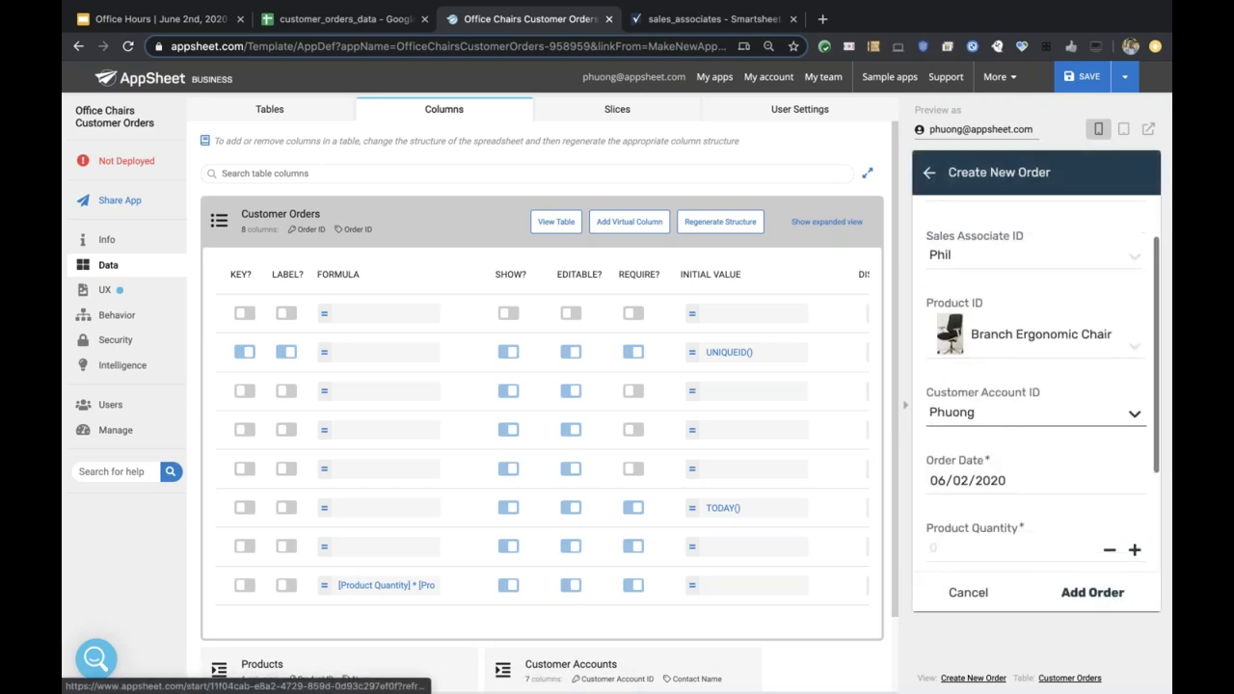
{"action": "scroll", "coordinate": [997, 434], "scroll_direction": "down", "scroll_amount": 3}
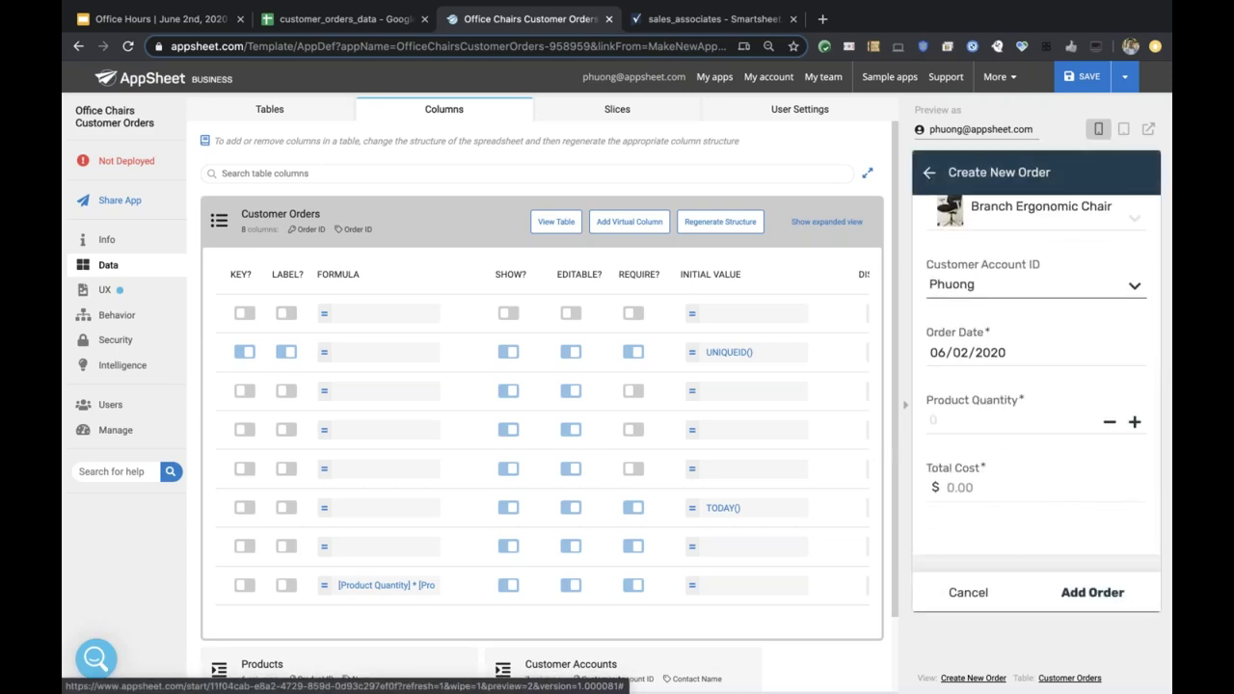
{"action": "scroll", "coordinate": [977, 454], "scroll_direction": "down", "scroll_amount": 1}
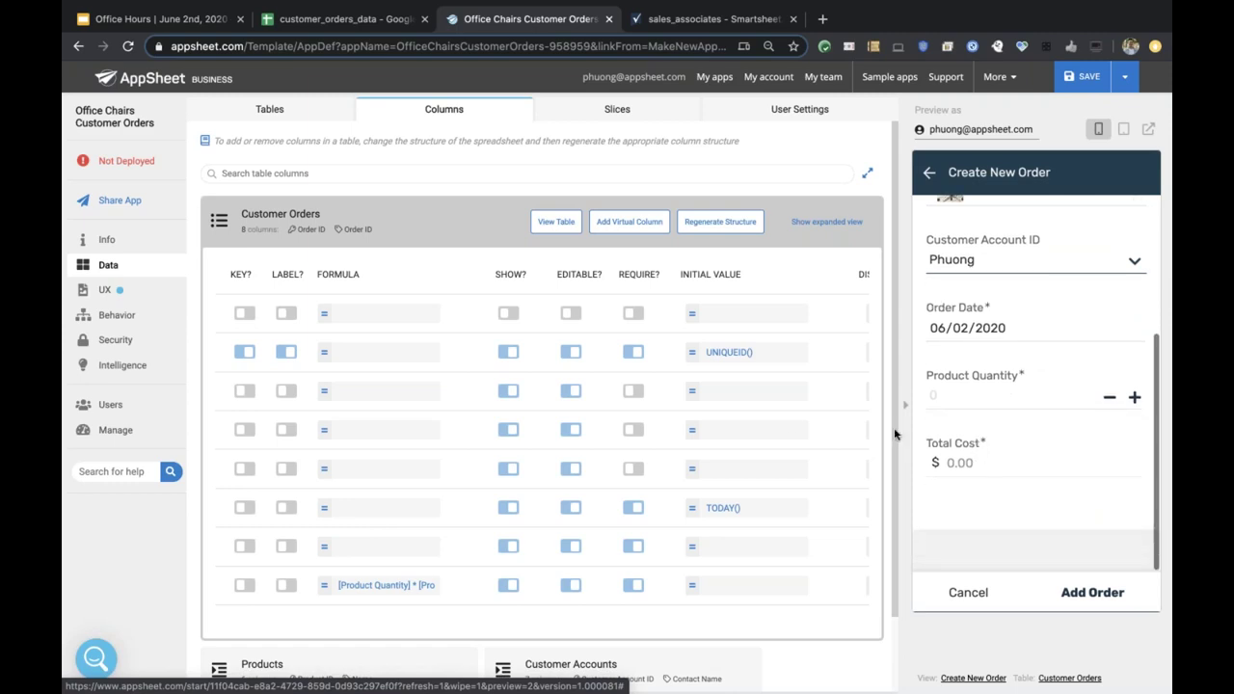
{"action": "left_click", "coordinate": [1133, 398]}
{"action": "left_click", "coordinate": [1133, 399]}
{"action": "left_click", "coordinate": [1133, 398]}
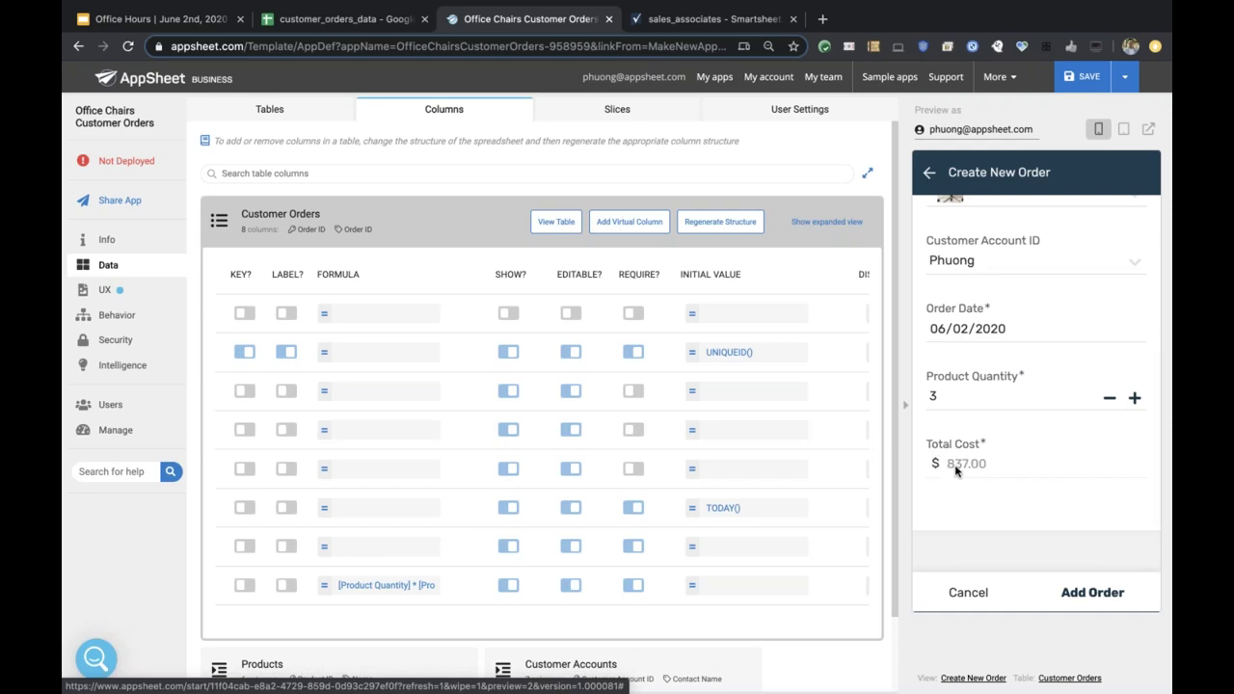
Open the Total Cost formula [Product Quantity] * [Product ID].[Price] and check Price on the schema slide.
{"action": "scroll", "coordinate": [782, 469], "scroll_direction": "down", "scroll_amount": 1}
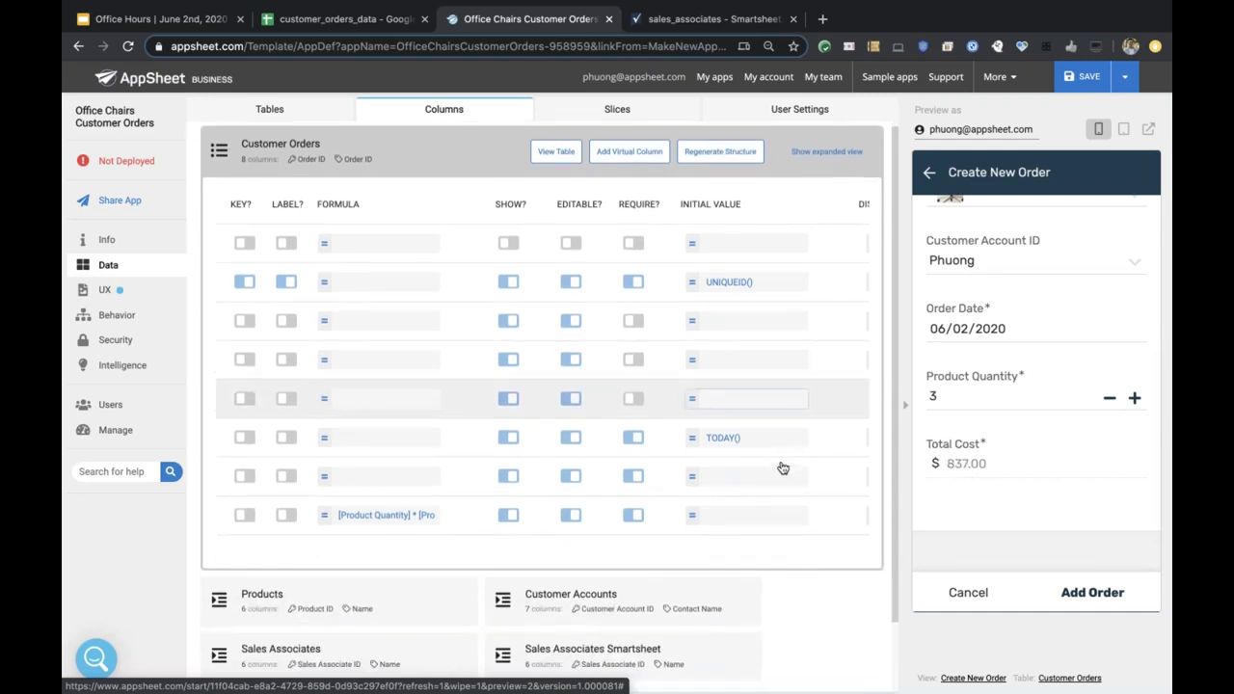
{"action": "scroll", "coordinate": [697, 495], "scroll_direction": "left", "scroll_amount": 3}
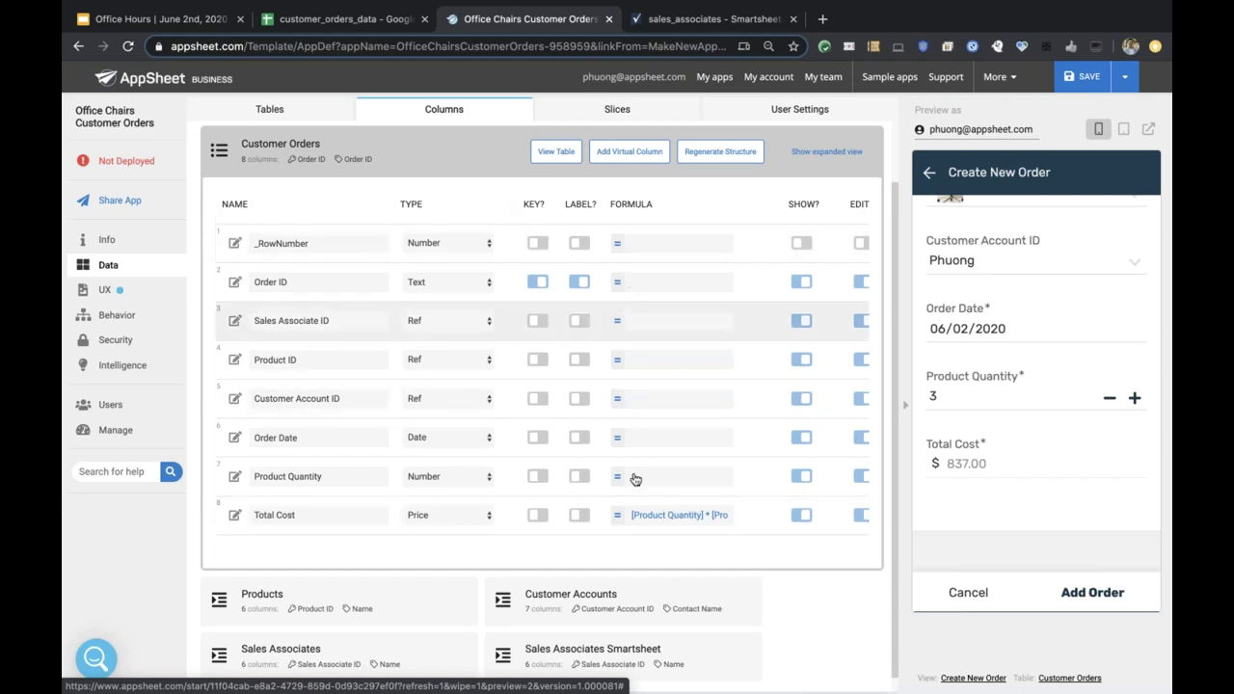
{"action": "left_click", "coordinate": [675, 521]}
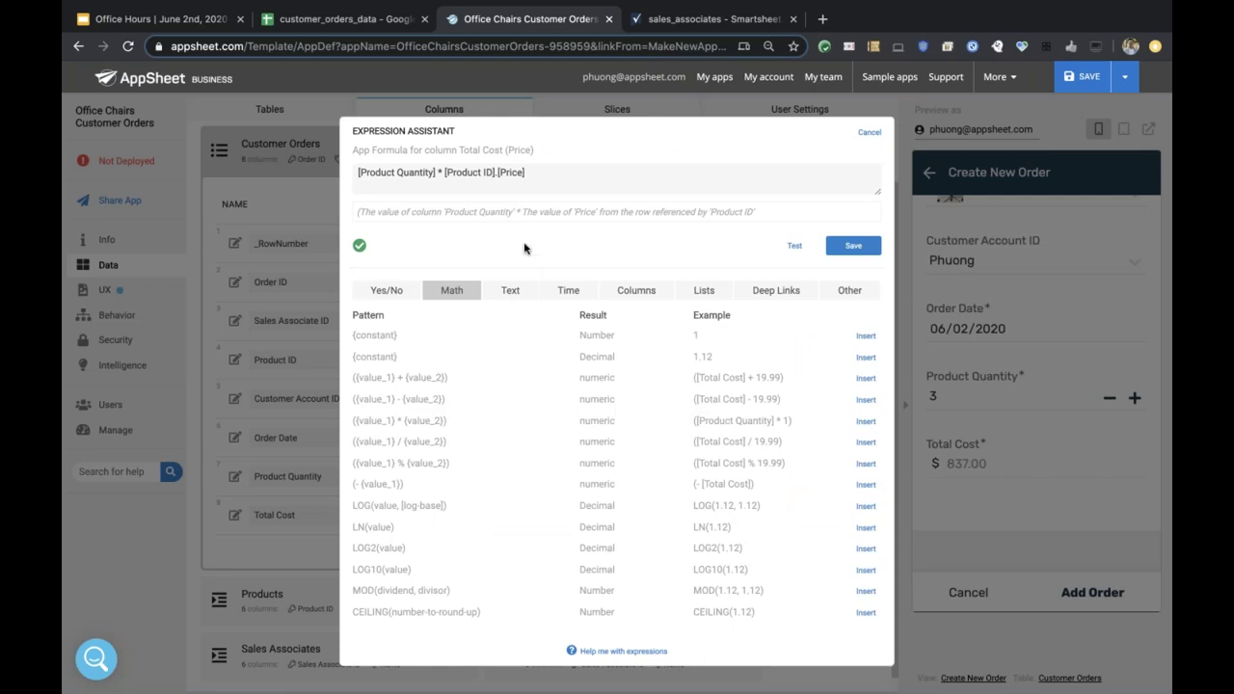
{"action": "left_click", "coordinate": [434, 177]}
{"action": "left_click", "coordinate": [155, 18]}
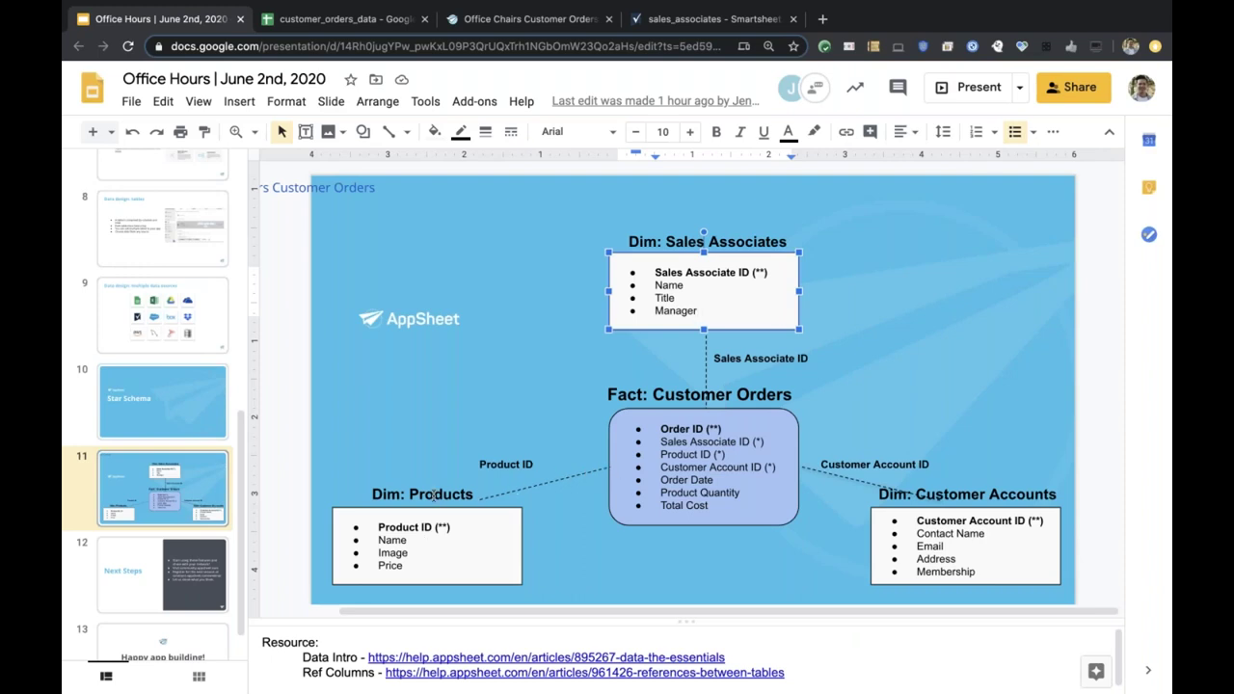
{"action": "double_click", "coordinate": [388, 564]}
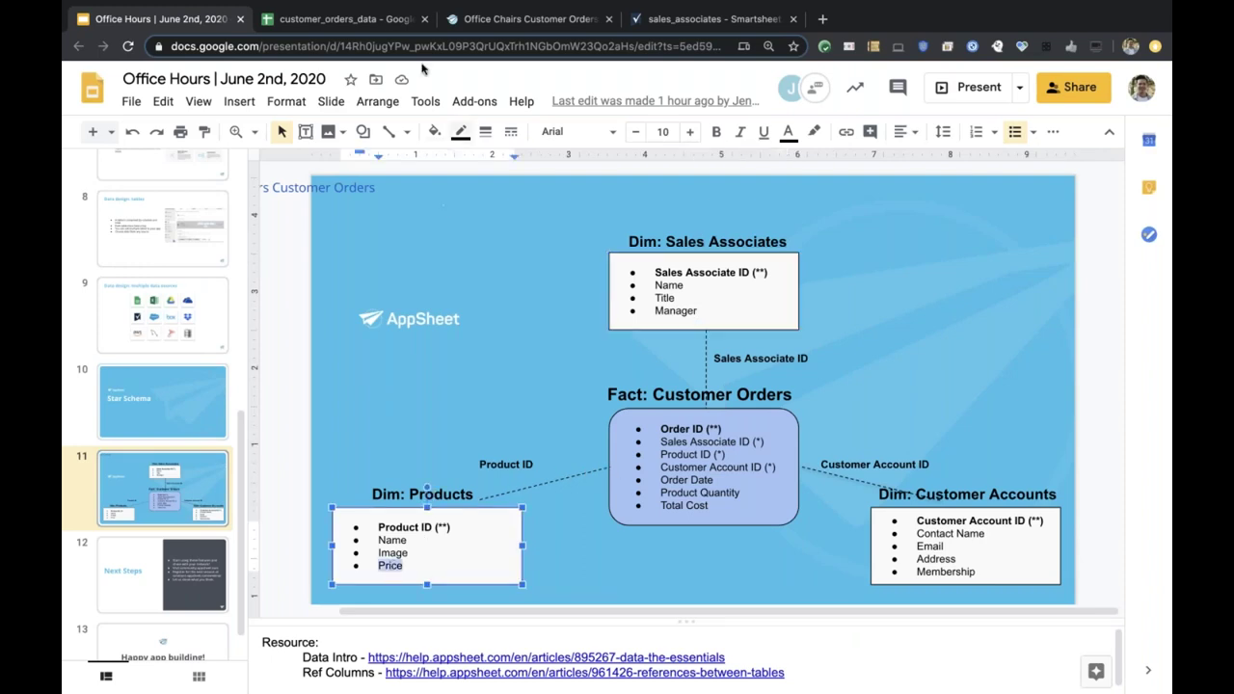
{"action": "left_click", "coordinate": [376, 22]}
{"action": "left_click", "coordinate": [526, 24]}
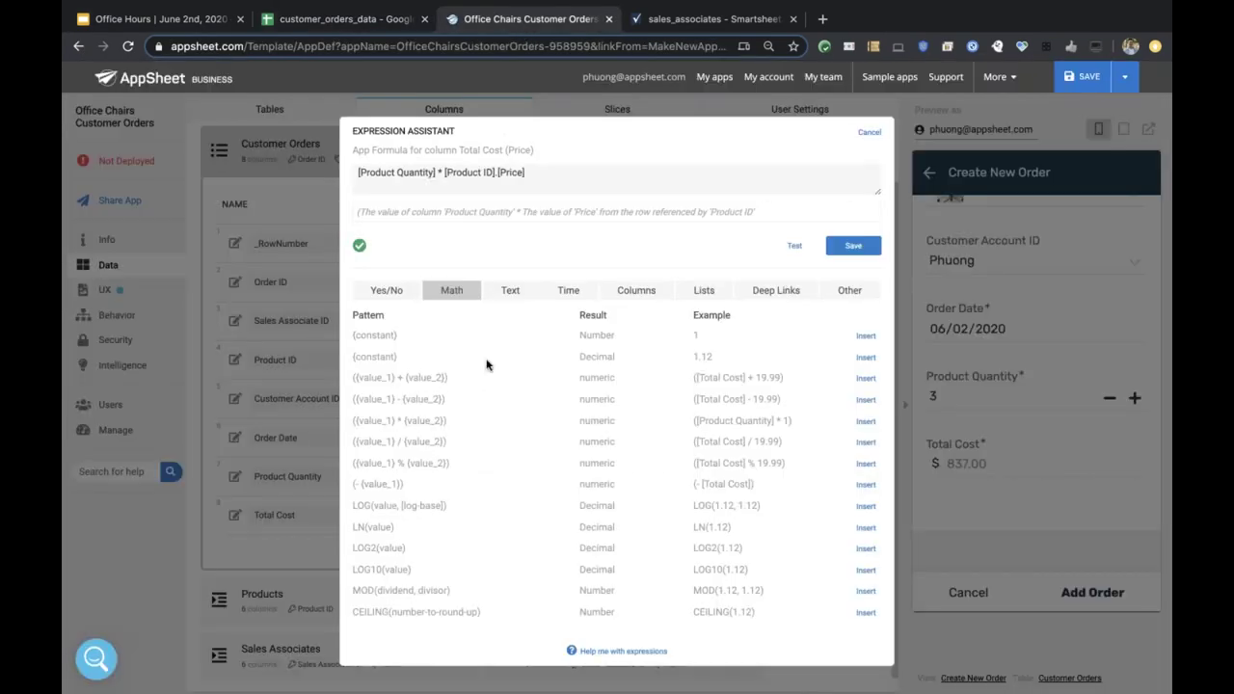
{"action": "left_click", "coordinate": [474, 177]}
Cancel the formula editor and add the 3-chair Branch Ergonomic Chair order at $837.00.
{"action": "left_click", "coordinate": [871, 133]}
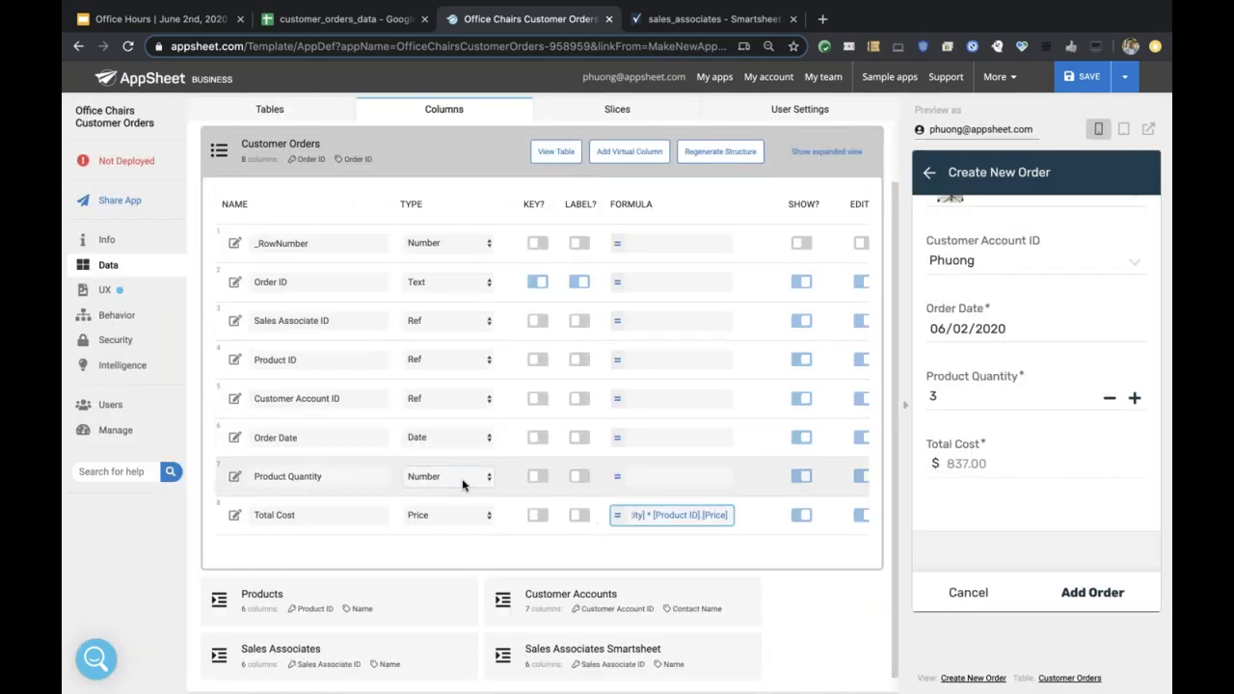
{"action": "scroll", "coordinate": [462, 478], "scroll_direction": "down", "scroll_amount": 1}
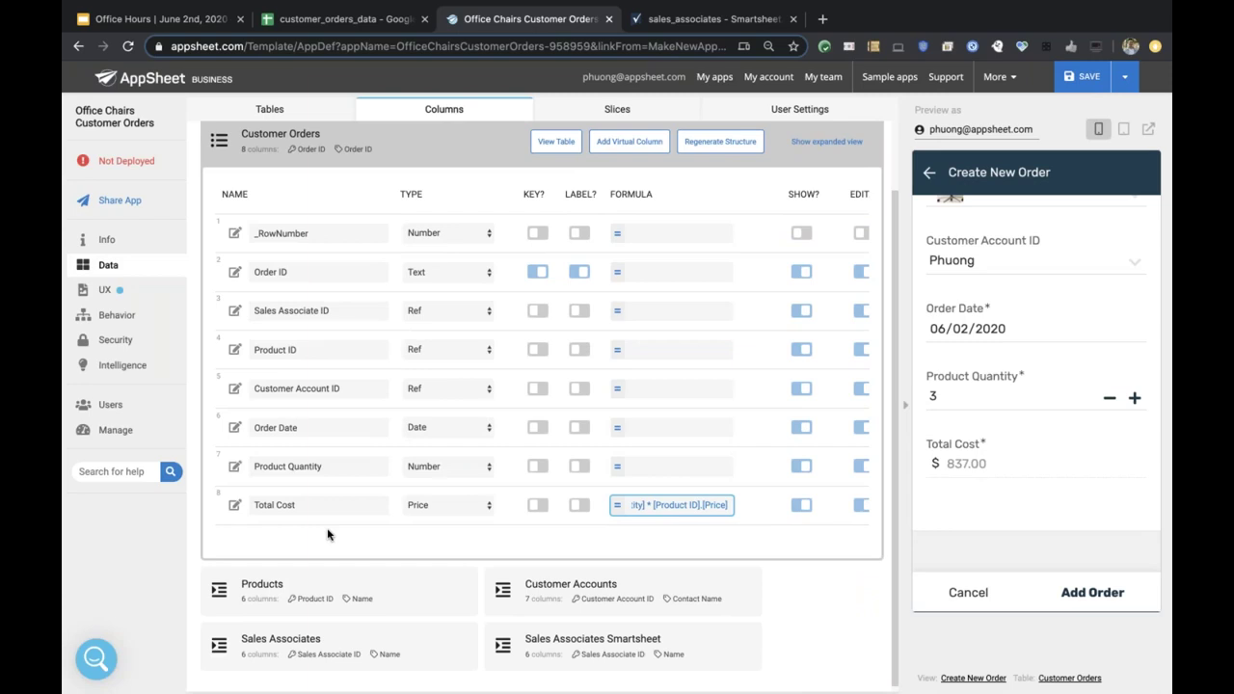
{"action": "scroll", "coordinate": [327, 536], "scroll_direction": "up", "scroll_amount": 1}
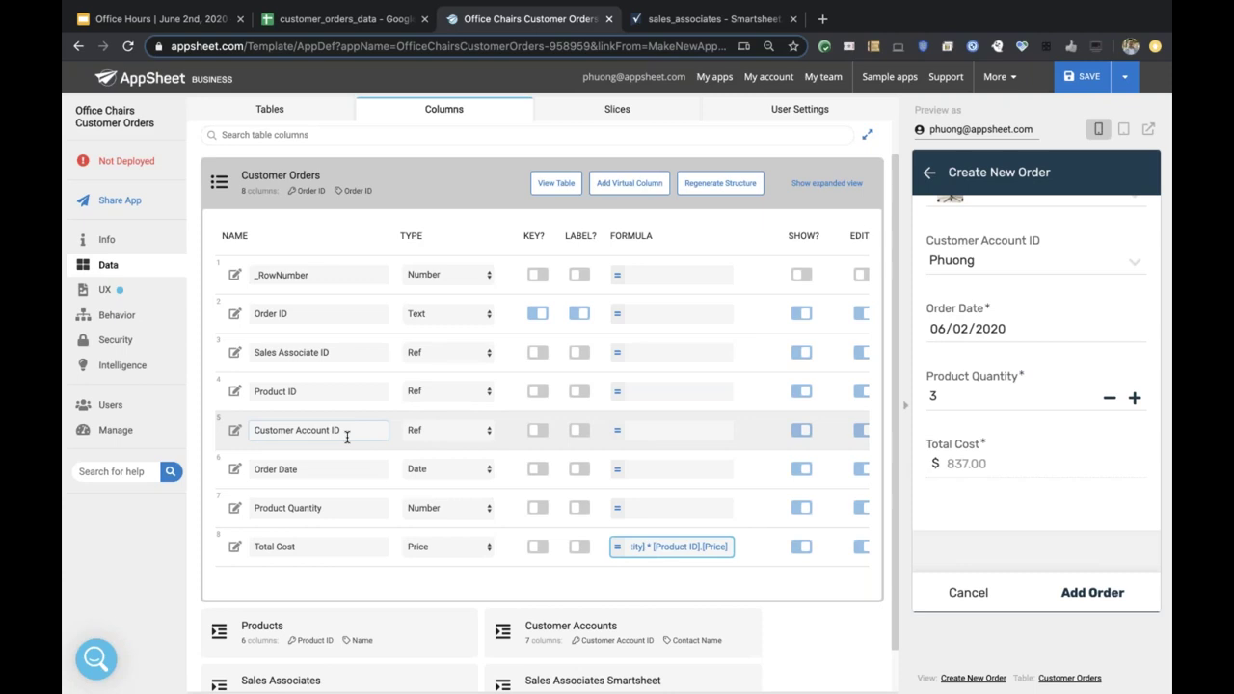
{"action": "left_click", "coordinate": [1101, 596]}
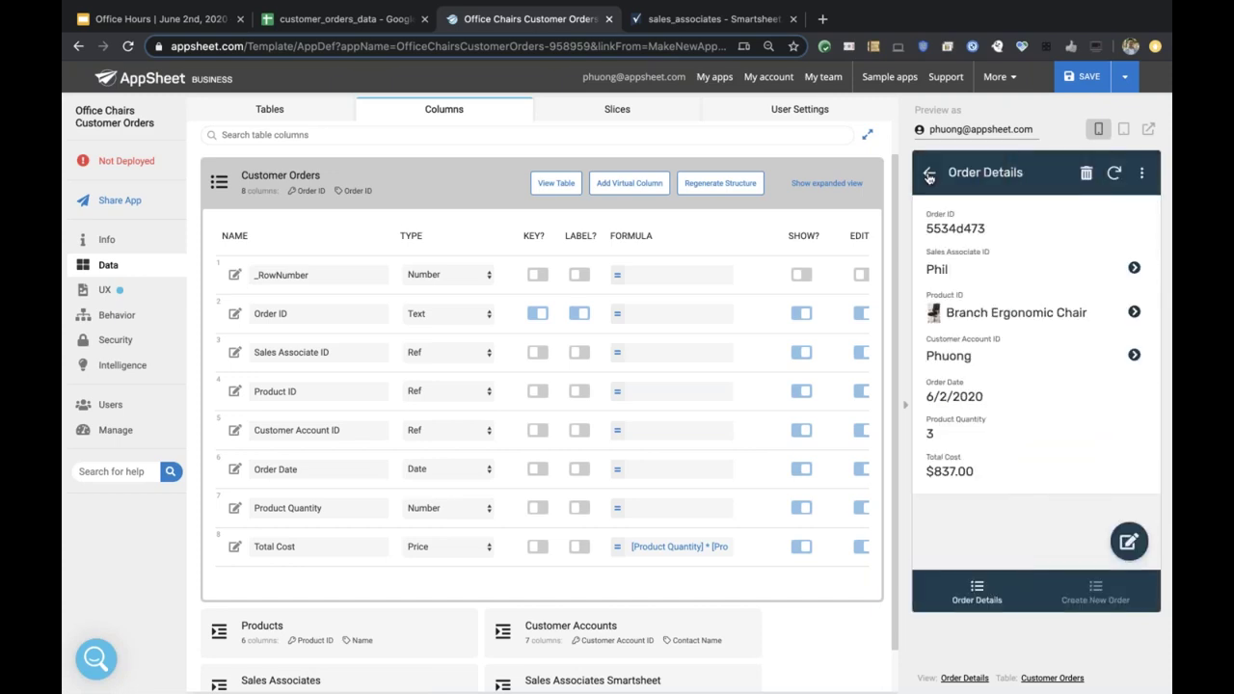
{"action": "left_click", "coordinate": [929, 177]}
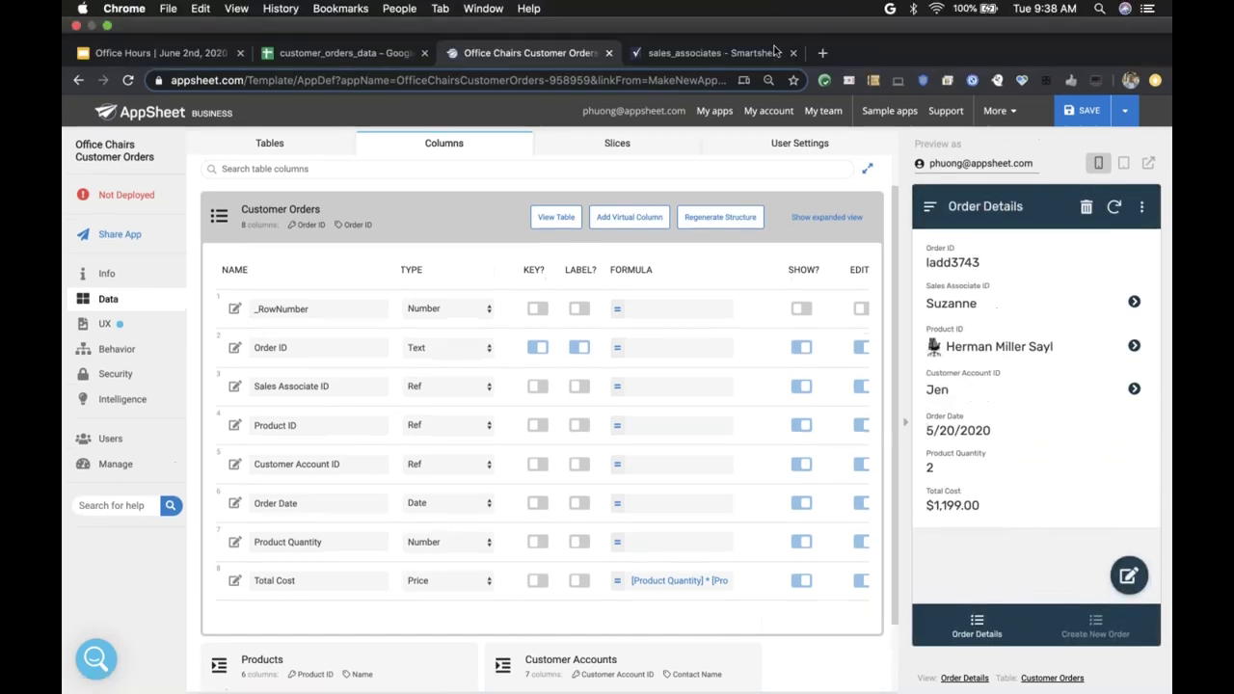
Collapse the Customer Orders columns and view the Sales Associates sheet of customer_orders_data.
{"action": "left_click", "coordinate": [490, 199]}
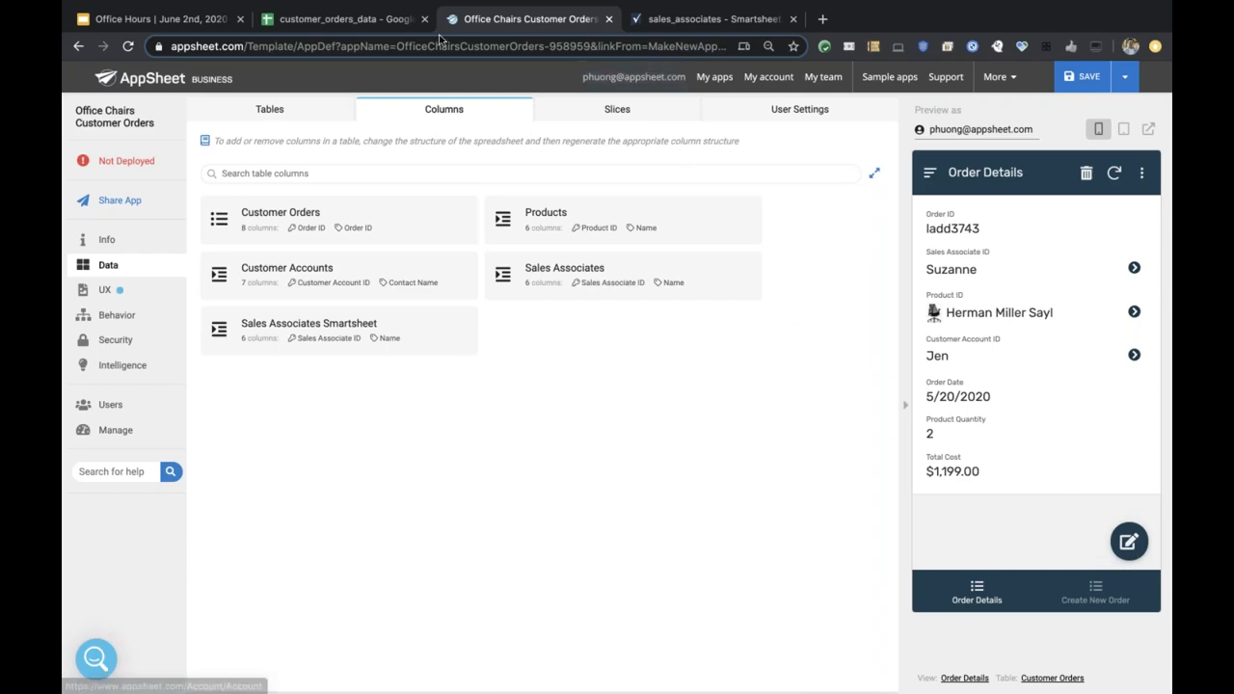
{"action": "left_click", "coordinate": [381, 21]}
{"action": "left_click", "coordinate": [613, 676]}
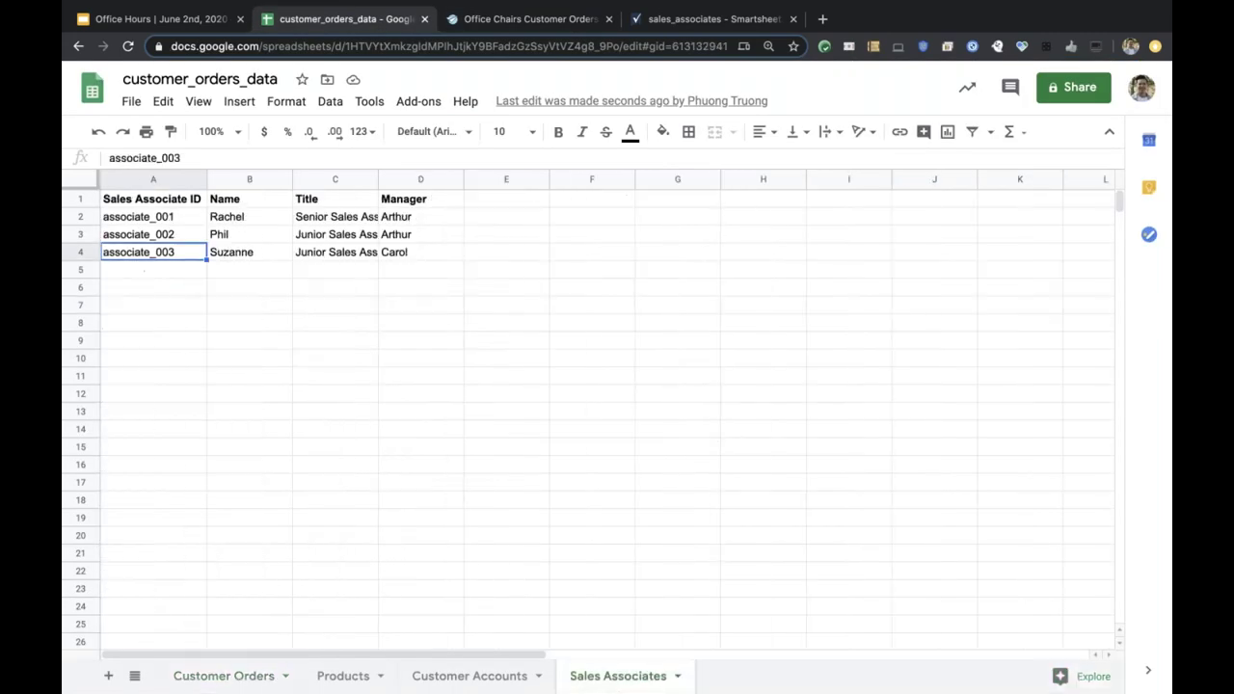
Check the associates' Title values against the sales_associates Smartsheet, then go back to AppSheet.
{"action": "left_click", "coordinate": [303, 238]}
{"action": "left_click", "coordinate": [375, 288]}
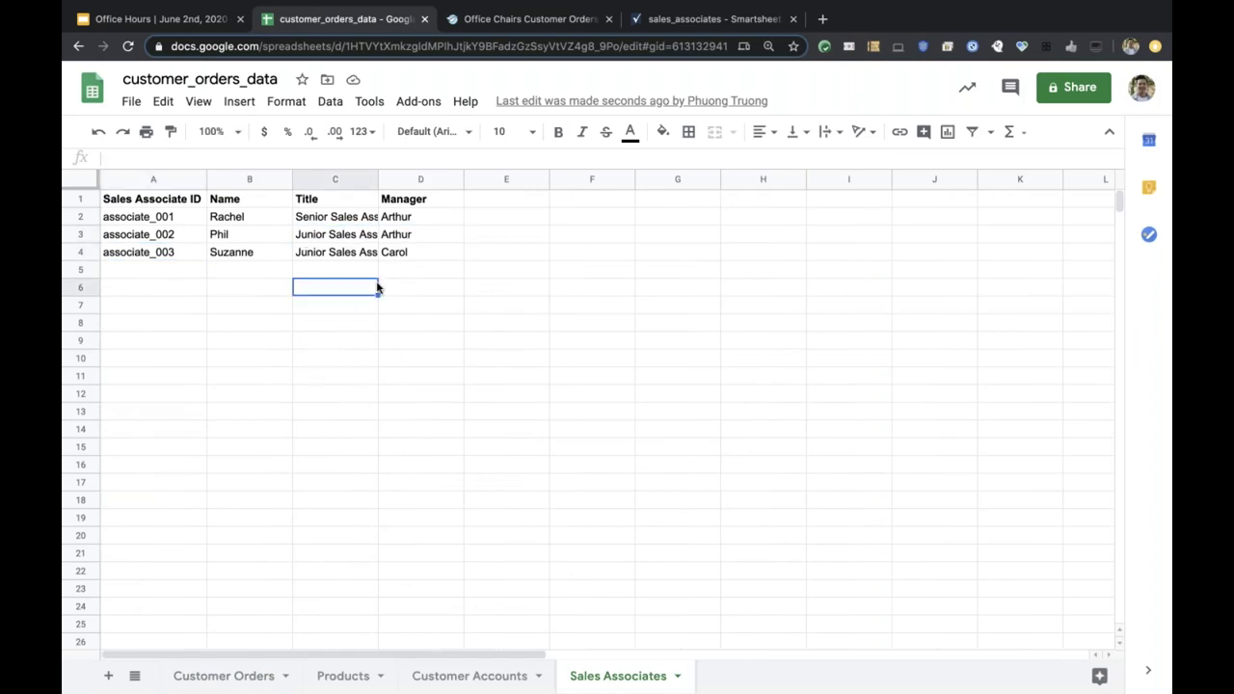
{"action": "left_click", "coordinate": [704, 20]}
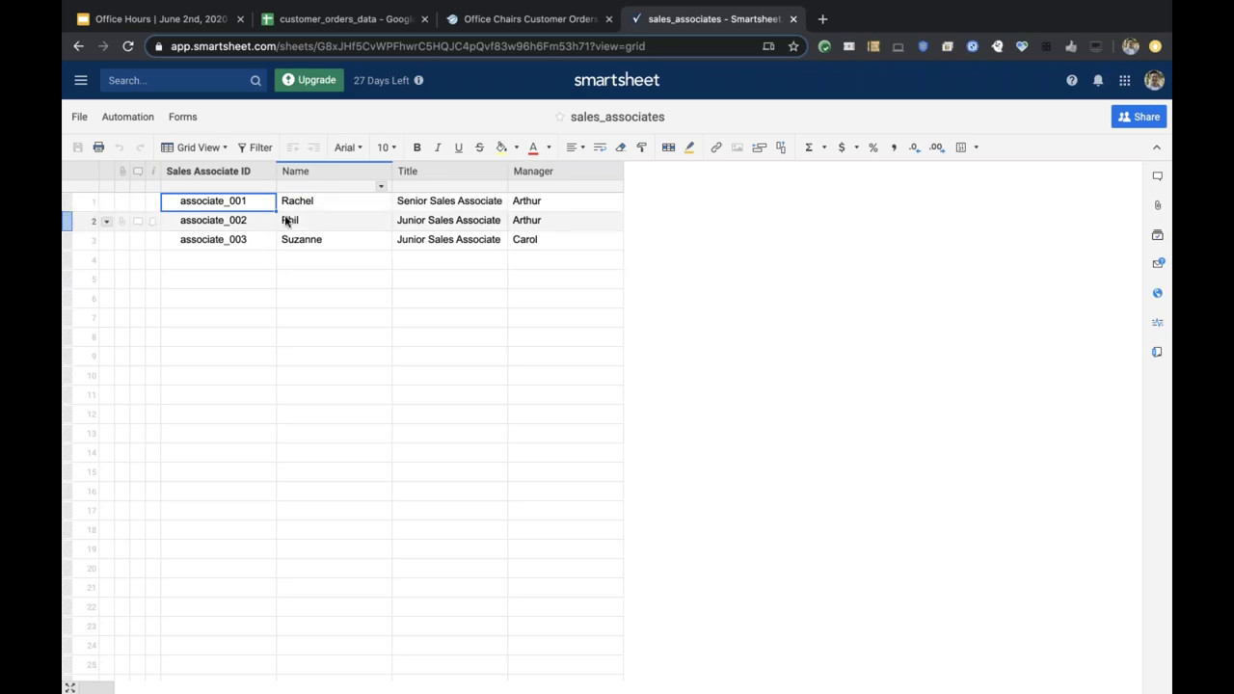
{"action": "left_click", "coordinate": [528, 19]}
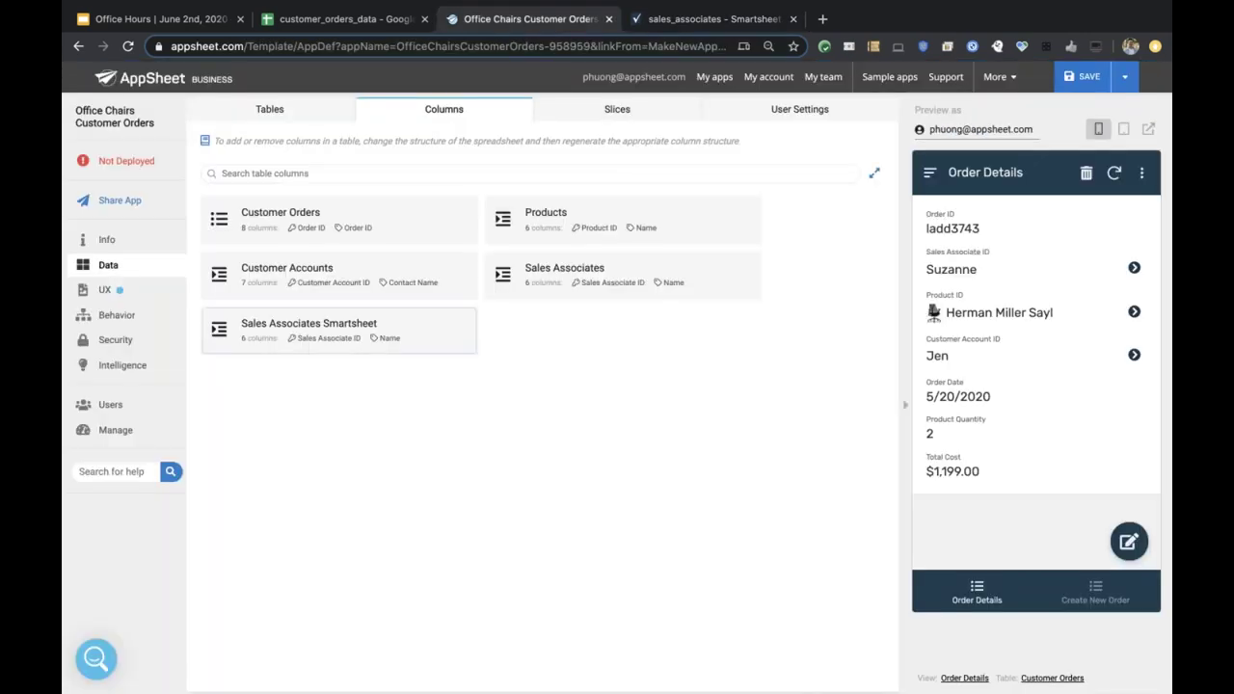
Set Sales Associate ID's source table to Sales Associates Smartsheet and confirm the column.
{"action": "left_click", "coordinate": [414, 237]}
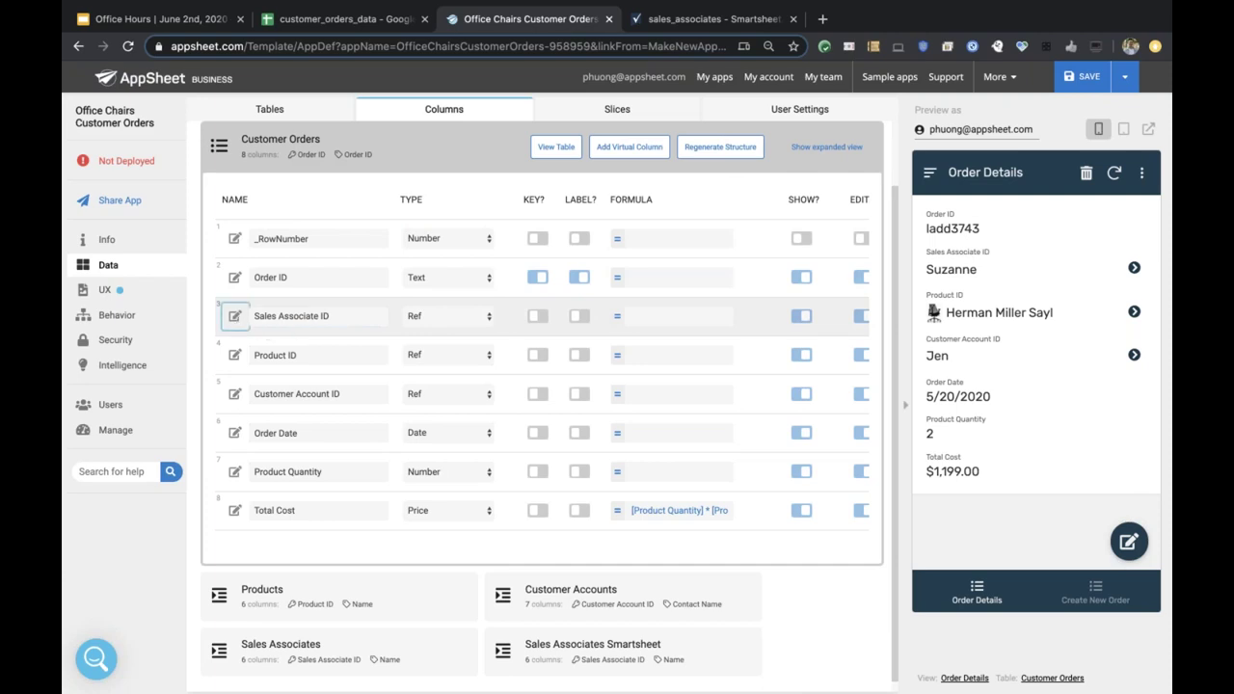
{"action": "left_click", "coordinate": [235, 322]}
{"action": "left_click", "coordinate": [565, 390]}
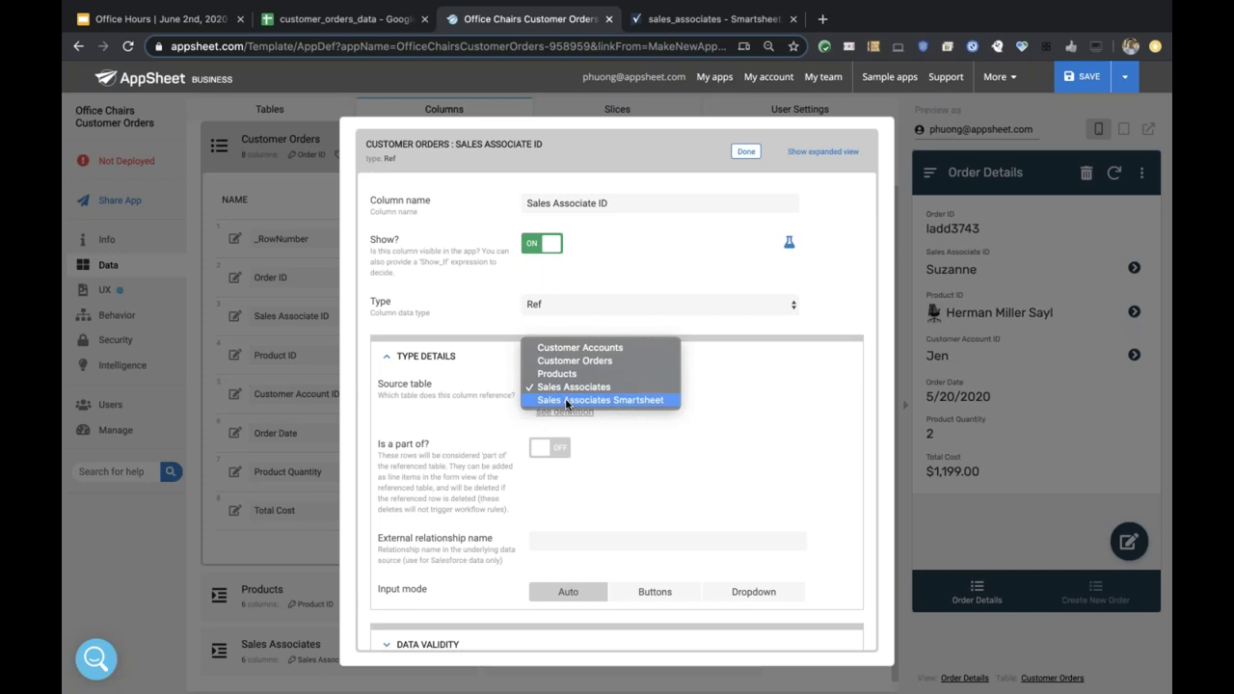
{"action": "left_click", "coordinate": [566, 403]}
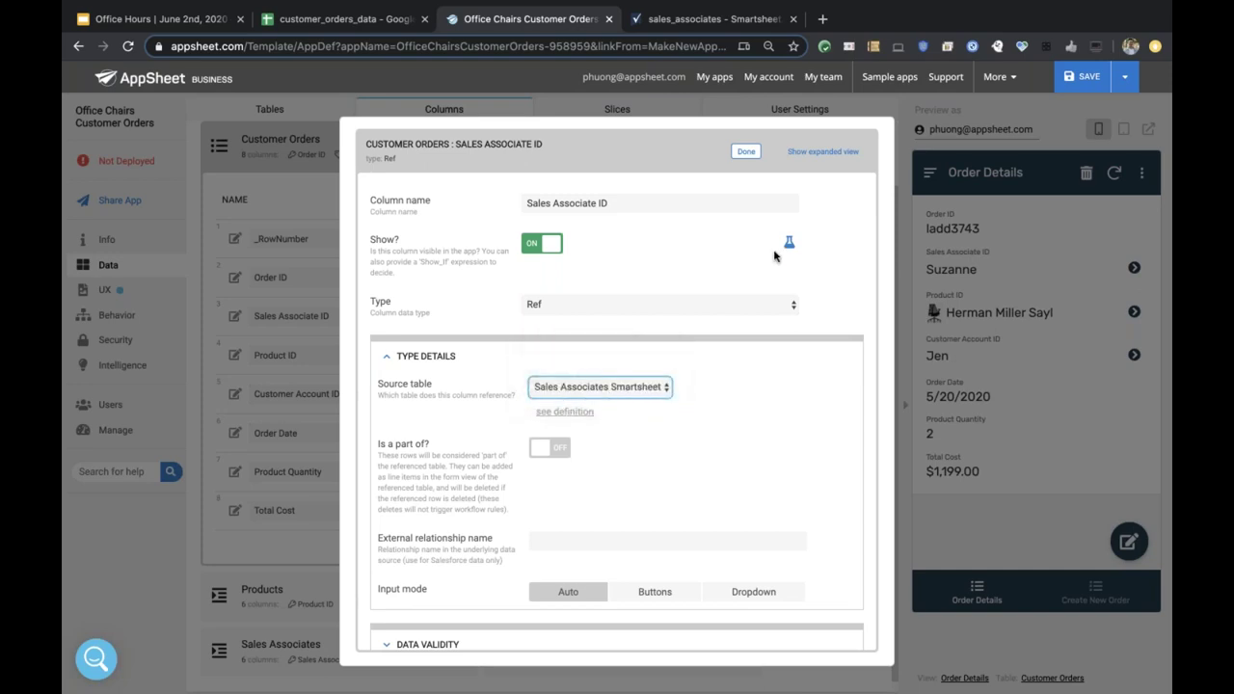
{"action": "left_click", "coordinate": [747, 152]}
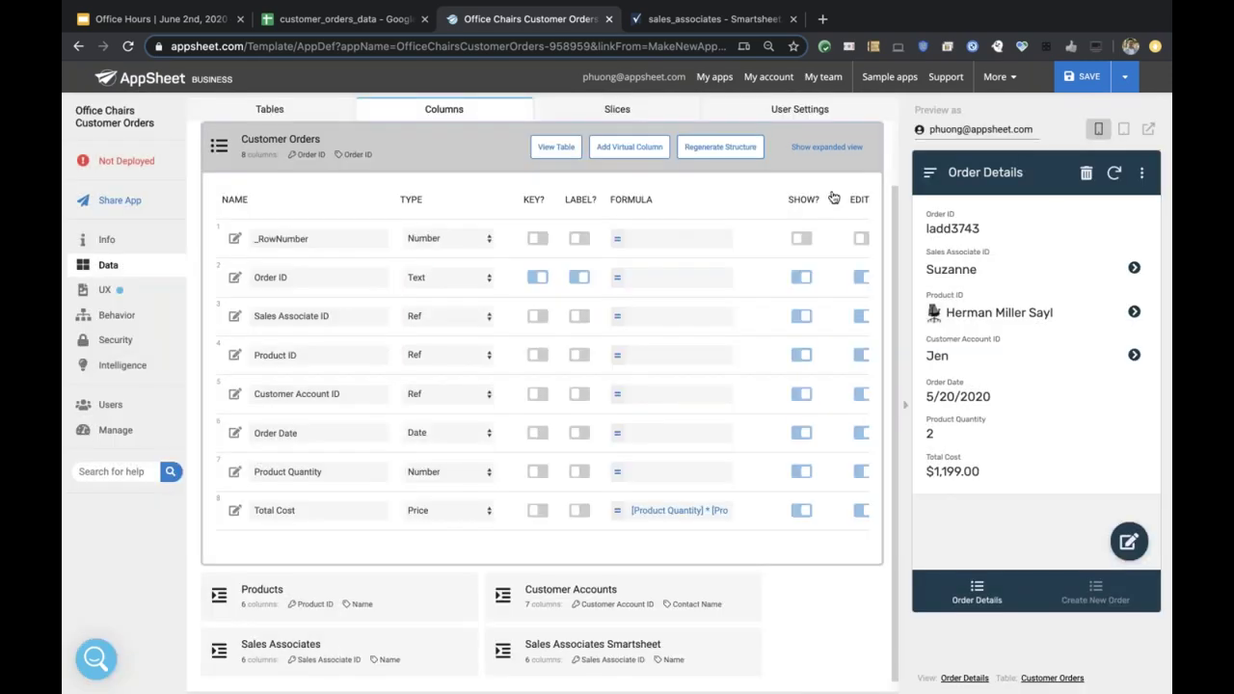
Save the app, then view the order's sales associate details and return to the order.
{"action": "left_click", "coordinate": [1083, 77]}
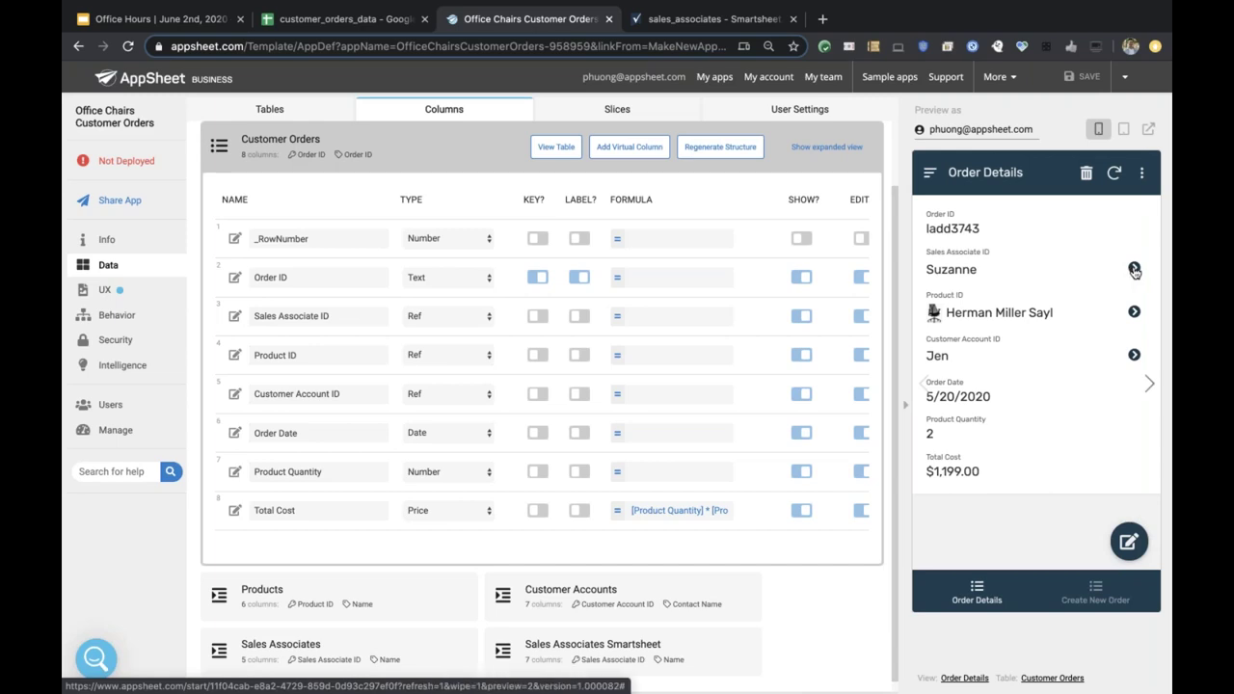
{"action": "left_click", "coordinate": [1135, 270]}
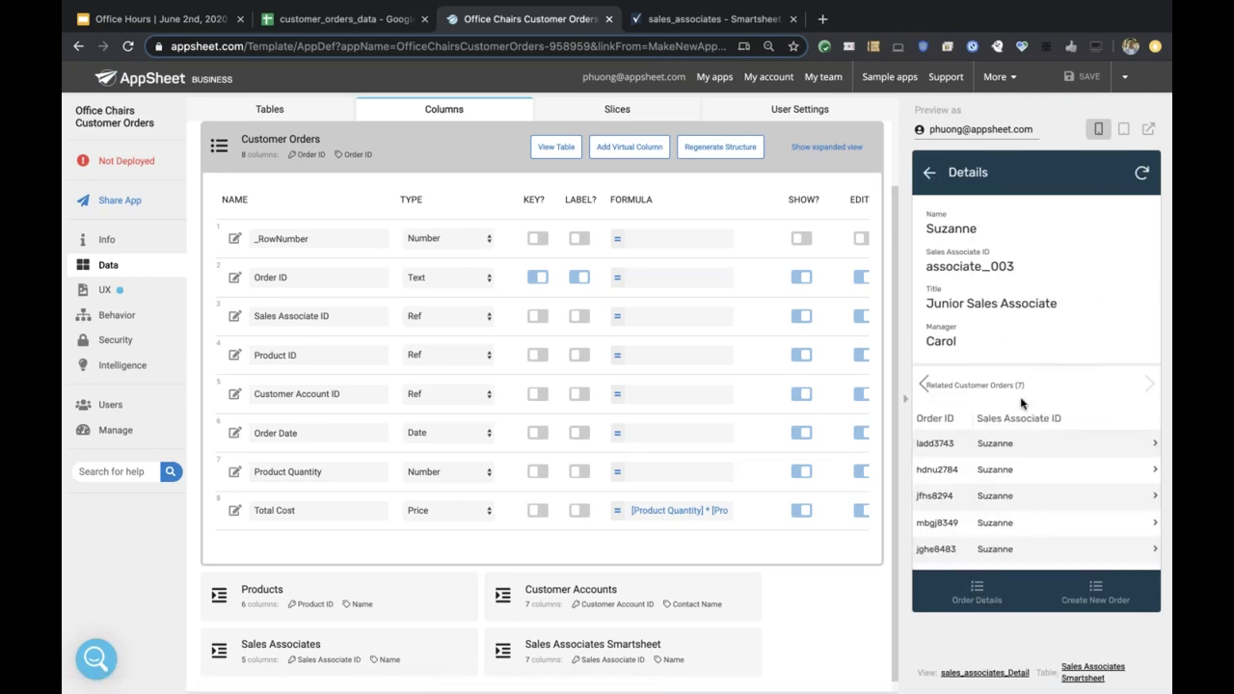
{"action": "scroll", "coordinate": [1022, 403], "scroll_direction": "down", "scroll_amount": 1}
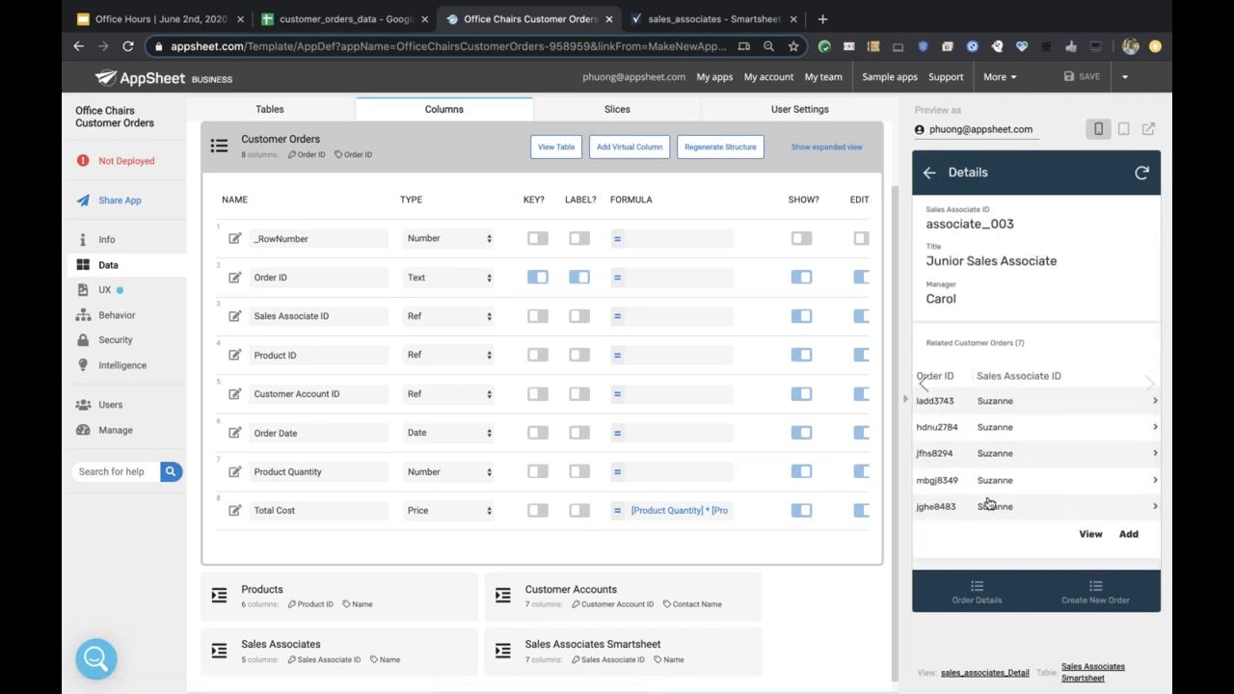
{"action": "scroll", "coordinate": [986, 429], "scroll_direction": "up", "scroll_amount": 1}
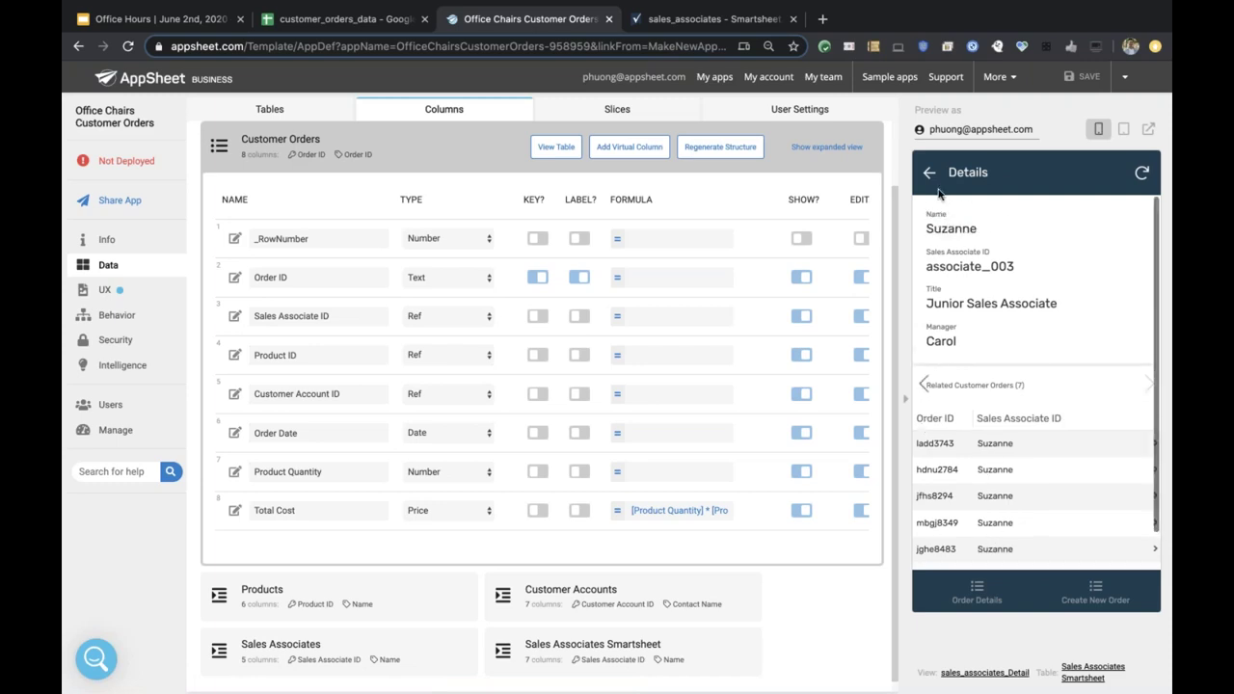
{"action": "left_click", "coordinate": [929, 174]}
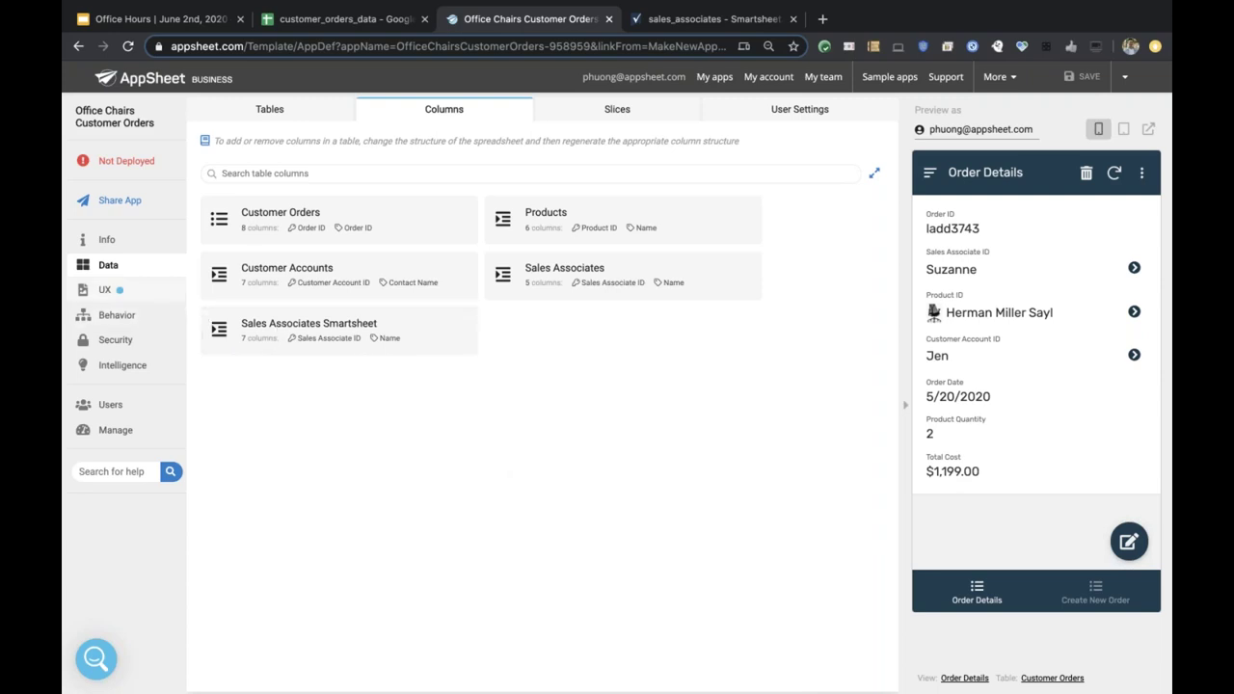
Open the UX Brand settings and the colour picker for primary colour #1D3D4E.
{"action": "left_click", "coordinate": [162, 295]}
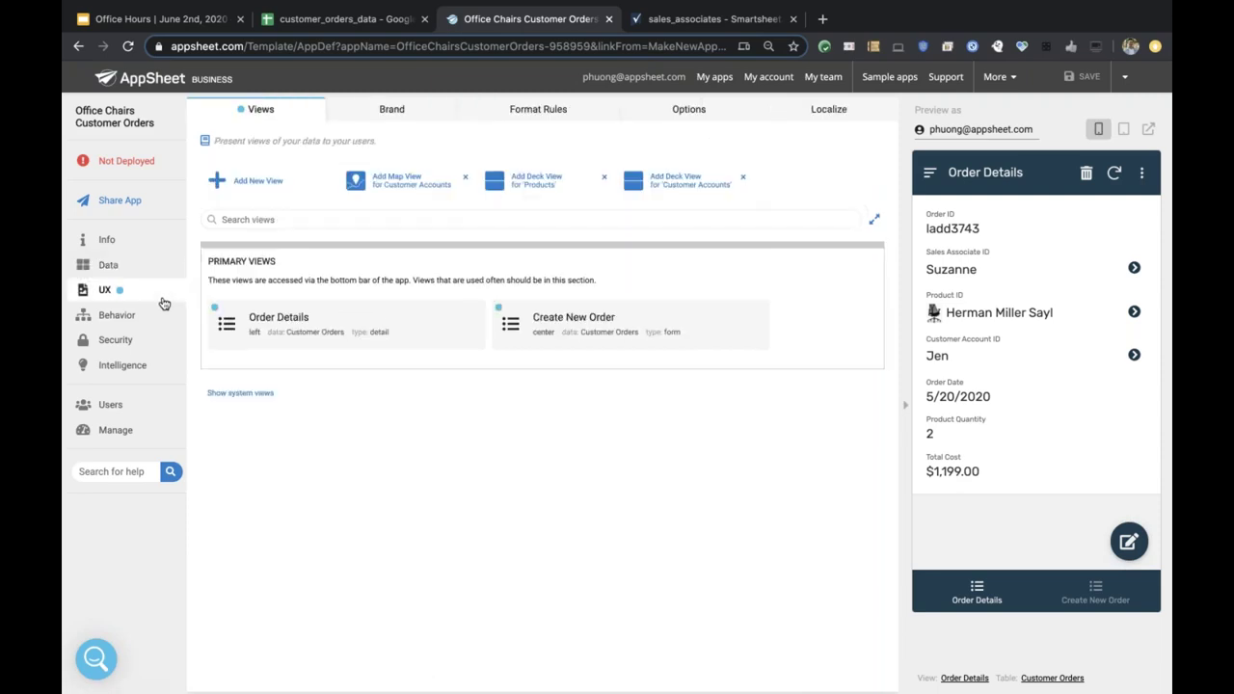
{"action": "left_click", "coordinate": [380, 113]}
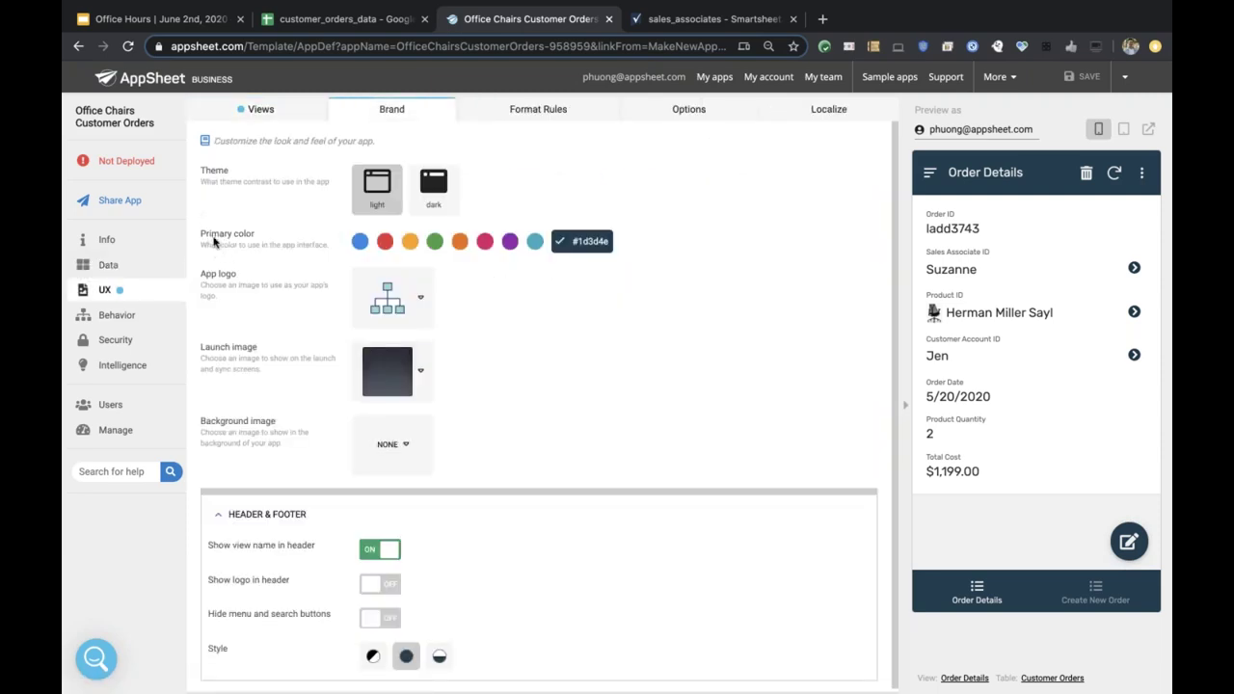
{"action": "left_click", "coordinate": [585, 249]}
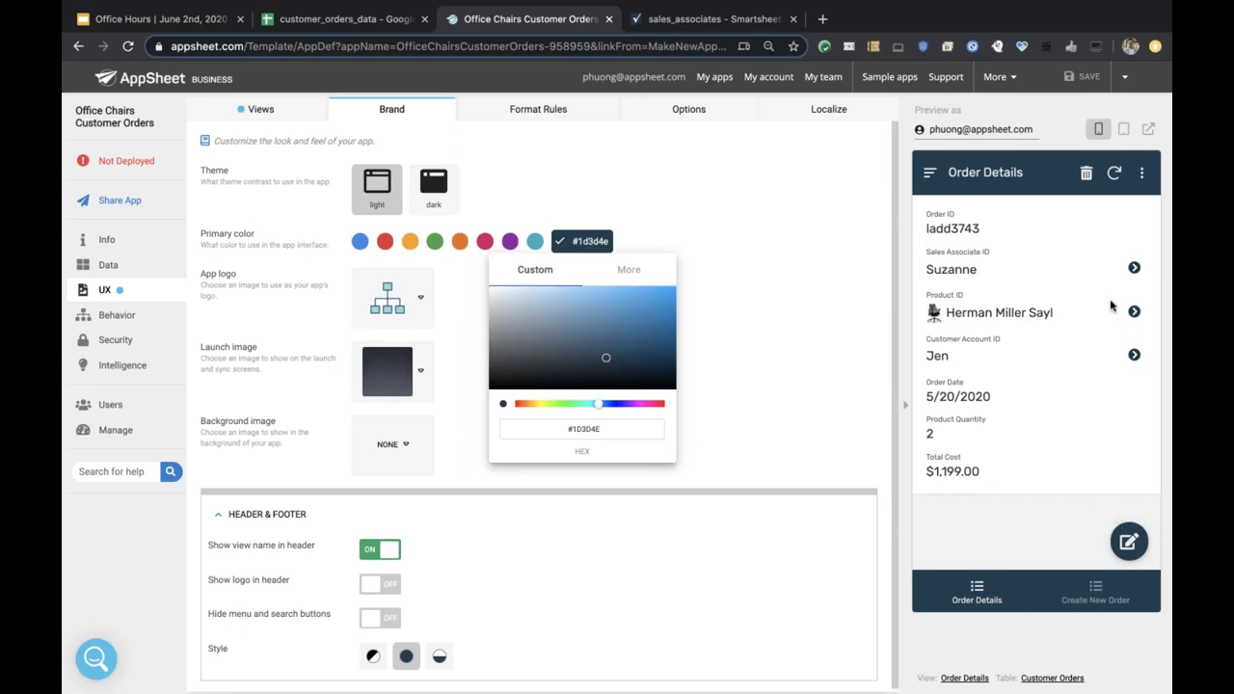
Pick light blue #5cb6e7 as the app's primary colour and close the picker.
{"action": "left_click", "coordinate": [601, 295]}
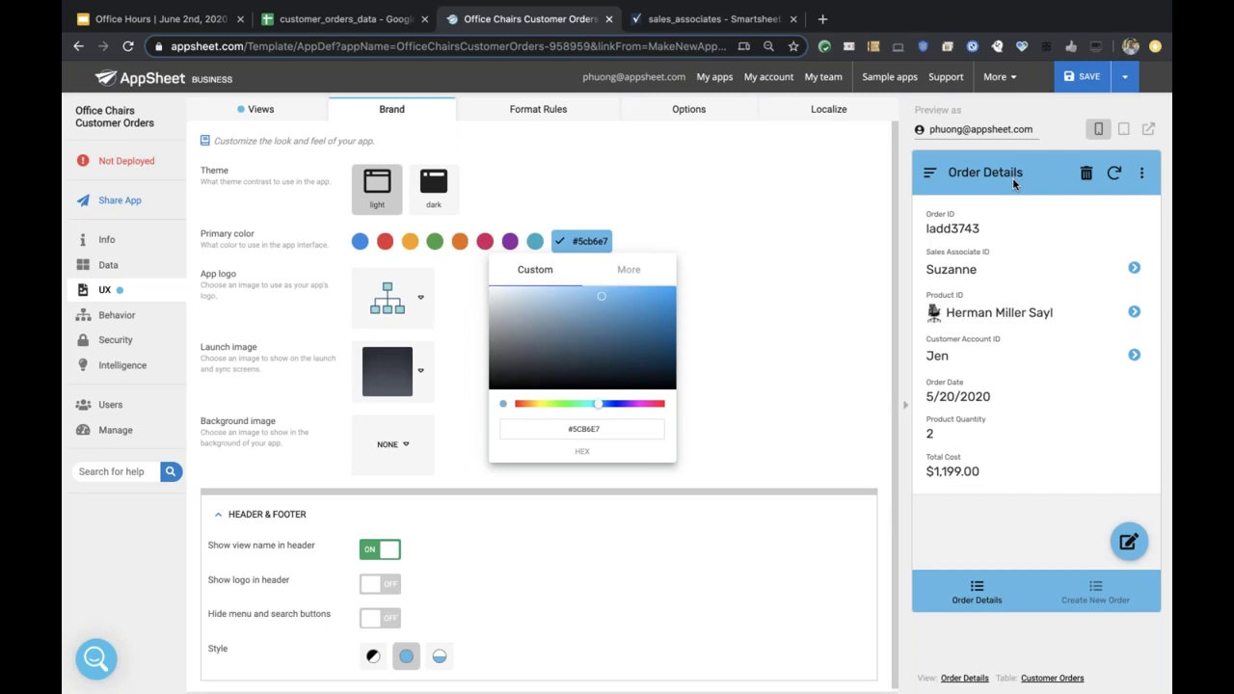
{"action": "left_click", "coordinate": [789, 297]}
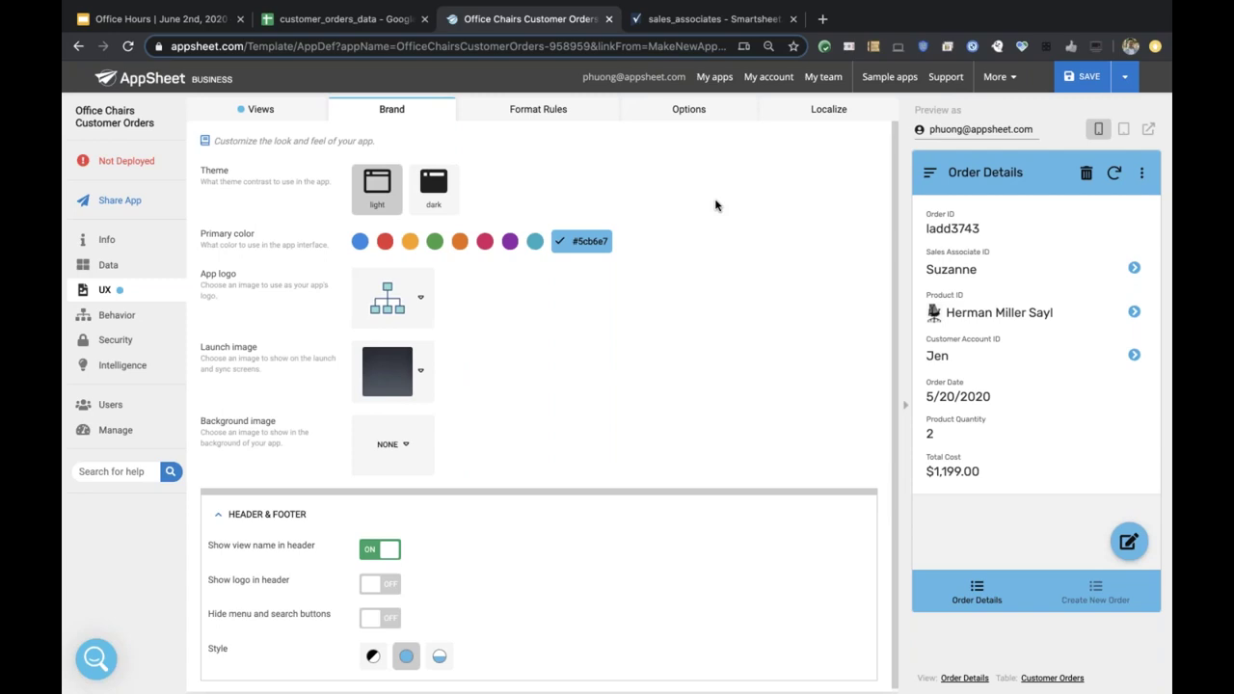
{"action": "left_click", "coordinate": [359, 29]}
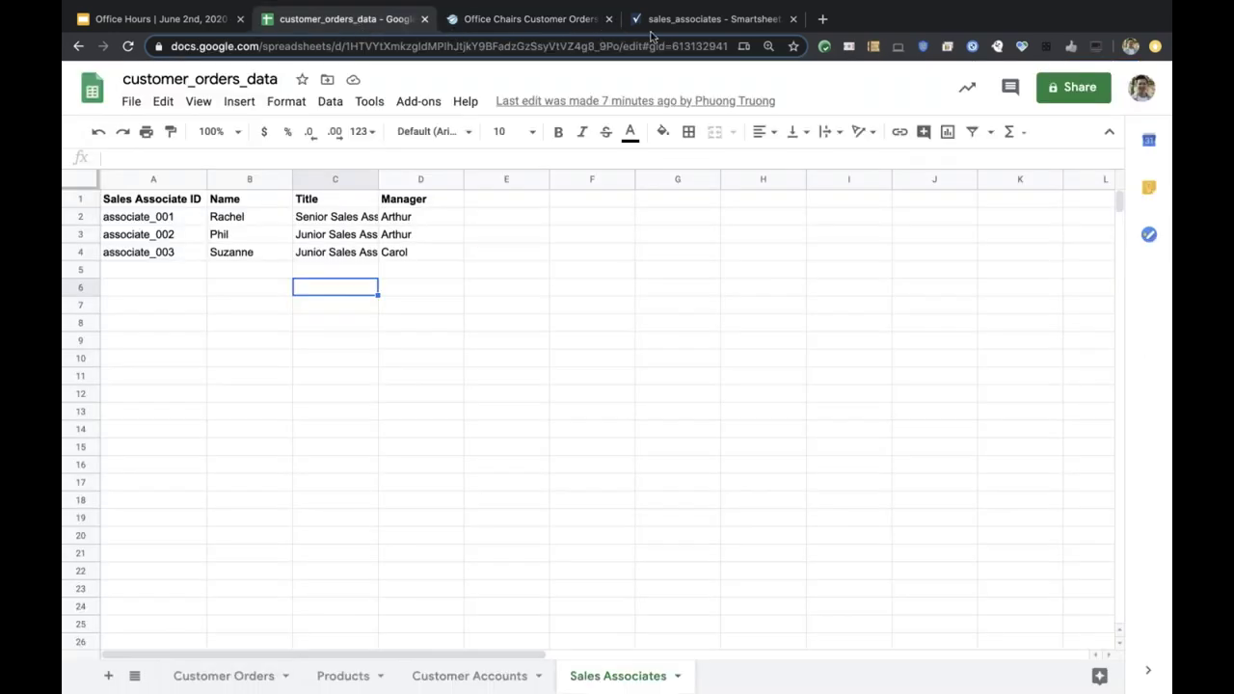
{"action": "left_click", "coordinate": [670, 23]}
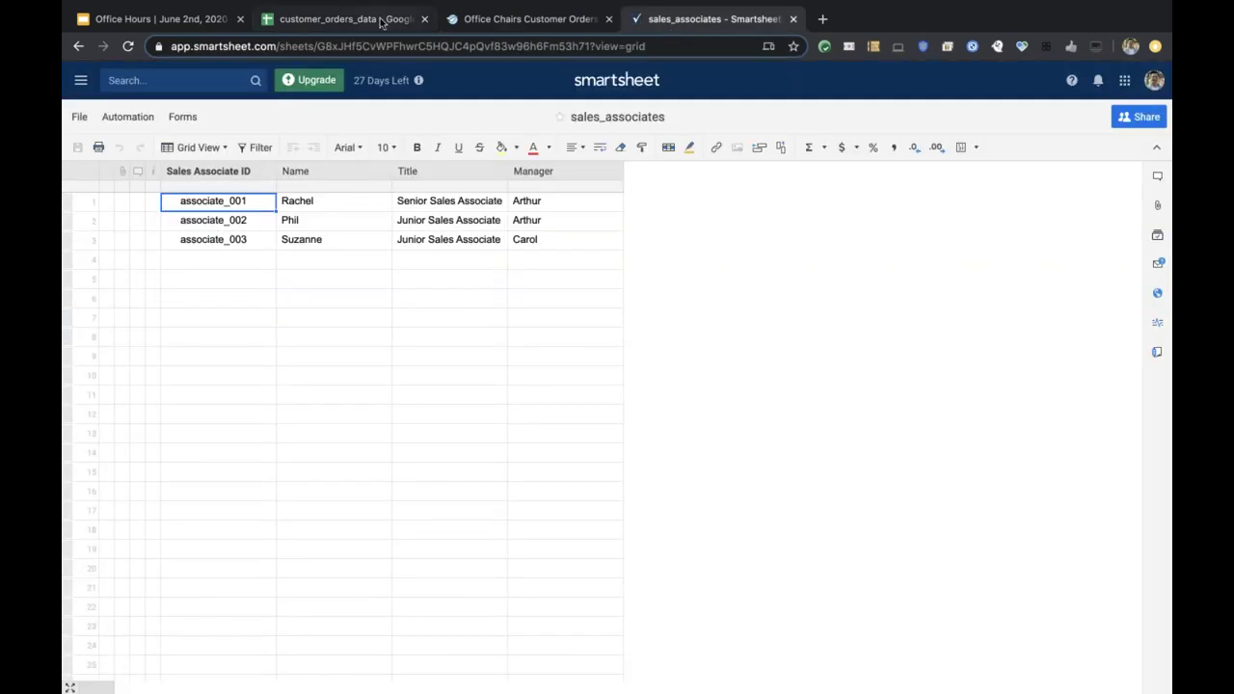
{"action": "left_click", "coordinate": [386, 23]}
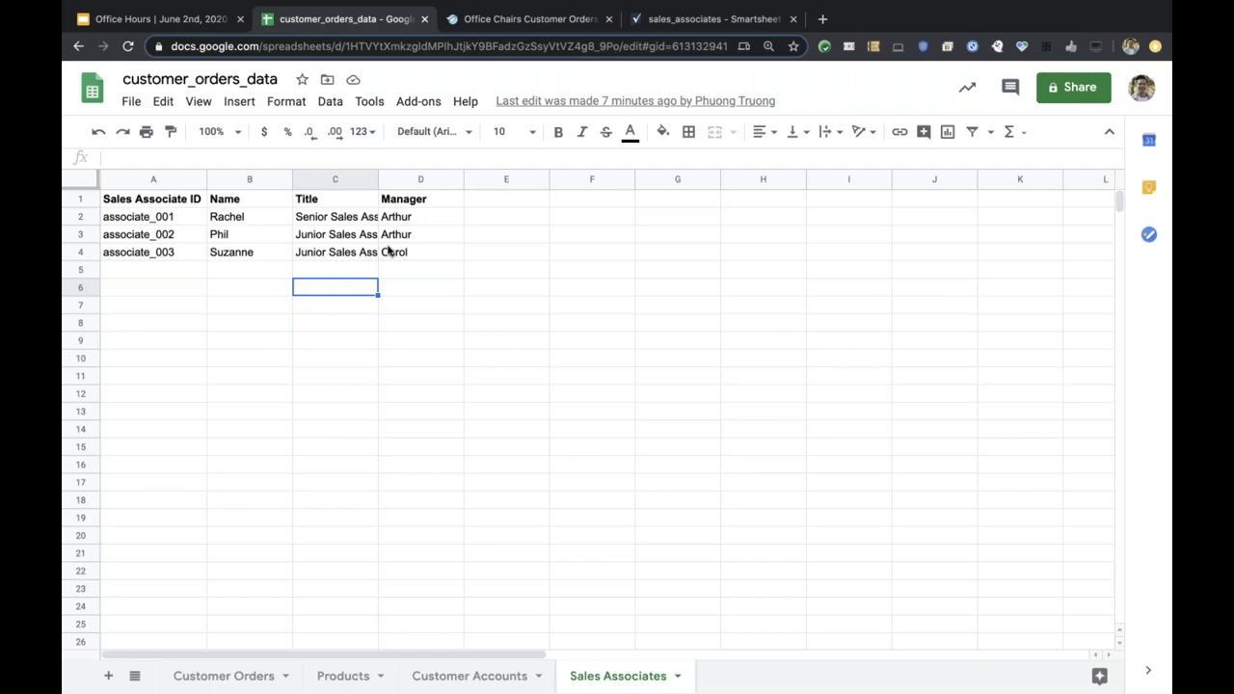
{"action": "left_click", "coordinate": [231, 687]}
{"action": "left_click", "coordinate": [247, 221]}
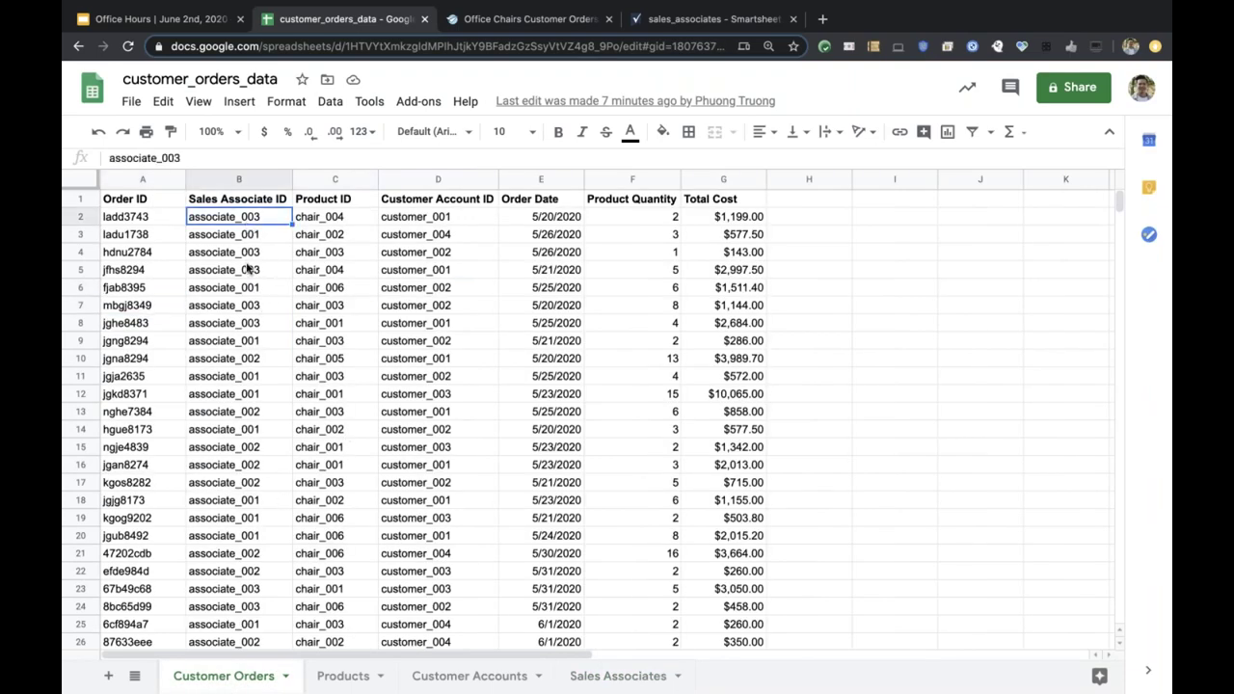
{"action": "left_click", "coordinate": [246, 270]}
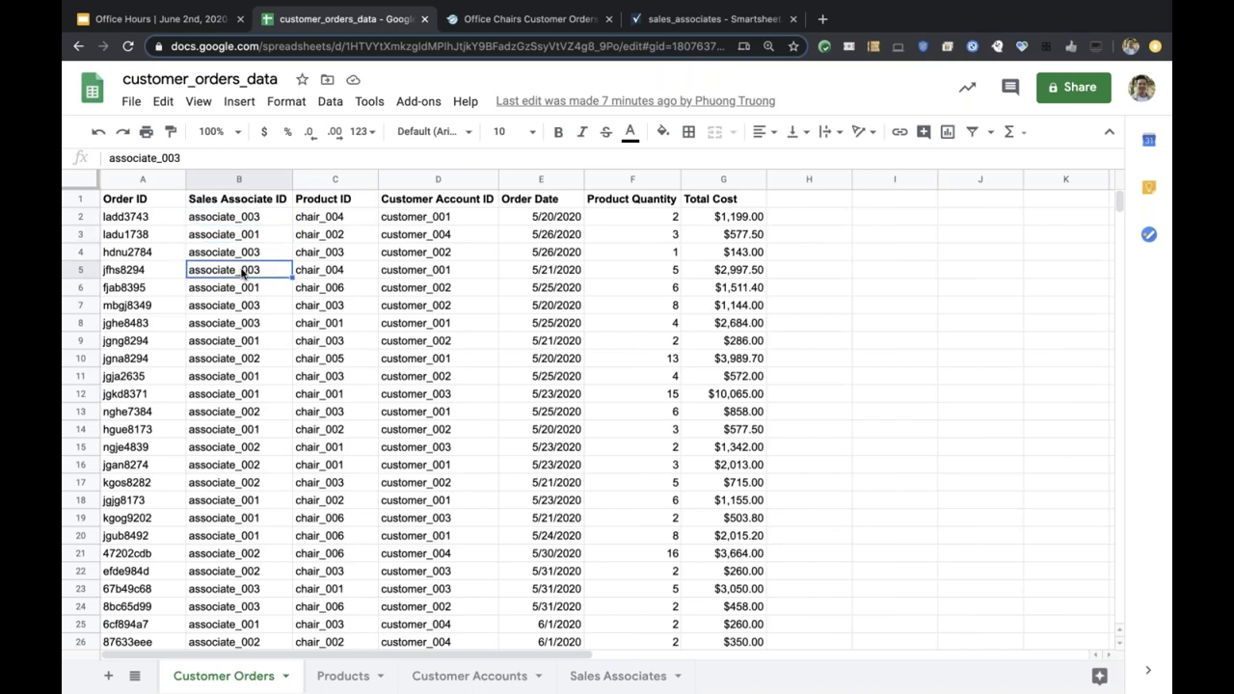
{"action": "left_click", "coordinate": [675, 19]}
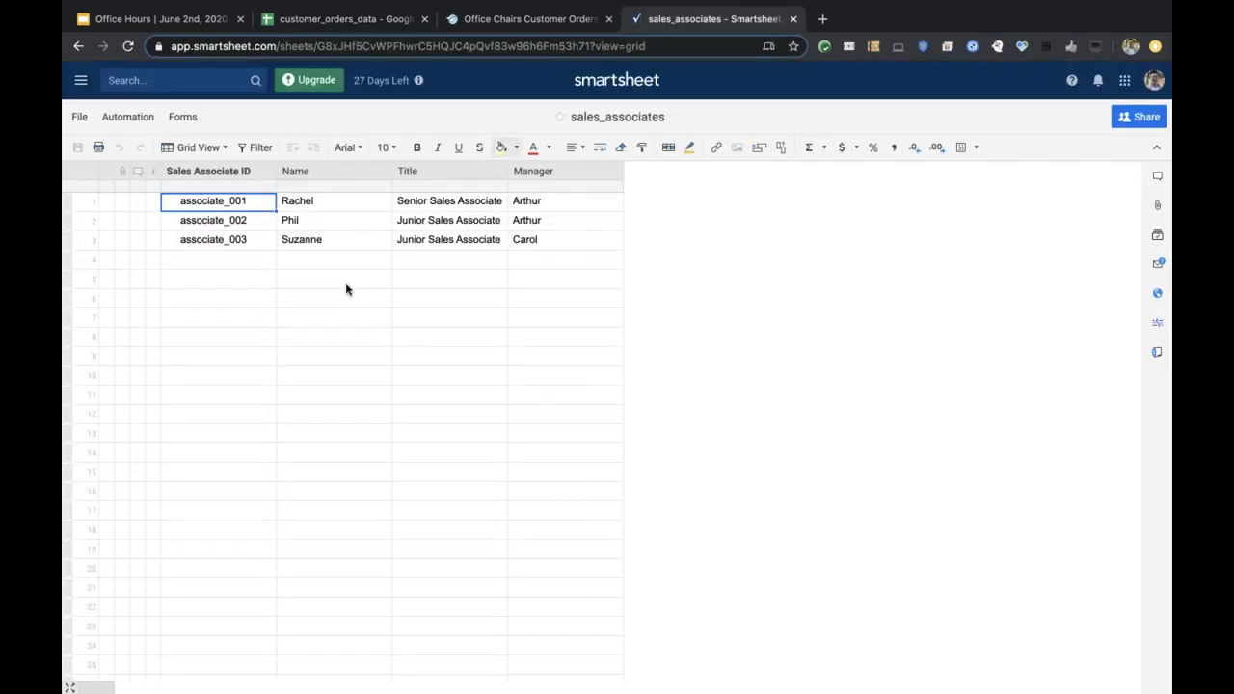
{"action": "left_click", "coordinate": [215, 223]}
{"action": "left_click", "coordinate": [215, 243]}
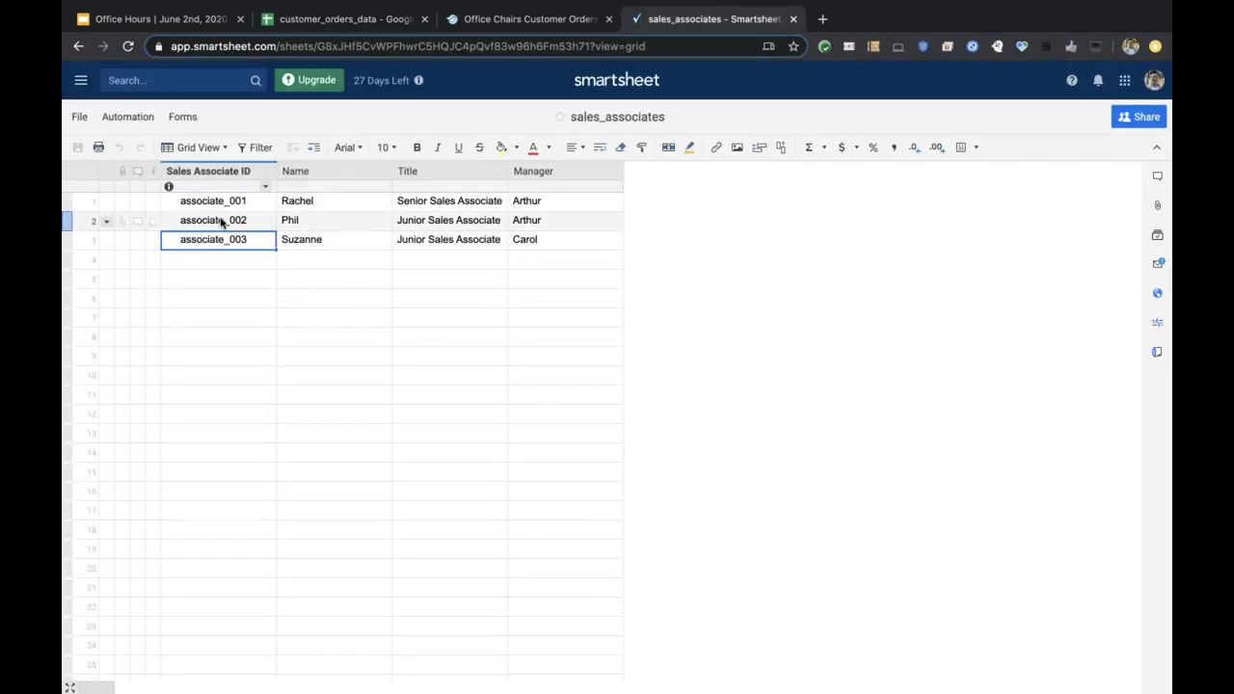
{"action": "left_click", "coordinate": [496, 19]}
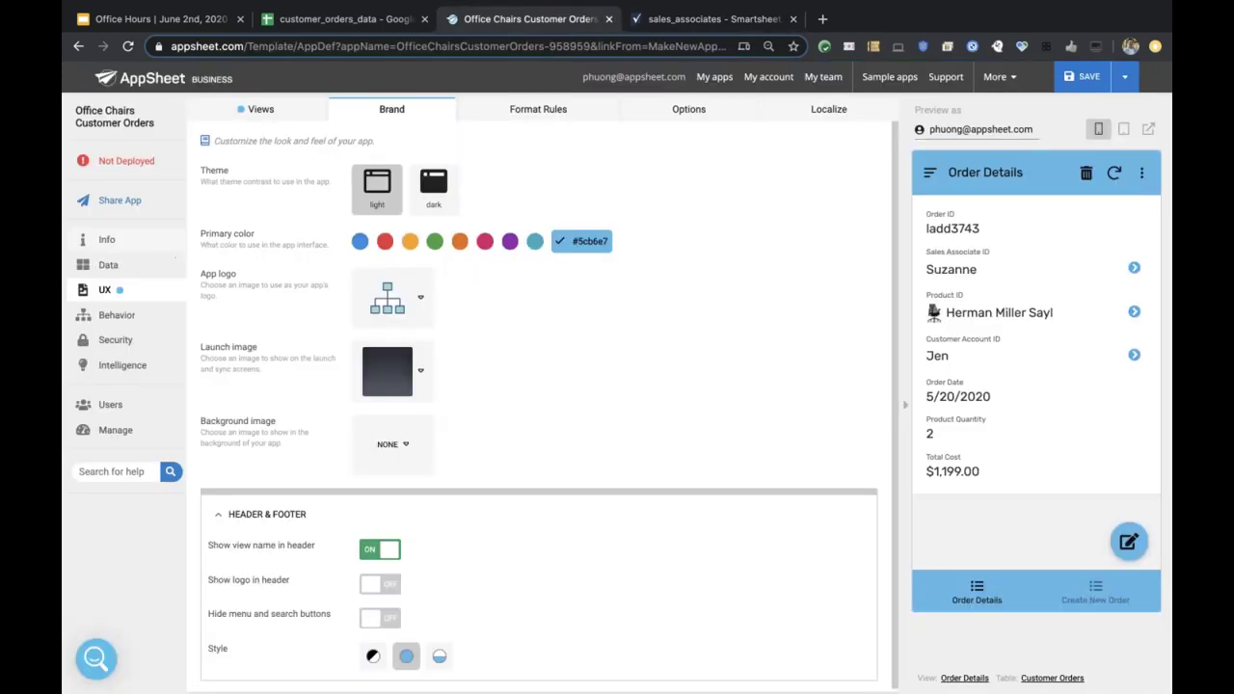
Show the Customer Orders column list and review the Sales Associate ID column settings.
{"action": "left_click", "coordinate": [145, 268]}
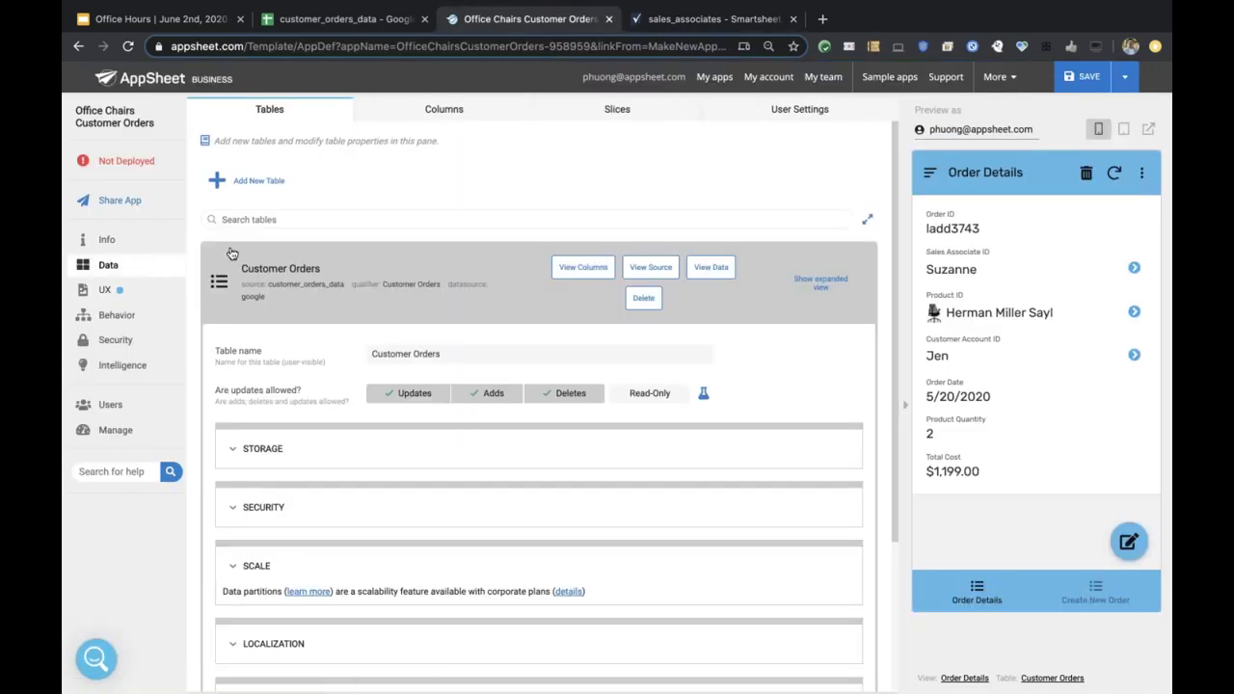
{"action": "left_click", "coordinate": [295, 275]}
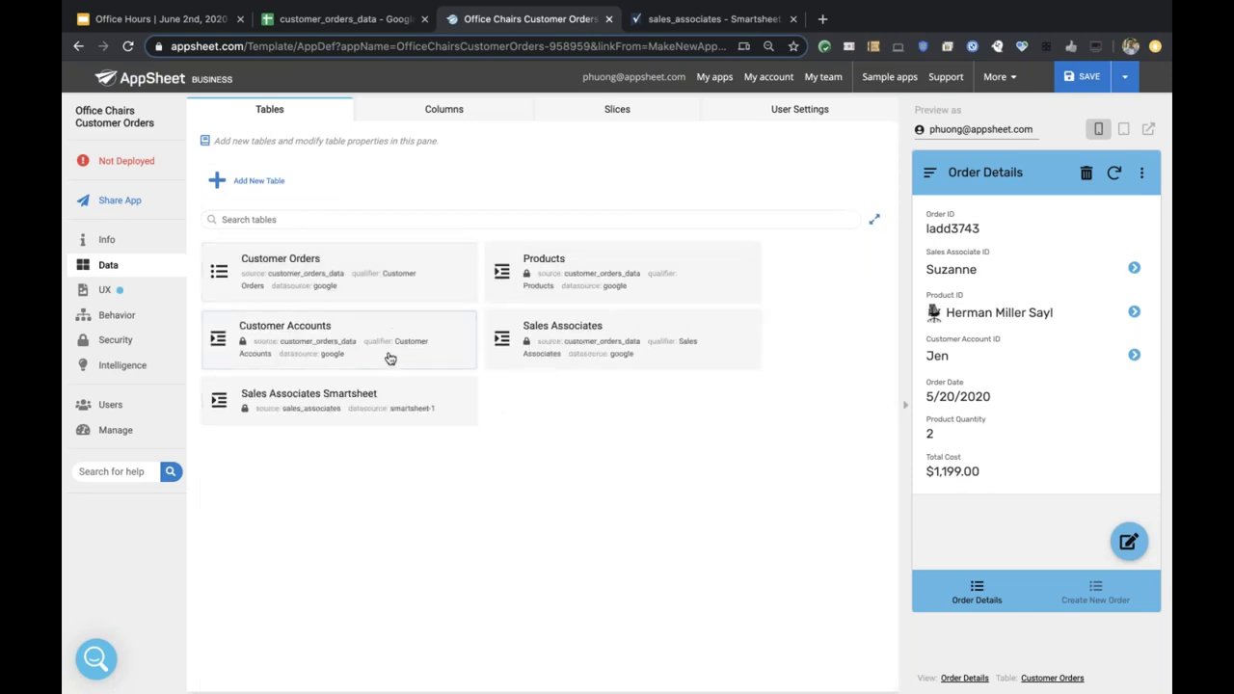
{"action": "left_click", "coordinate": [385, 285]}
{"action": "left_click", "coordinate": [580, 147]}
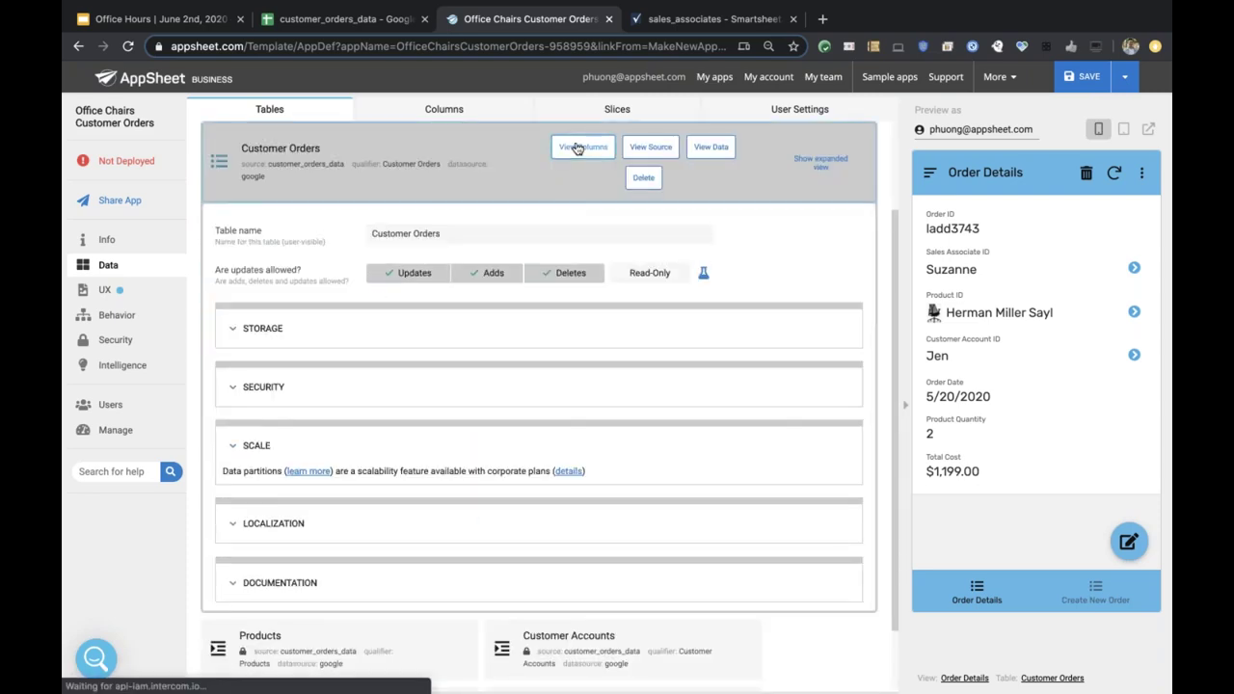
{"action": "left_click", "coordinate": [234, 317]}
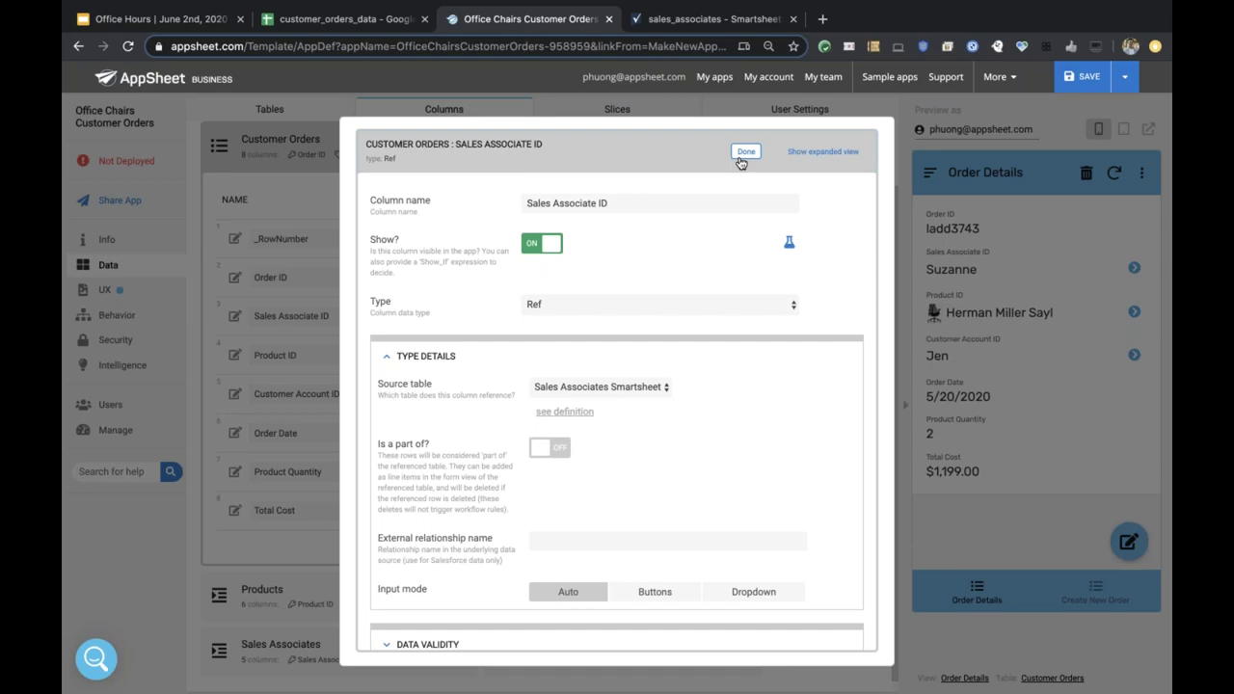
{"action": "left_click", "coordinate": [741, 158]}
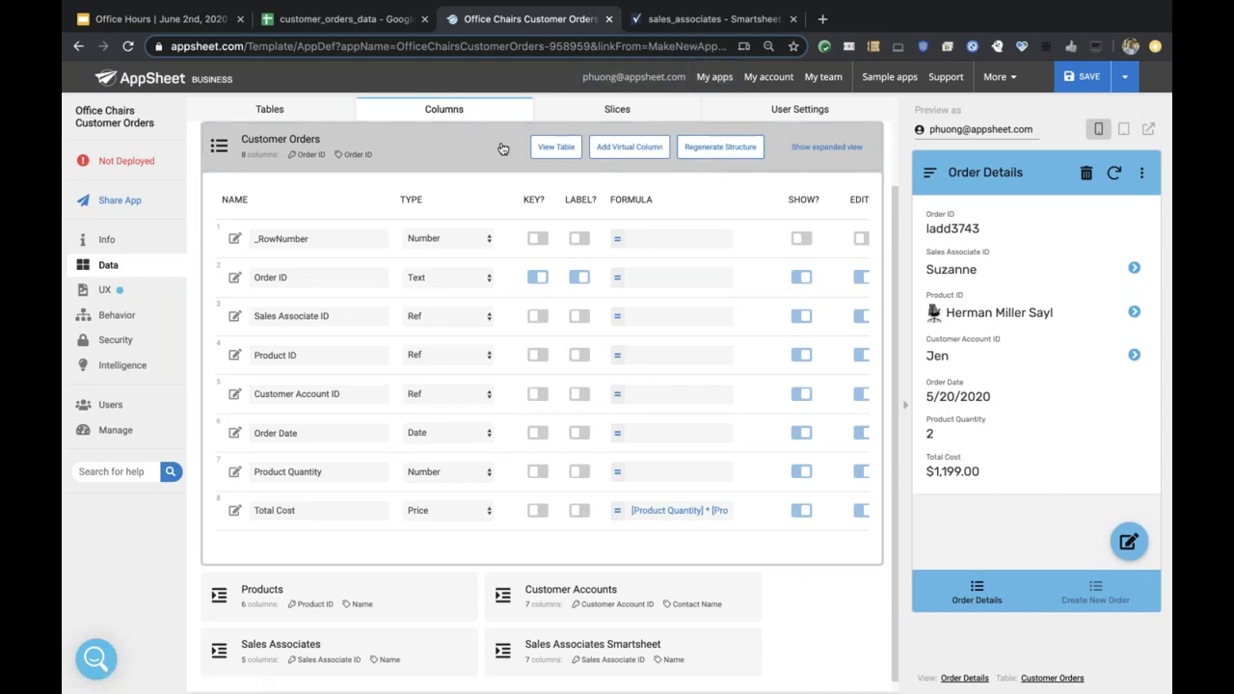
Collapse the Customer Orders column table back into the five-table card grid.
{"action": "left_click", "coordinate": [461, 147]}
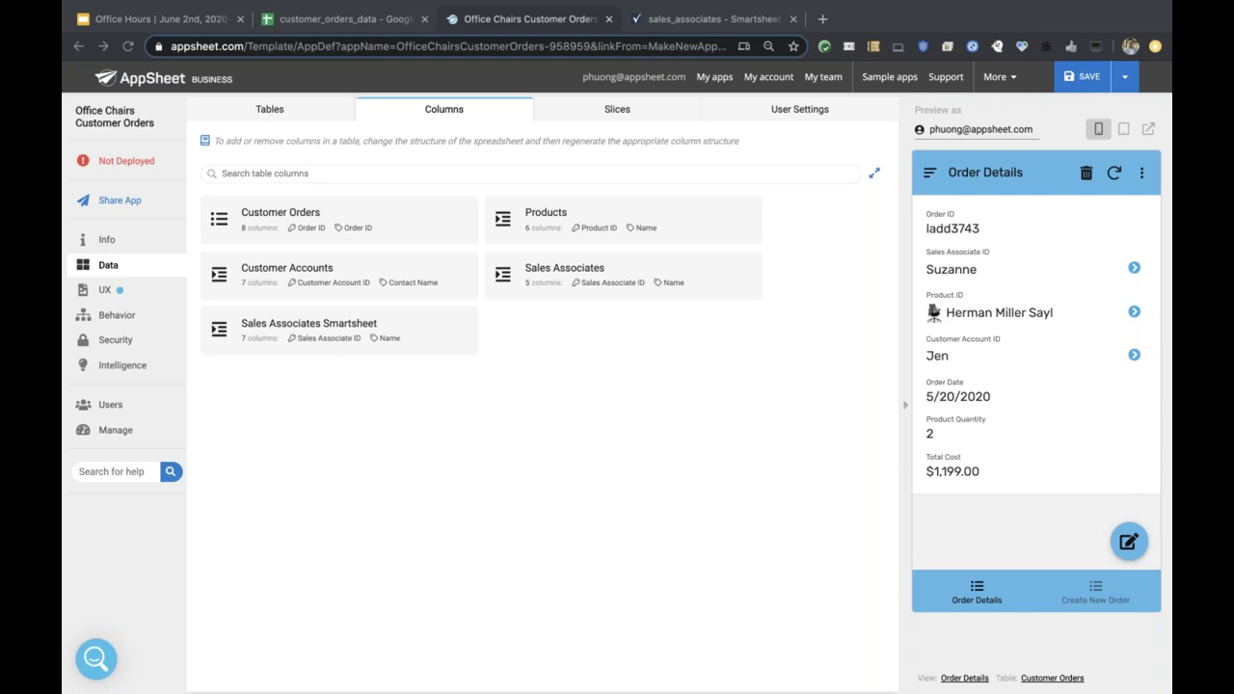
Expand the Products table's columns and view the type options for the Image column.
{"action": "left_click", "coordinate": [414, 235]}
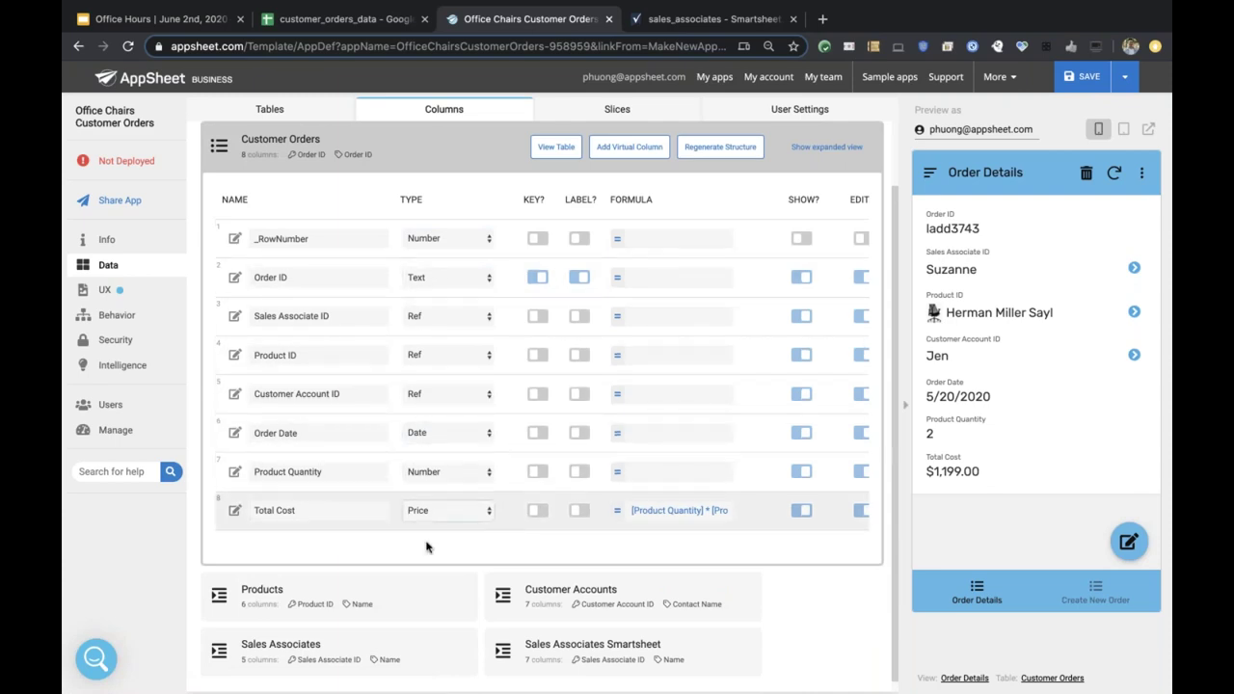
{"action": "left_click", "coordinate": [384, 612]}
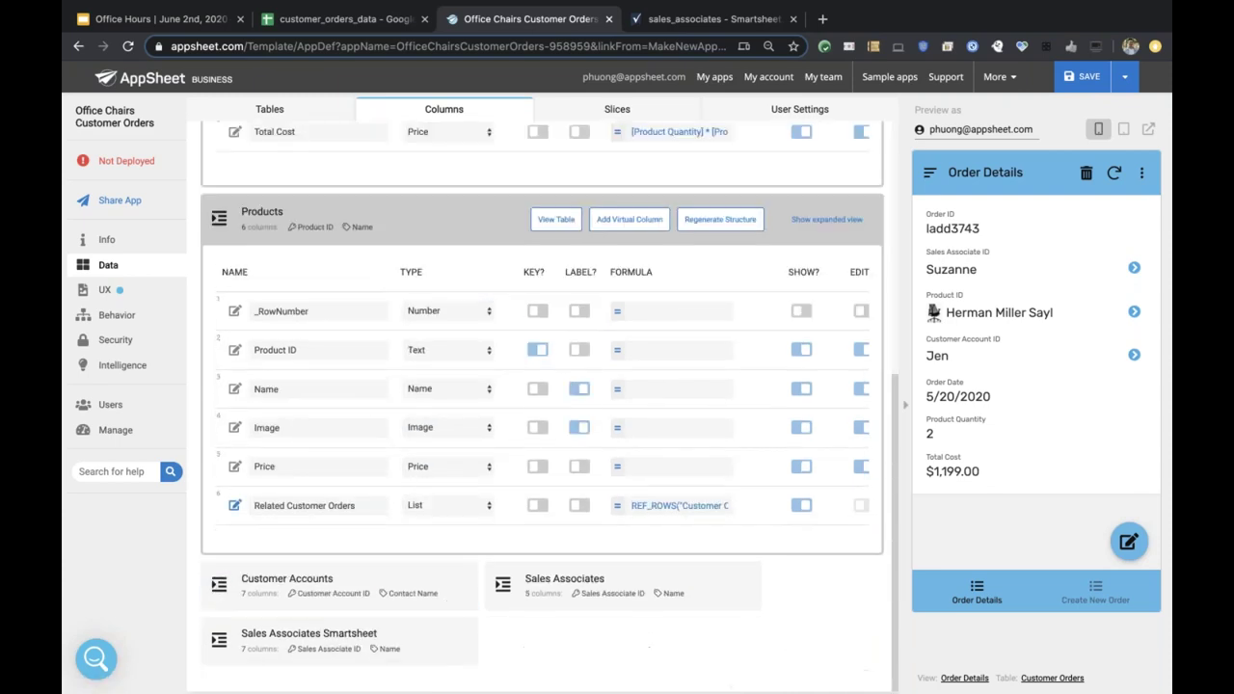
{"action": "left_click", "coordinate": [480, 428]}
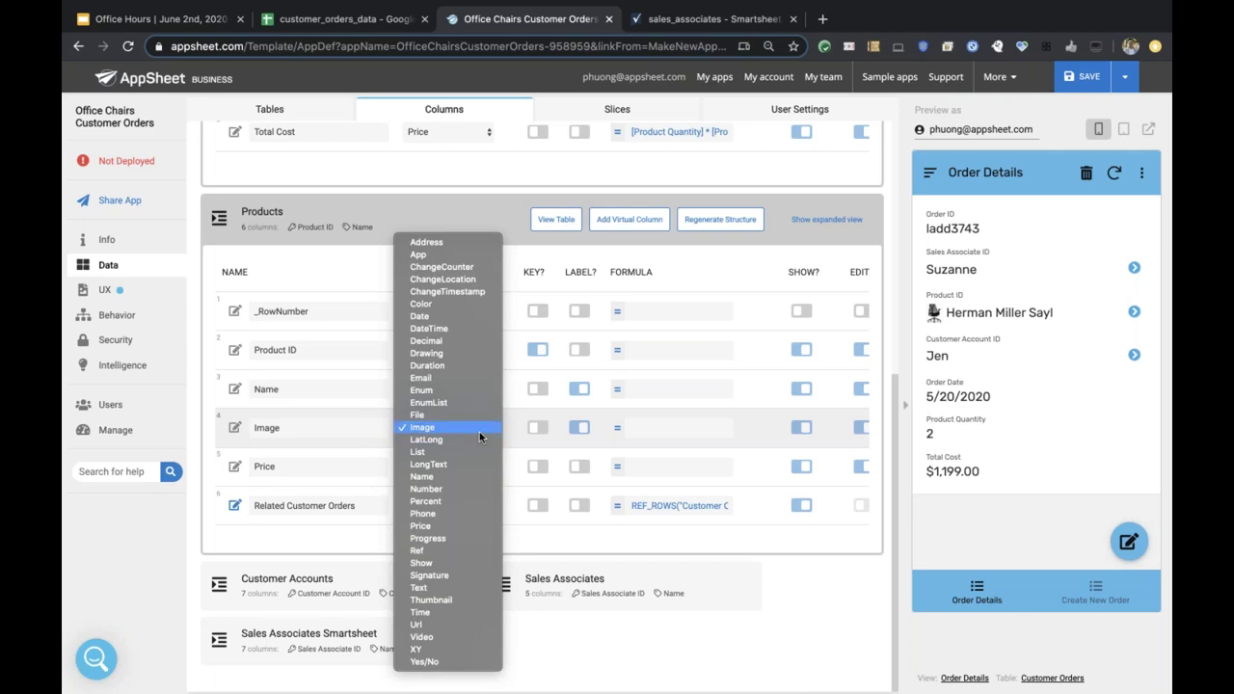
{"action": "left_click", "coordinate": [480, 432]}
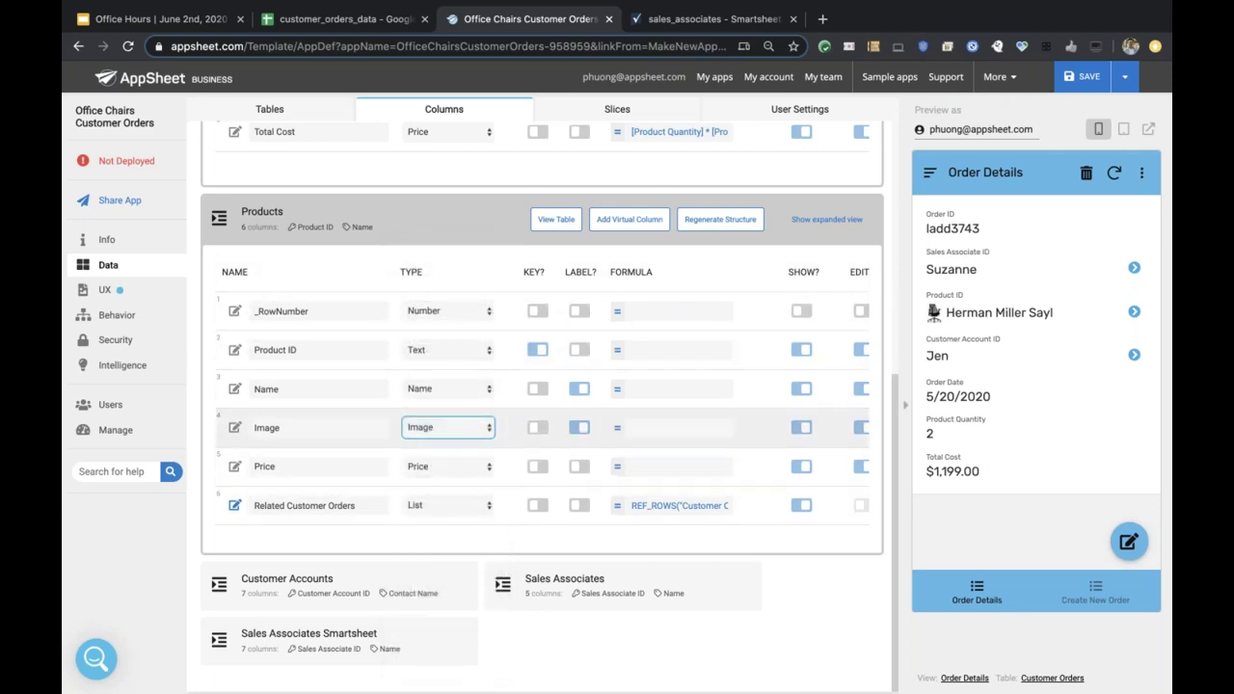
{"action": "left_click", "coordinate": [450, 436]}
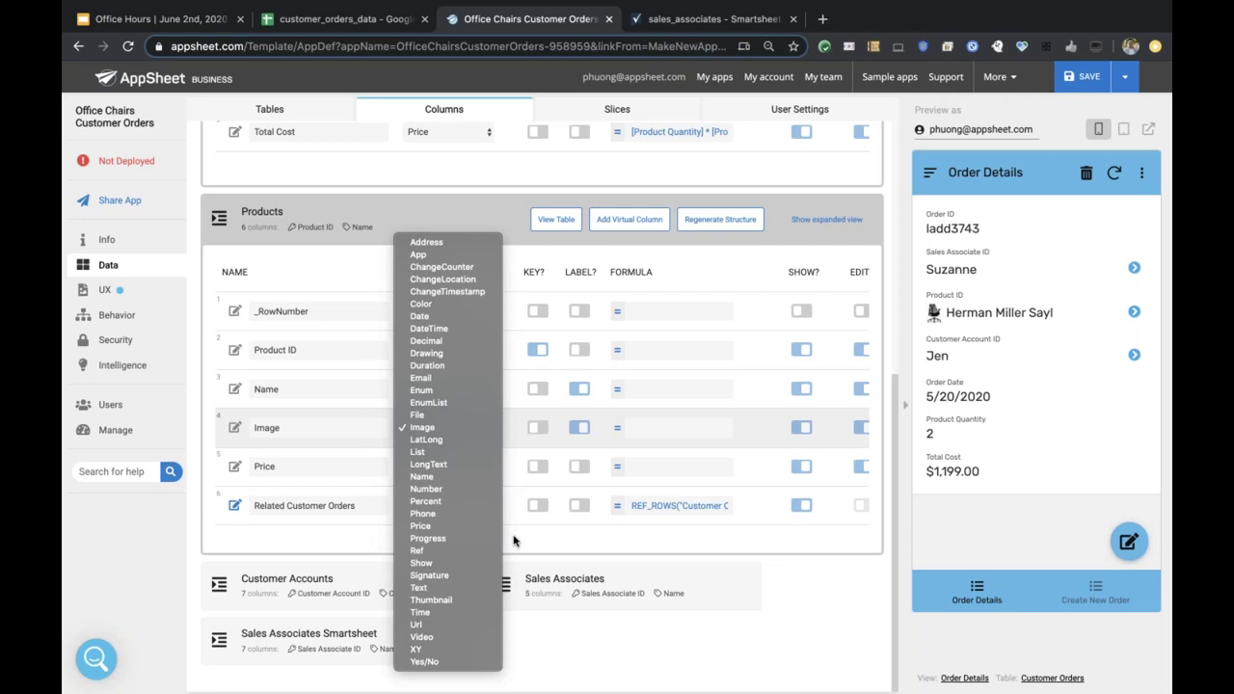
{"action": "left_click", "coordinate": [514, 541]}
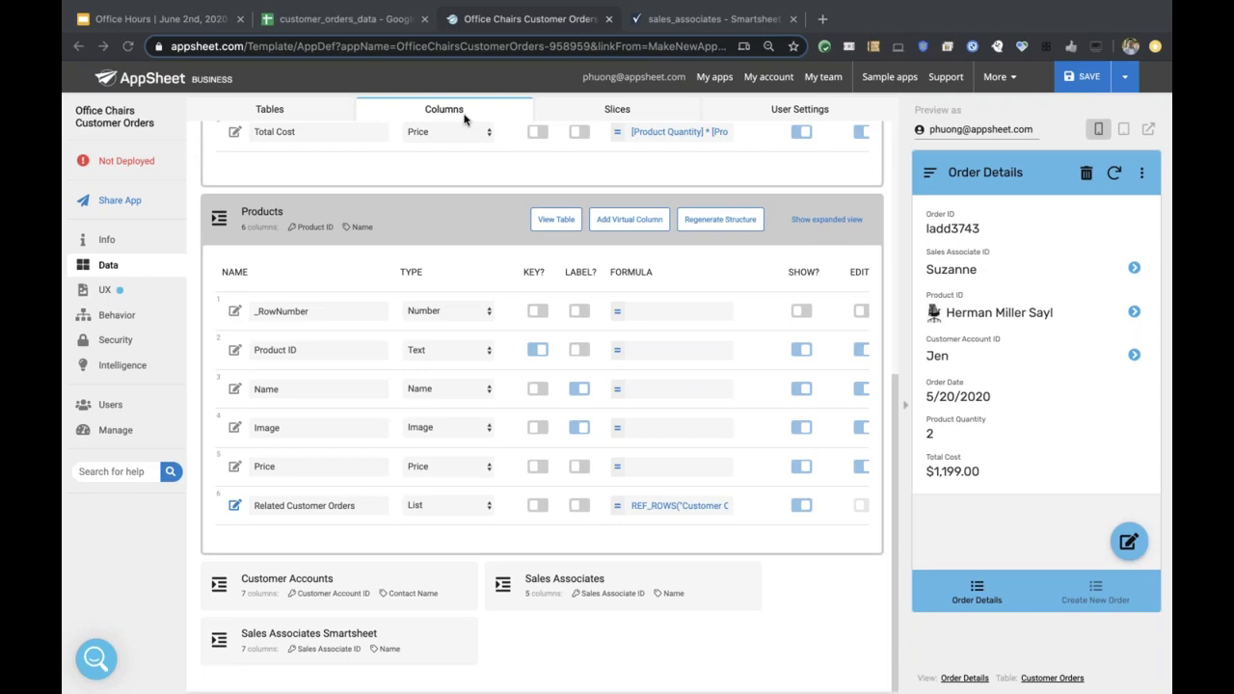
Open the Sales Associates sheet in customer_orders_data and review associate IDs, names and titles.
{"action": "left_click", "coordinate": [366, 19]}
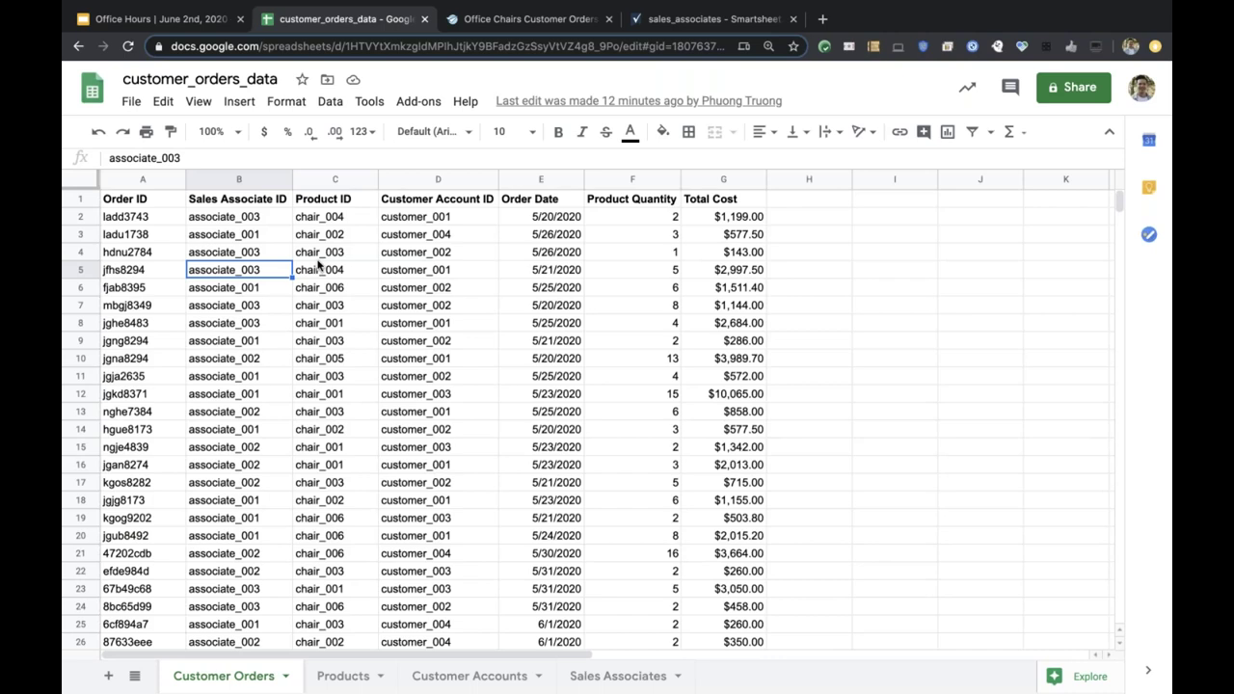
{"action": "left_click", "coordinate": [618, 676]}
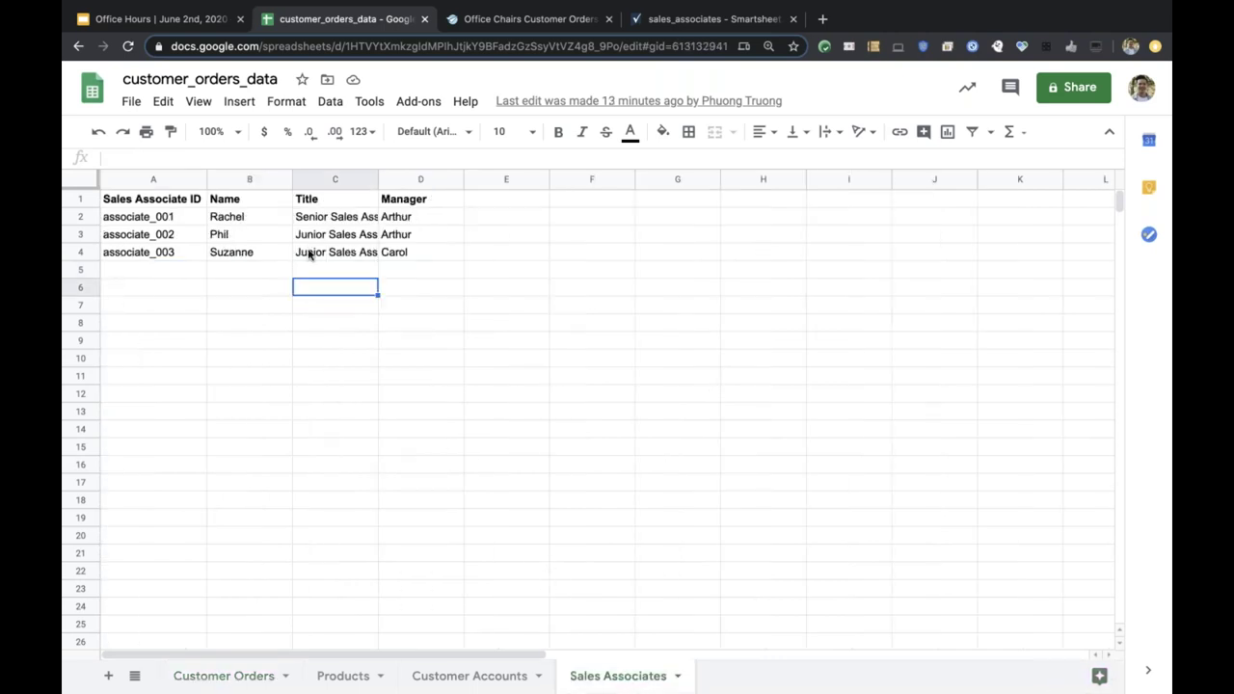
{"action": "left_click", "coordinate": [225, 224]}
{"action": "left_click", "coordinate": [176, 224]}
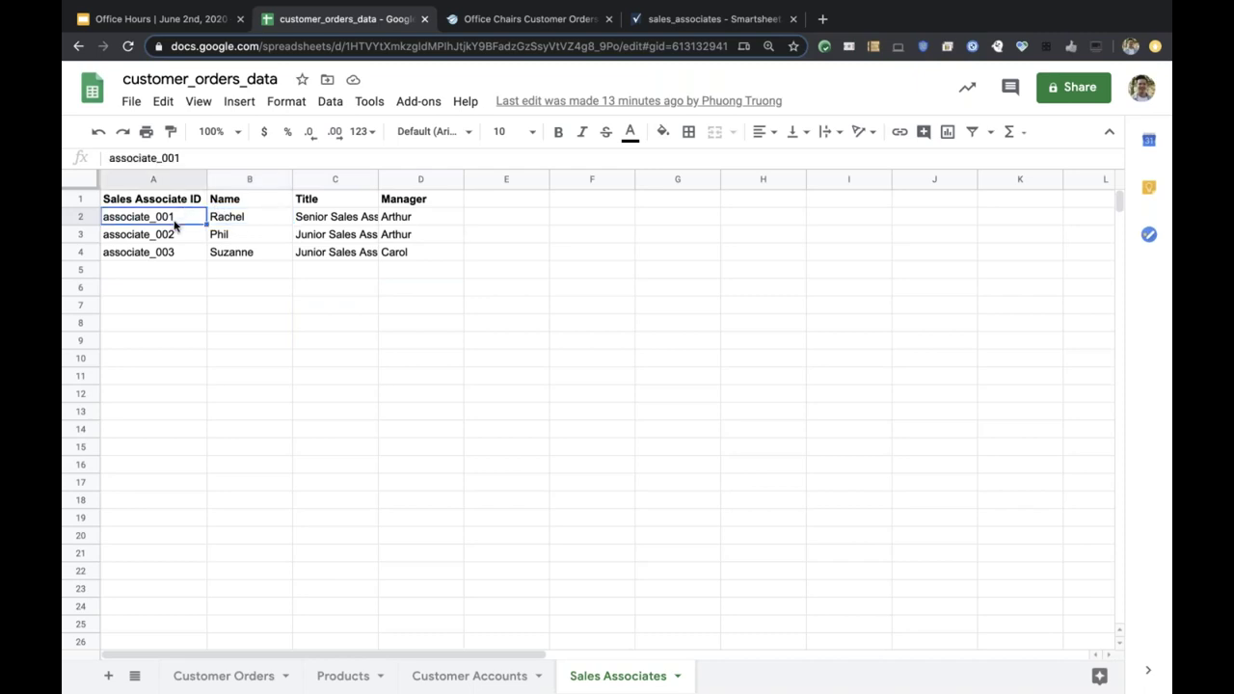
{"action": "left_click", "coordinate": [215, 224]}
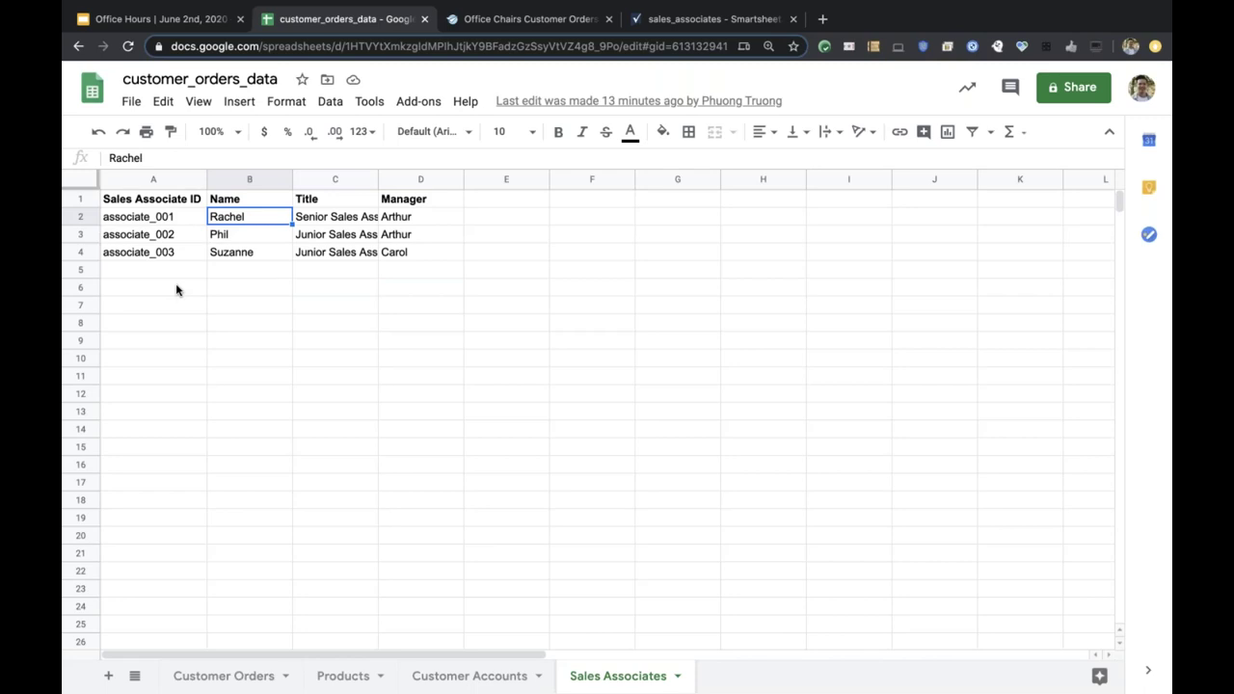
{"action": "left_click", "coordinate": [174, 235]}
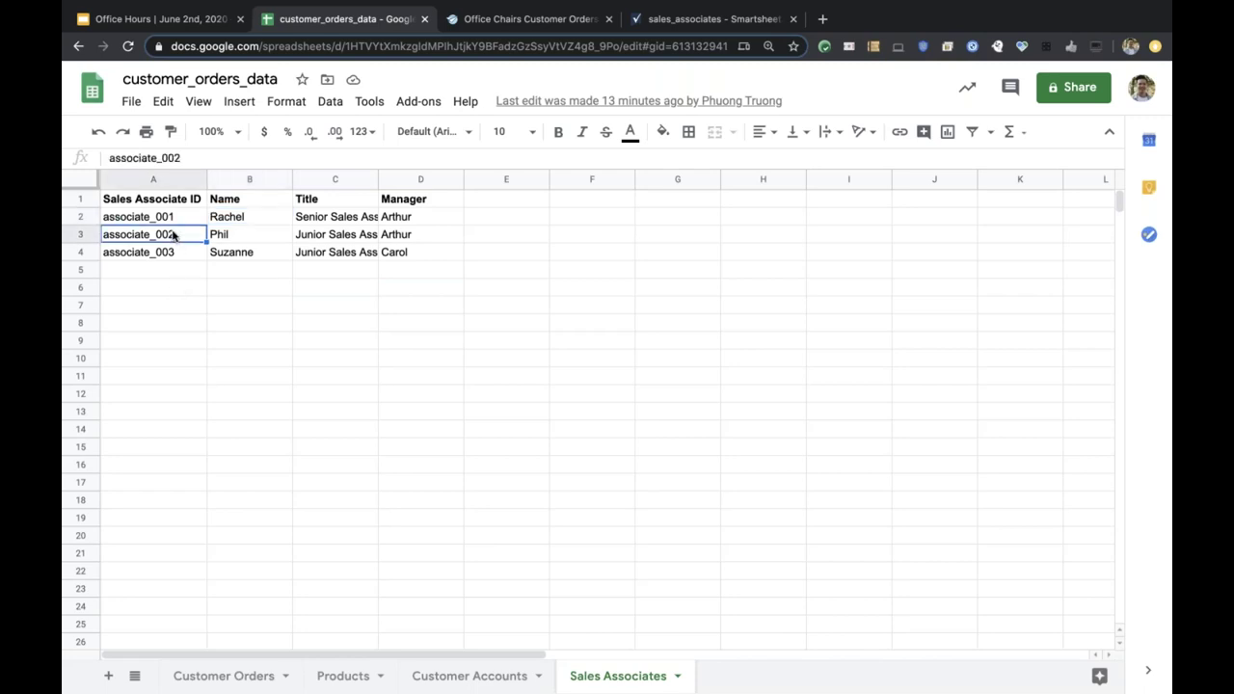
{"action": "left_click", "coordinate": [245, 198]}
{"action": "left_click", "coordinate": [319, 201]}
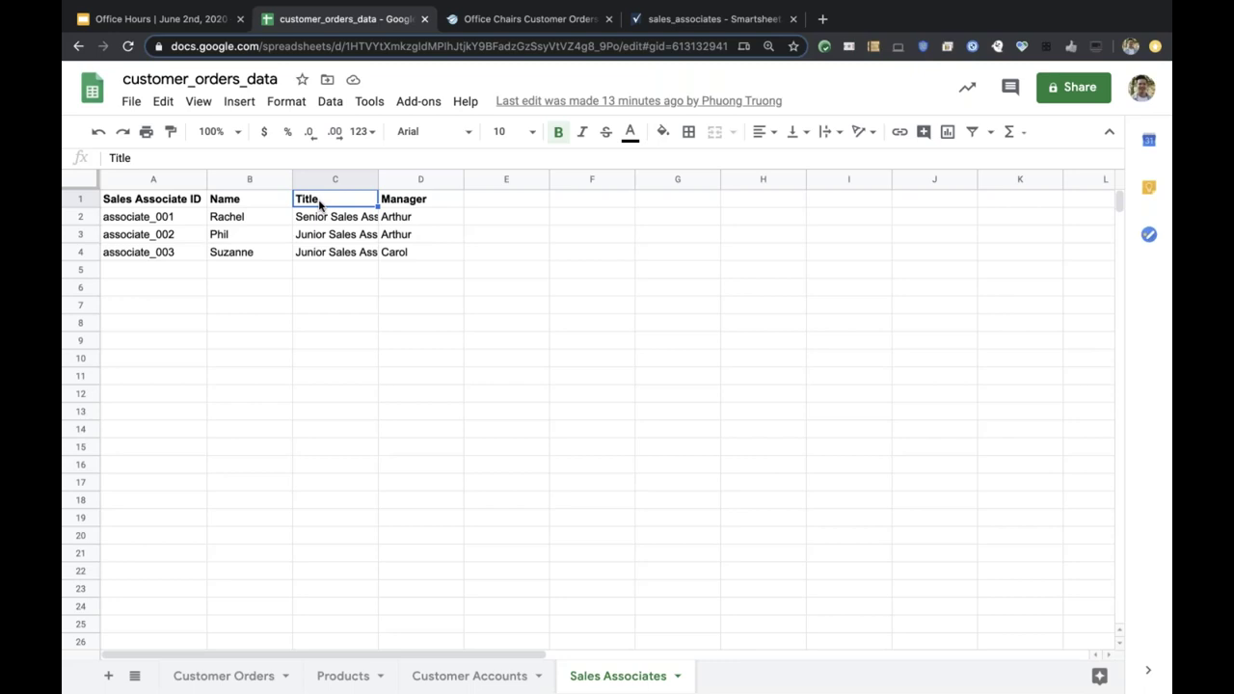
Highlight empty columns F–H and the Sales Associate ID column, then return to Customer Orders.
{"action": "left_click", "coordinate": [604, 180]}
{"action": "left_click", "coordinate": [669, 179]}
{"action": "left_click", "coordinate": [780, 180]}
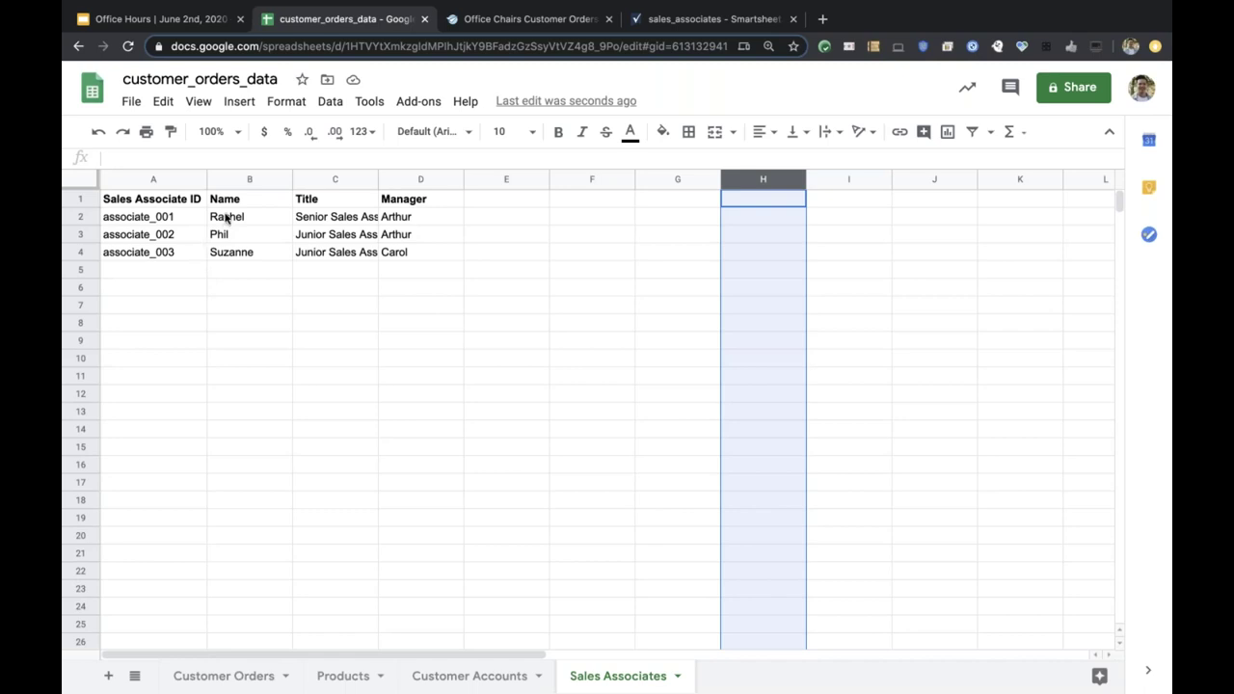
{"action": "left_click", "coordinate": [225, 218]}
{"action": "left_click", "coordinate": [177, 218]}
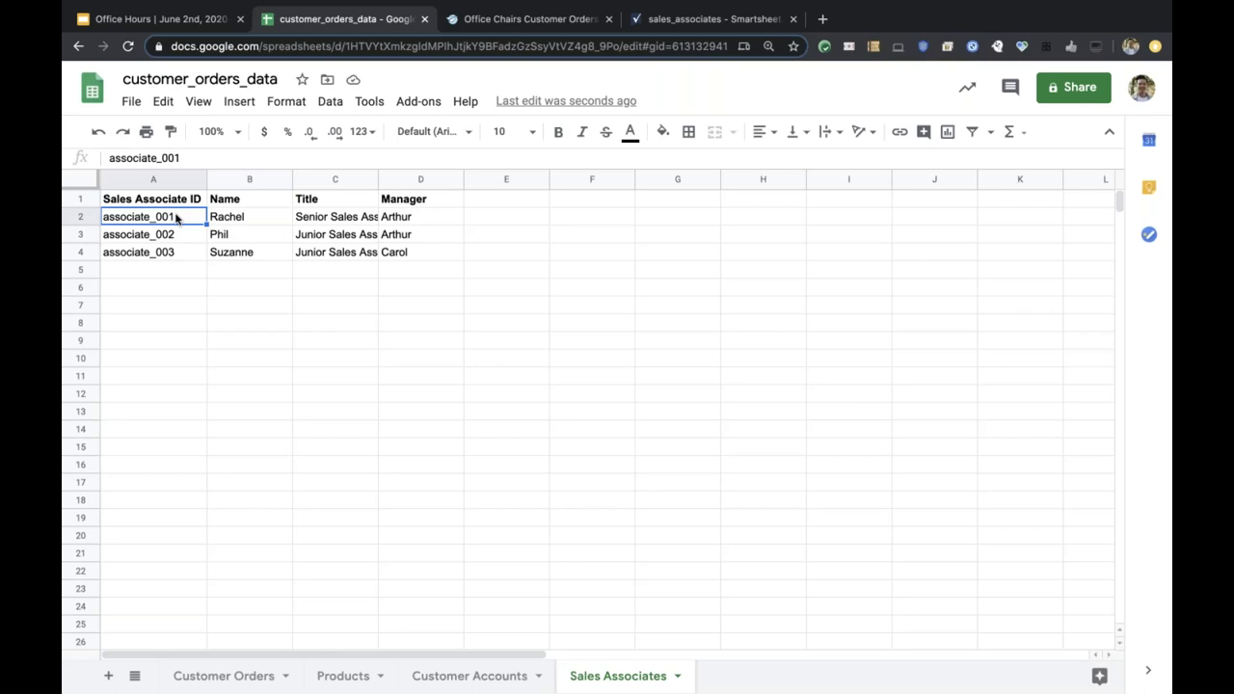
{"action": "left_click", "coordinate": [173, 180]}
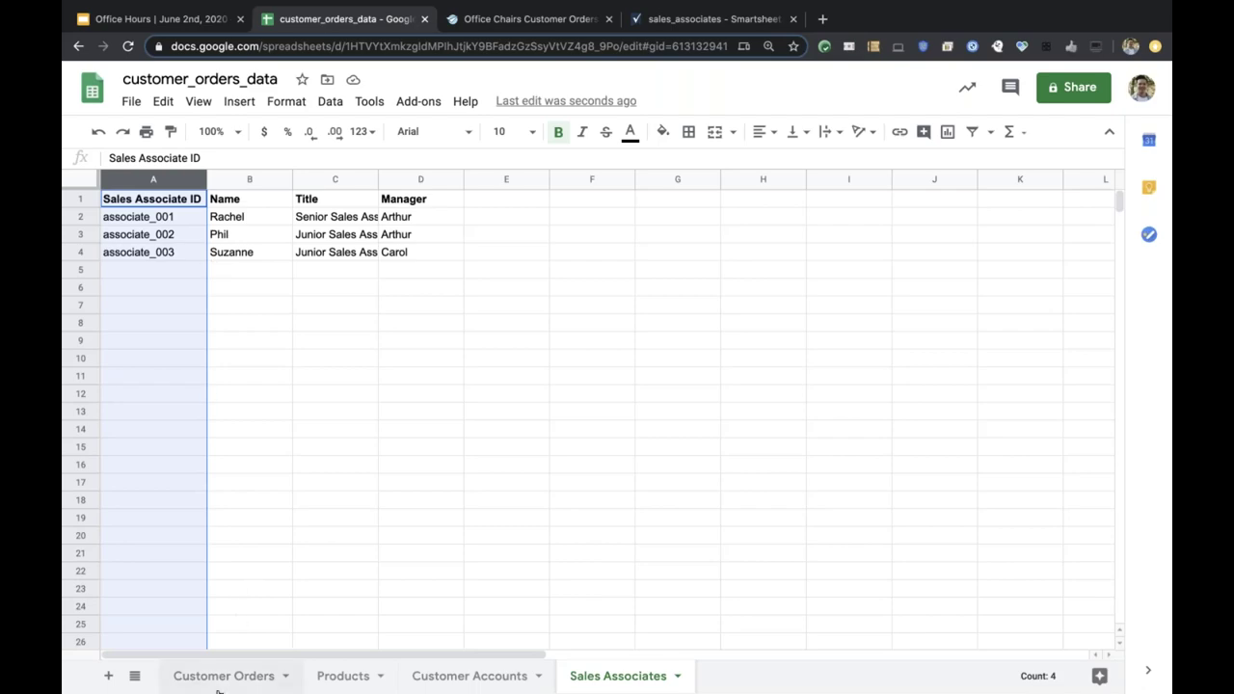
{"action": "left_click", "coordinate": [177, 672]}
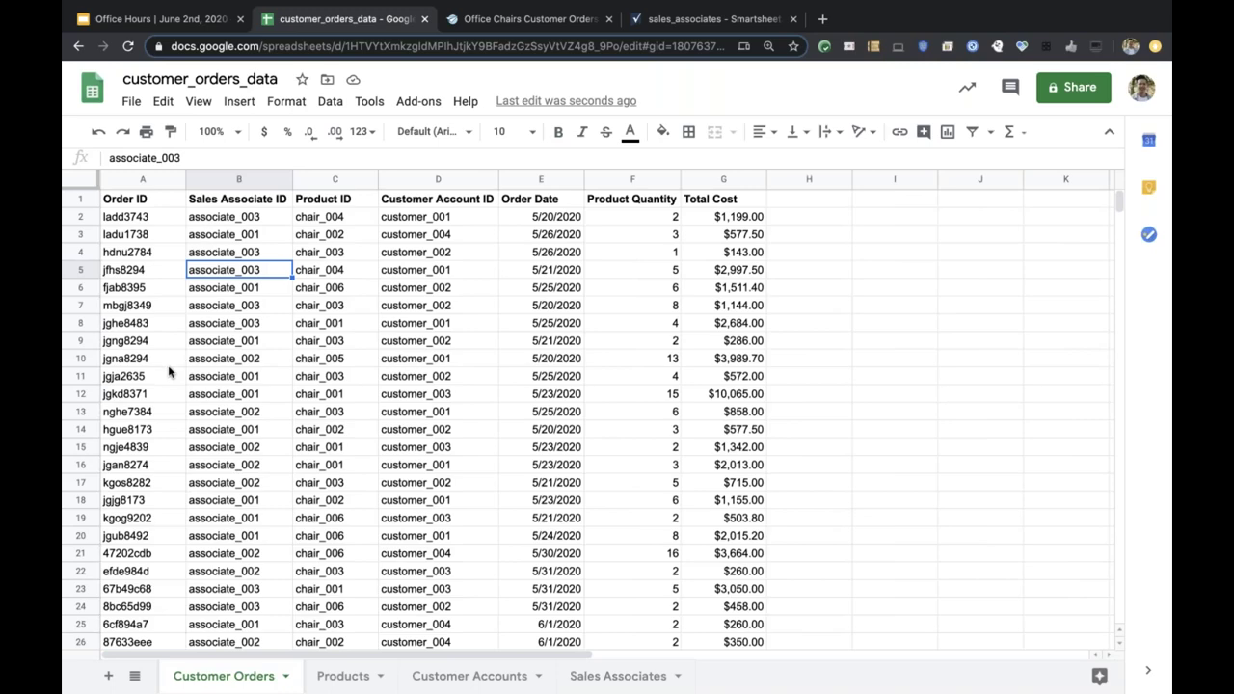
{"action": "left_click", "coordinate": [648, 21]}
Open the Create New Order form in the AppSheet preview and scroll through the Columns page.
{"action": "left_click", "coordinate": [521, 21]}
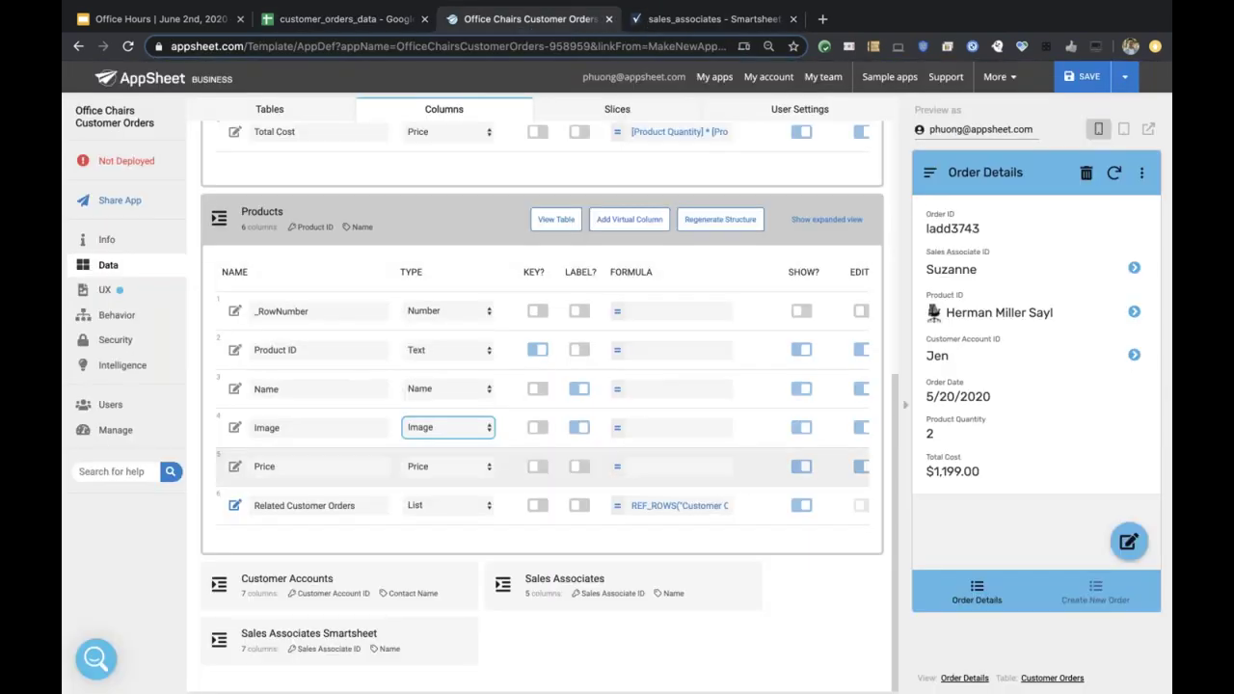
{"action": "left_click", "coordinate": [1103, 594]}
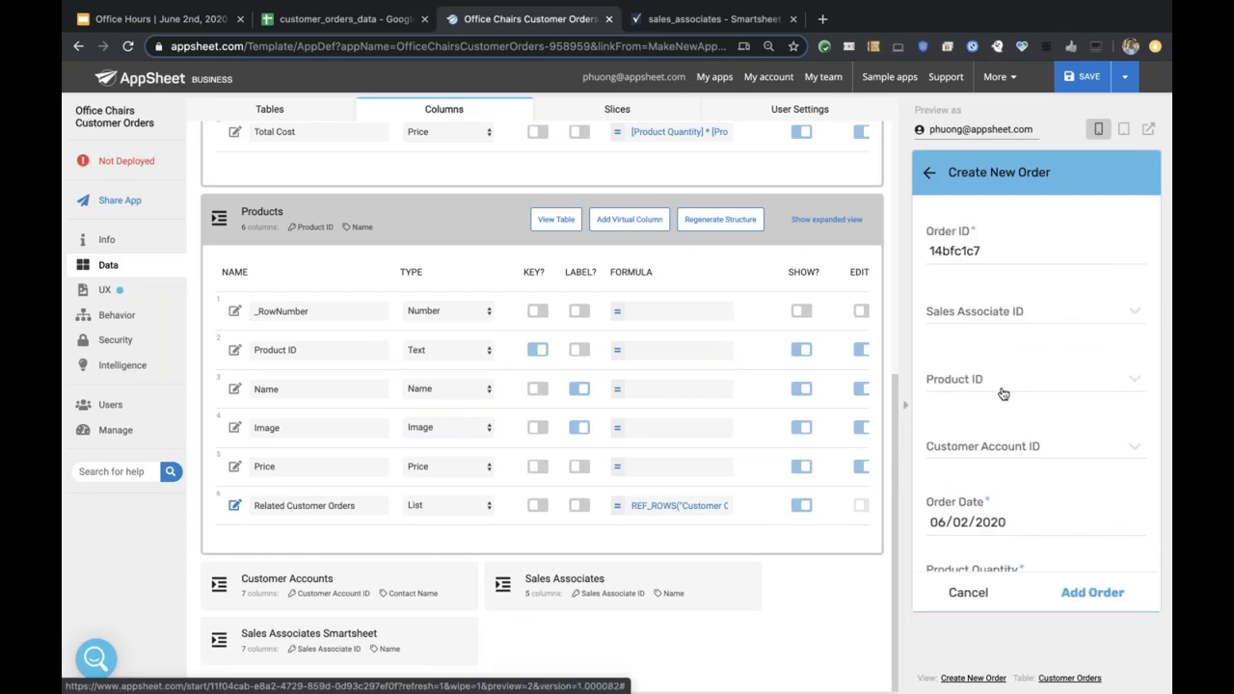
{"action": "scroll", "coordinate": [781, 384], "scroll_direction": "up", "scroll_amount": 5}
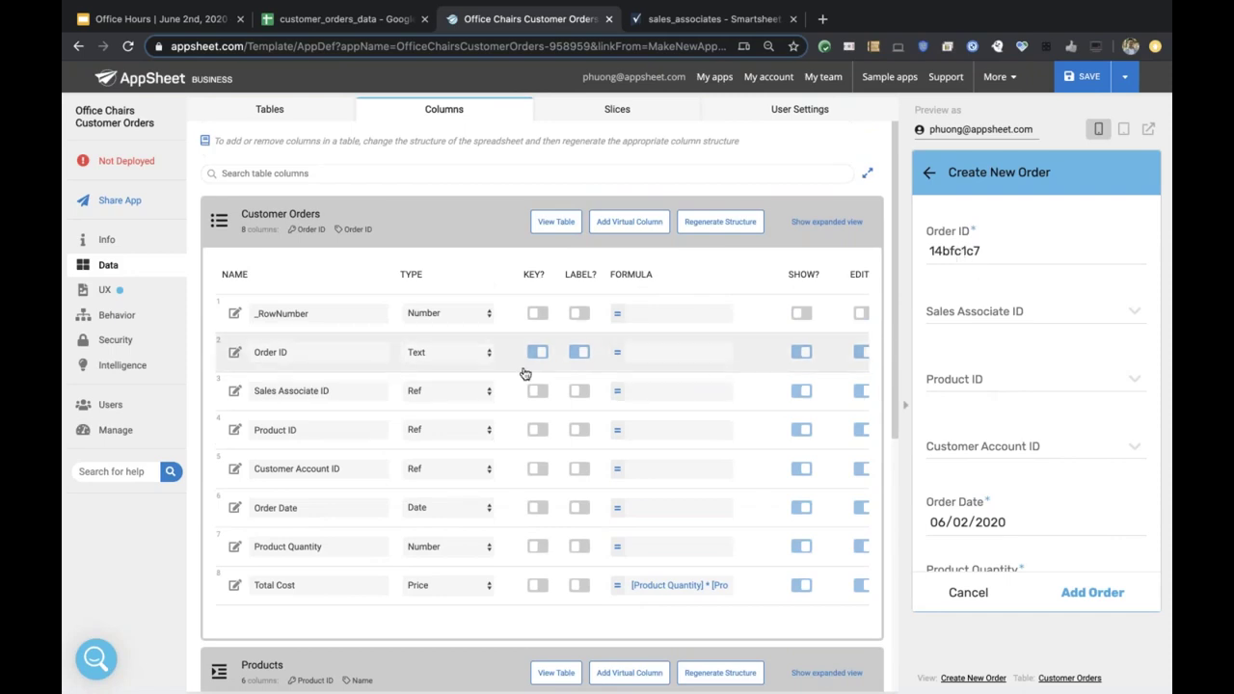
{"action": "scroll", "coordinate": [737, 355], "scroll_direction": "right", "scroll_amount": 6}
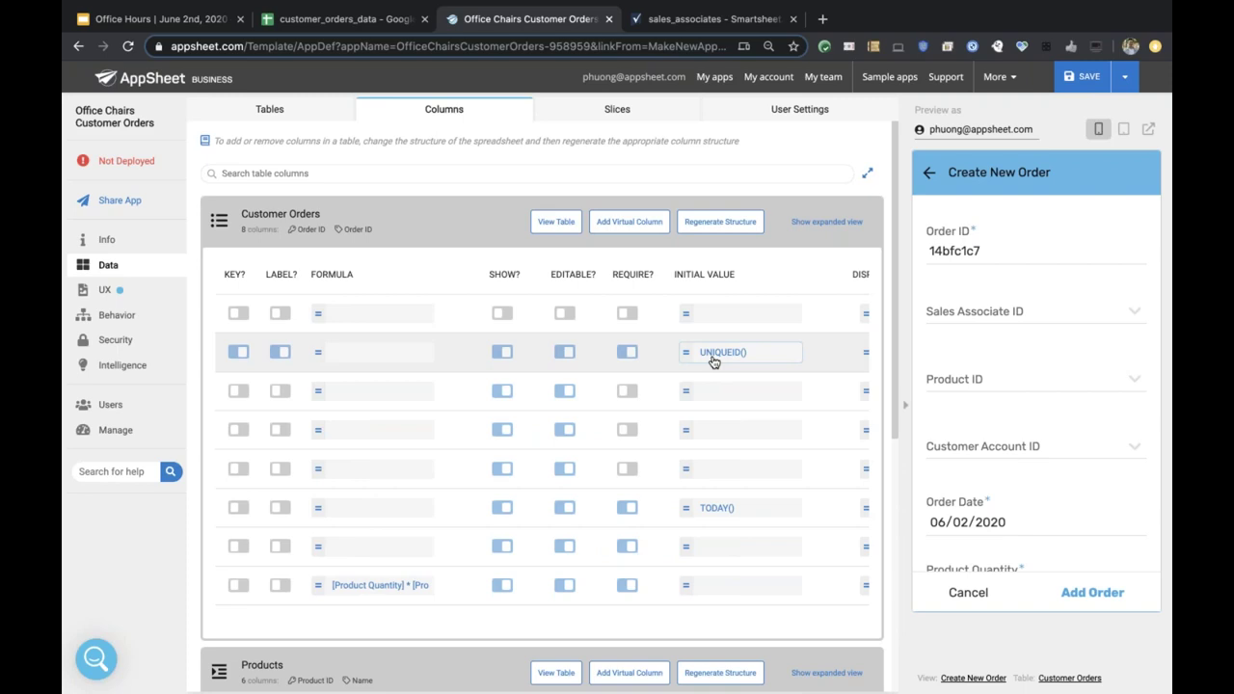
{"action": "scroll", "coordinate": [714, 362], "scroll_direction": "left", "scroll_amount": 6}
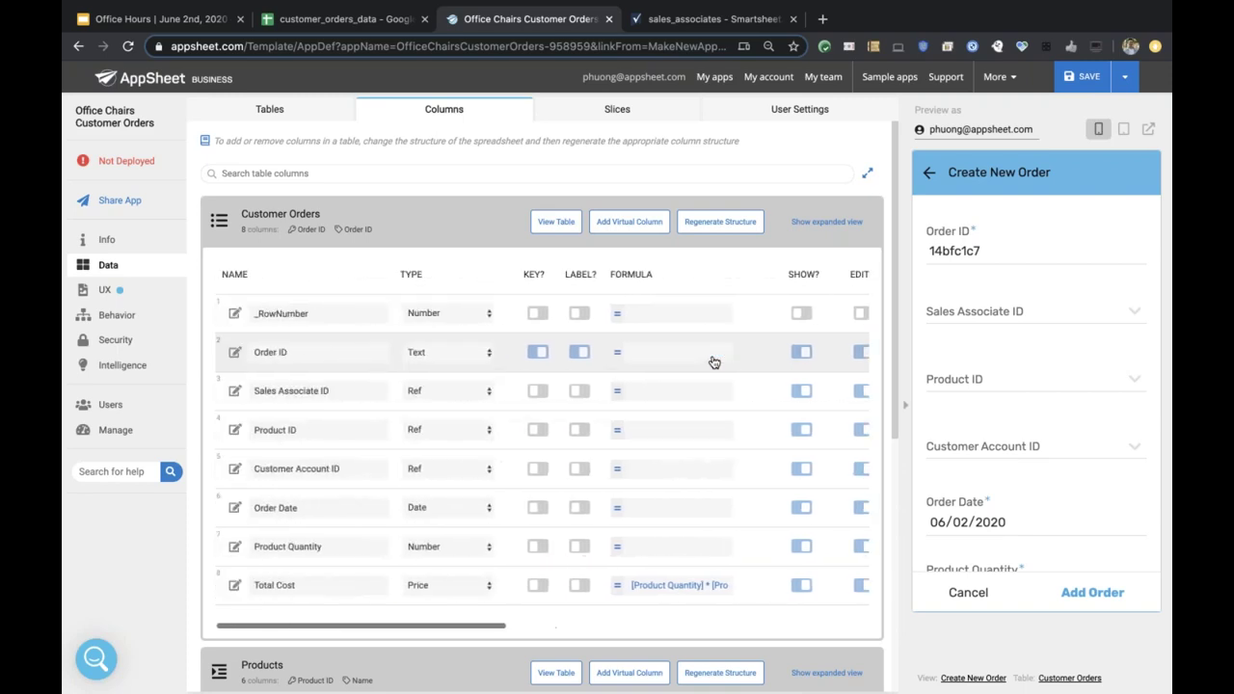
{"action": "scroll", "coordinate": [714, 362], "scroll_direction": "down", "scroll_amount": 5}
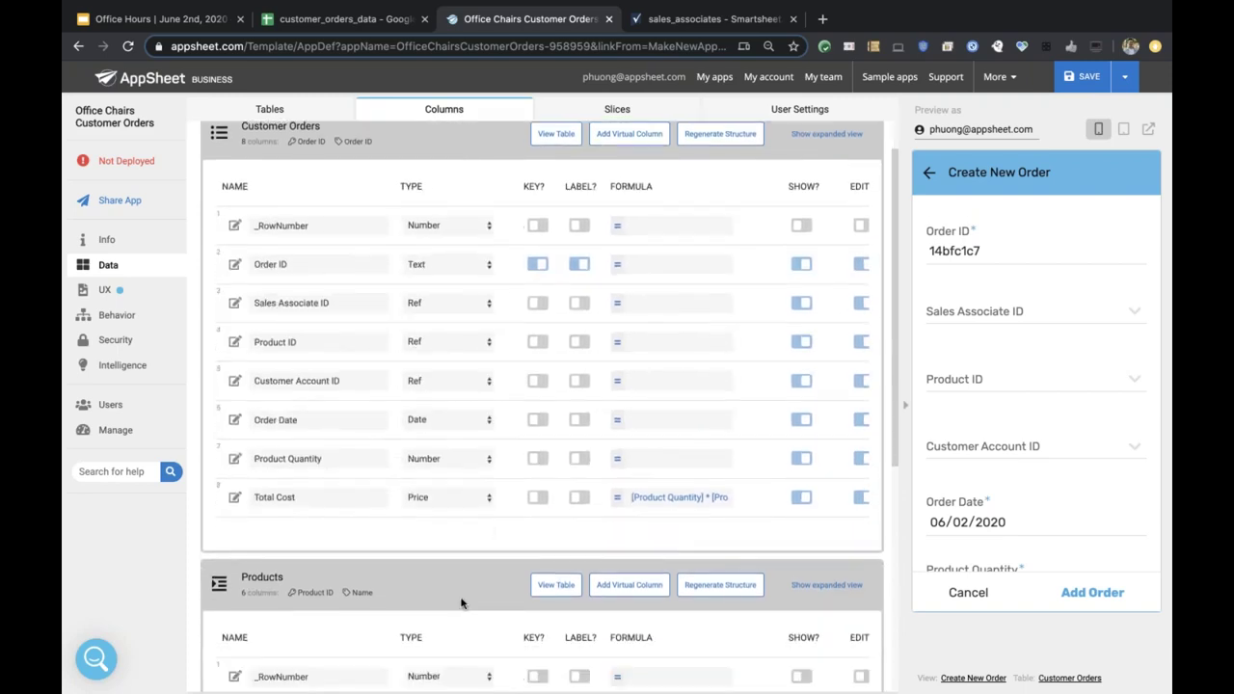
{"action": "scroll", "coordinate": [541, 405], "scroll_direction": "down", "scroll_amount": 4}
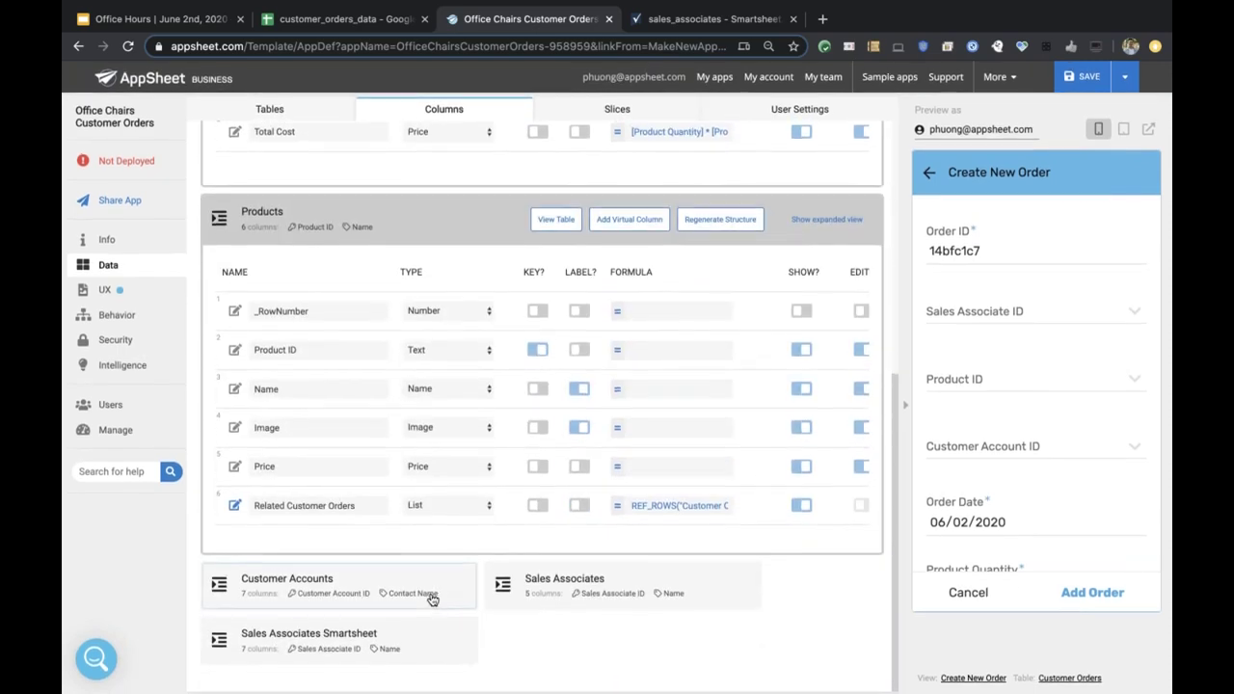
Expand the Sales Associates table's columns and highlight their Initial Value settings.
{"action": "left_click", "coordinate": [579, 585]}
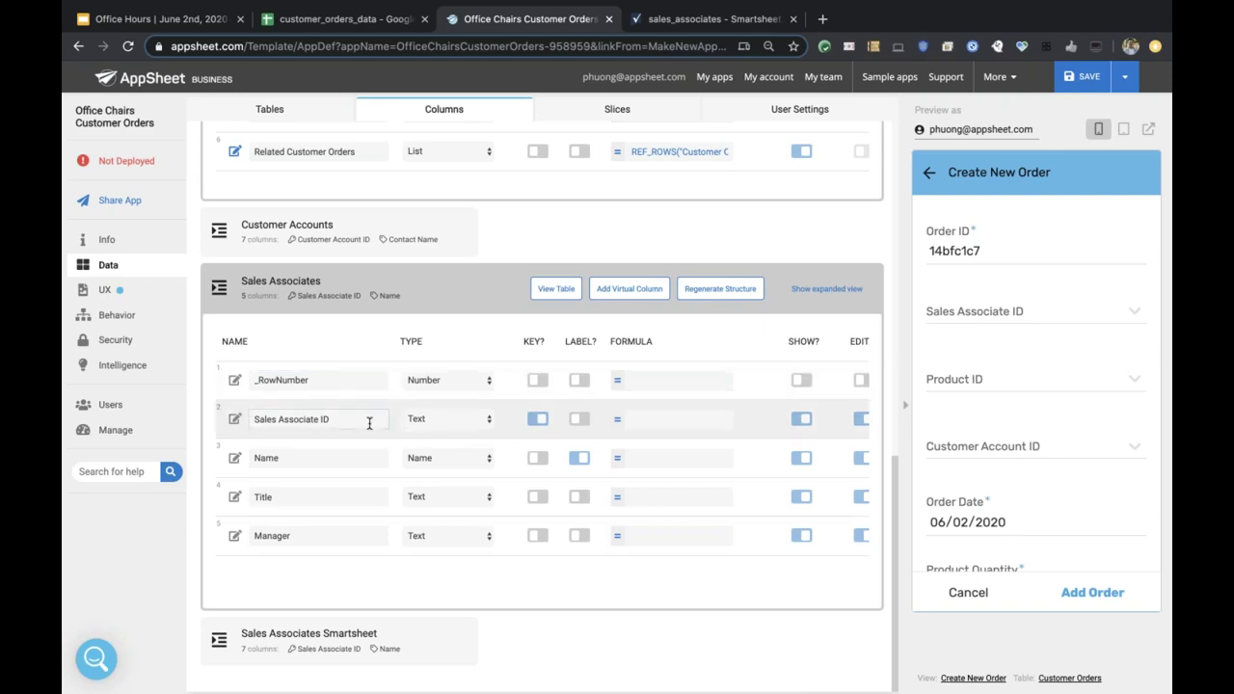
{"action": "scroll", "coordinate": [369, 425], "scroll_direction": "right", "scroll_amount": 10}
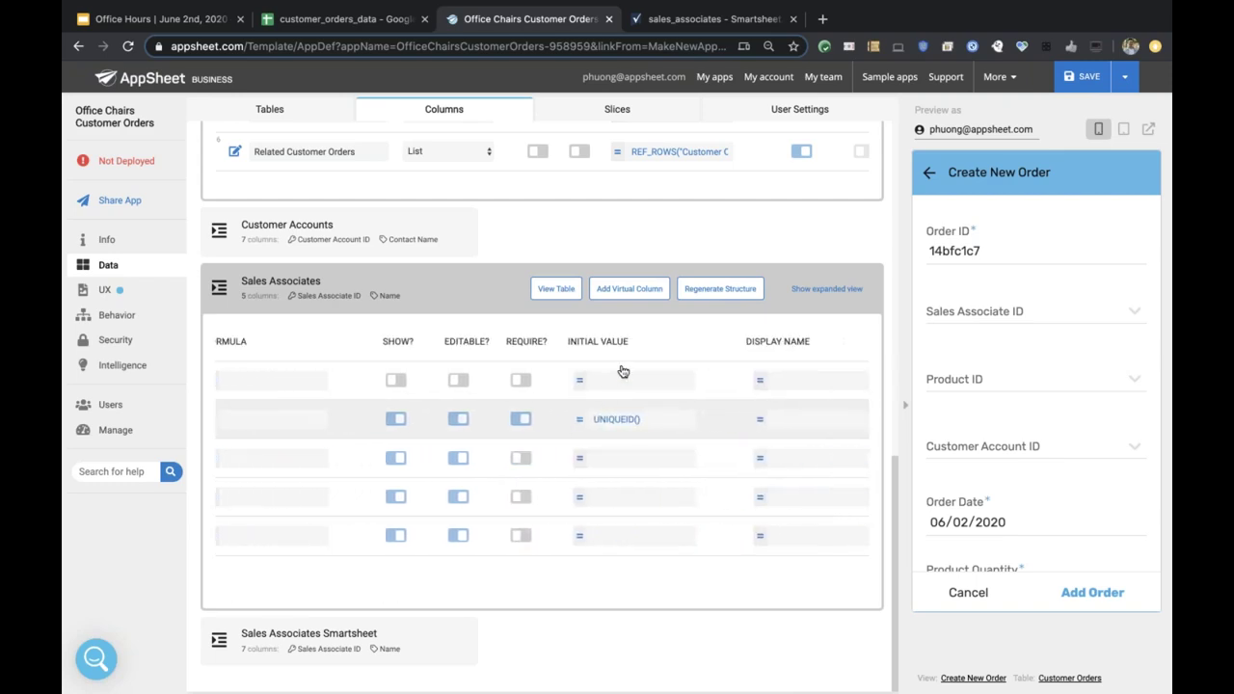
{"action": "triple_click", "coordinate": [584, 344]}
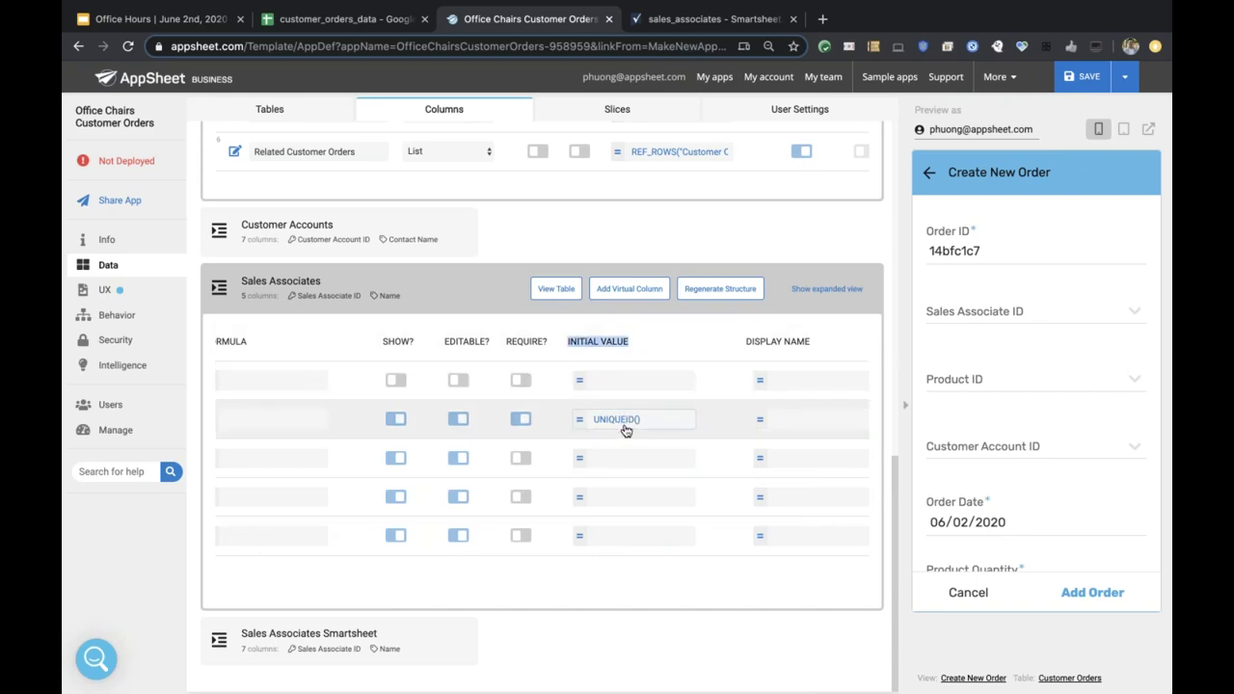
{"action": "scroll", "coordinate": [625, 430], "scroll_direction": "left", "scroll_amount": 5}
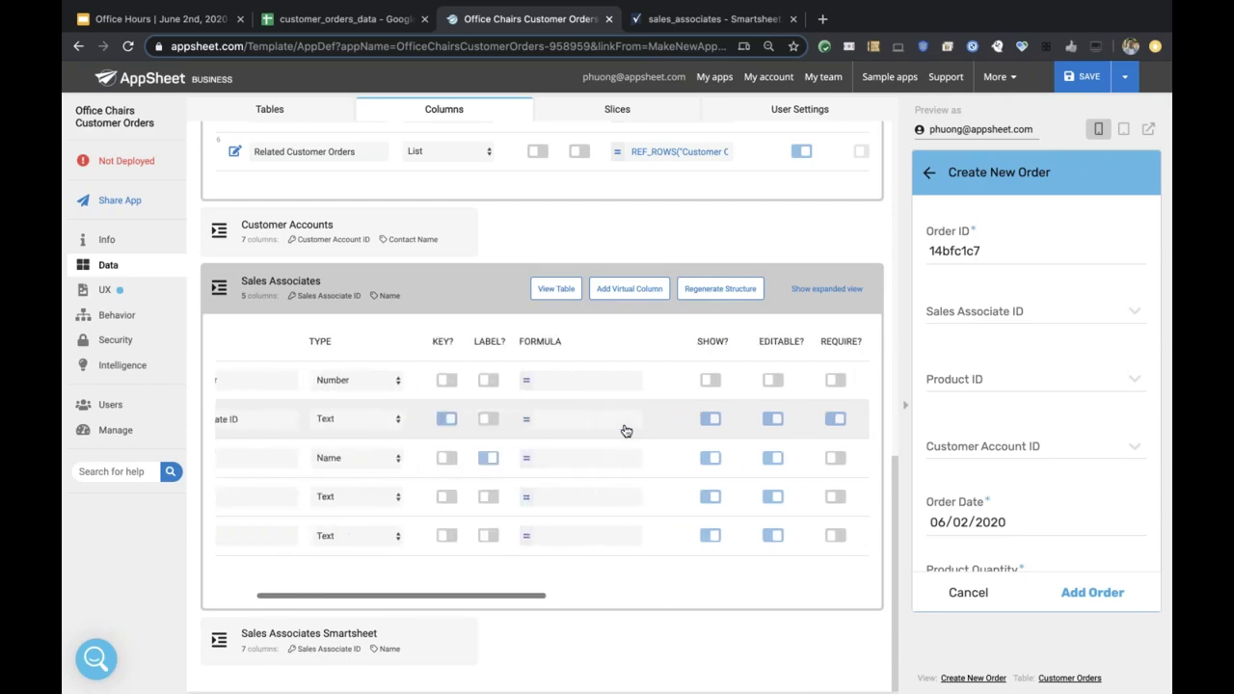
{"action": "left_click", "coordinate": [365, 25]}
Point out order IDs fjab8395 (A6), A8 and jgng8294 (A9), then go back to AppSheet.
{"action": "left_click", "coordinate": [146, 291]}
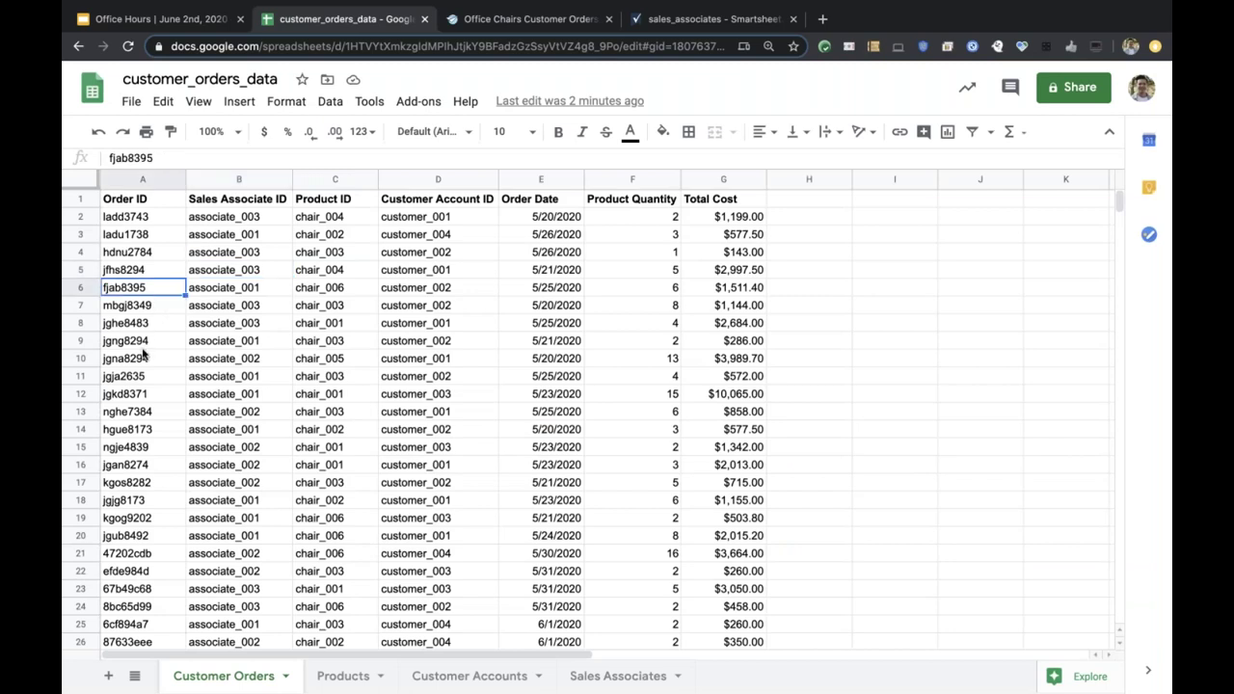
{"action": "left_click", "coordinate": [142, 348]}
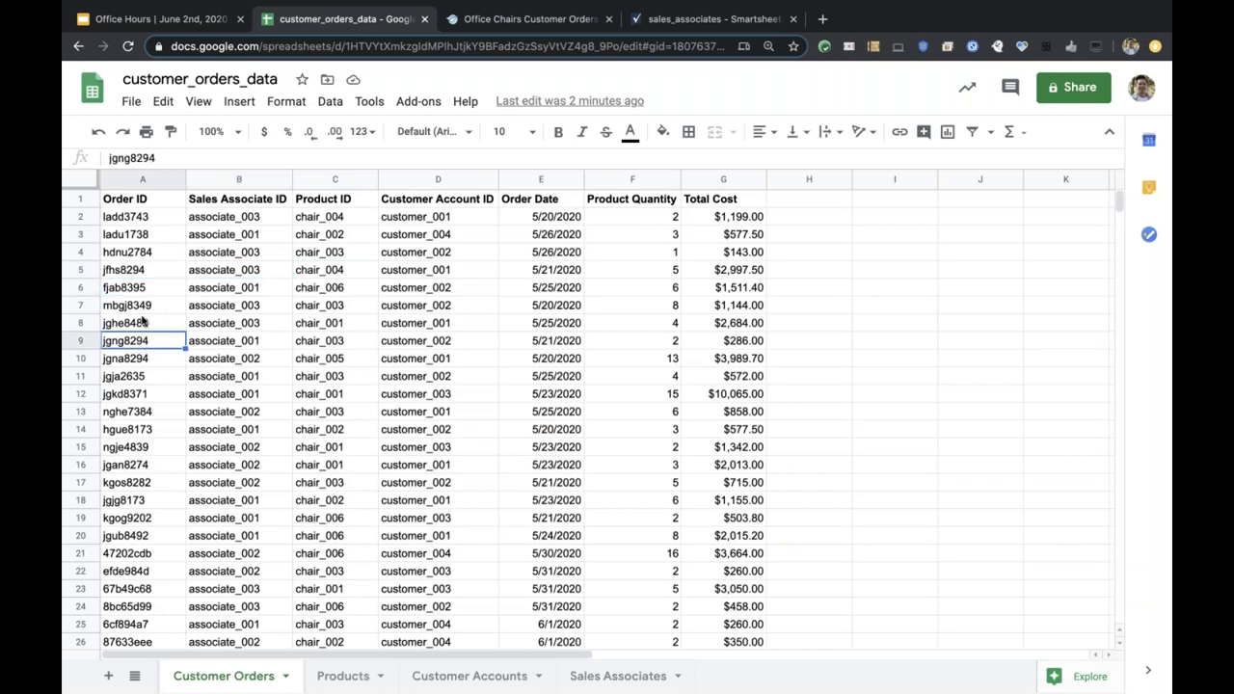
{"action": "left_click", "coordinate": [145, 323]}
{"action": "left_click", "coordinate": [145, 291]}
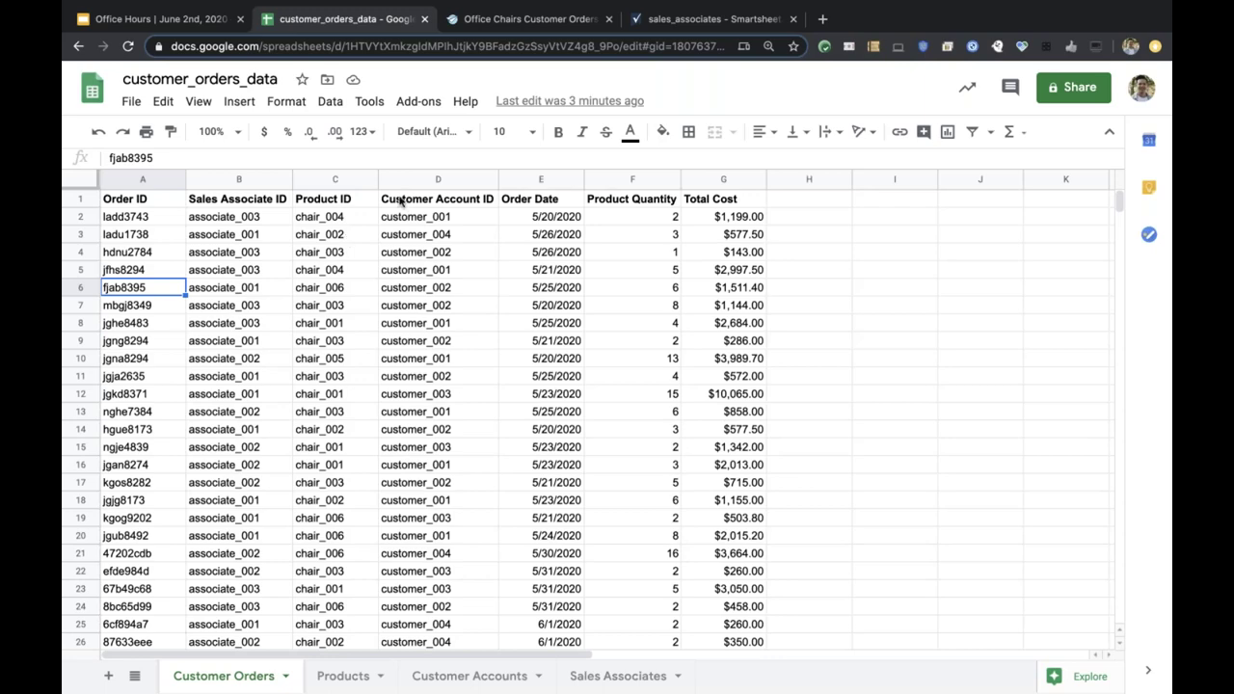
{"action": "left_click", "coordinate": [513, 19]}
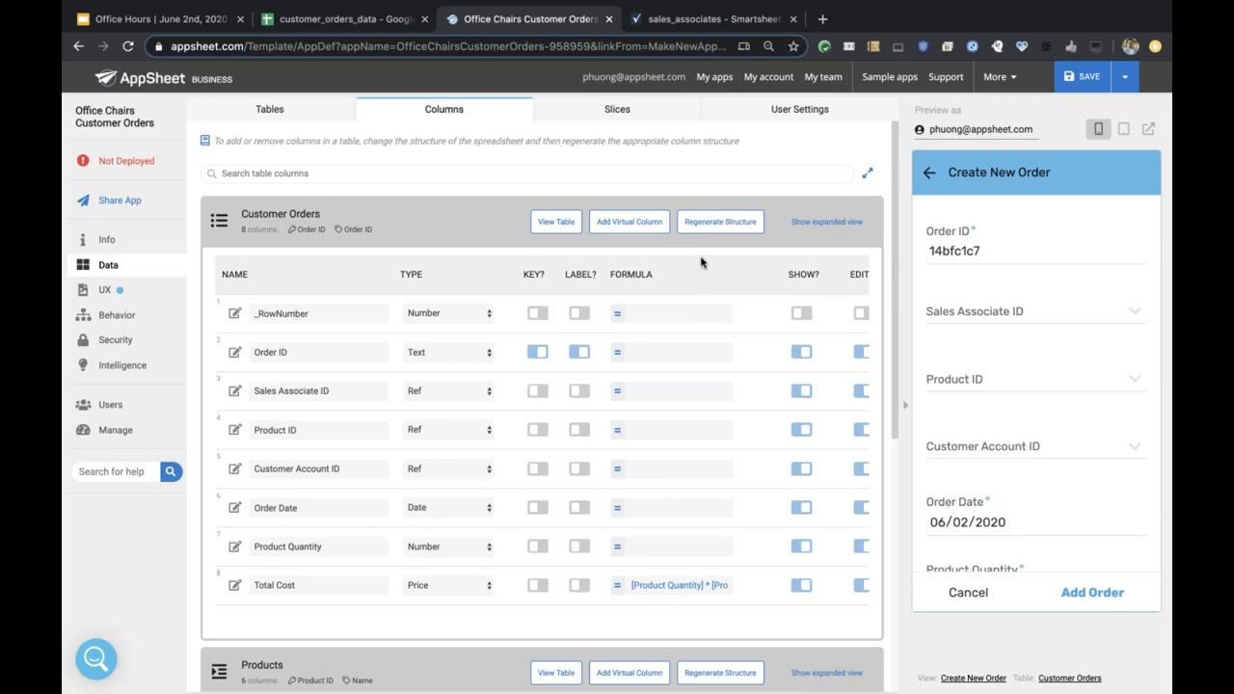
Glance at the customer_orders_data spreadsheet and return to the Office Chairs Customer Orders editor.
{"action": "left_click", "coordinate": [359, 21]}
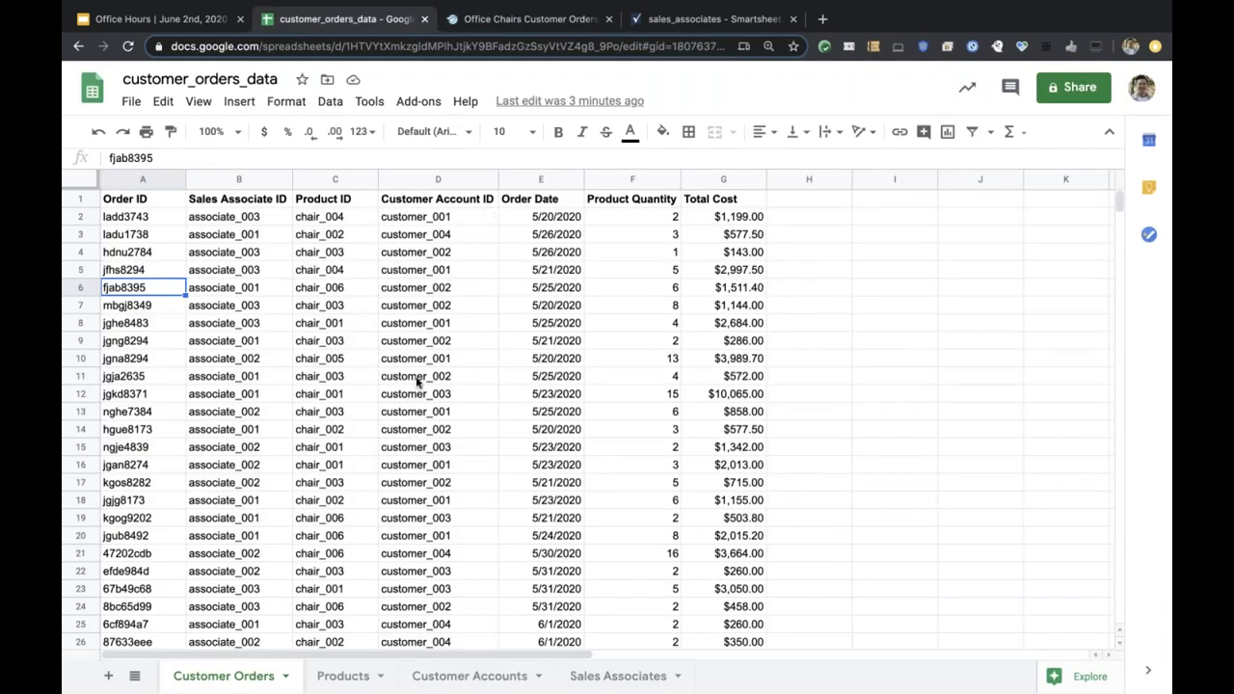
{"action": "left_click", "coordinate": [537, 21]}
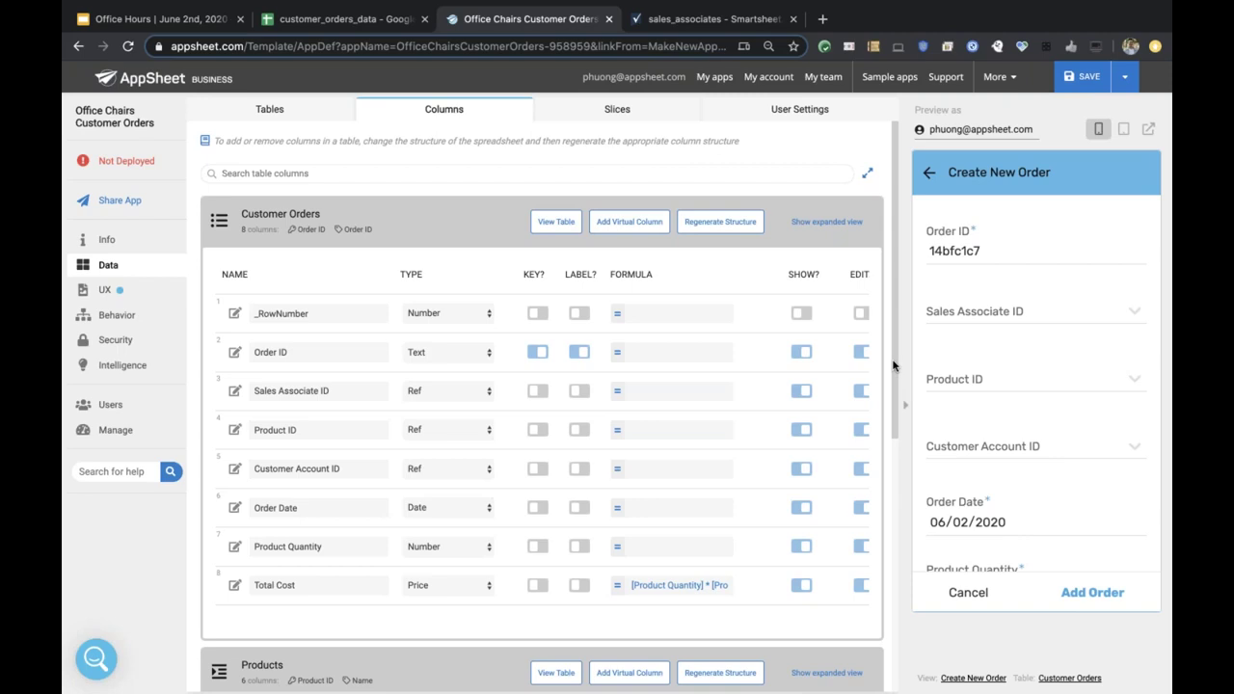
Open a new third-position tab at the pasted OfficeChairsCustomerOrdersCopy-958959 Drive folder URL.
{"action": "left_click", "coordinate": [822, 18]}
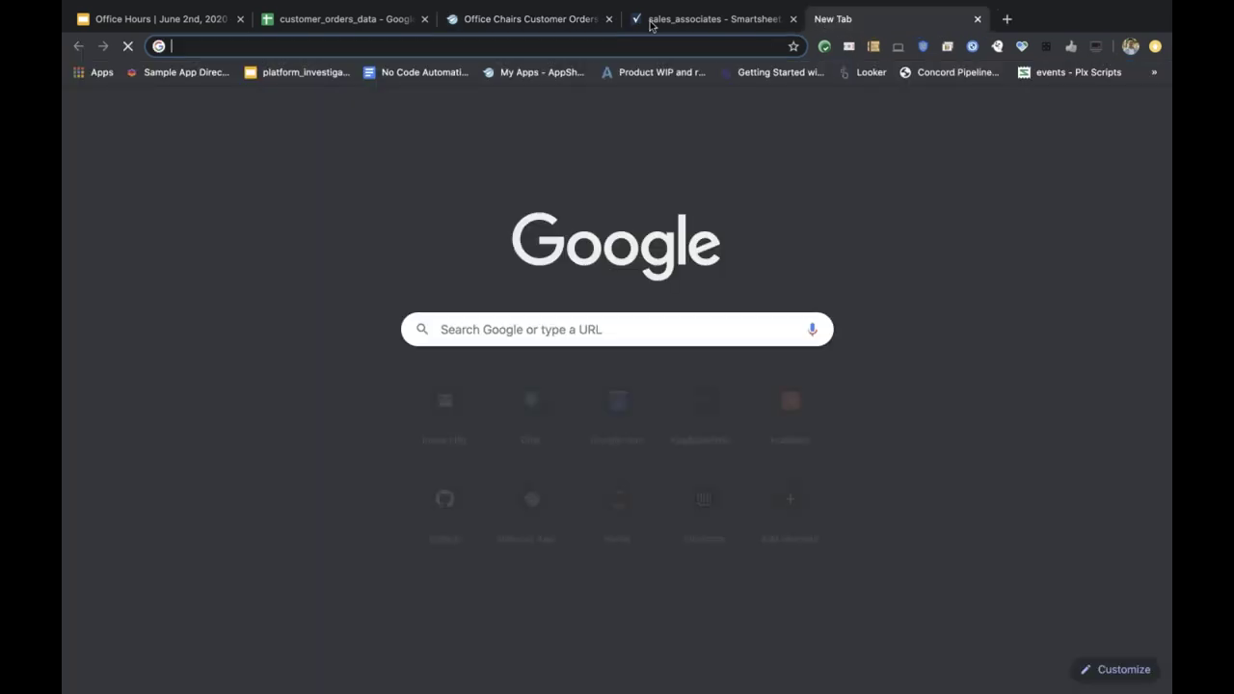
{"action": "left_click_drag", "start_coordinate": [651, 26], "coordinate": [469, 21]}
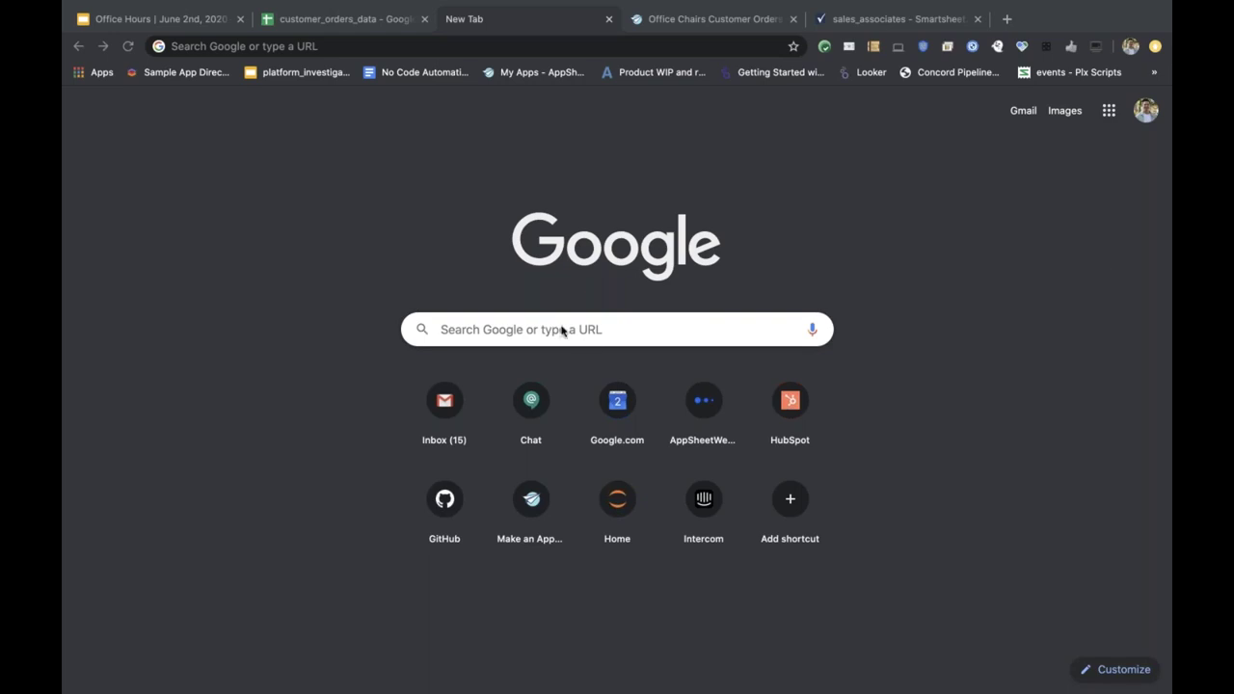
{"action": "left_click", "coordinate": [473, 46]}
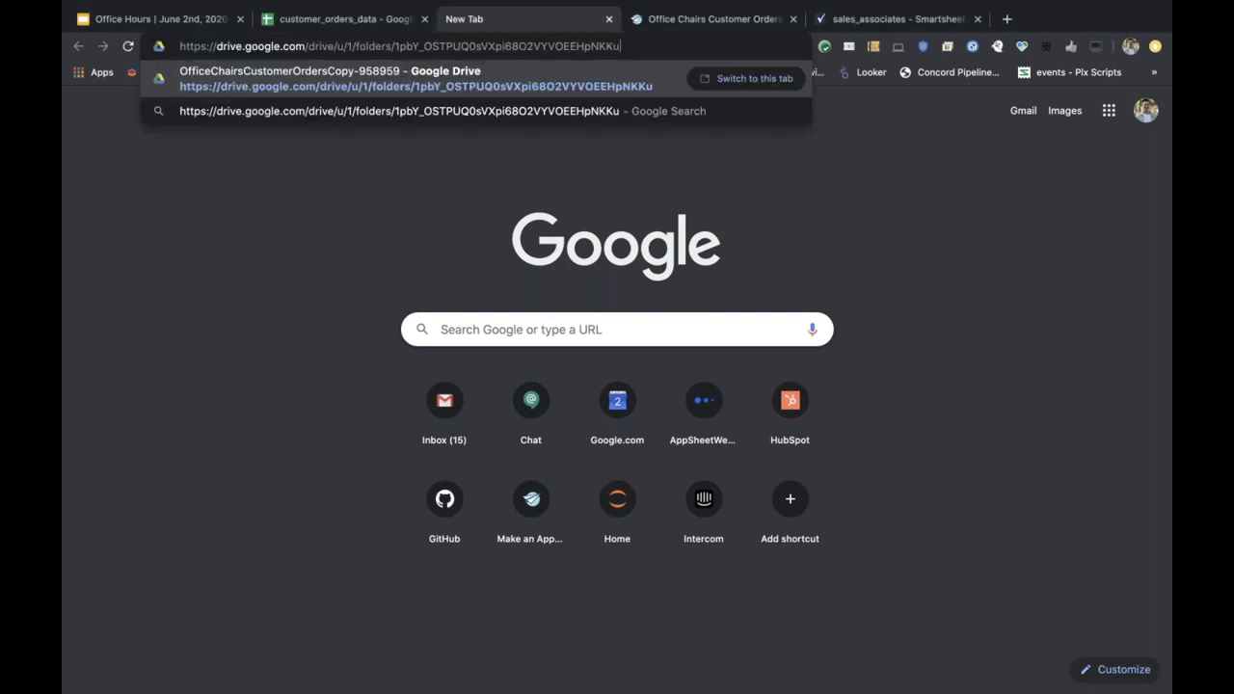
{"action": "key", "text": "Return"}
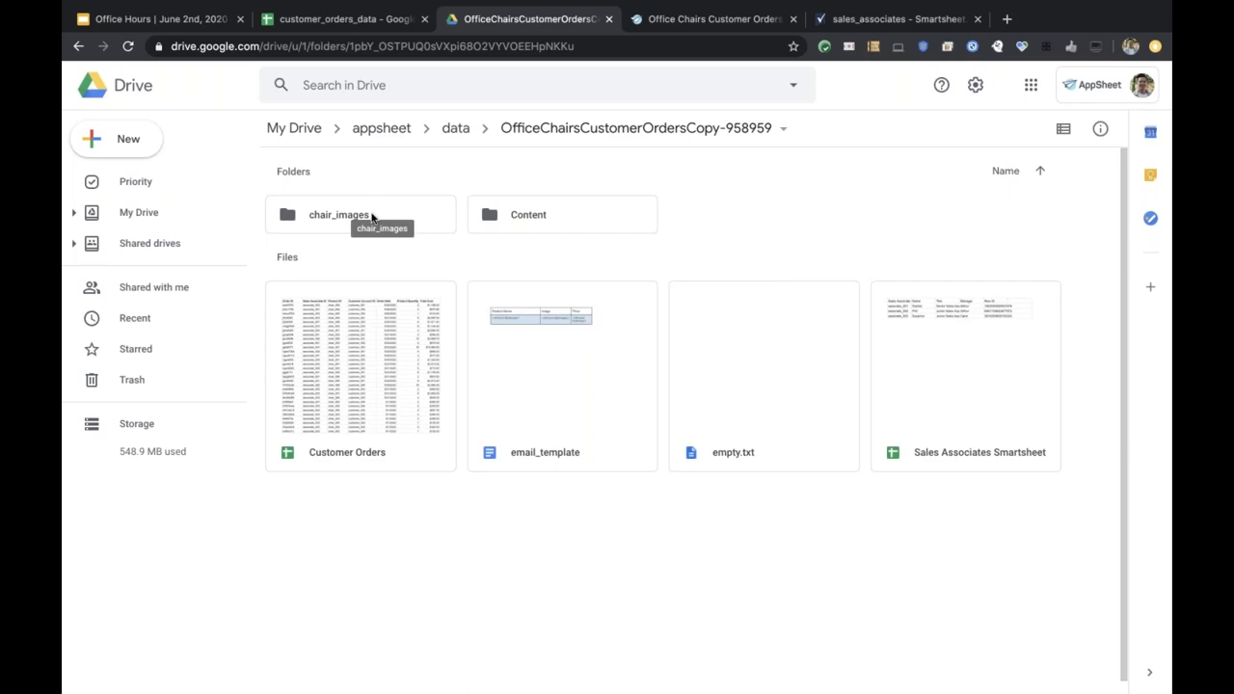
Widen the Products sheet's Image column to show full paths like chair_images/markus.png.
{"action": "left_click", "coordinate": [327, 18]}
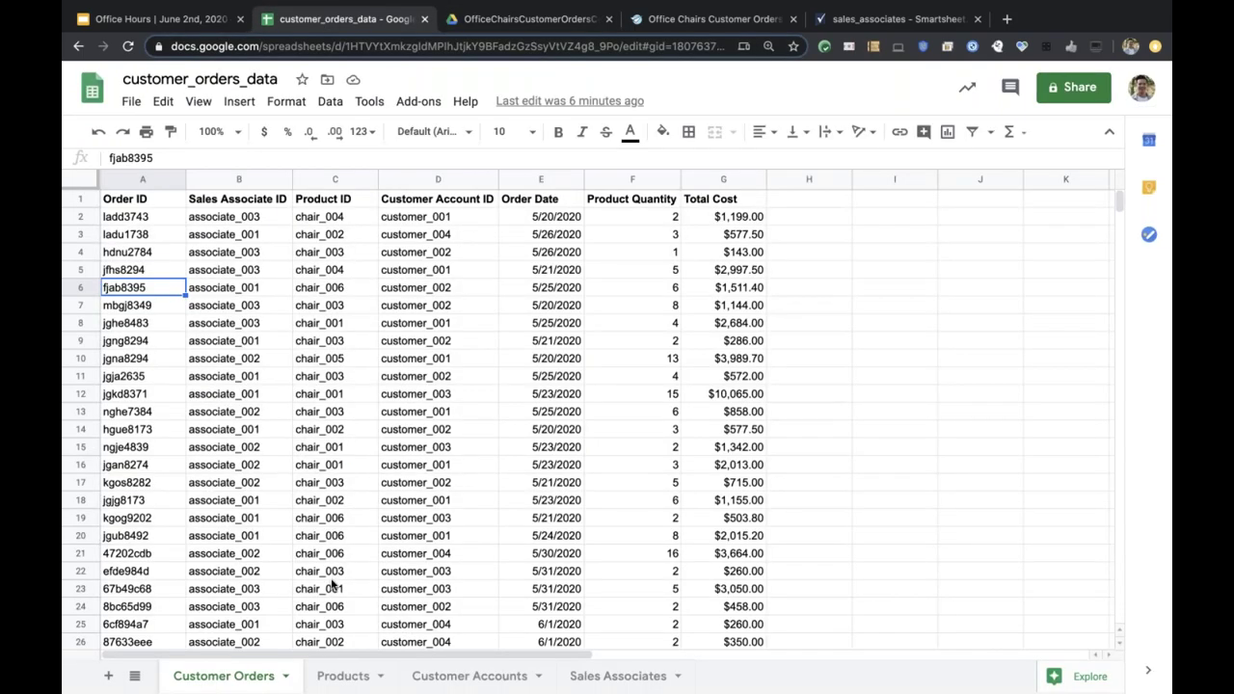
{"action": "left_click", "coordinate": [345, 677]}
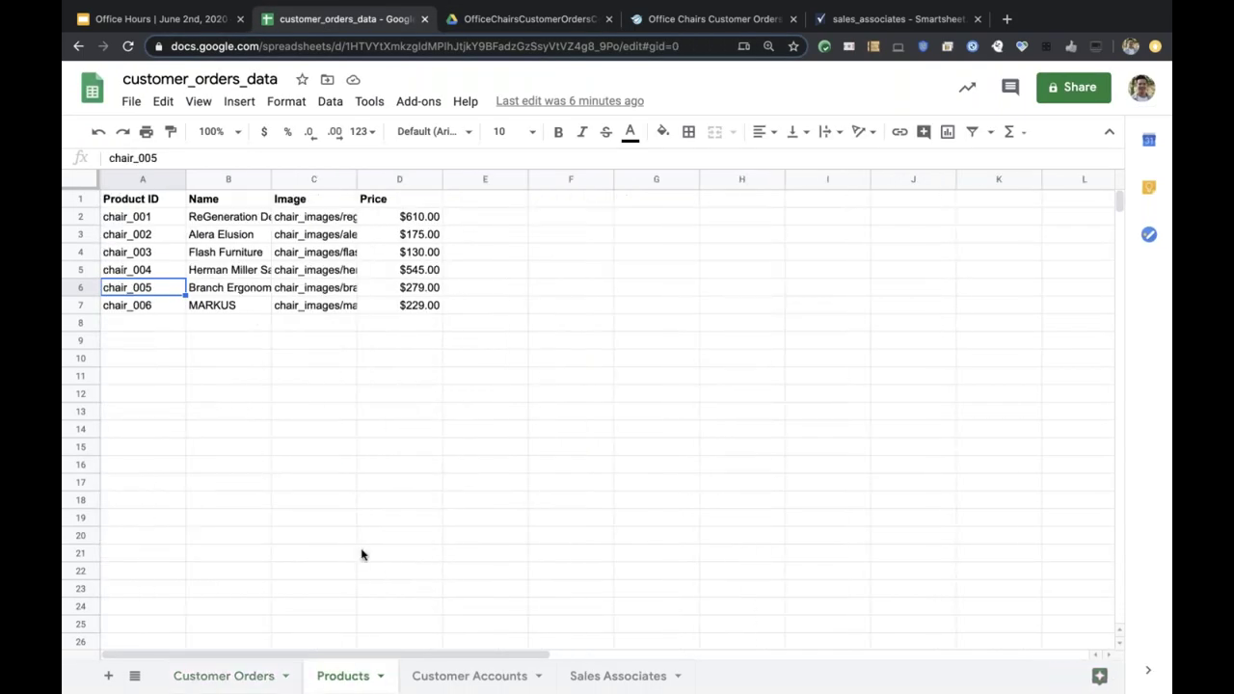
{"action": "left_click_drag", "start_coordinate": [443, 180], "coordinate": [440, 181]}
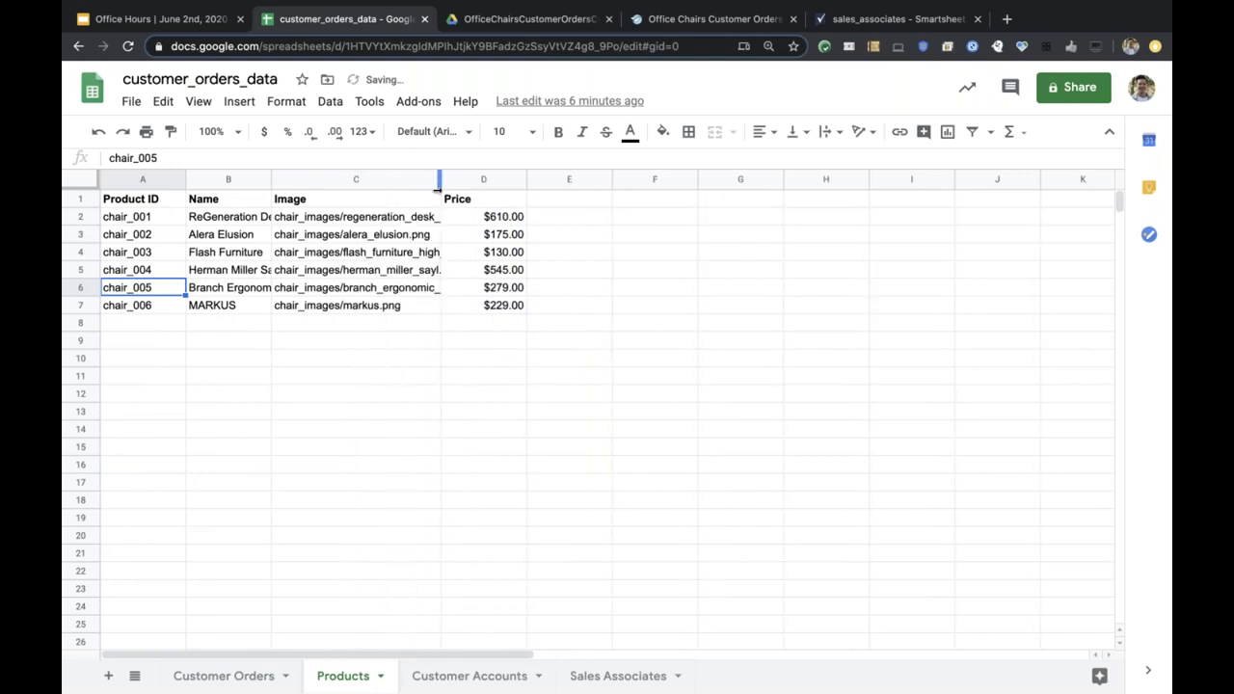
Open the chair_images folder in Google Drive to see its six PNG photos.
{"action": "left_click", "coordinate": [512, 19]}
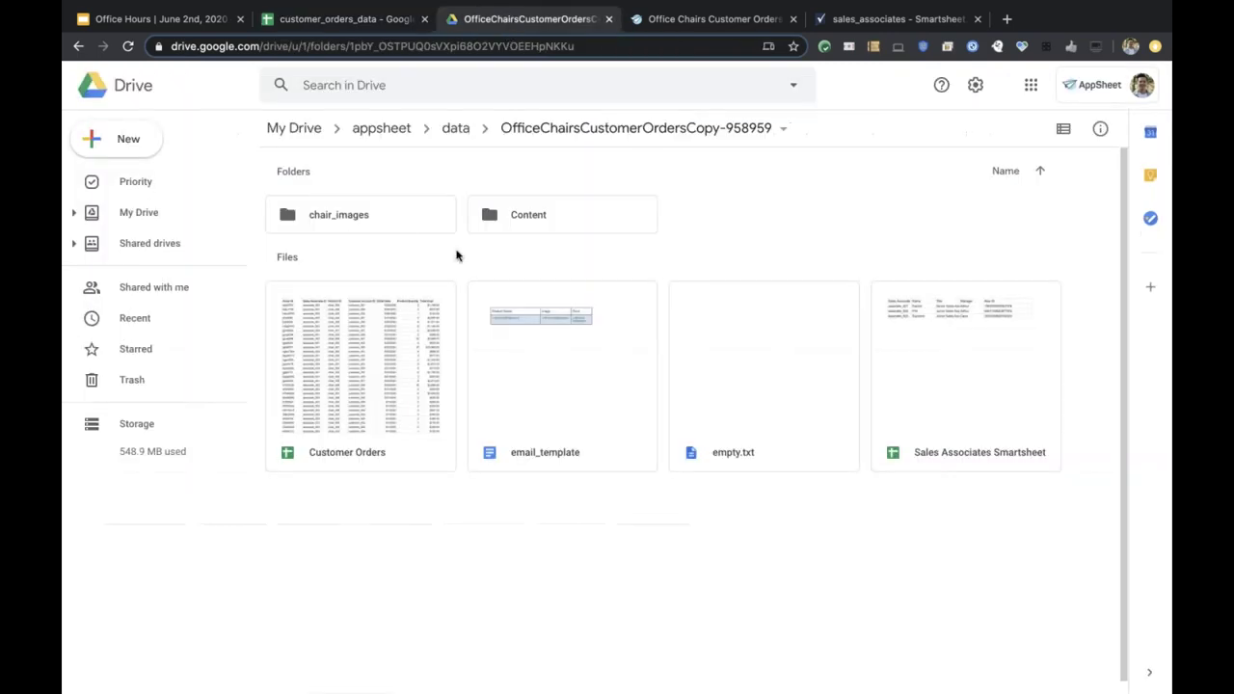
{"action": "double_click", "coordinate": [349, 218]}
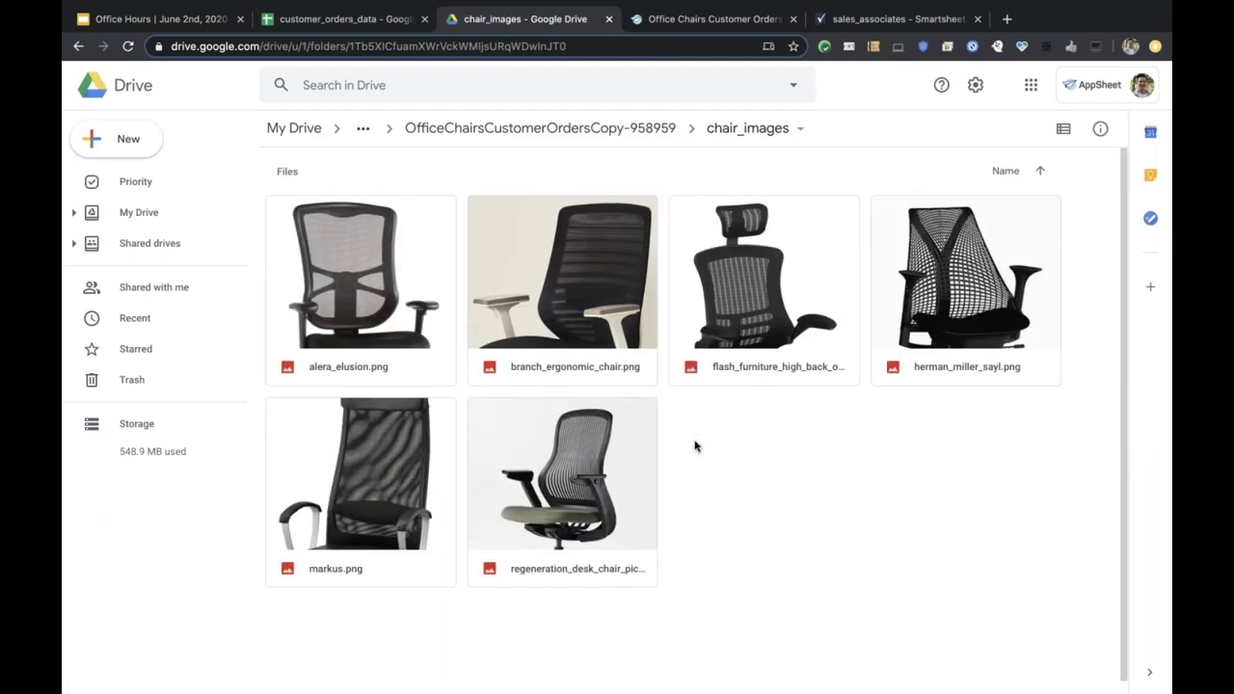
{"action": "left_click", "coordinate": [366, 17]}
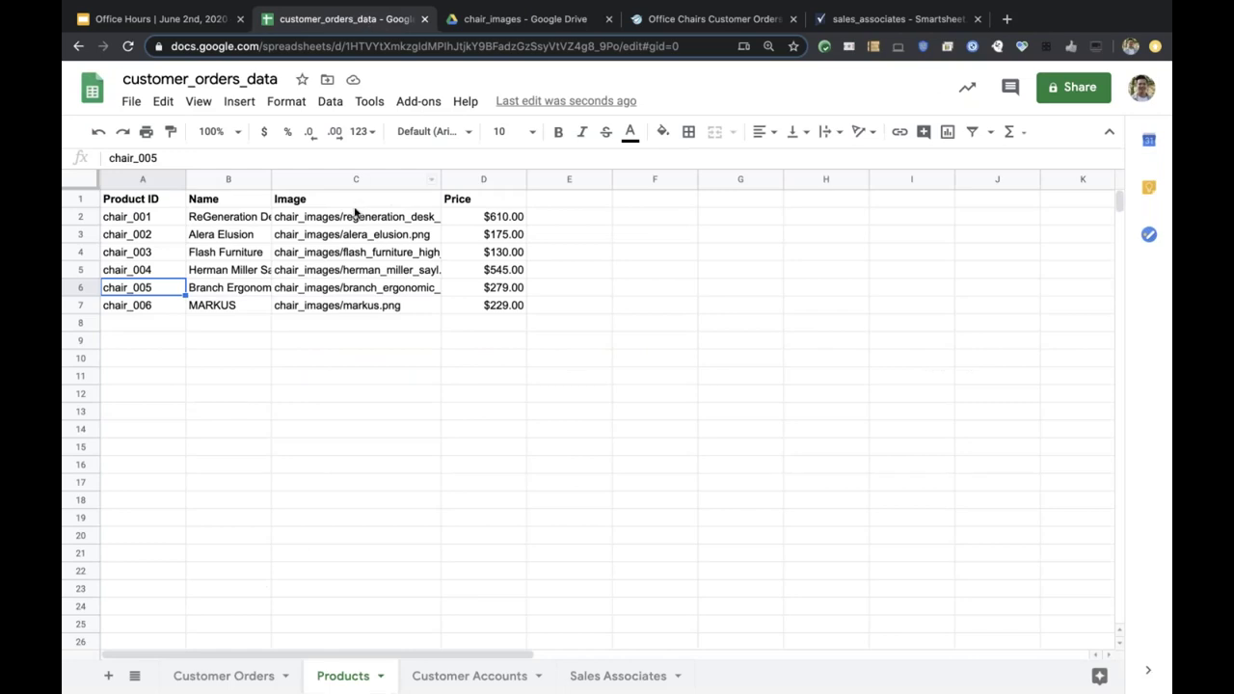
Highlight the chair_images folder and regeneration_desk_chair_picture file-name parts of C2's path.
{"action": "left_click", "coordinate": [353, 218]}
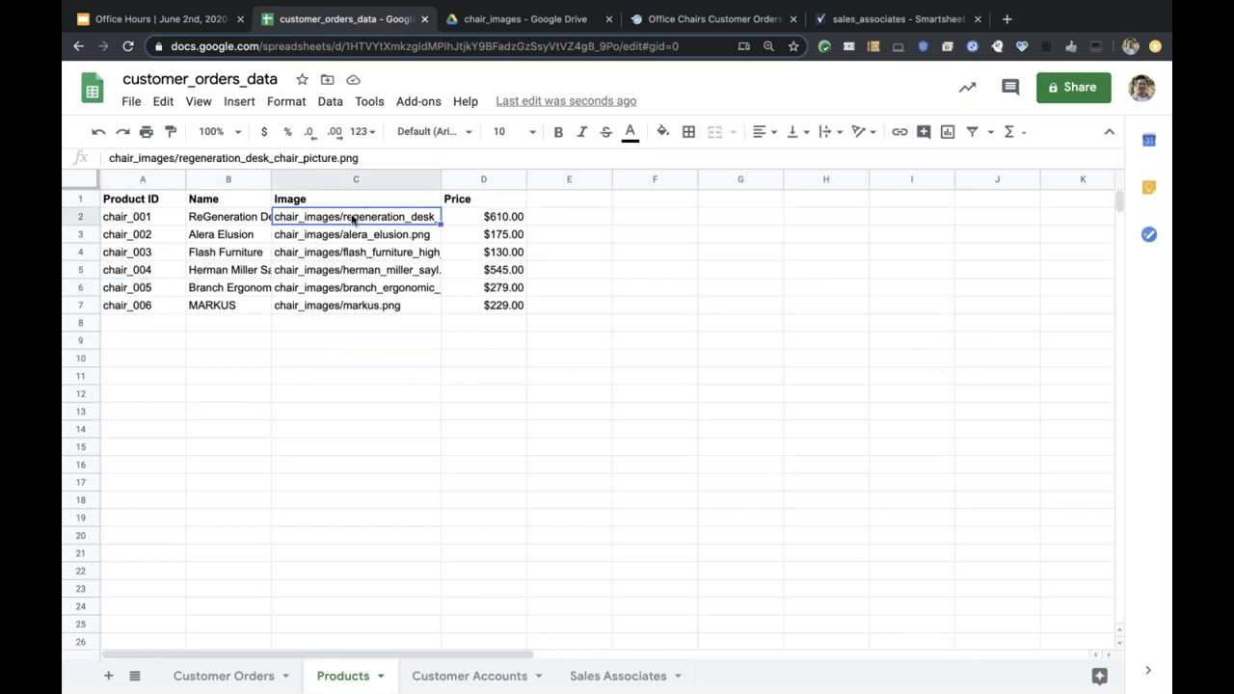
{"action": "double_click", "coordinate": [147, 159]}
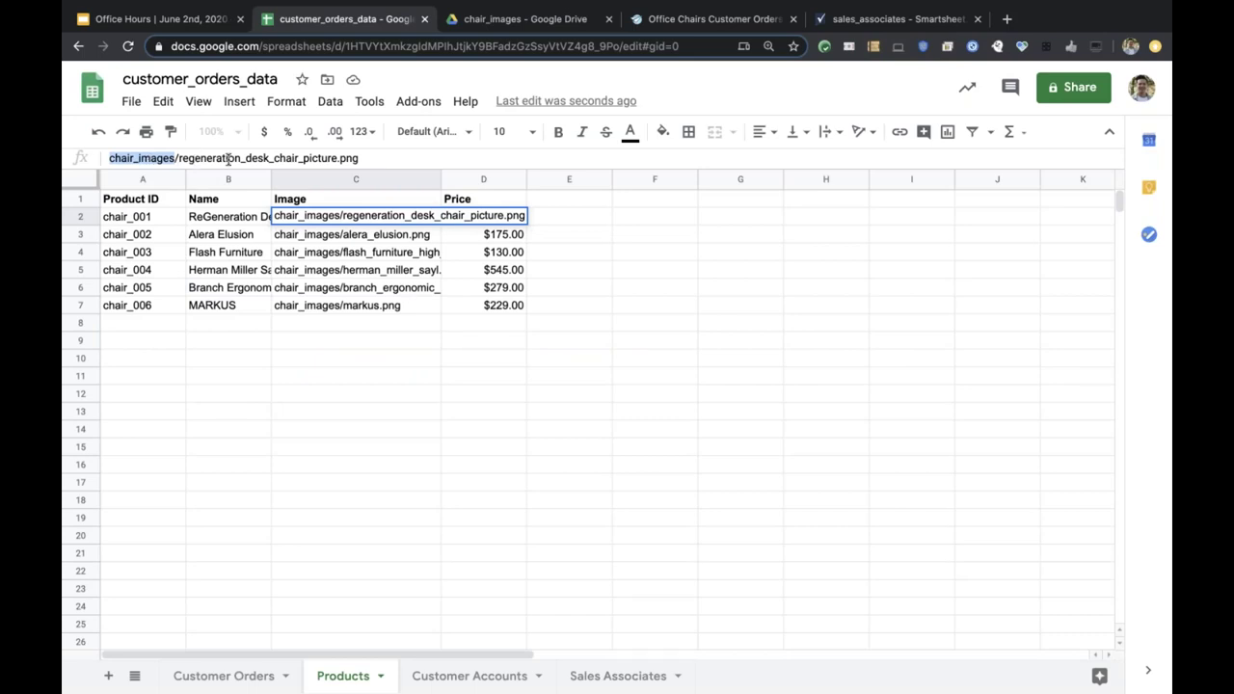
{"action": "left_click_drag", "start_coordinate": [382, 159], "coordinate": [333, 160]}
{"action": "left_click_drag", "start_coordinate": [241, 159], "coordinate": [175, 160]}
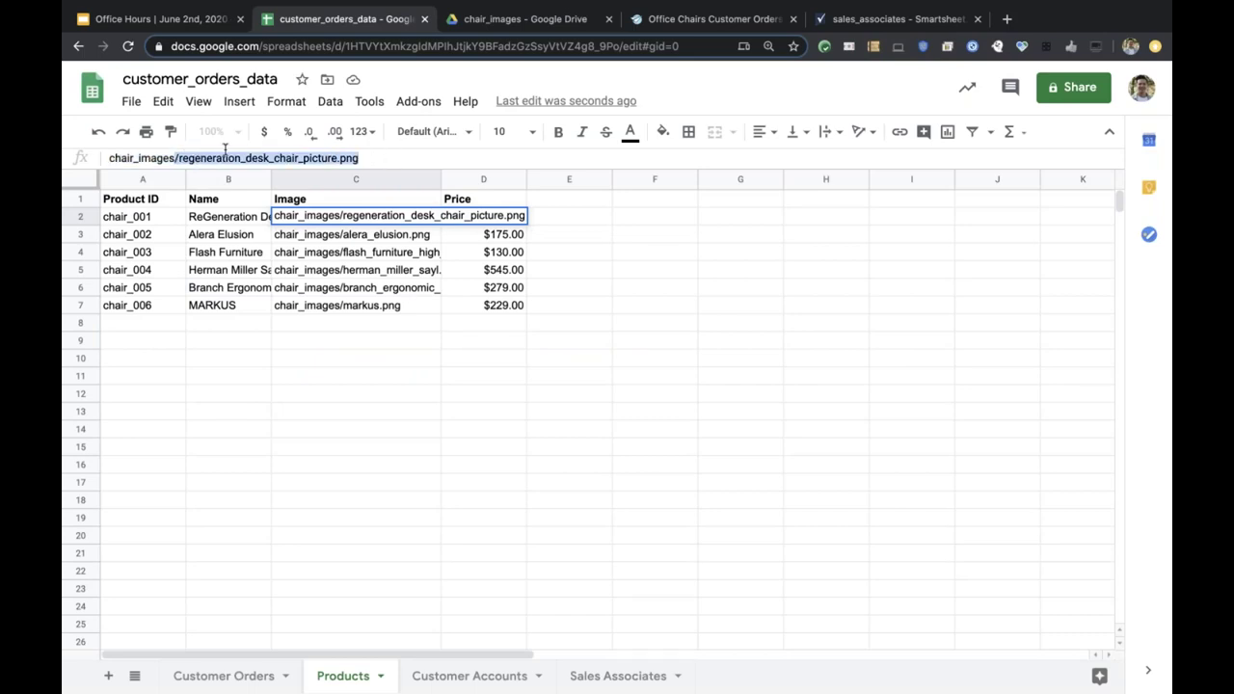
{"action": "double_click", "coordinate": [148, 159]}
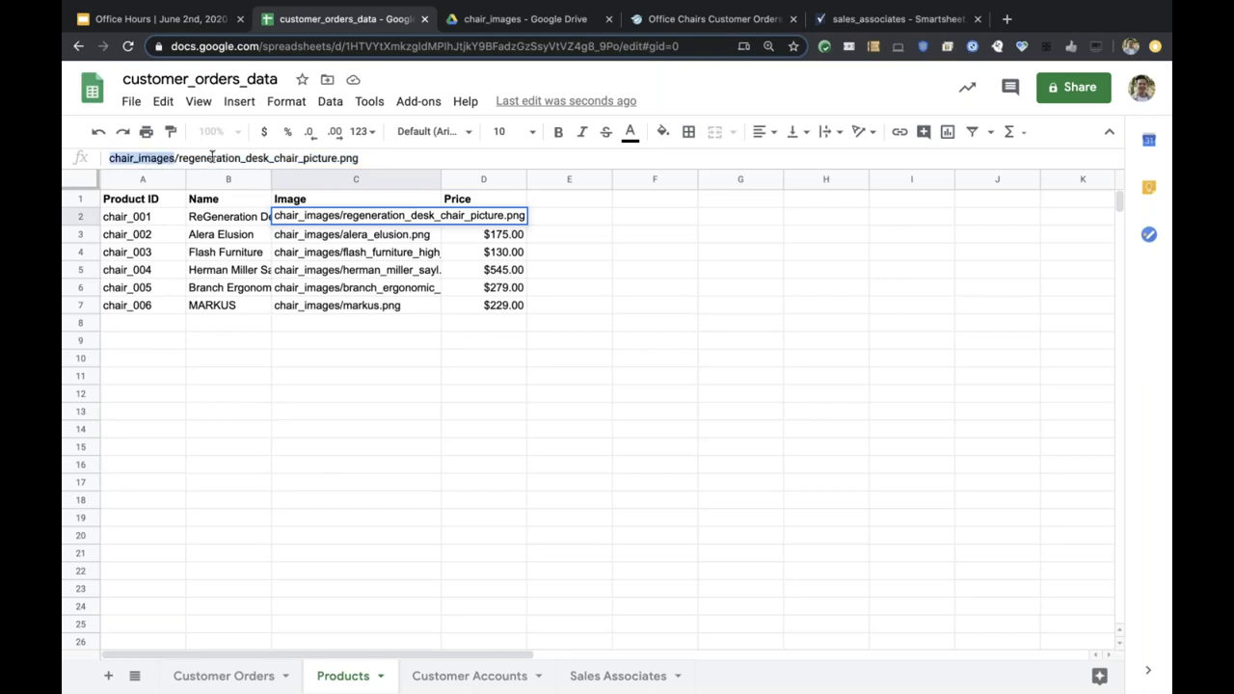
{"action": "double_click", "coordinate": [211, 157]}
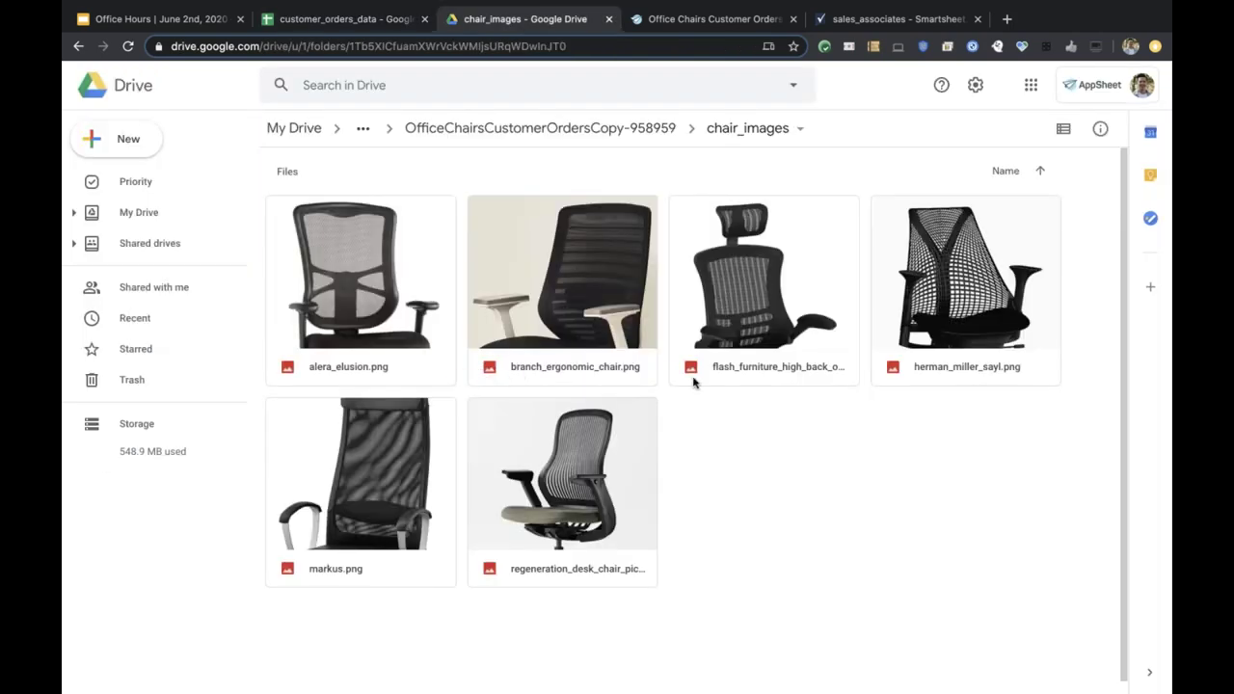
Preview regeneration_desk_chair_picture.png, then check C4's flash_furniture_high_back_office_chair.png path.
{"action": "left_click", "coordinate": [542, 574]}
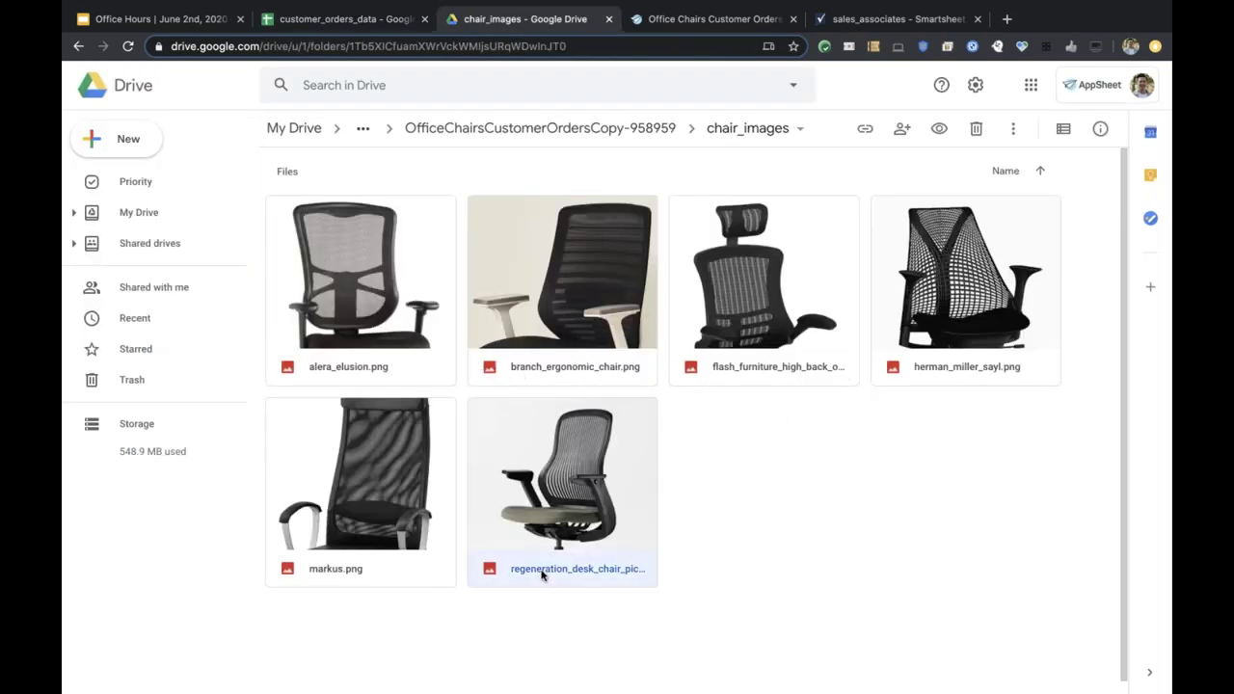
{"action": "double_click", "coordinate": [542, 574]}
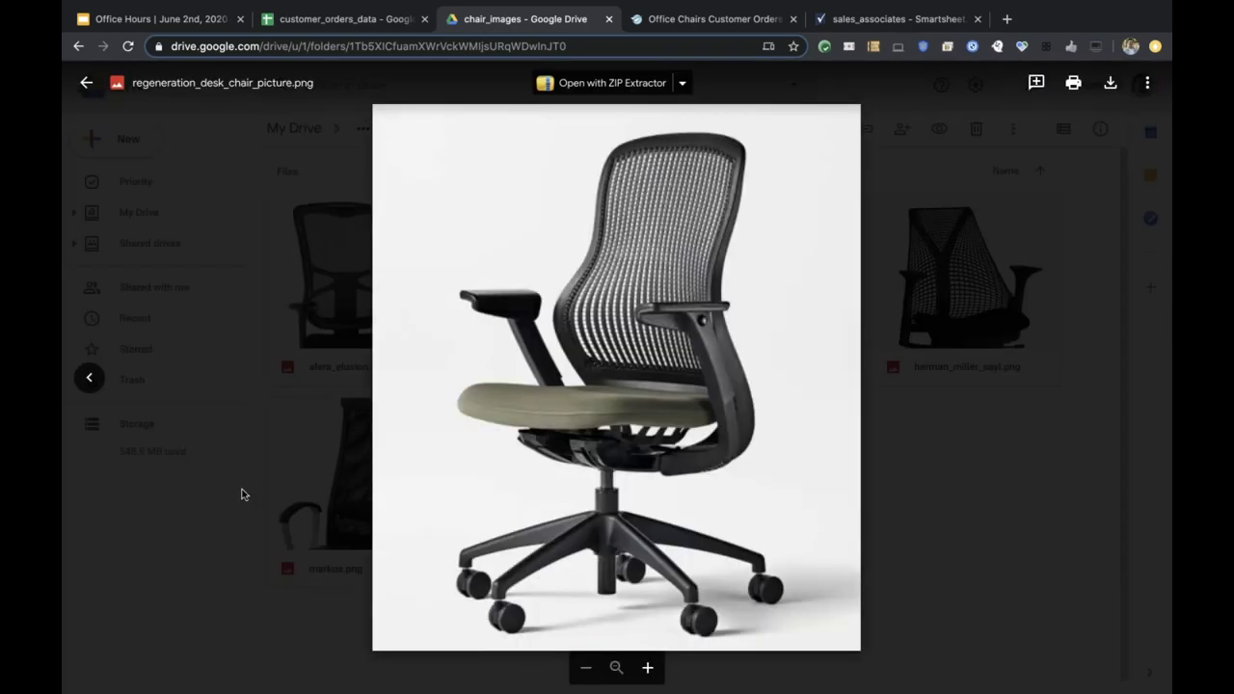
{"action": "left_click", "coordinate": [85, 83]}
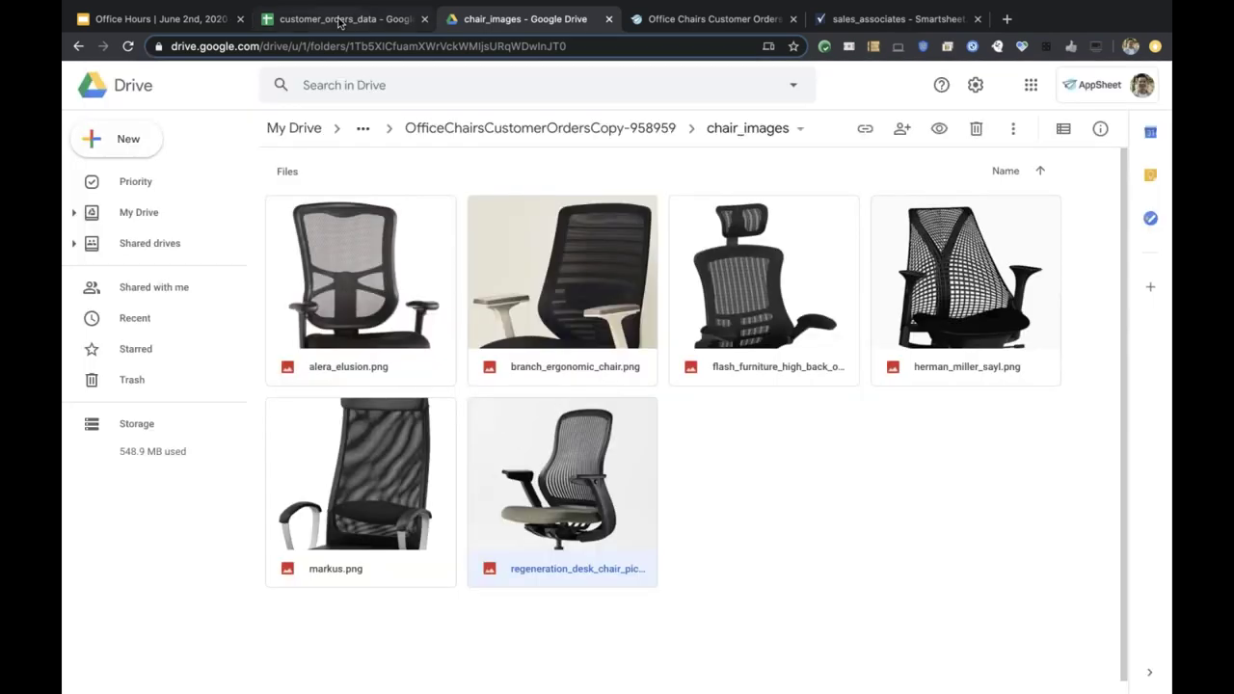
{"action": "left_click", "coordinate": [340, 21]}
{"action": "left_click", "coordinate": [358, 250]}
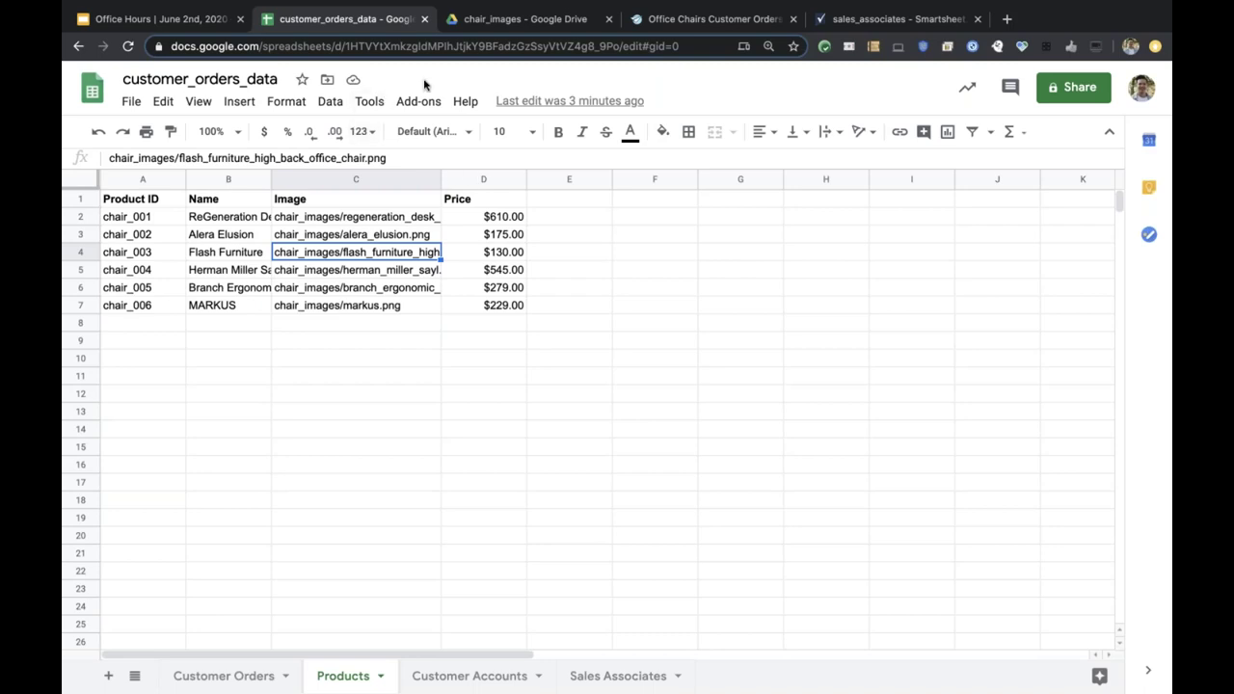
Return to the Office Chairs Customer Orders editor showing its eight Customer Orders columns.
{"action": "left_click", "coordinate": [662, 21]}
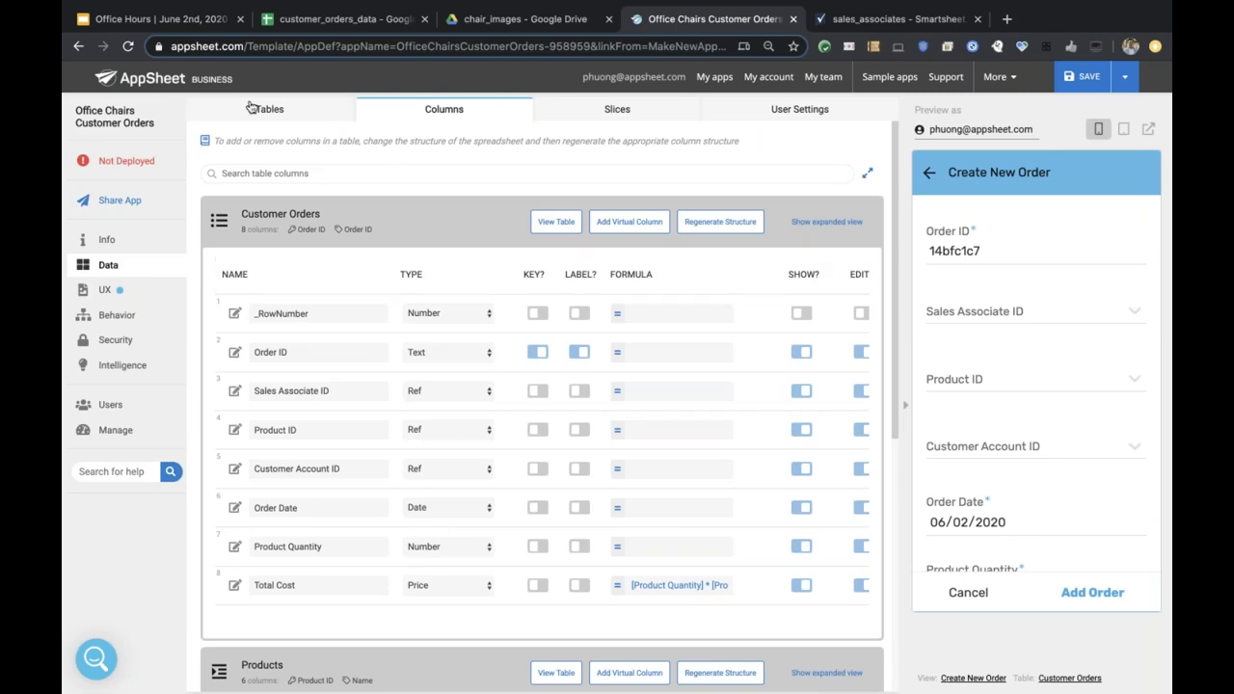
Show slide 4, 'New to the platform?', of the Office Hours deck.
{"action": "left_click", "coordinate": [209, 22]}
{"action": "scroll", "coordinate": [193, 385], "scroll_direction": "up", "scroll_amount": 10}
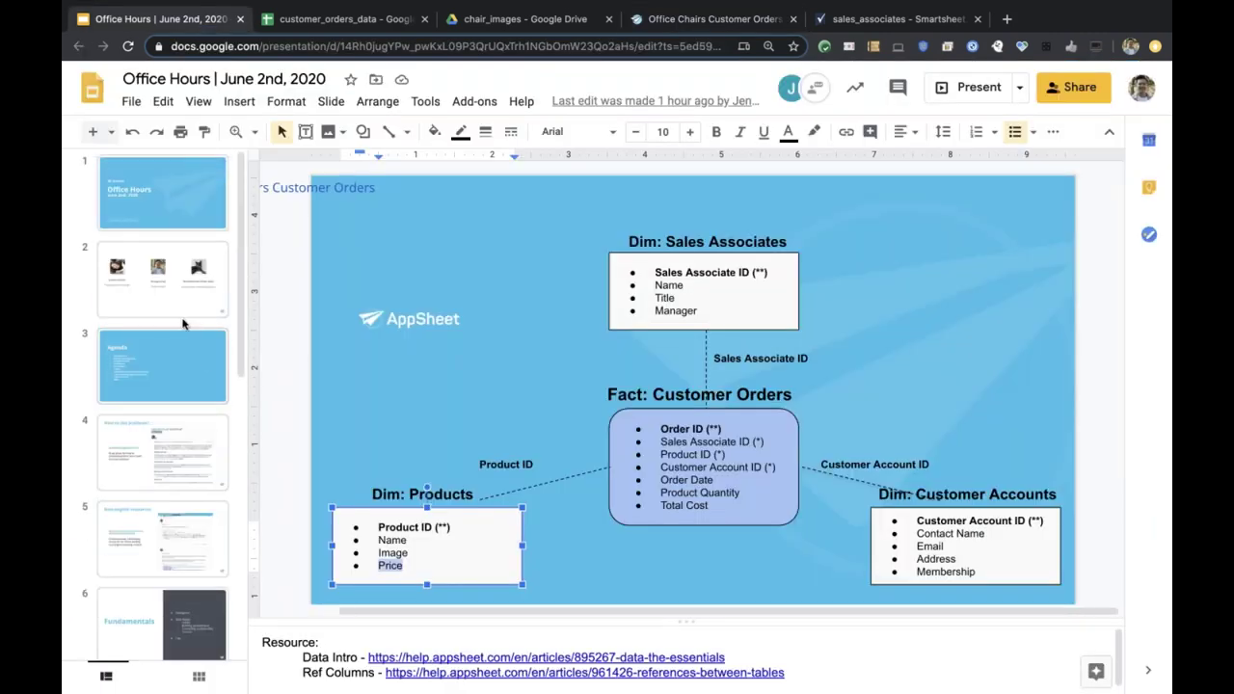
{"action": "left_click", "coordinate": [169, 468]}
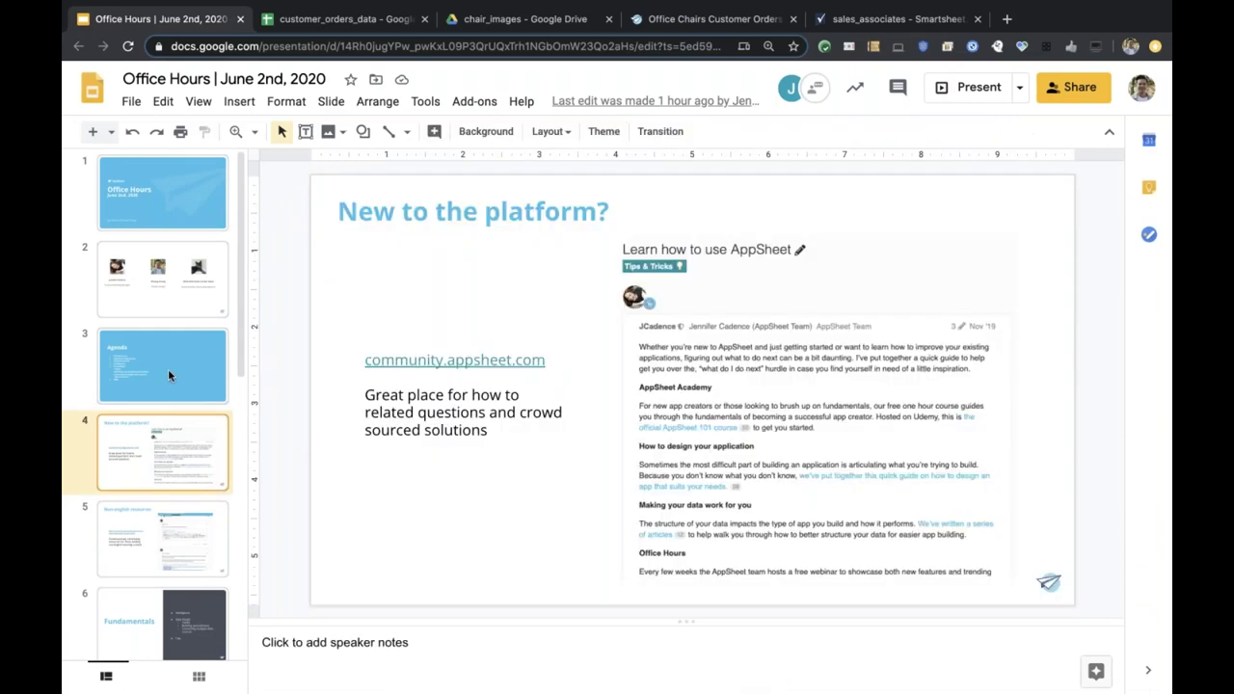